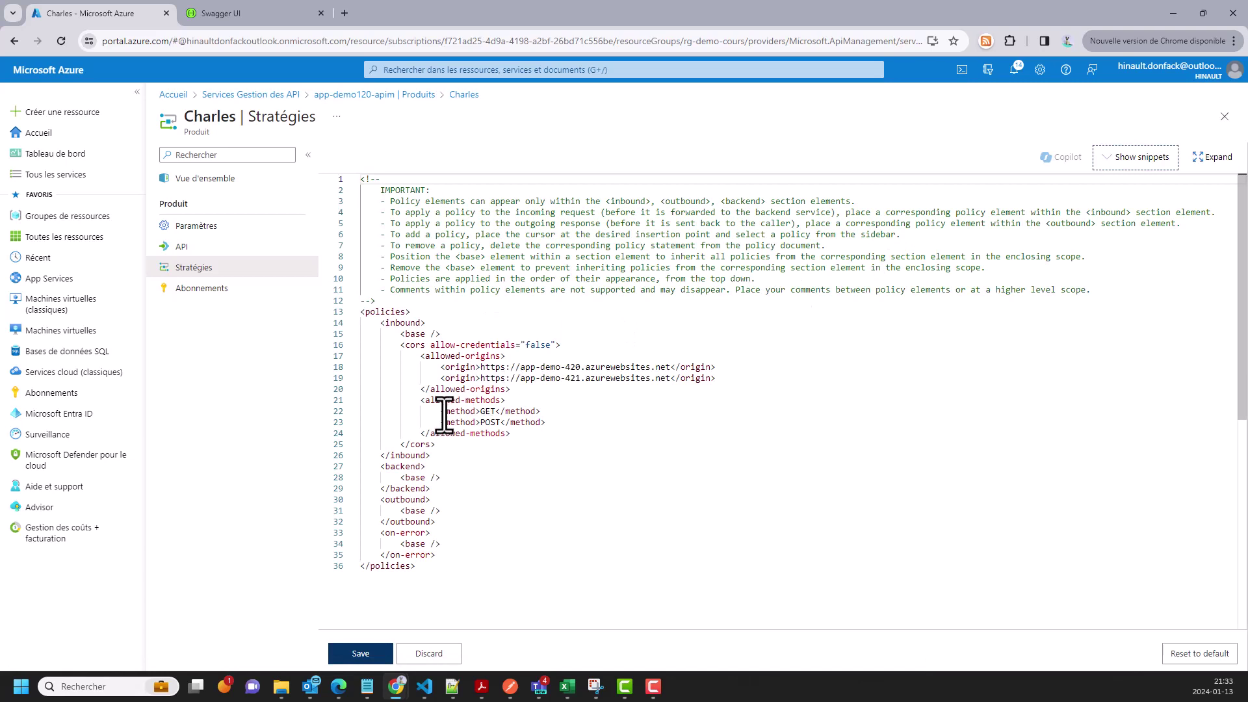
Review the allowed origins in the product's CORS policy and check the AppServiceDemo.API Swagger page.
left_click(416, 358)
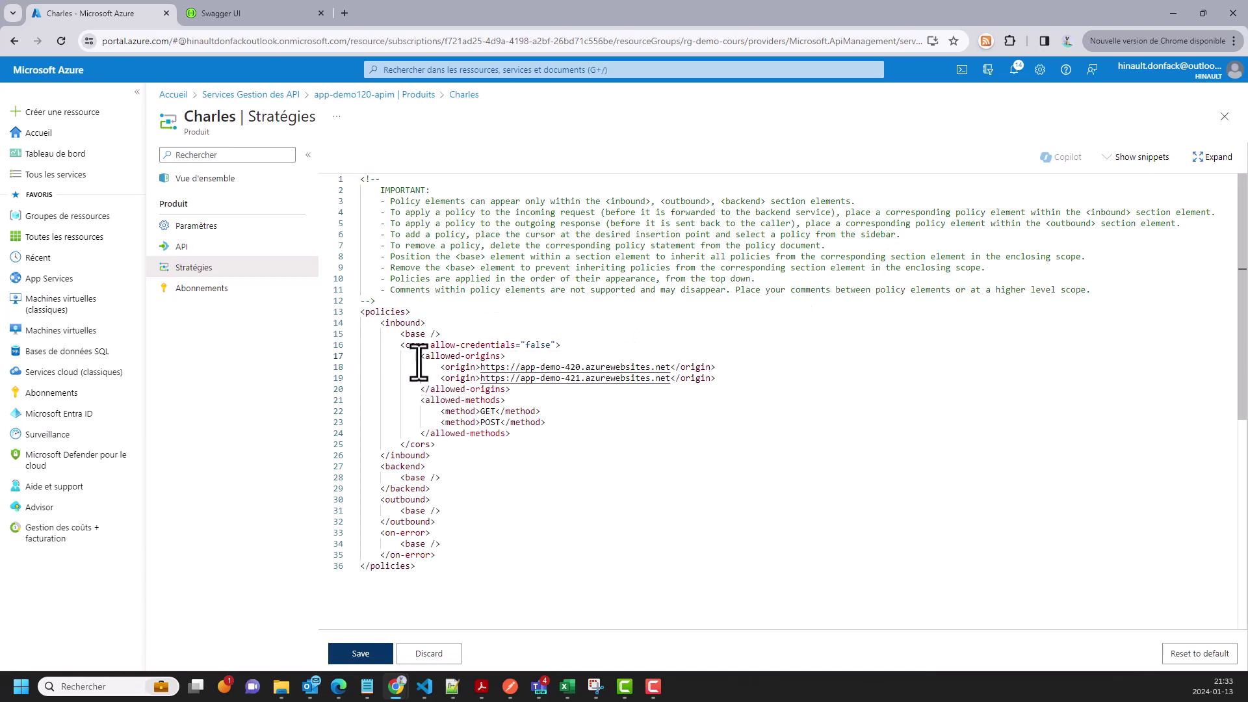
left_click_drag(418, 357, 731, 382)
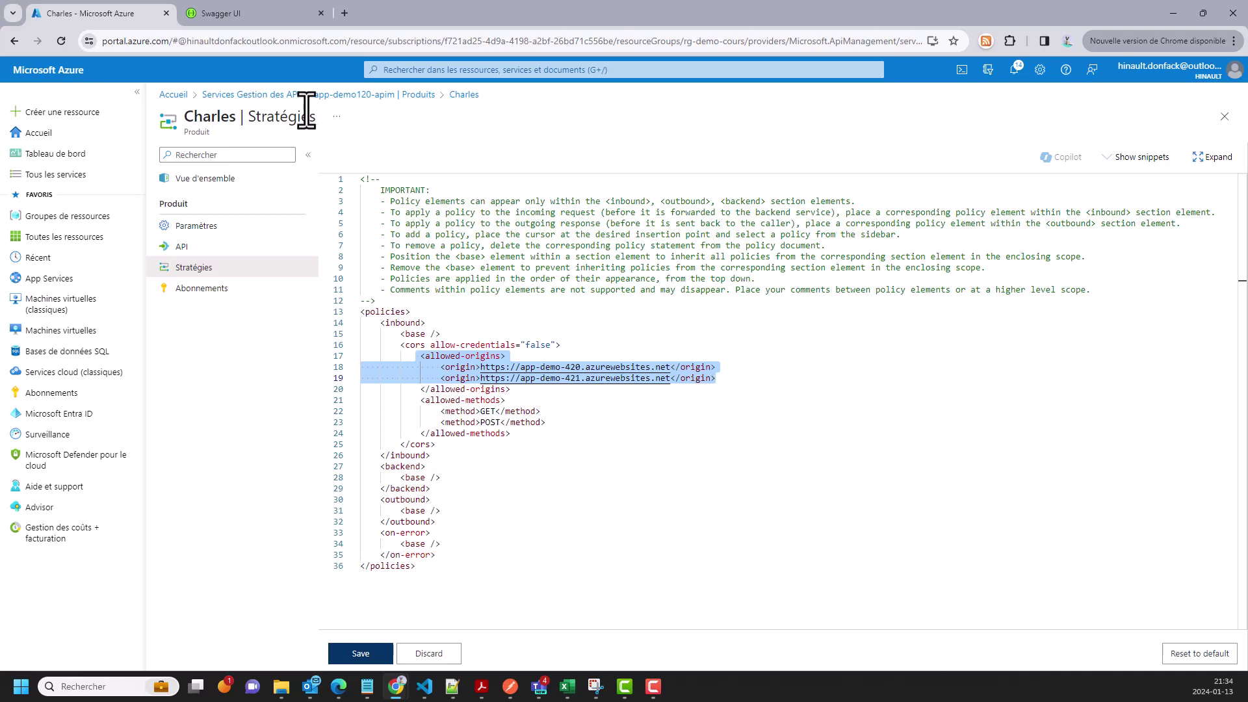
left_click(235, 15)
scroll(185, 163, "up", 1)
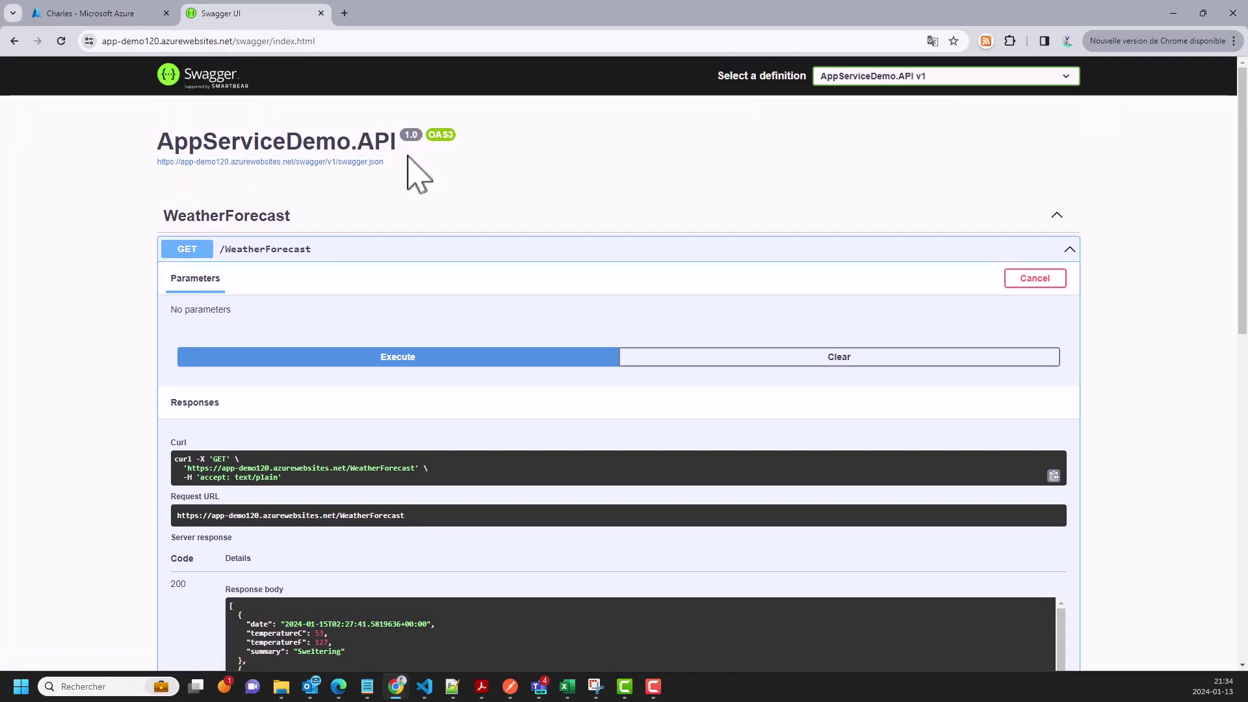
left_click(108, 14)
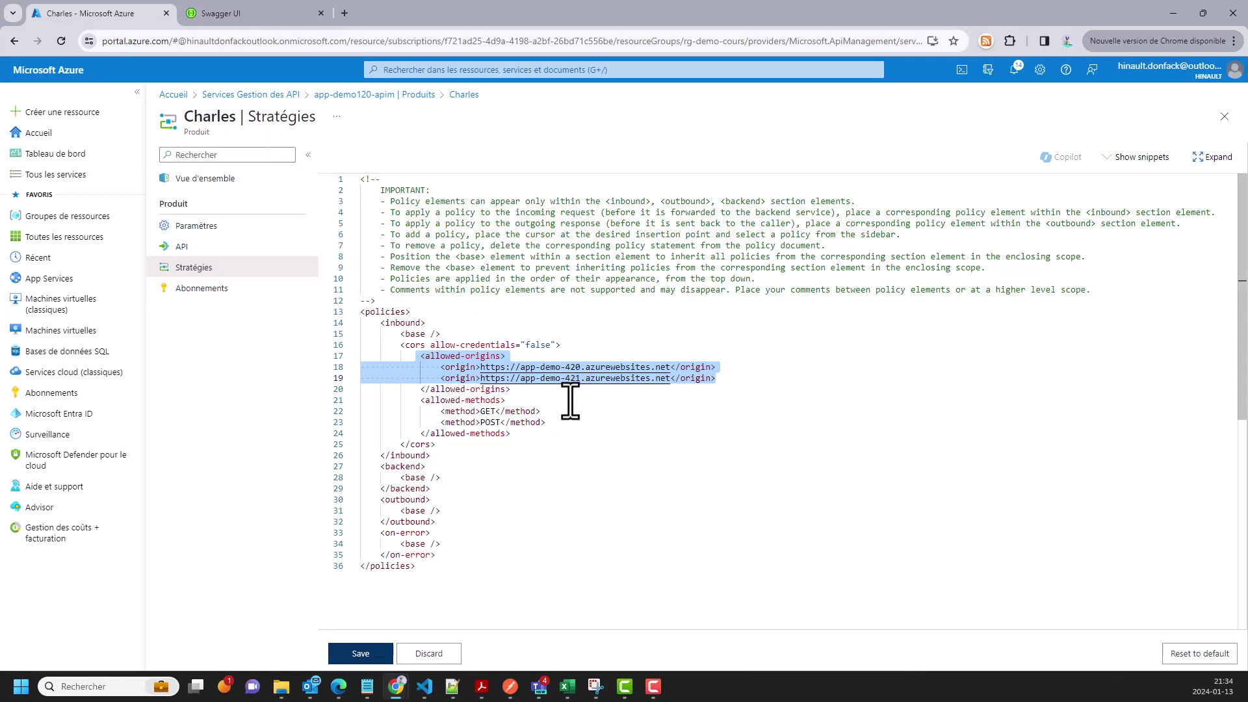
left_click(522, 398)
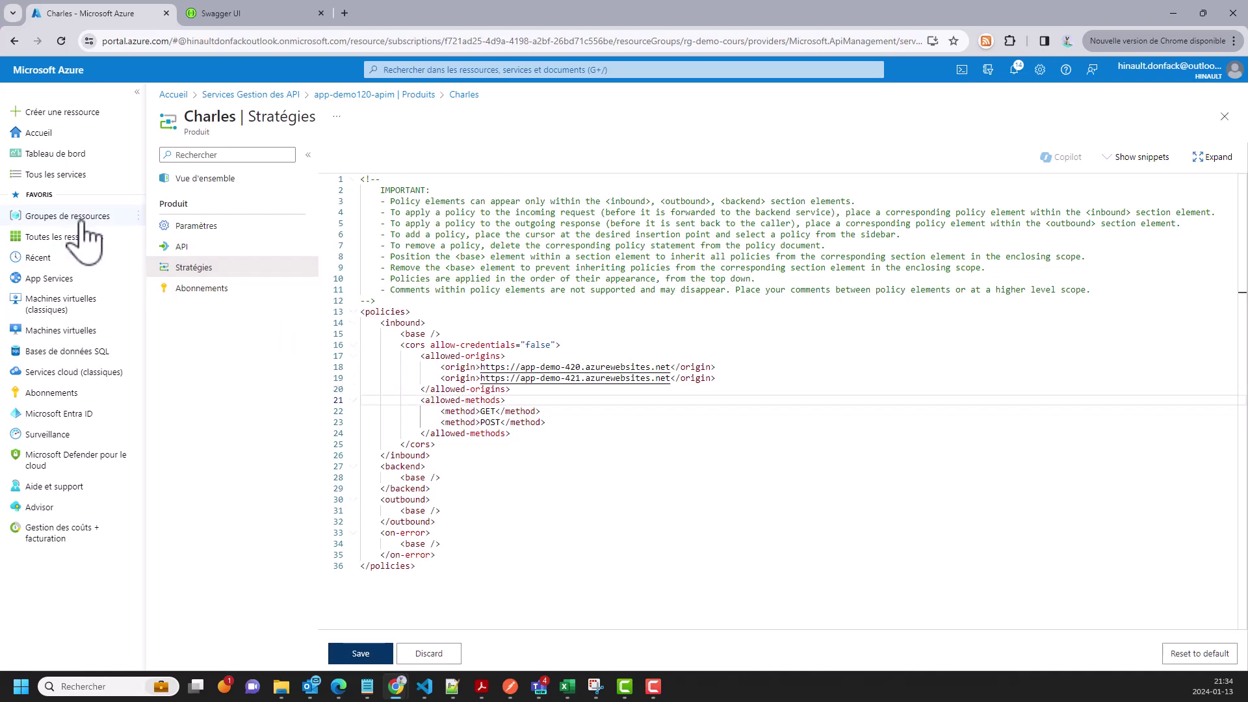
Duplicate the Azure portal tab, signing in with the first listed account, and bring the copy to the portal home page.
right_click(109, 17)
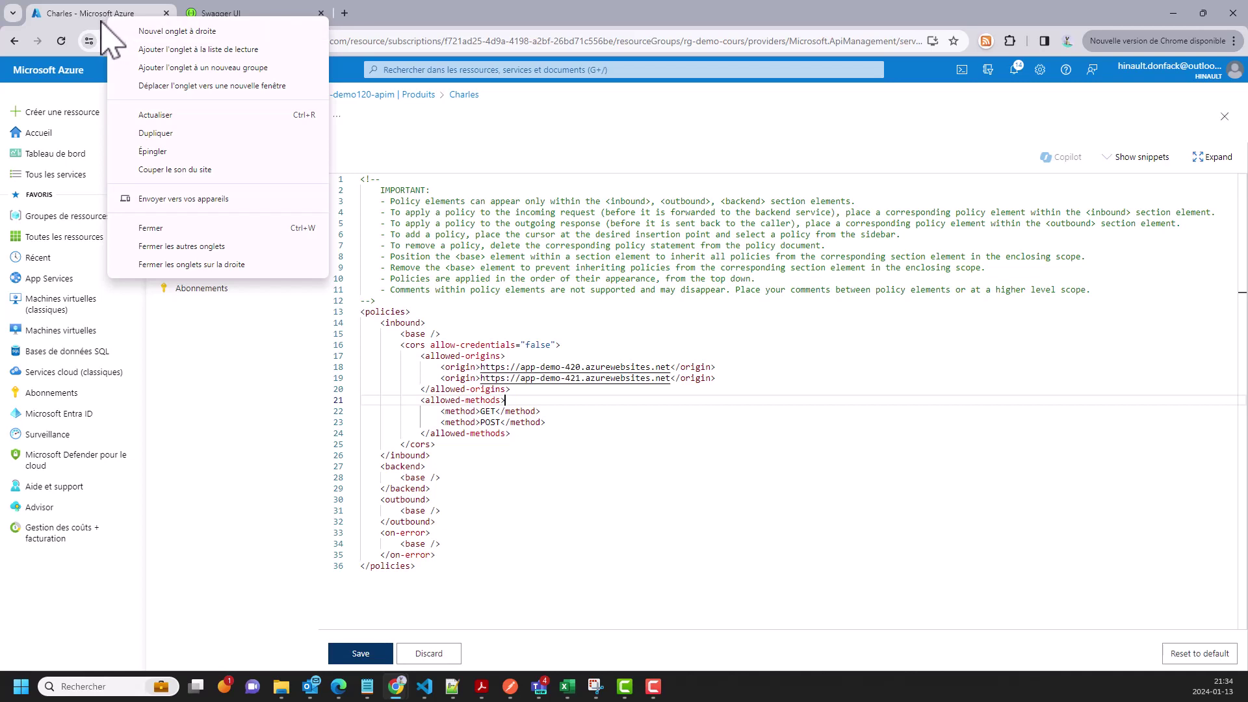
left_click(90, 19)
right_click(90, 19)
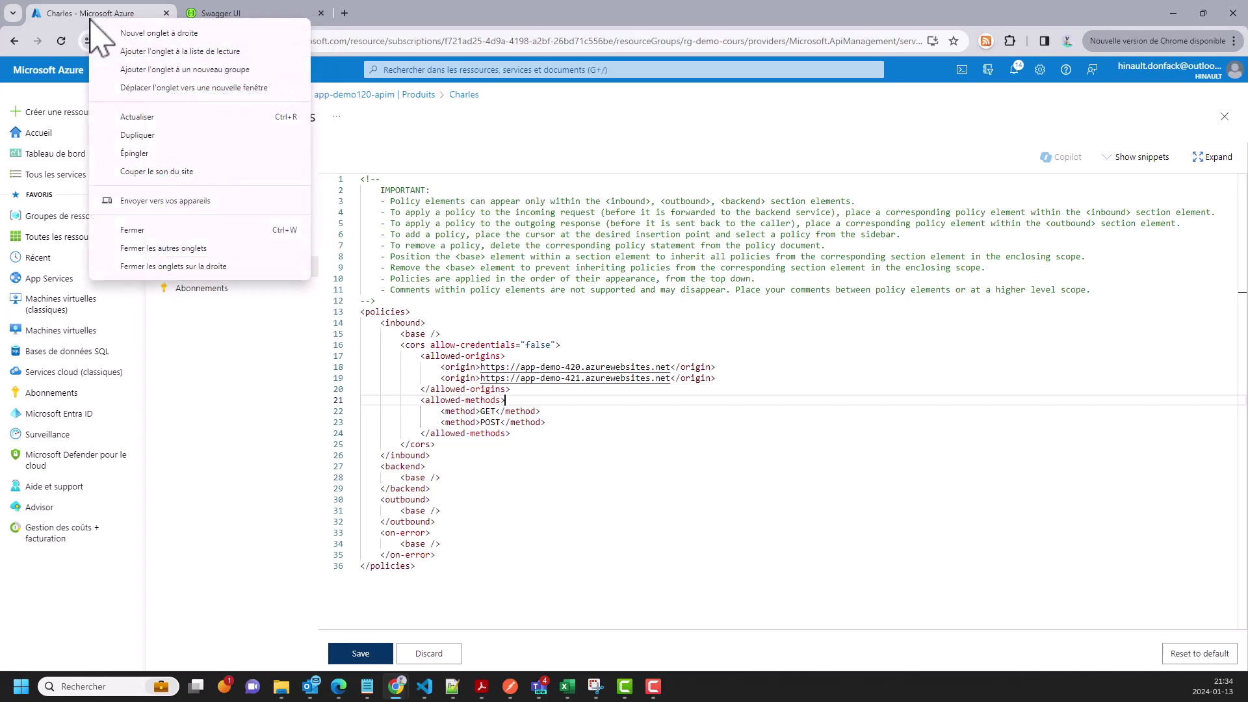
left_click(147, 132)
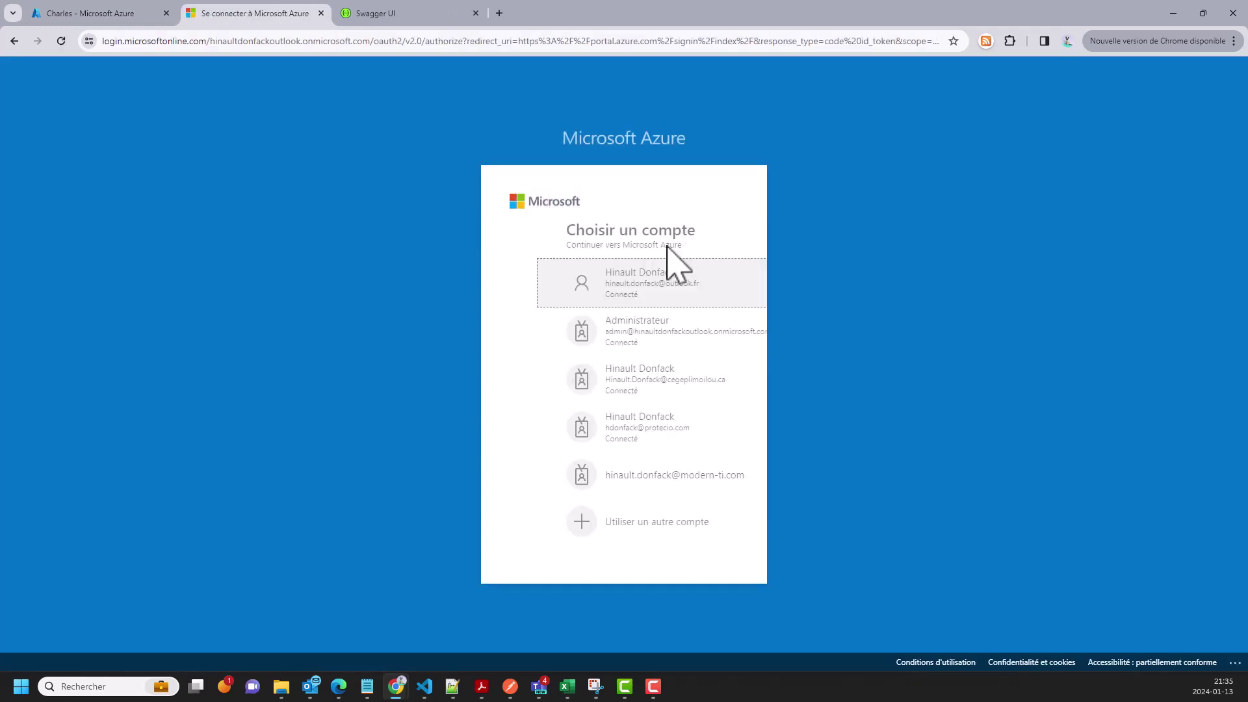
left_click(593, 286)
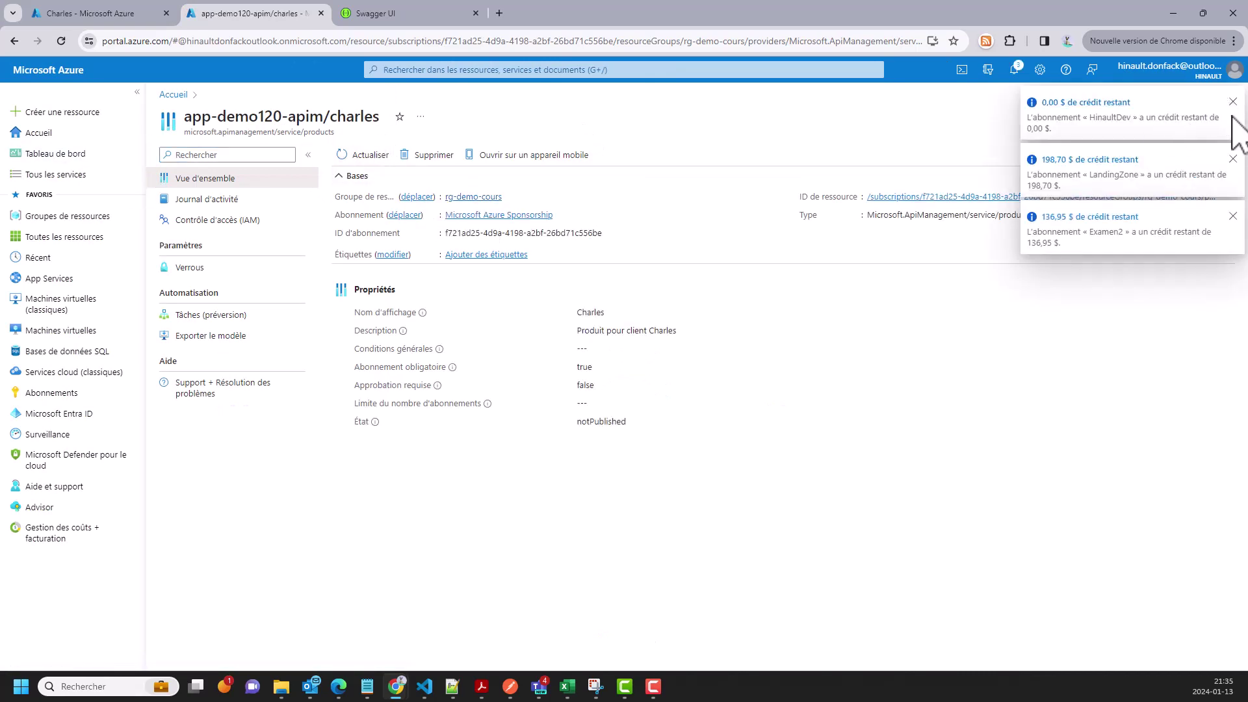
left_click(1232, 102)
left_click(1232, 159)
left_click(1232, 102)
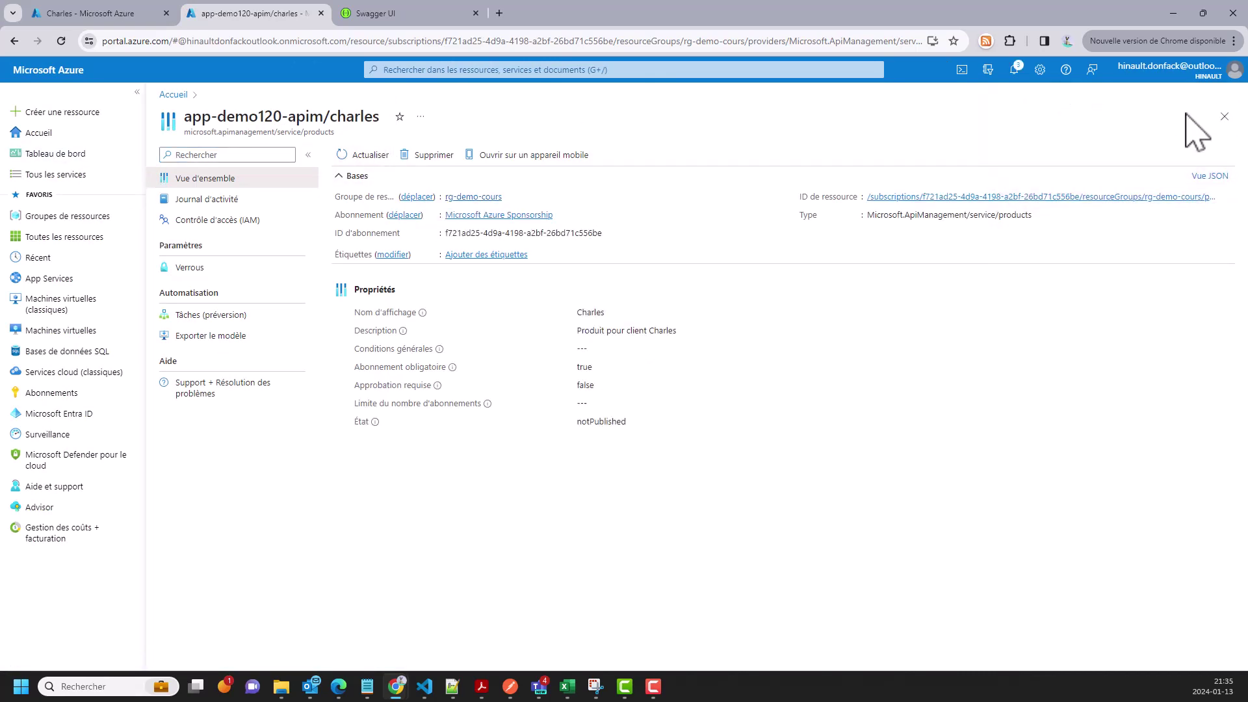
left_click(173, 96)
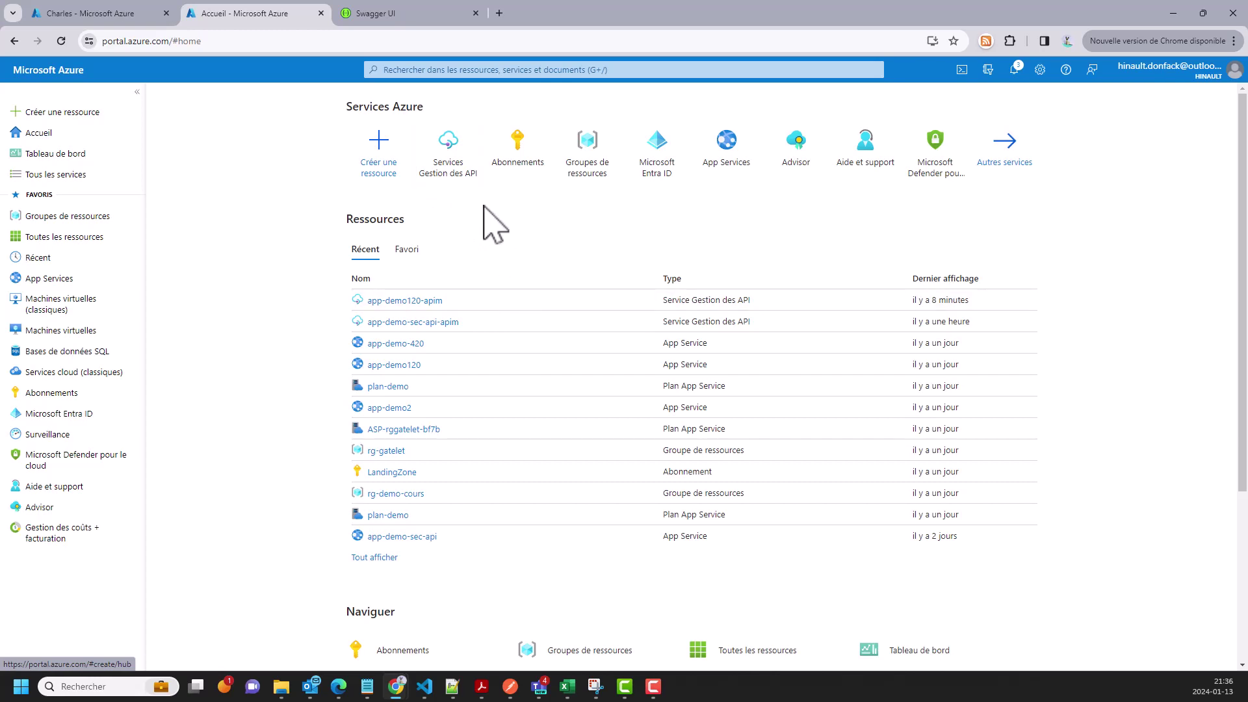
Register a new application named BackendAPIM in Microsoft Entra ID, keeping the single-tenant account type.
left_click(653, 156)
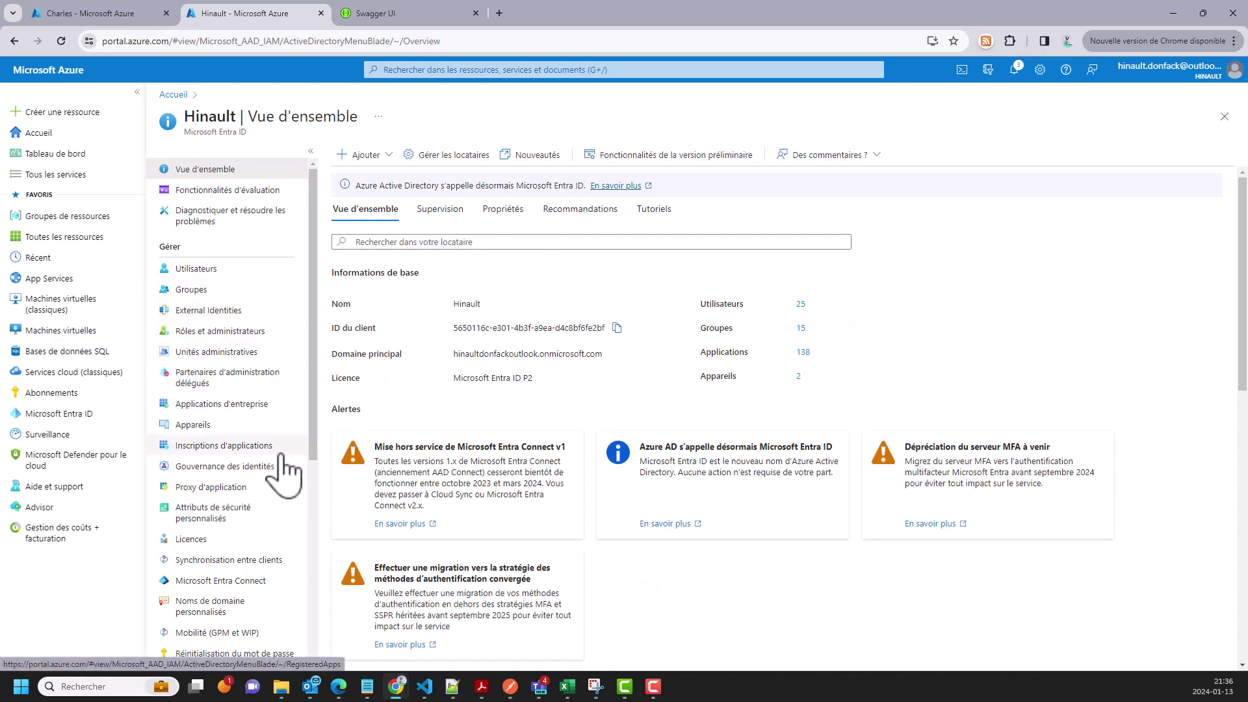
left_click(241, 450)
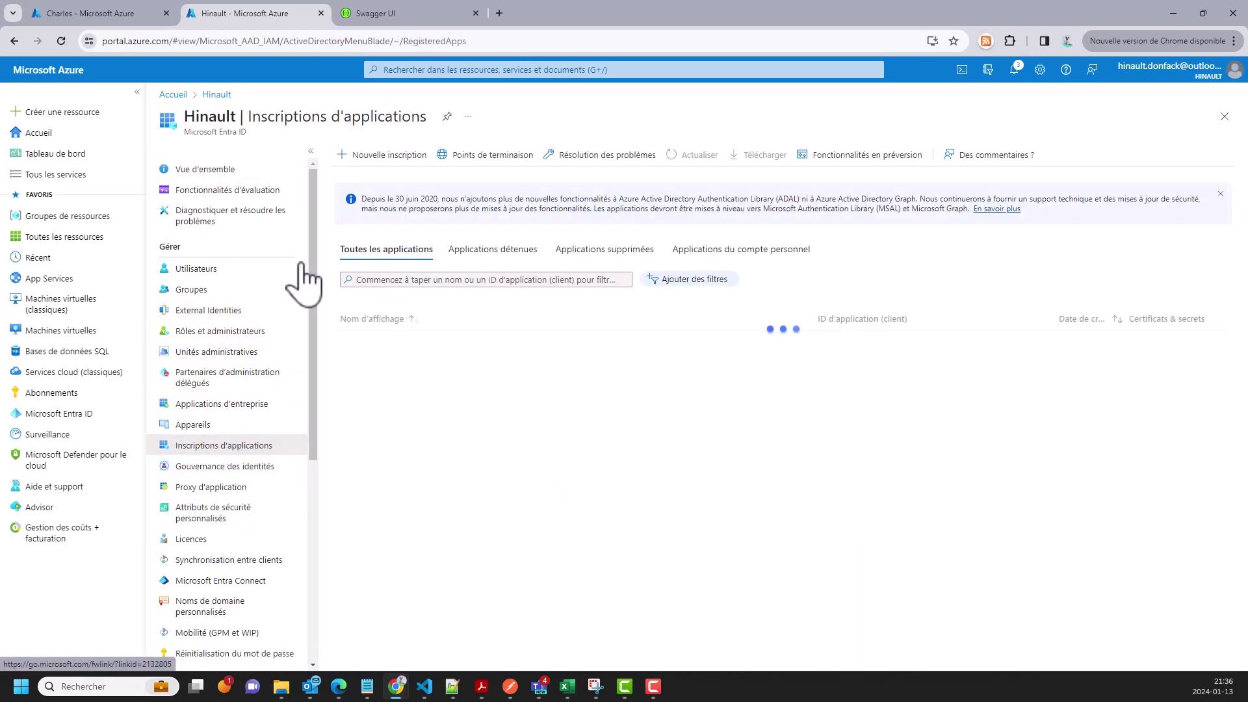
left_click(384, 156)
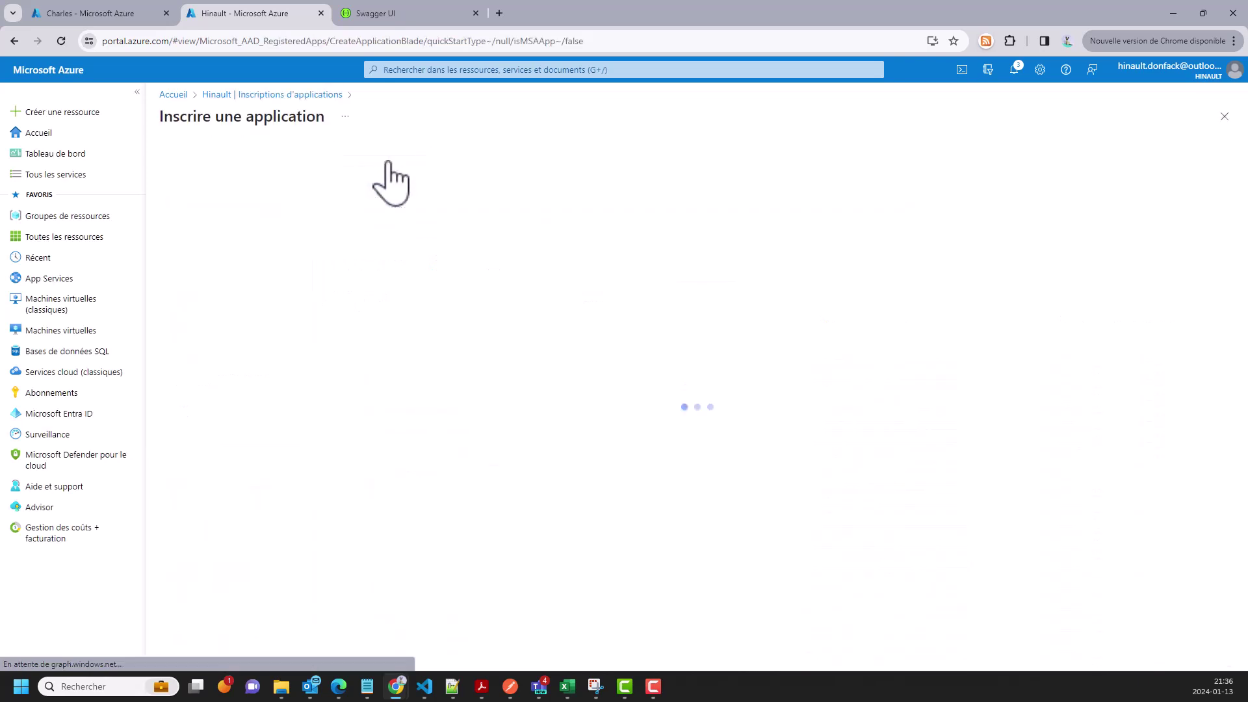
left_click(279, 206)
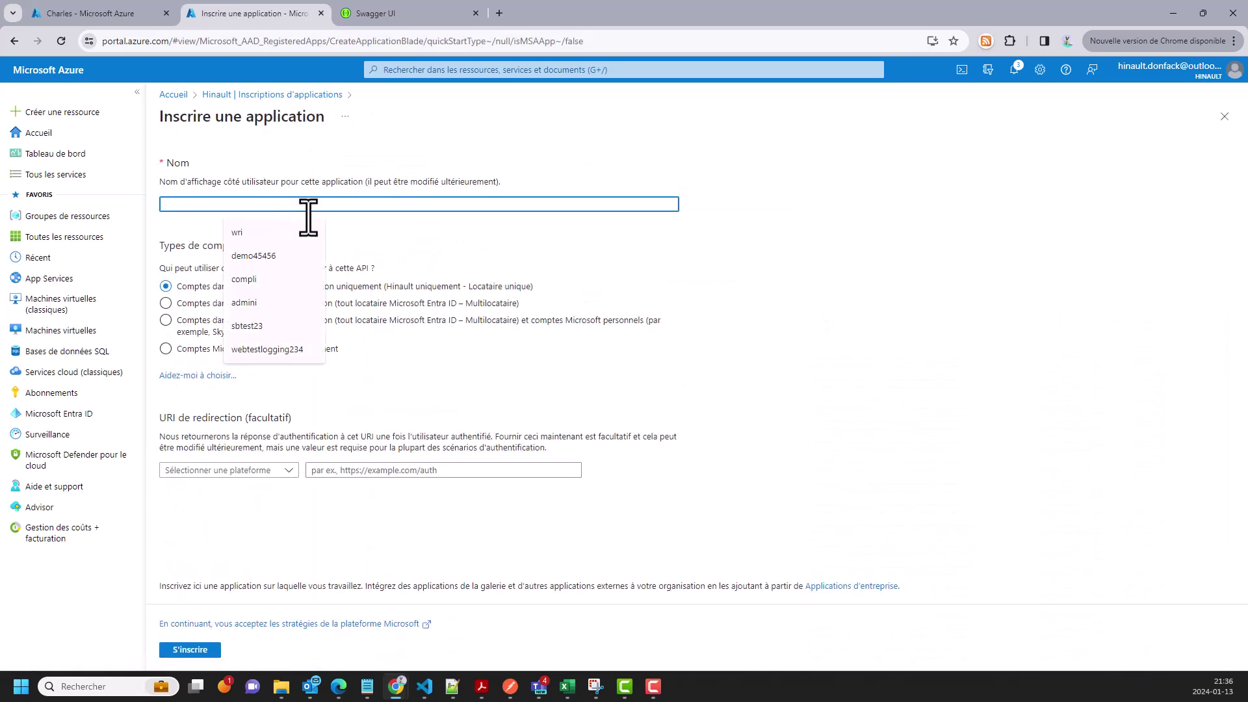
type("Backend")
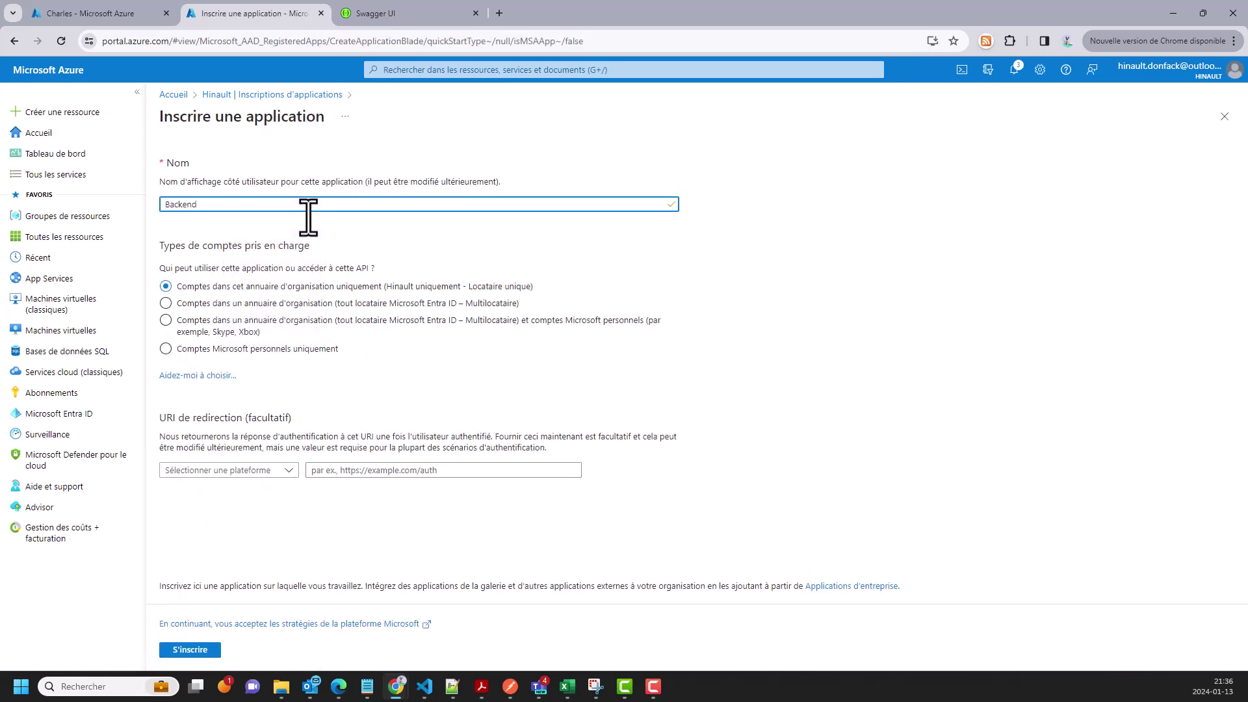
type("APIM")
left_click(193, 650)
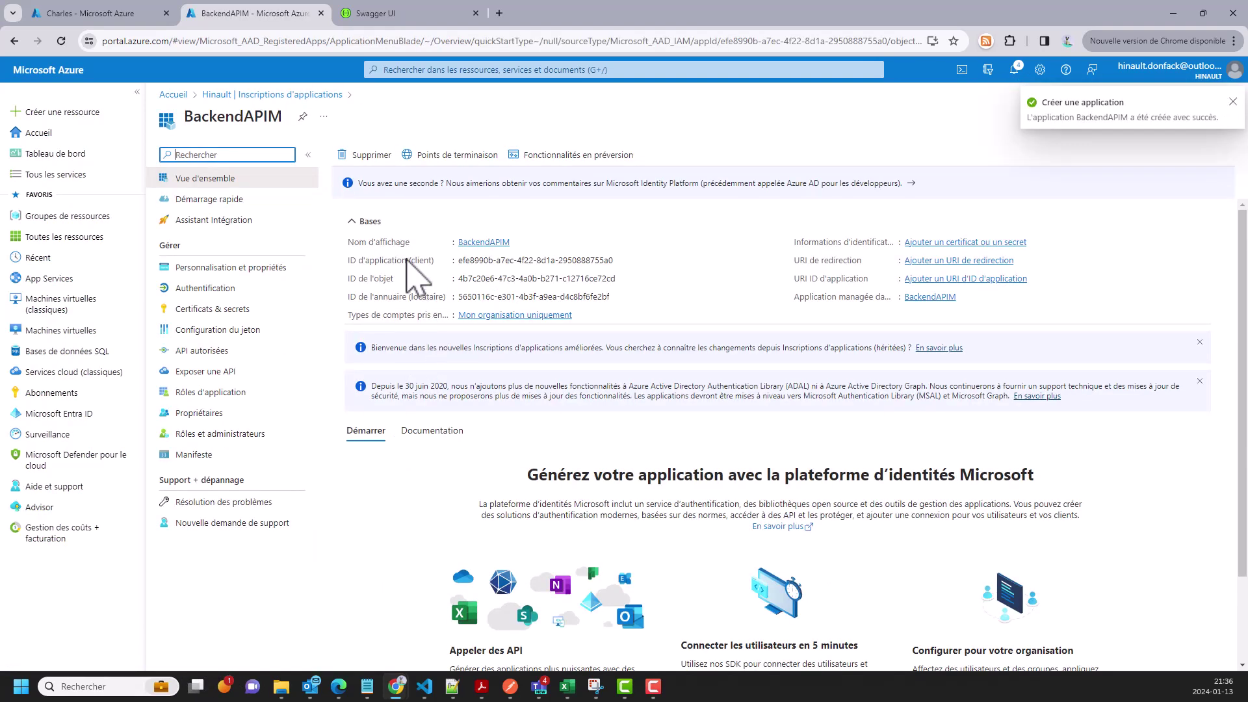
left_click(1232, 102)
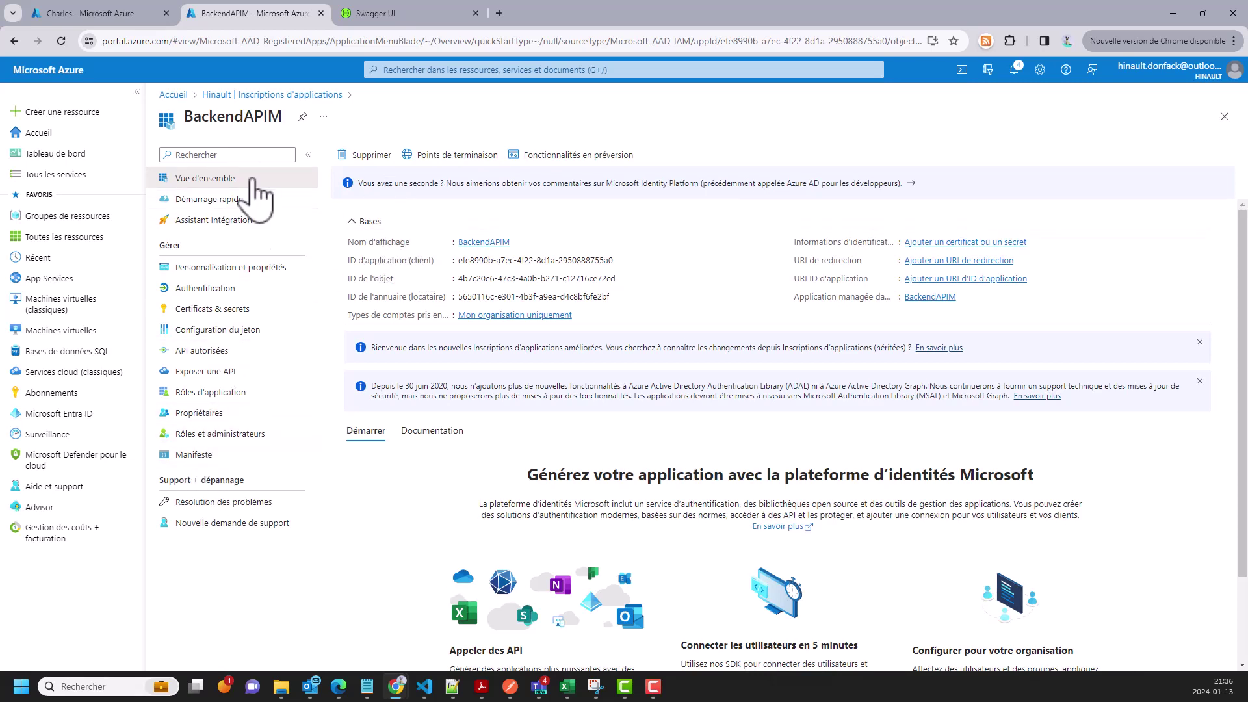
Set accessTokenAcceptedVersion to 2 in the BackendAPIM manifest and save it.
left_click(190, 454)
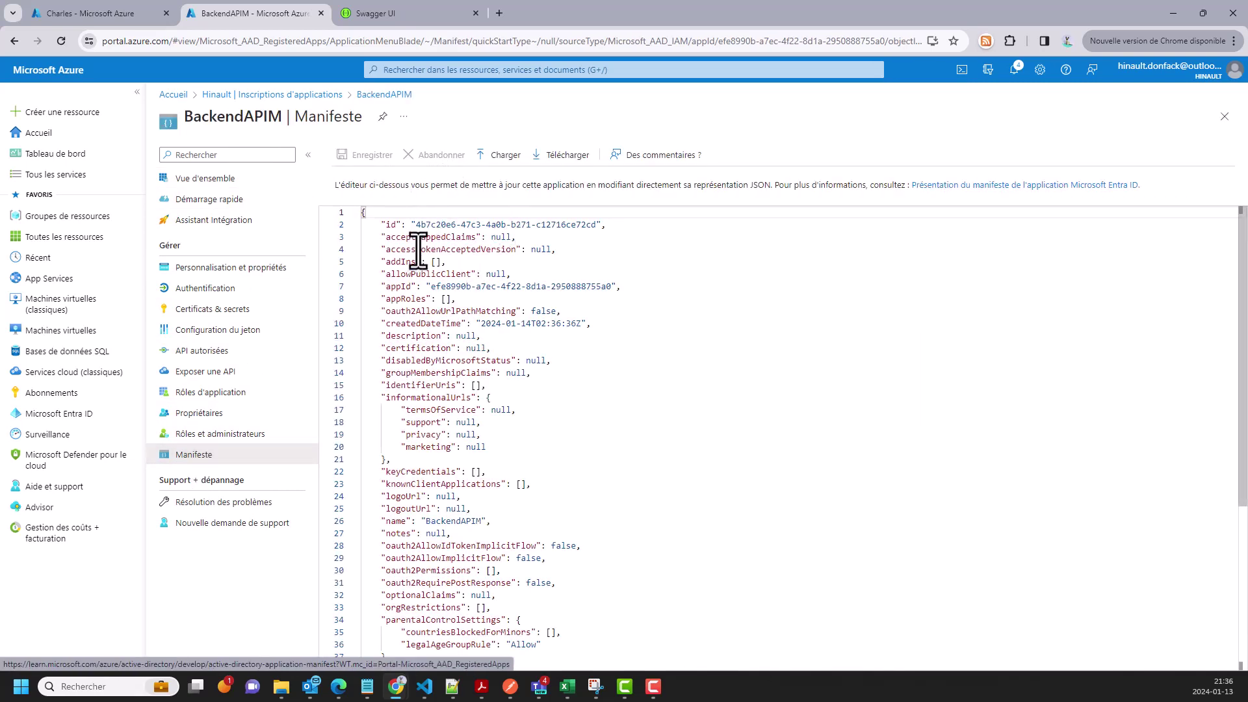
double_click(445, 249)
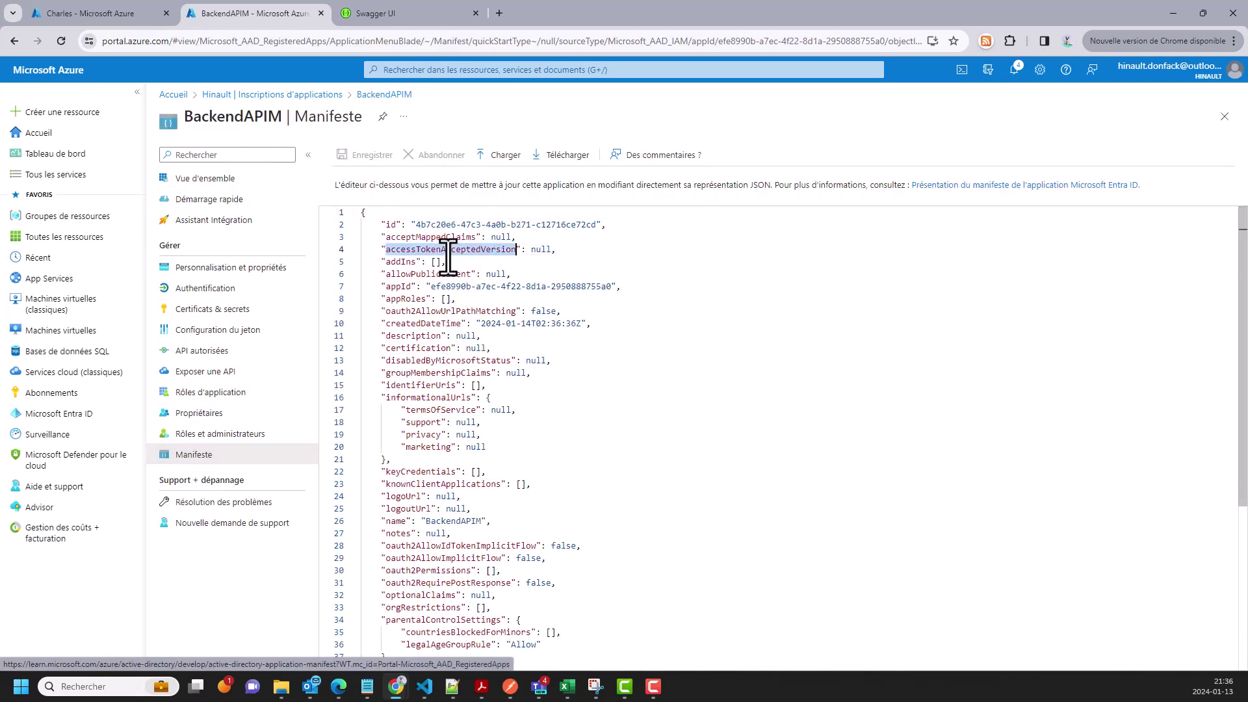
double_click(541, 250)
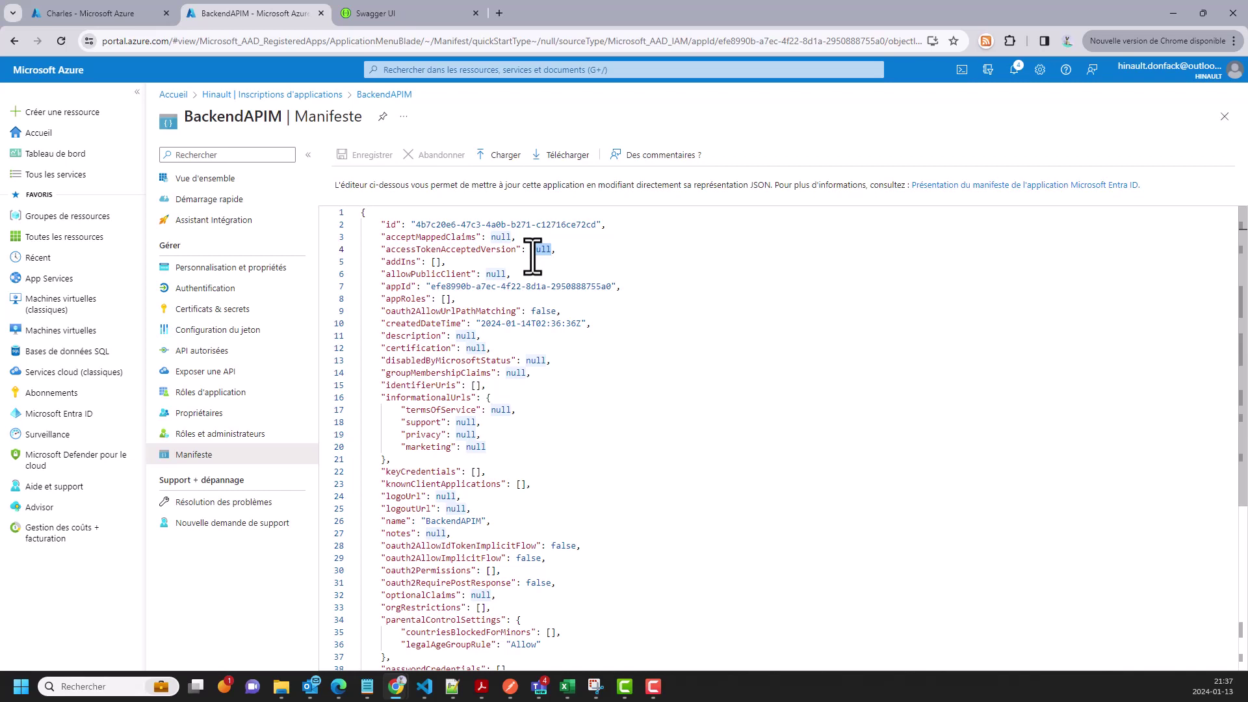
left_click(199, 183)
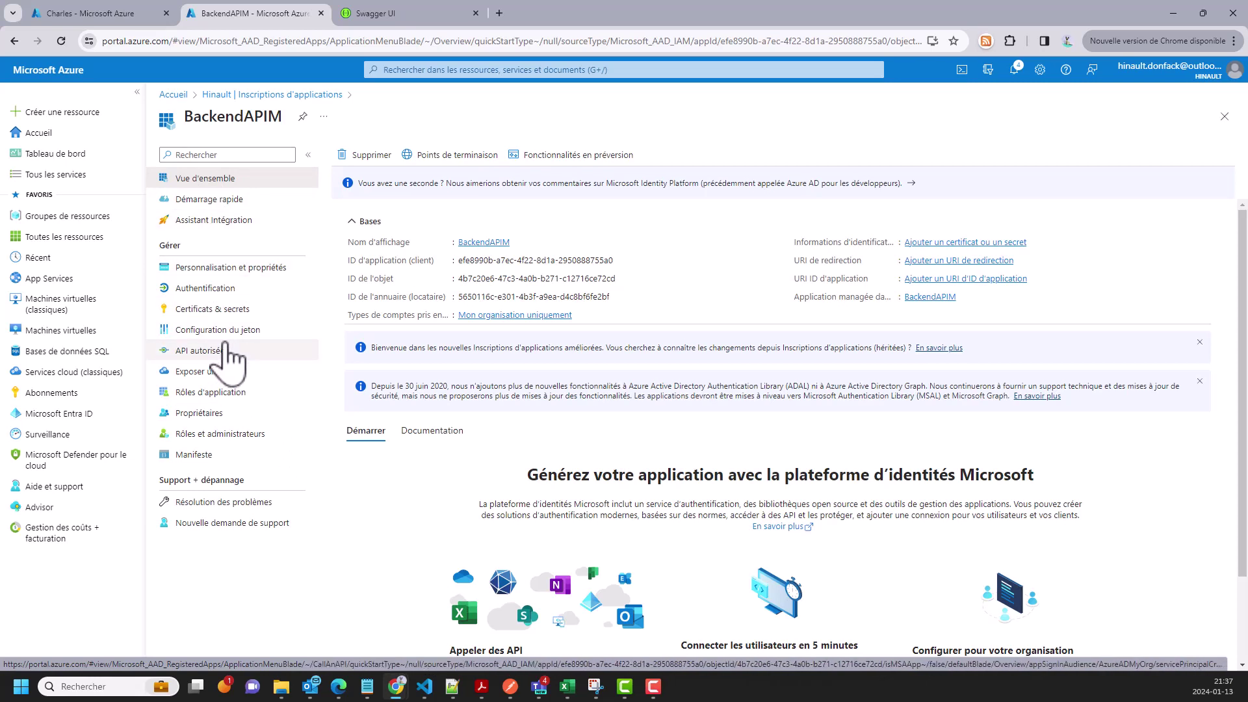
left_click(195, 456)
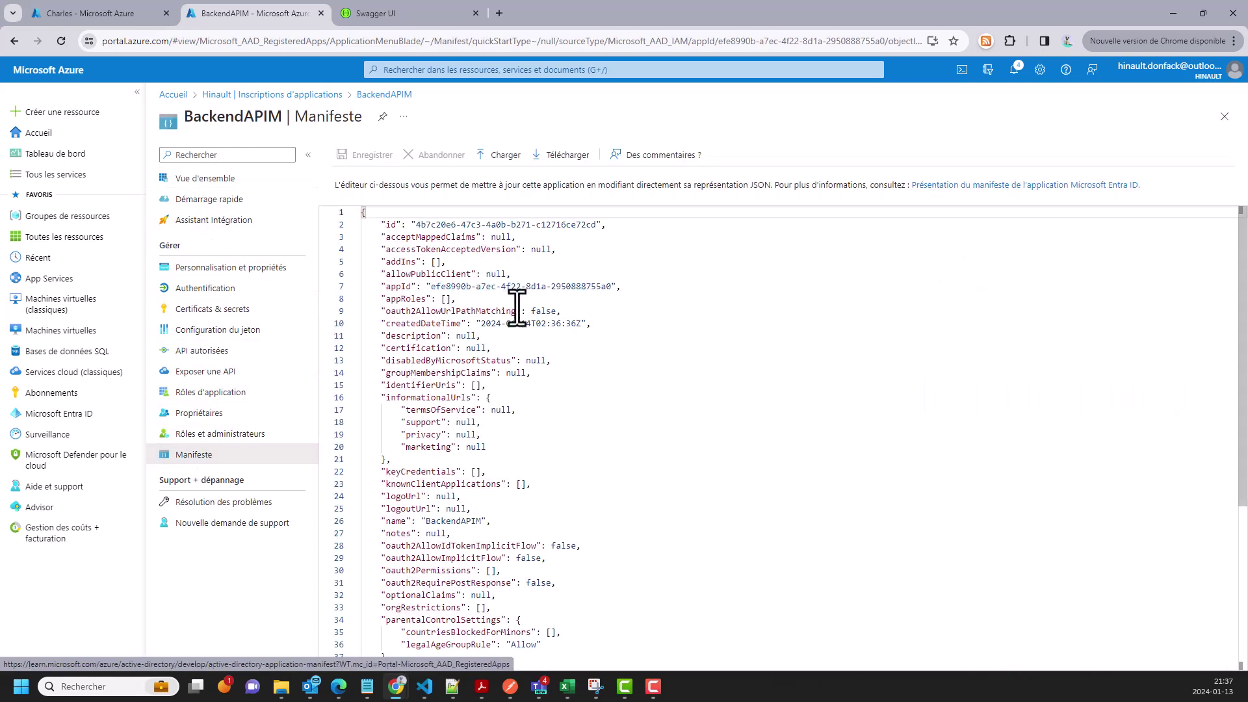
left_click_drag(381, 250, 524, 251)
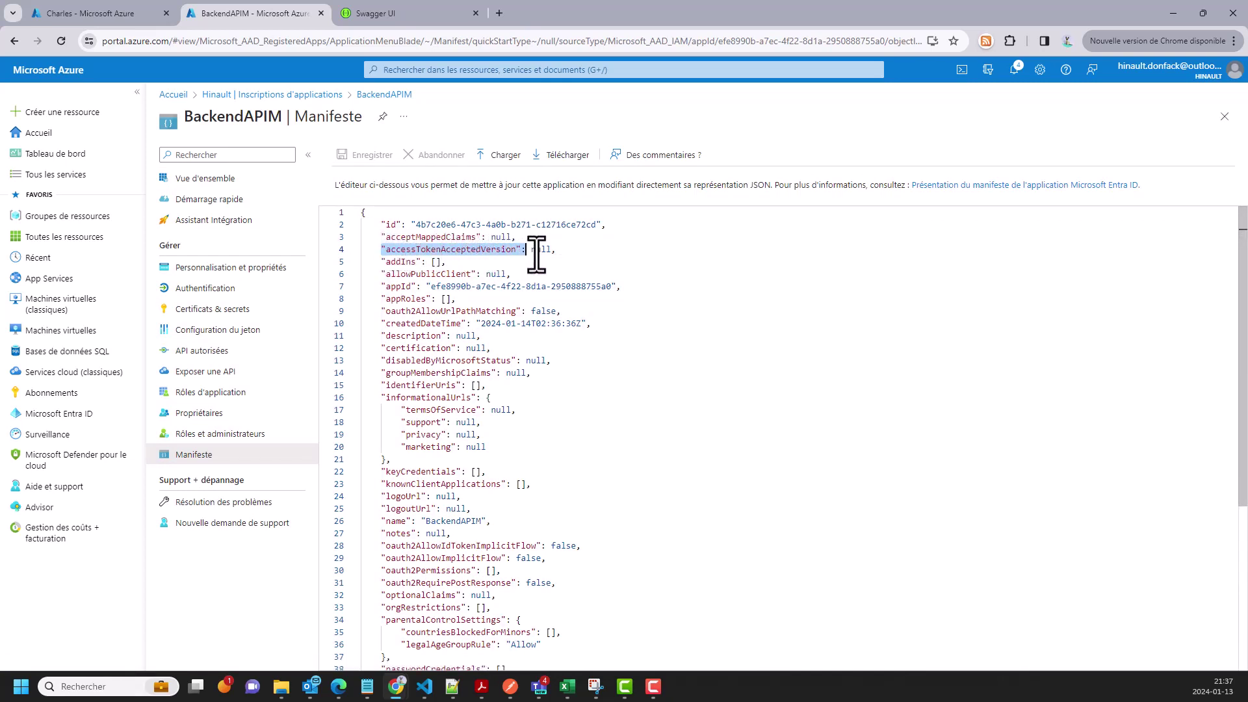
double_click(540, 250)
key("BackSpace")
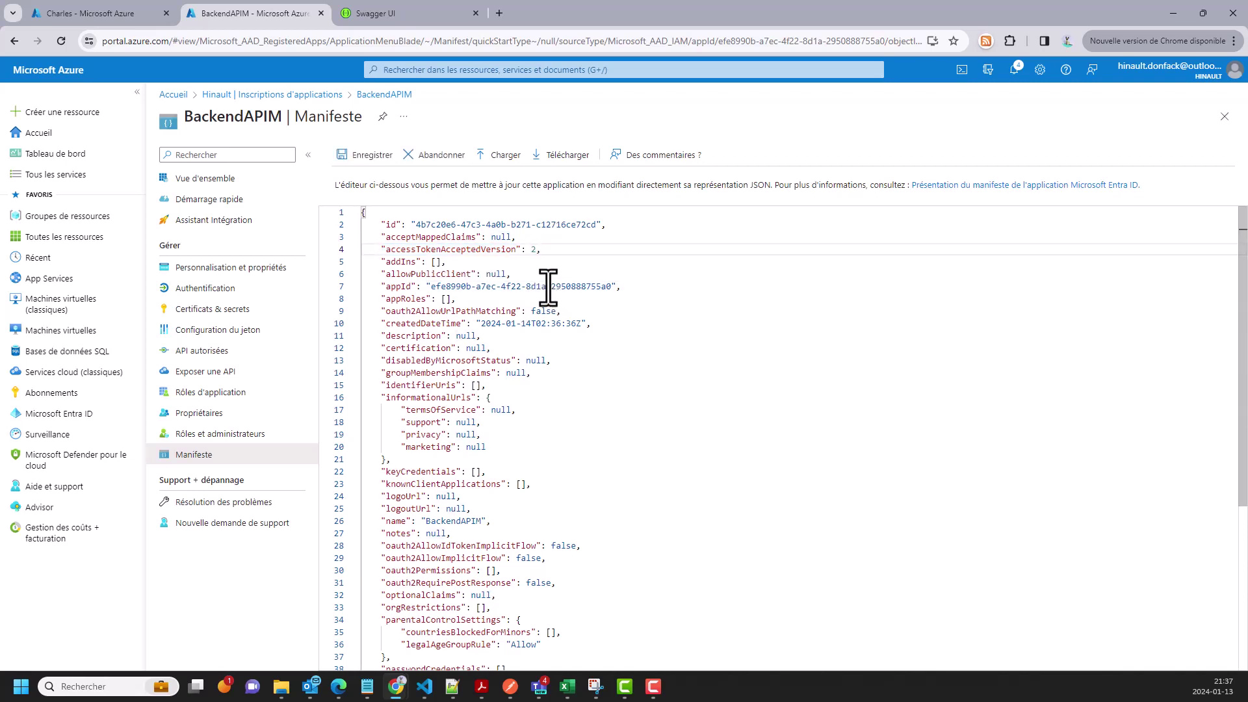
left_click(374, 156)
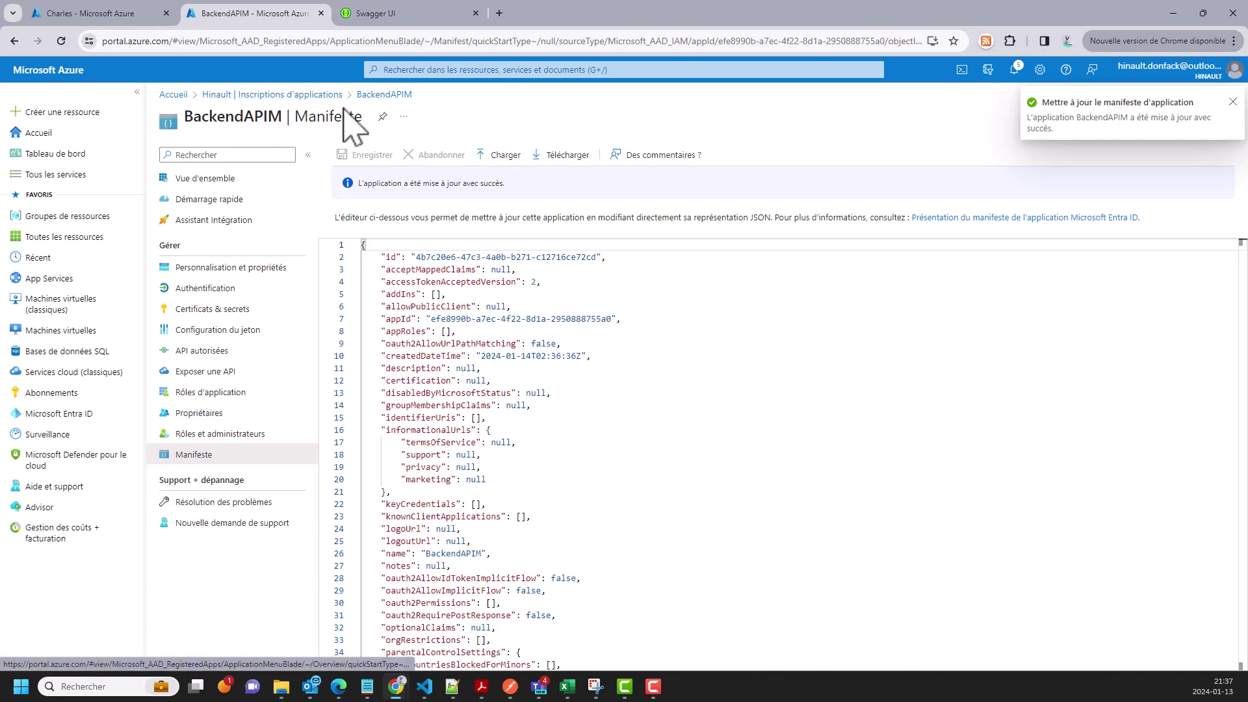
Start another application registration and name it ClientAPIM, keeping the single-tenant account type.
left_click(280, 96)
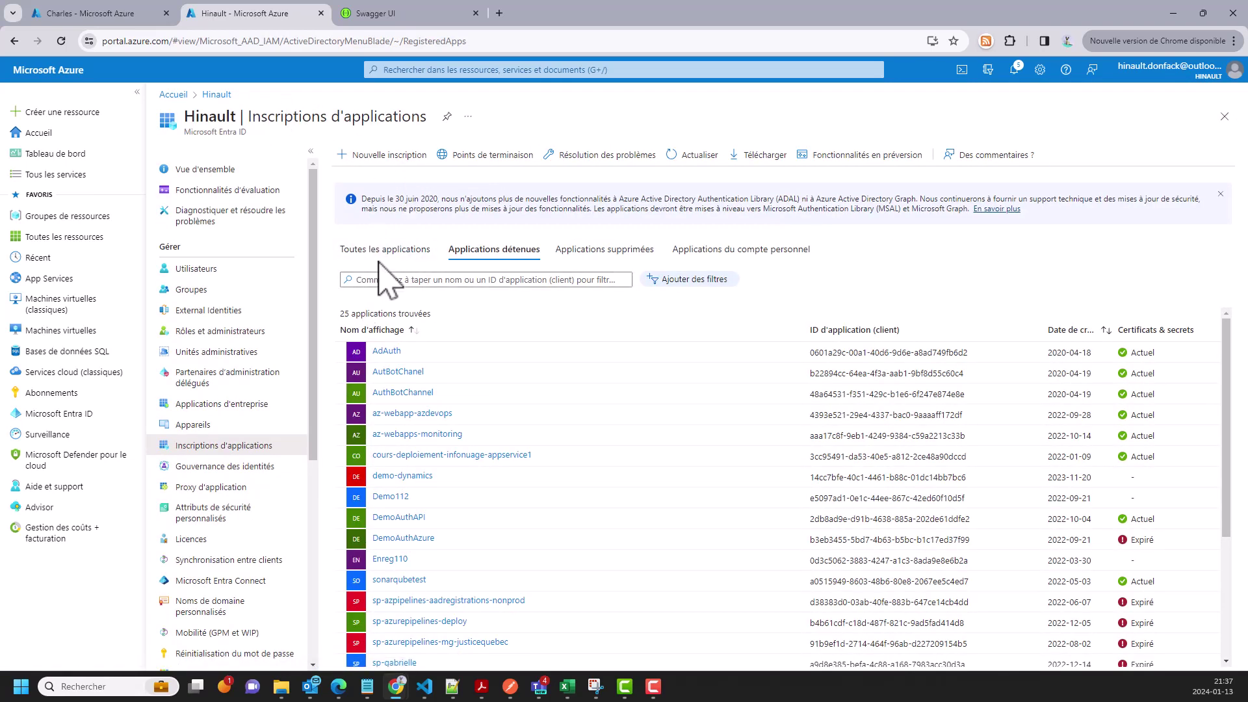
left_click(383, 155)
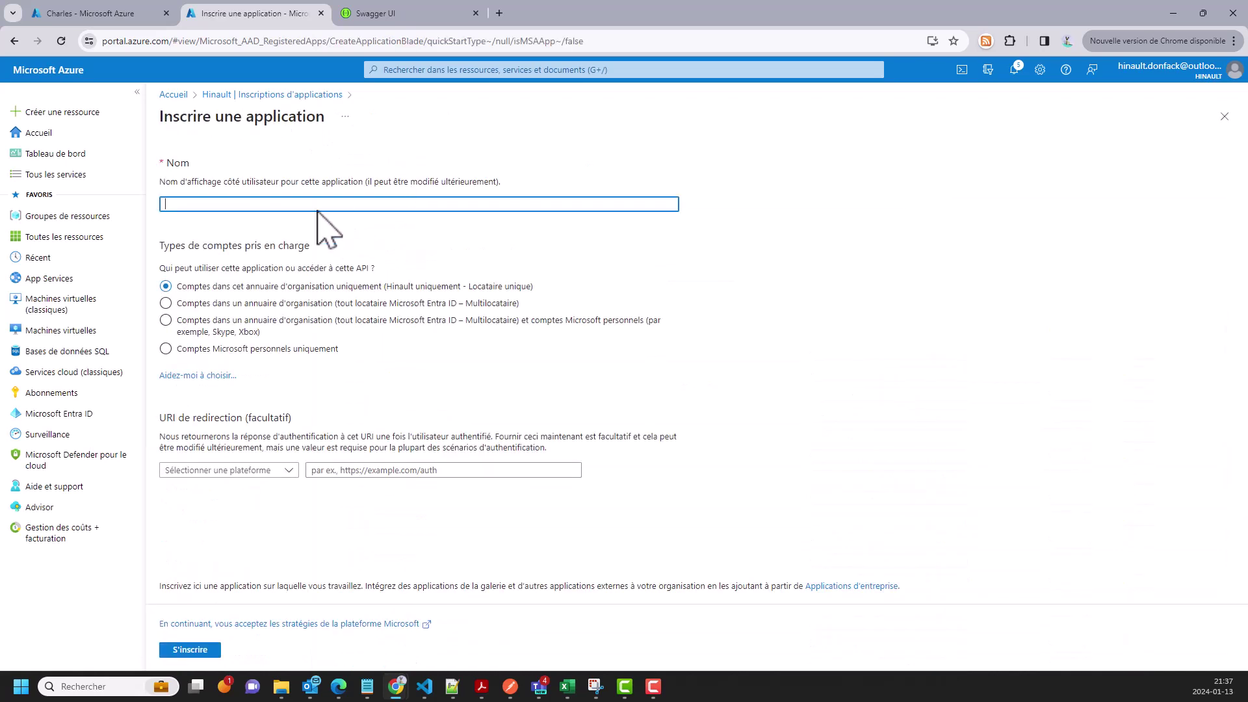
left_click(216, 206)
left_click(623, 323)
left_click(375, 471)
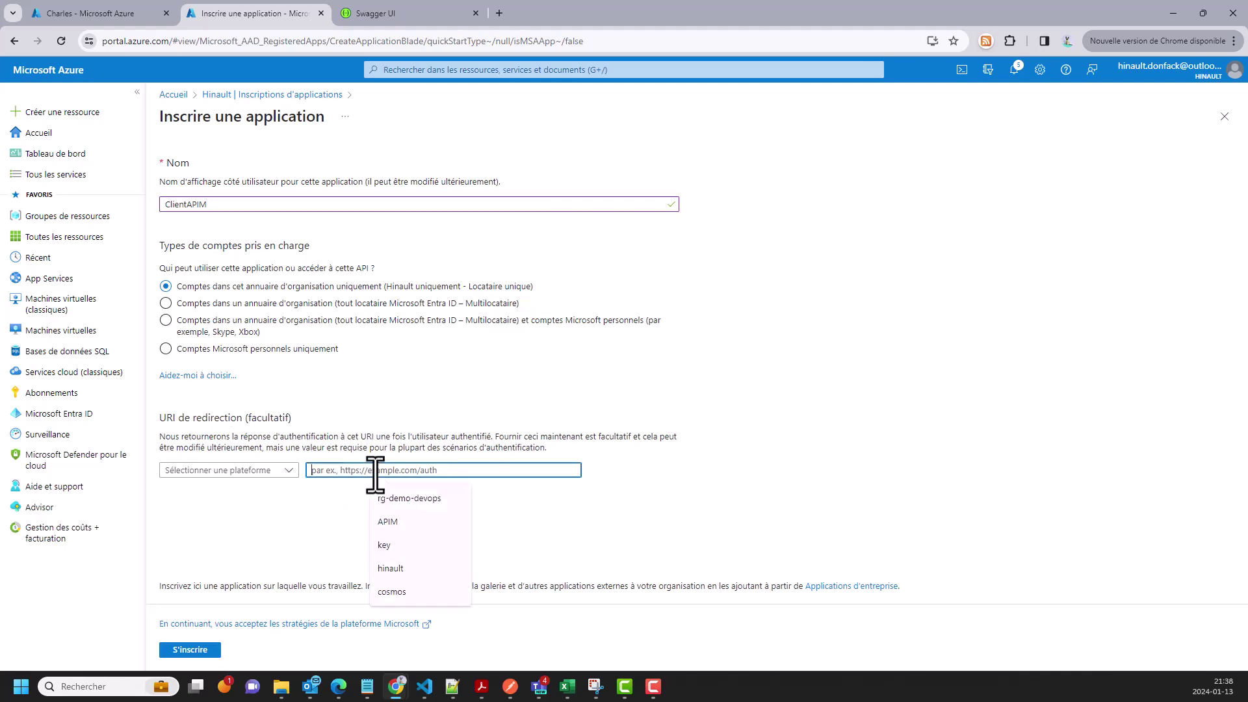
left_click(689, 391)
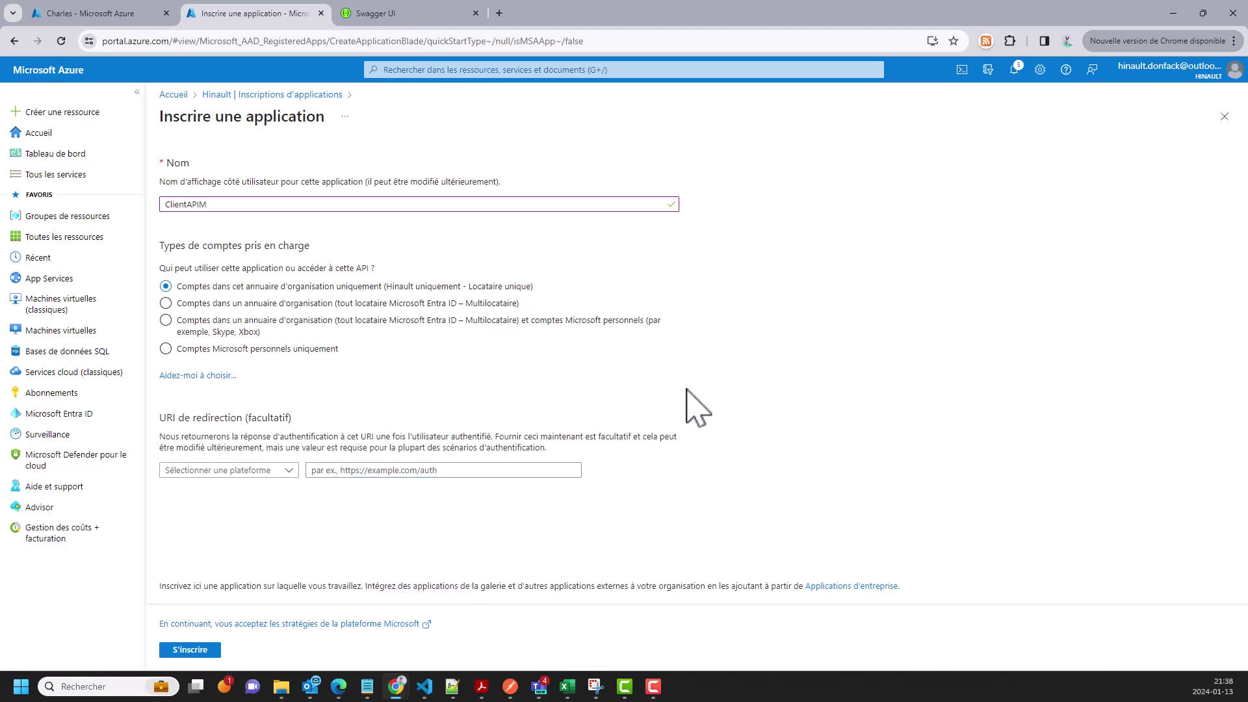
left_click(355, 472)
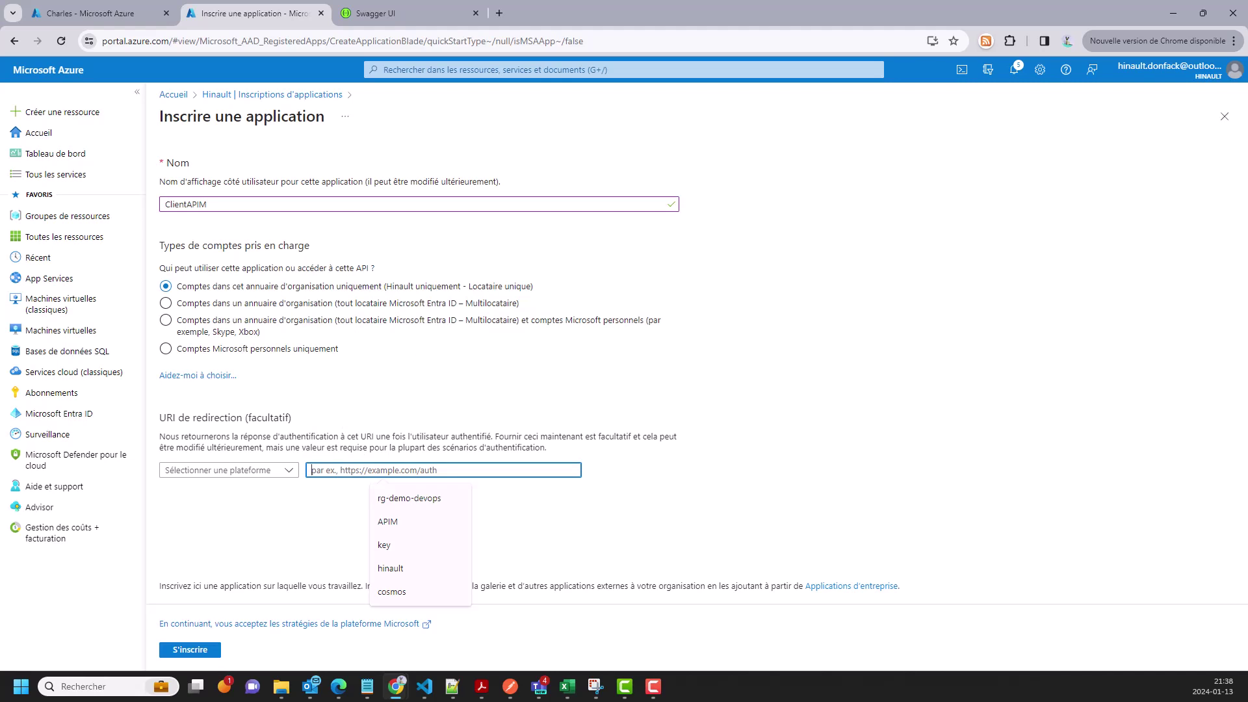
key("alt+Tab")
left_click_drag(496, 239, 302, 242)
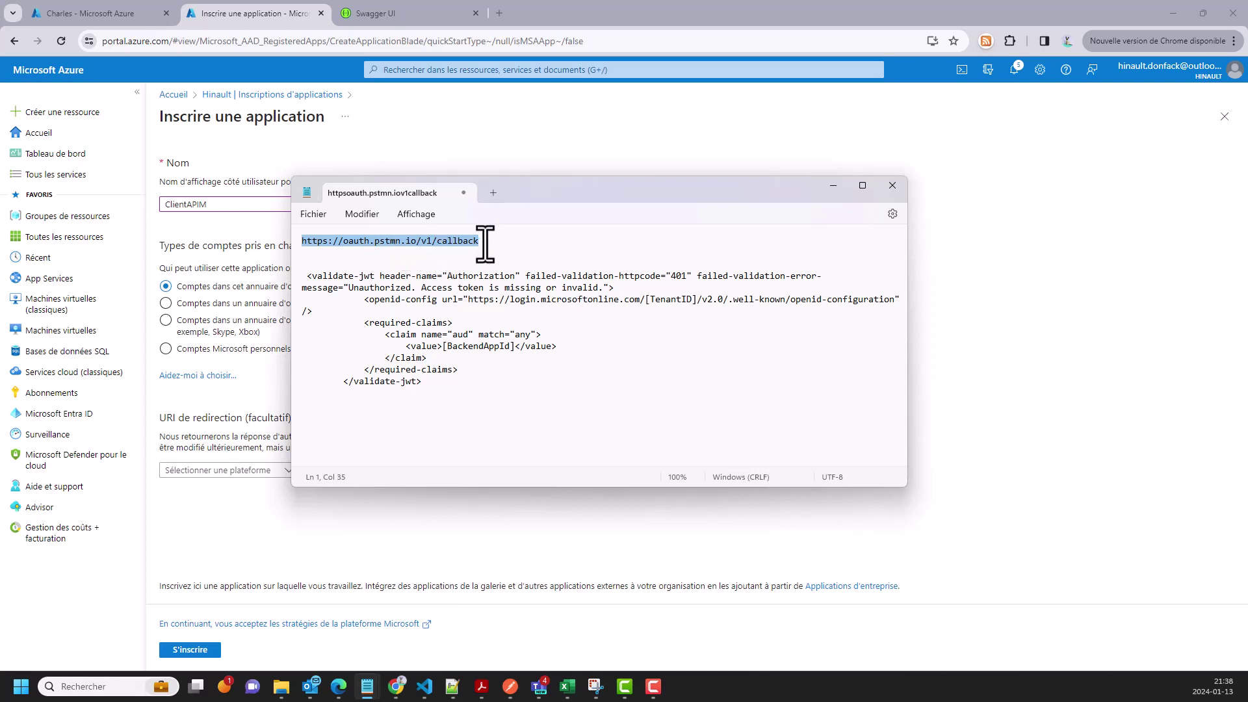
left_click_drag(484, 245, 290, 228)
key("ctrl+c")
left_click(221, 469)
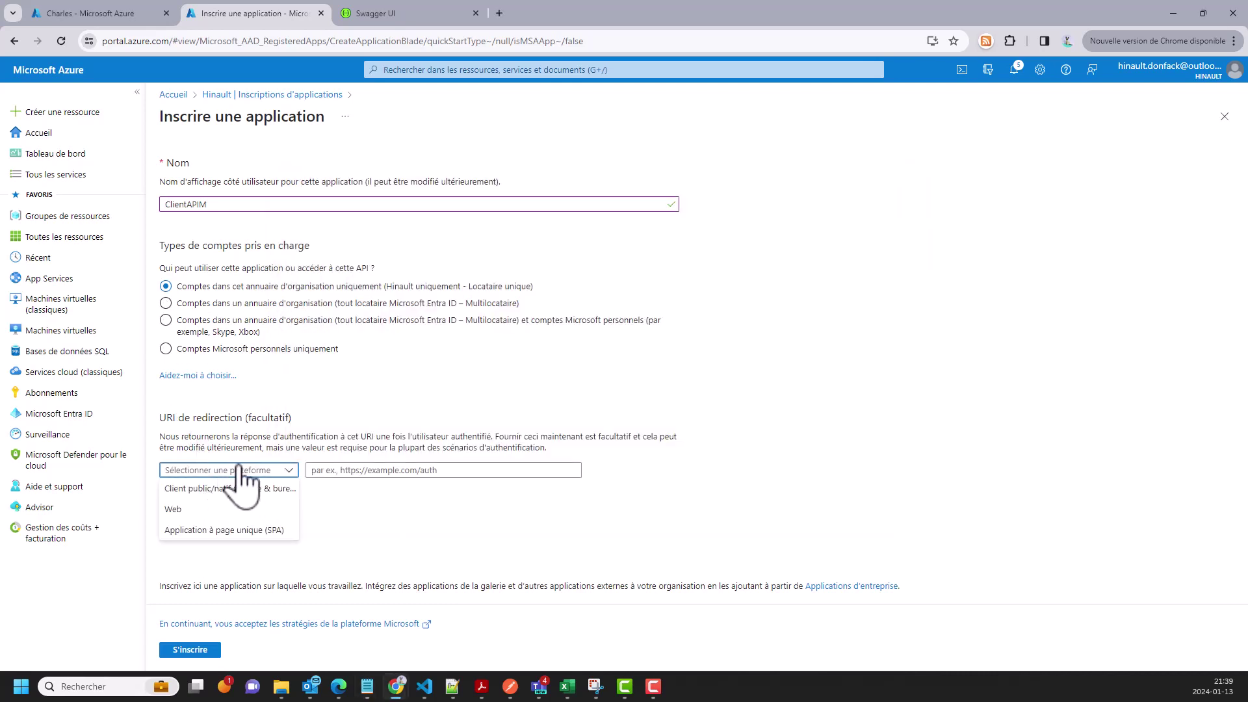
left_click(374, 470)
key("ctrl+v")
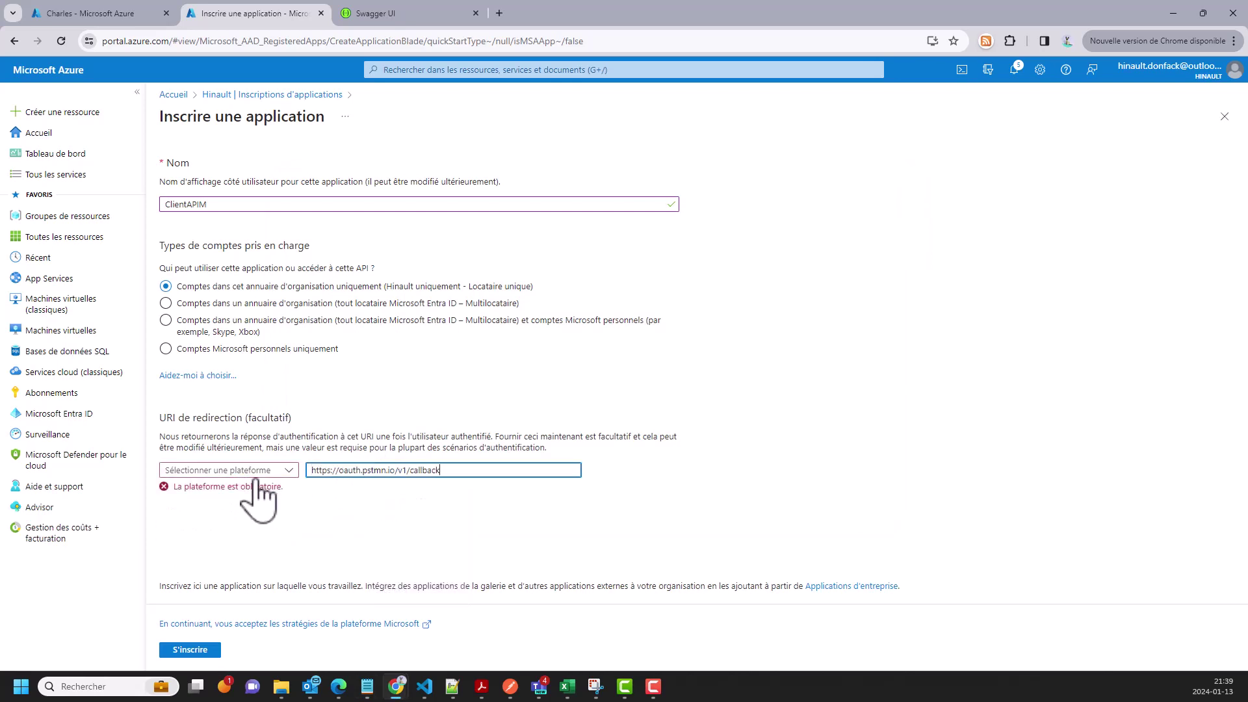
left_click(247, 471)
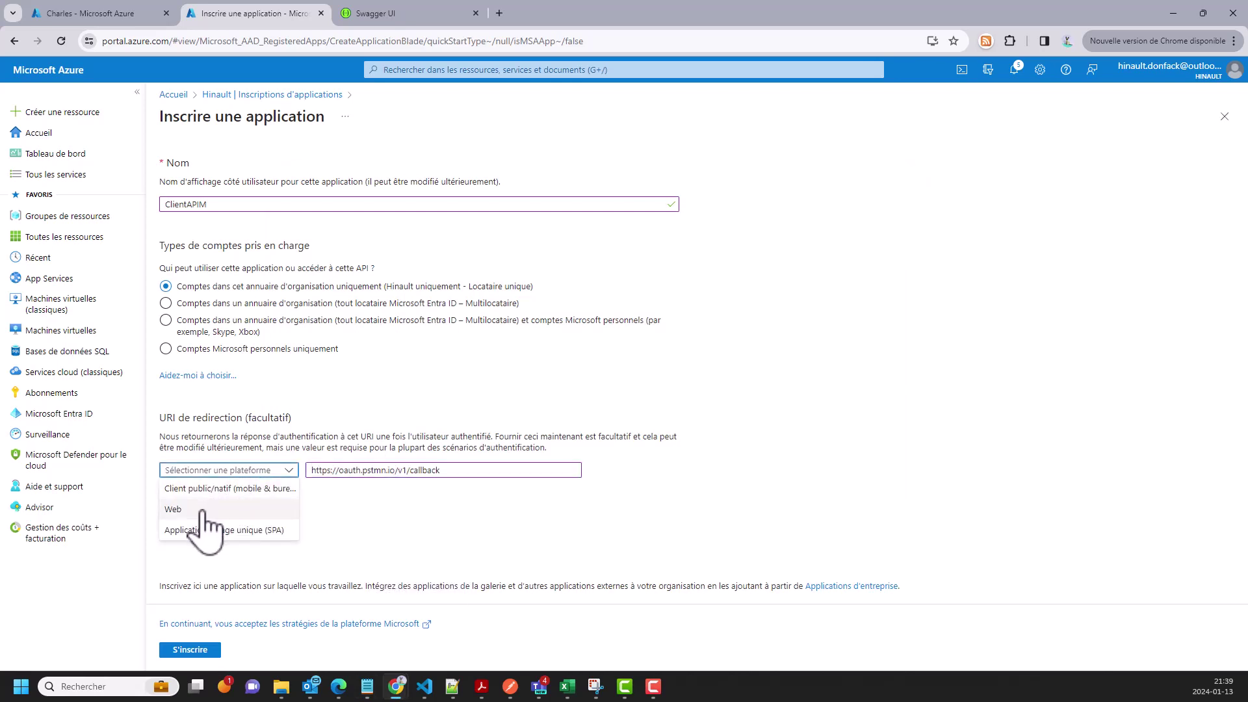
left_click(197, 510)
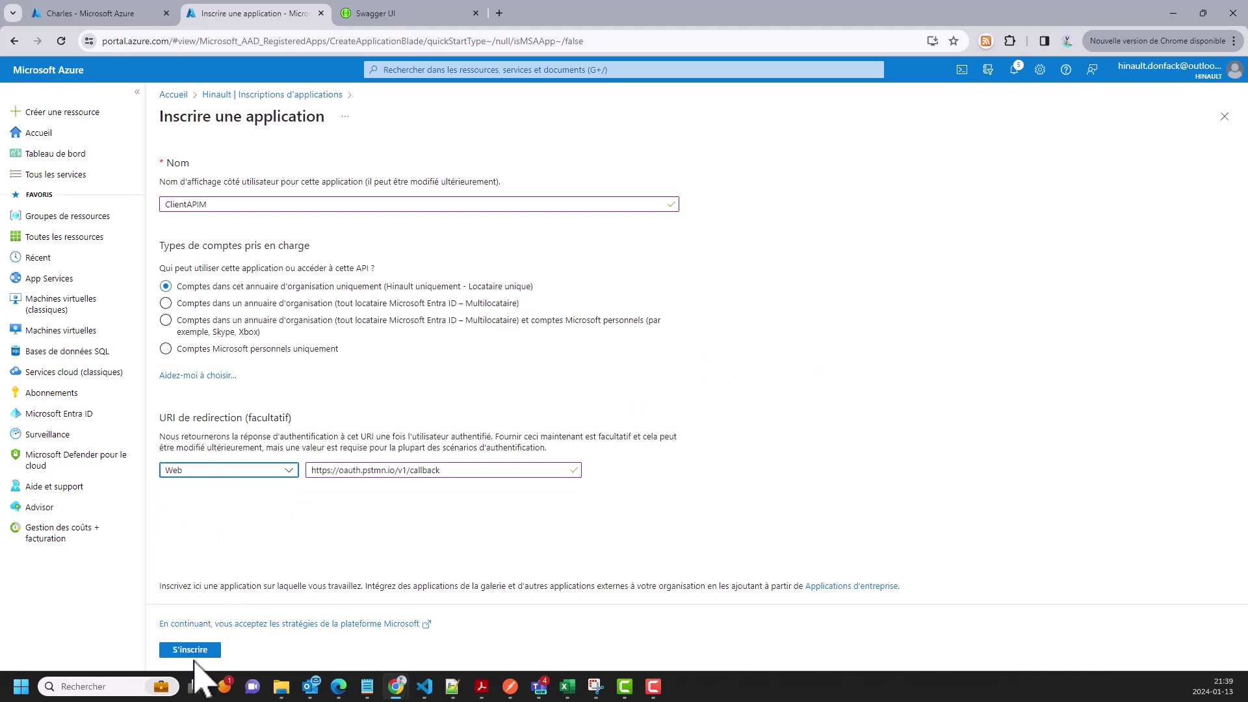
left_click(192, 650)
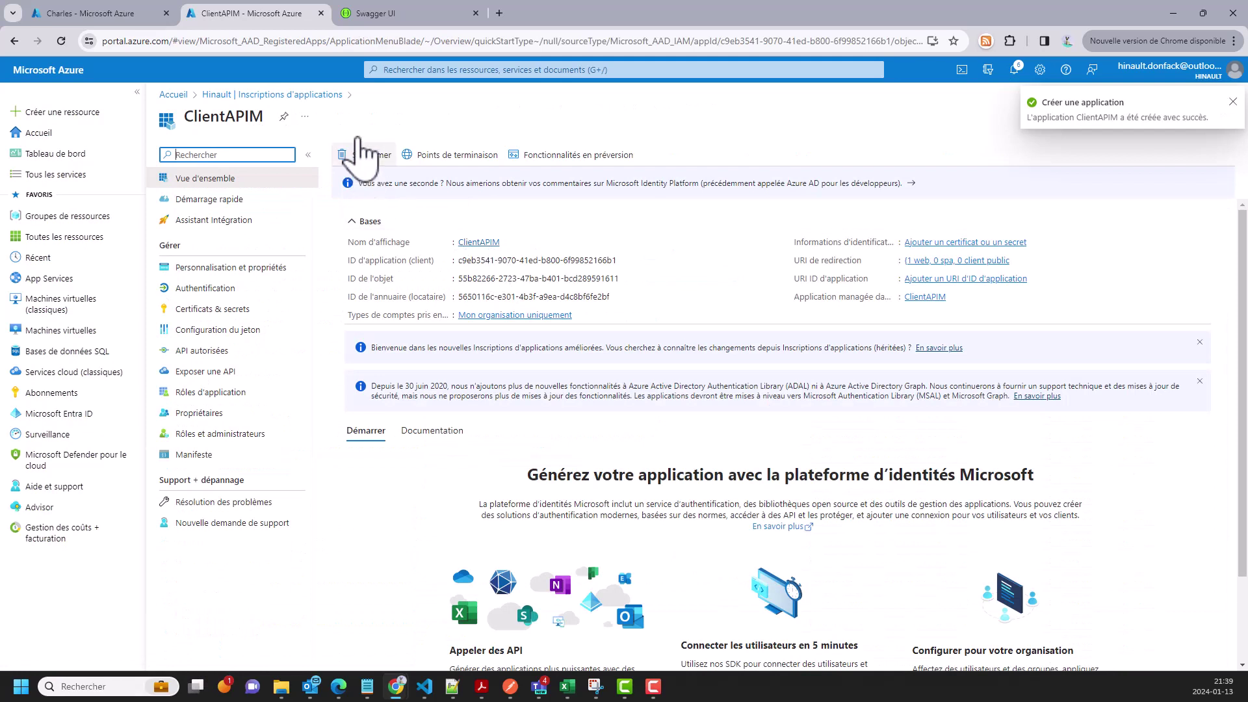
left_click(1232, 102)
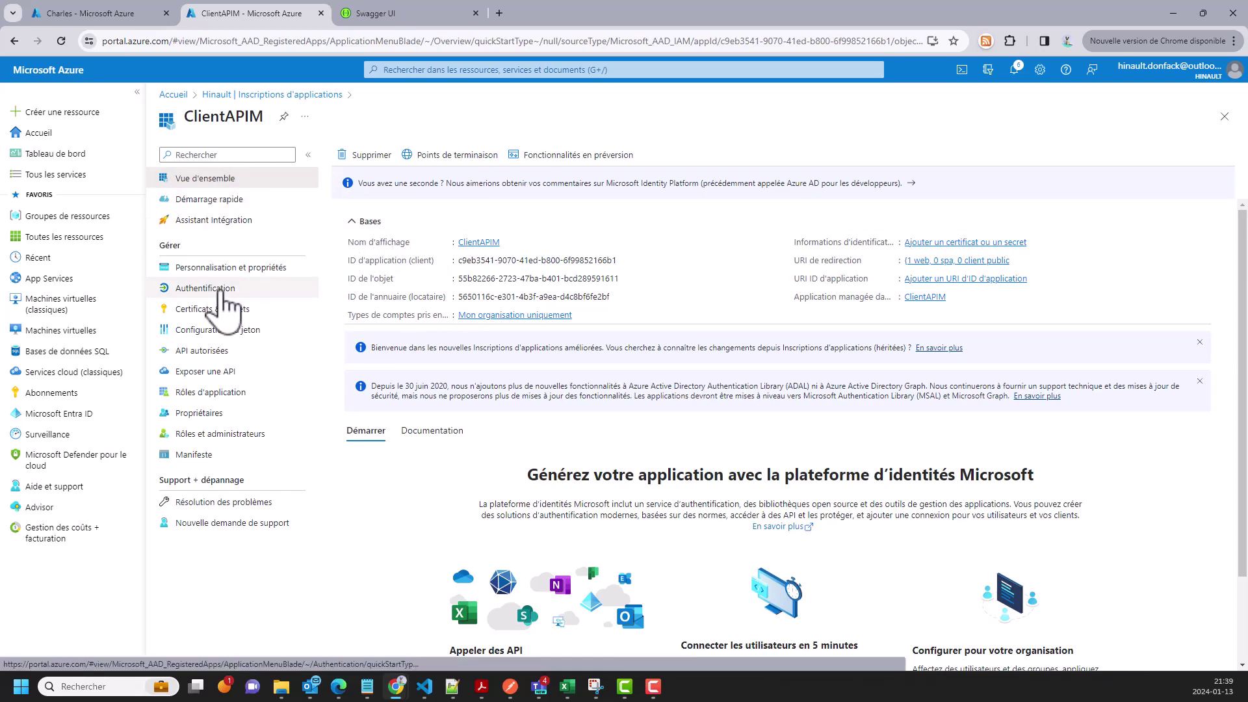
Enable both access tokens and ID tokens for implicit and hybrid flows in ClientAPIM's authentication settings and save.
left_click(222, 293)
scroll(645, 336, "down", 2)
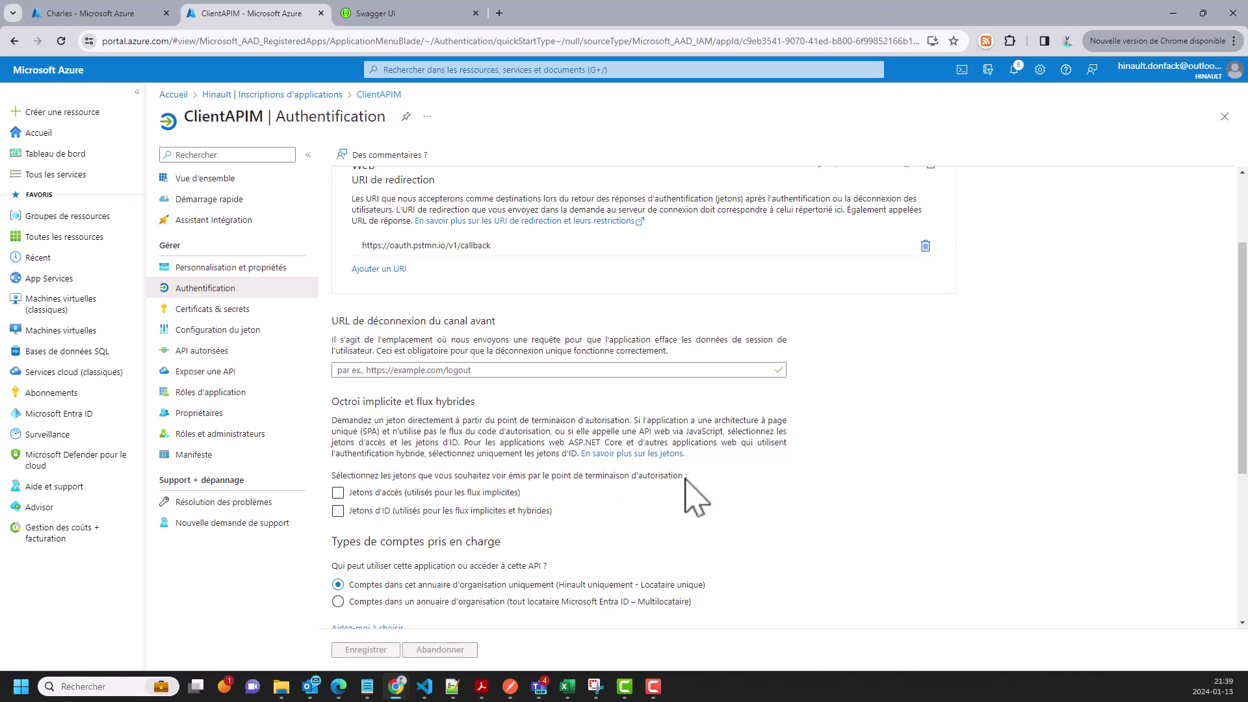
left_click(346, 492)
left_click(346, 494)
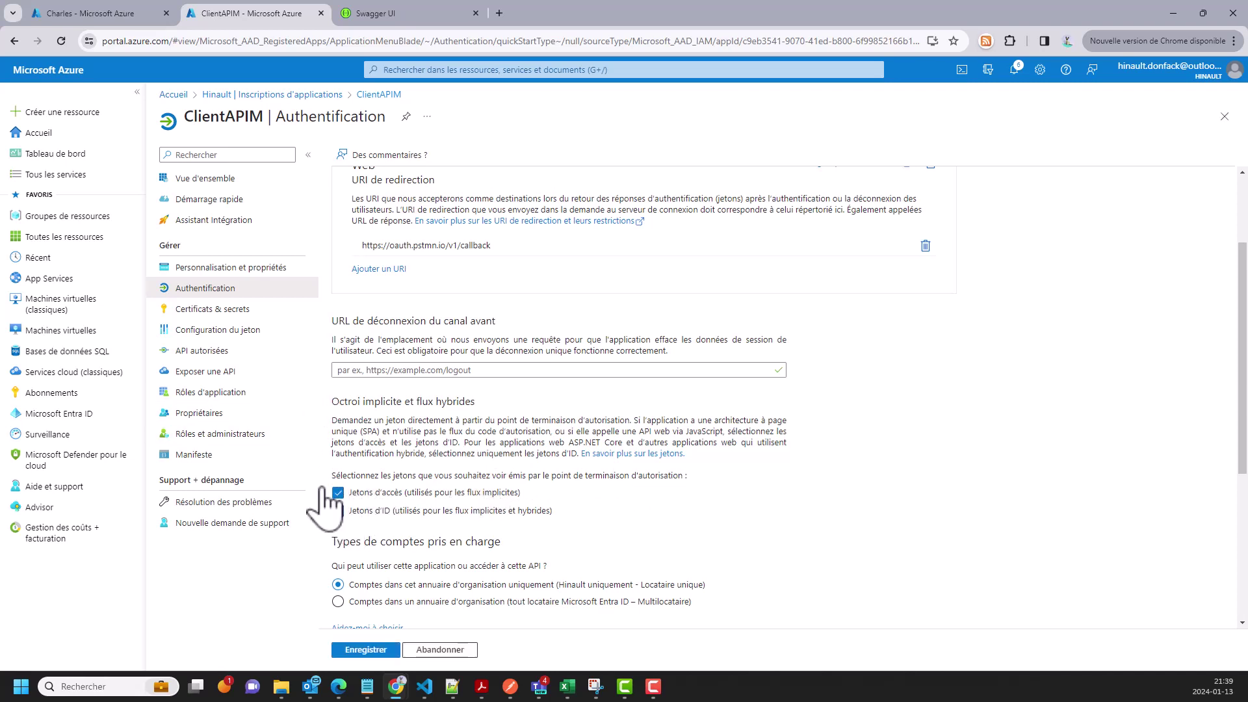
scroll(530, 362, "down", 2)
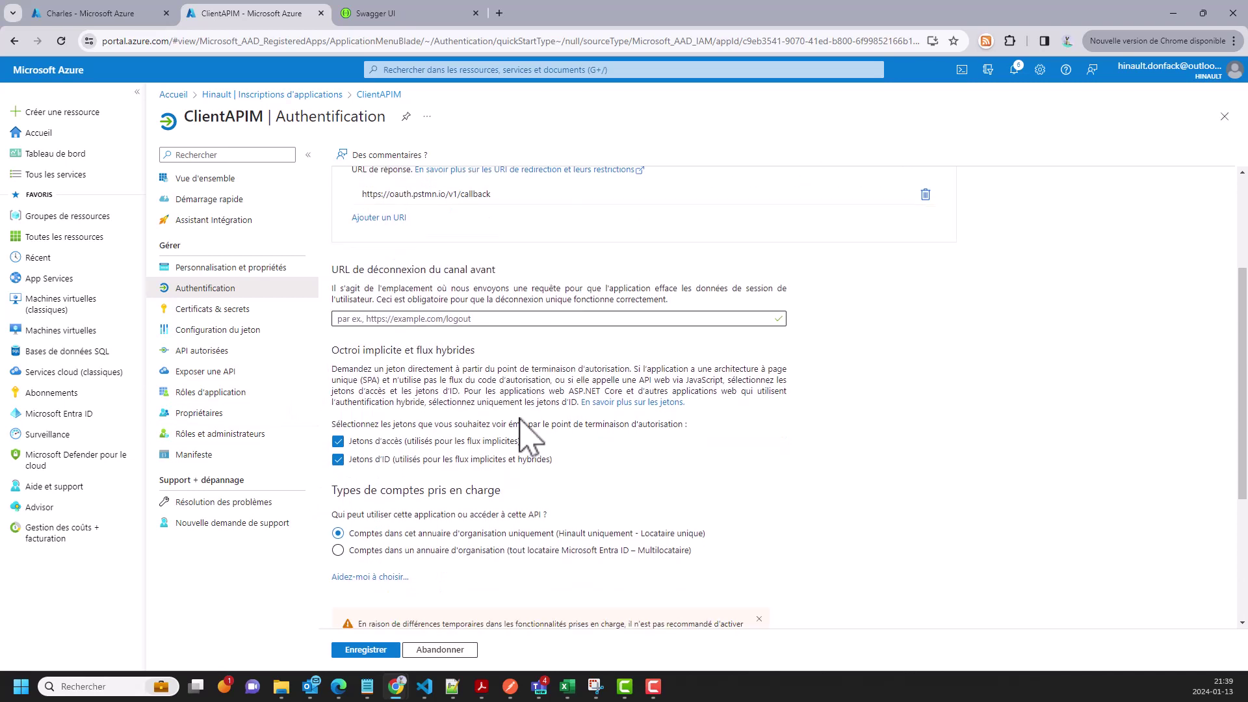
left_click(364, 650)
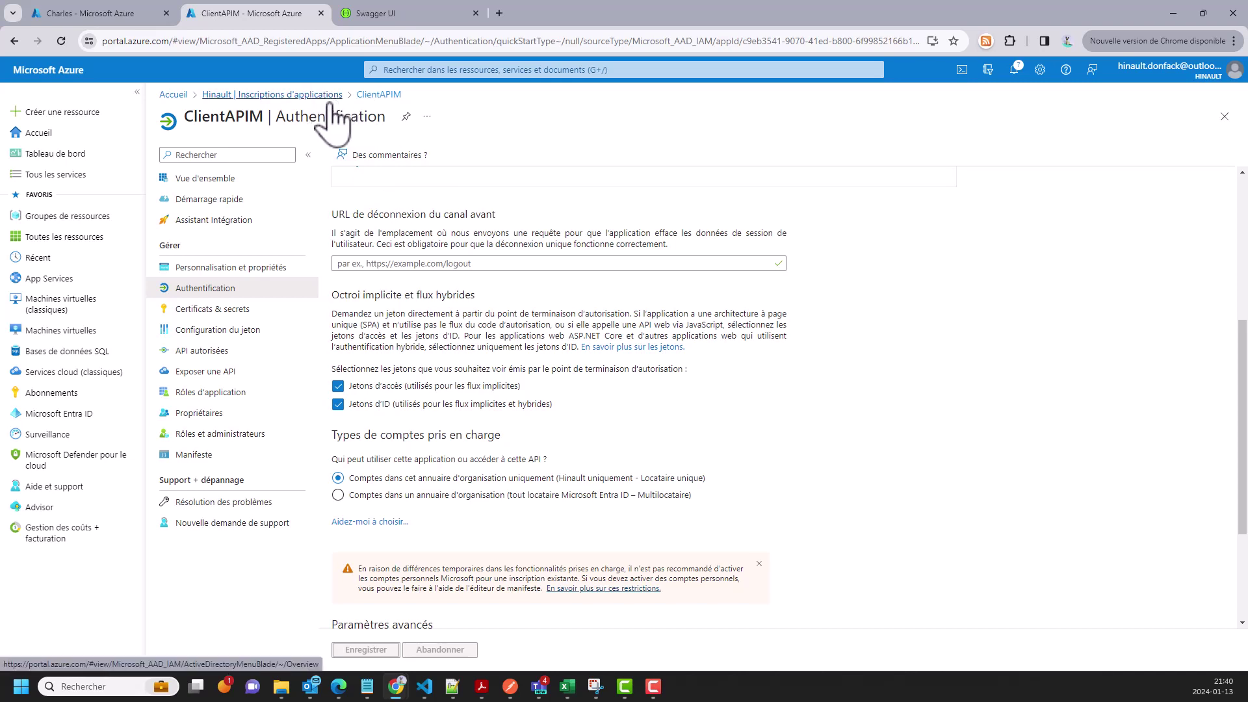
Find BackendAPIM among all application registrations by filtering on "backen" and open its API exposure settings.
left_click(307, 95)
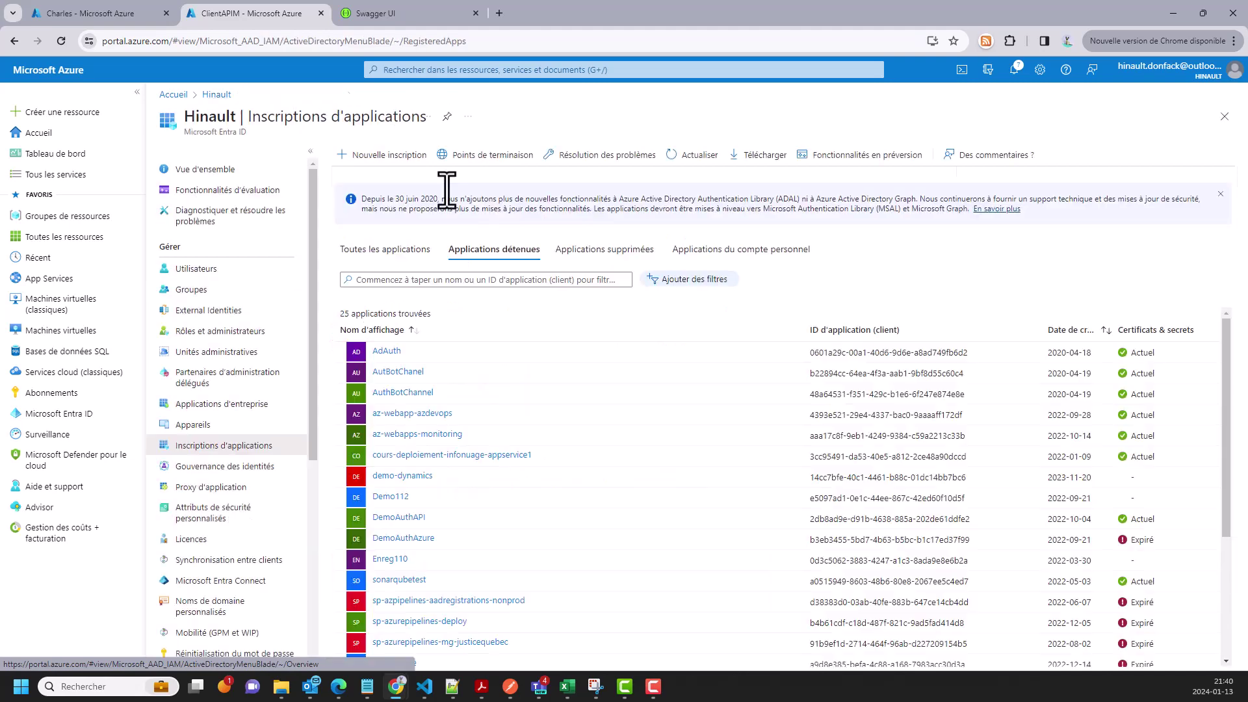
left_click(390, 251)
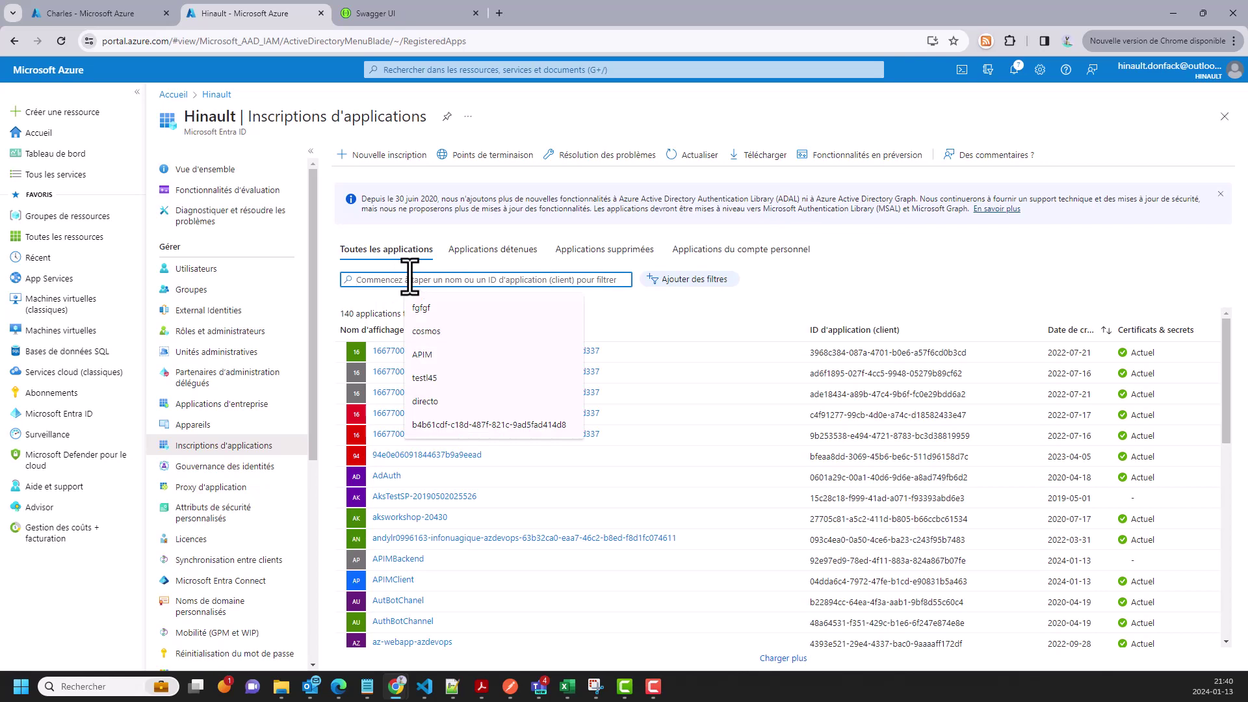
type("backen")
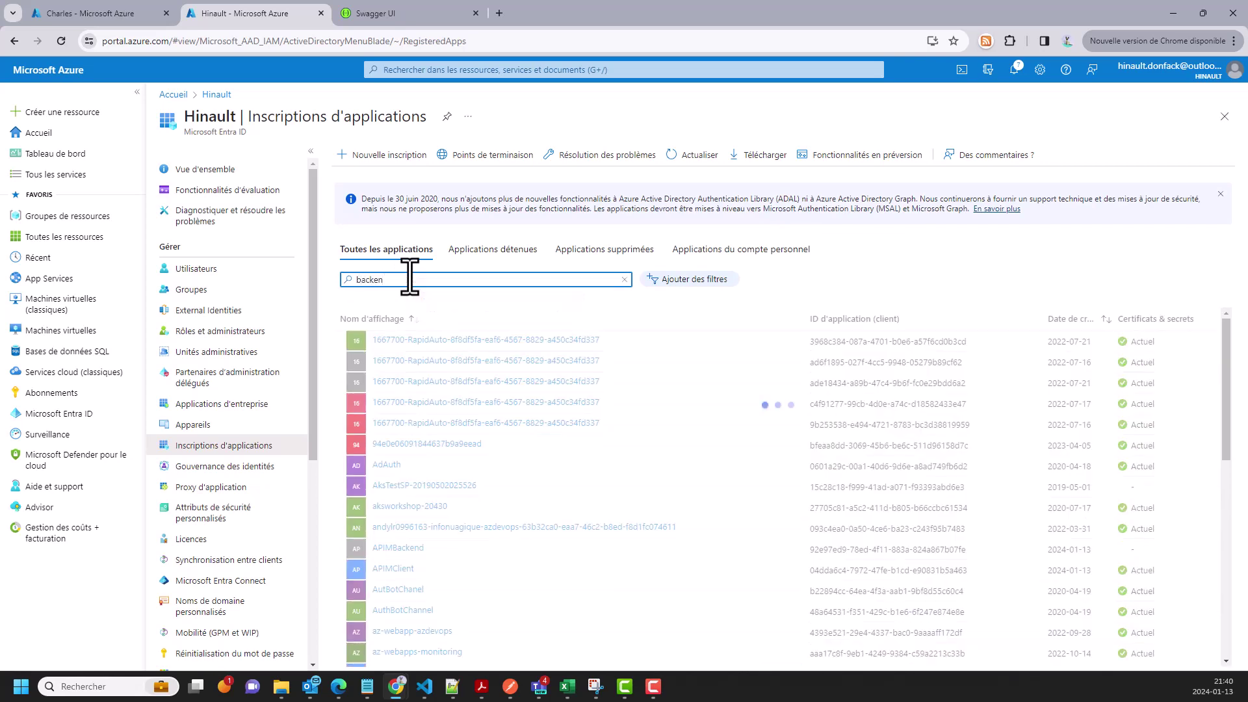
left_click(398, 352)
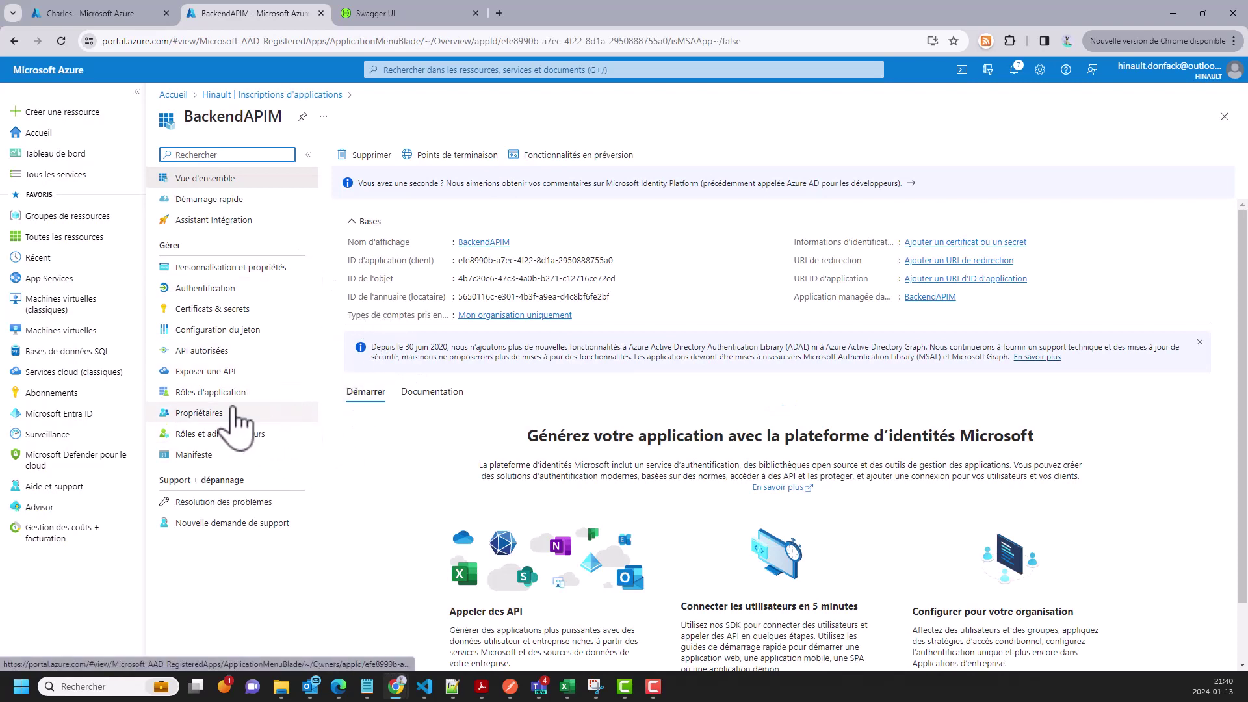
left_click(203, 374)
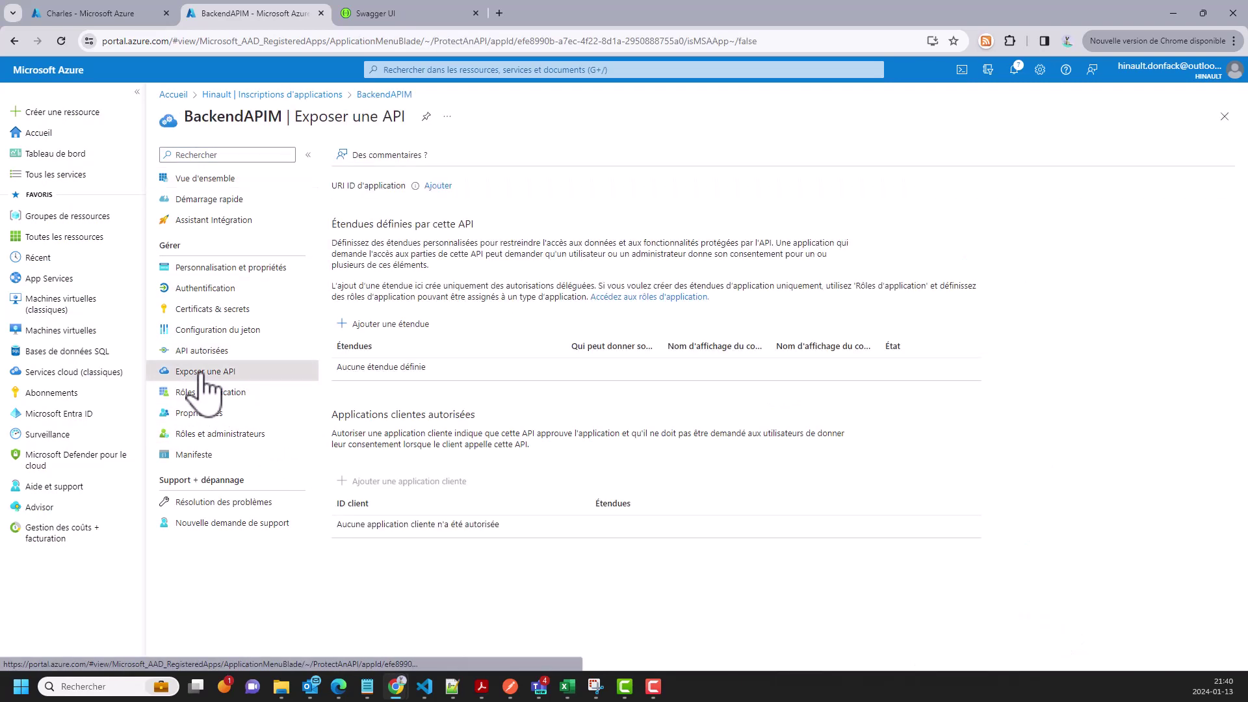
Start adding a scope to BackendAPIM and save the proposed application ID URI.
left_click(403, 330)
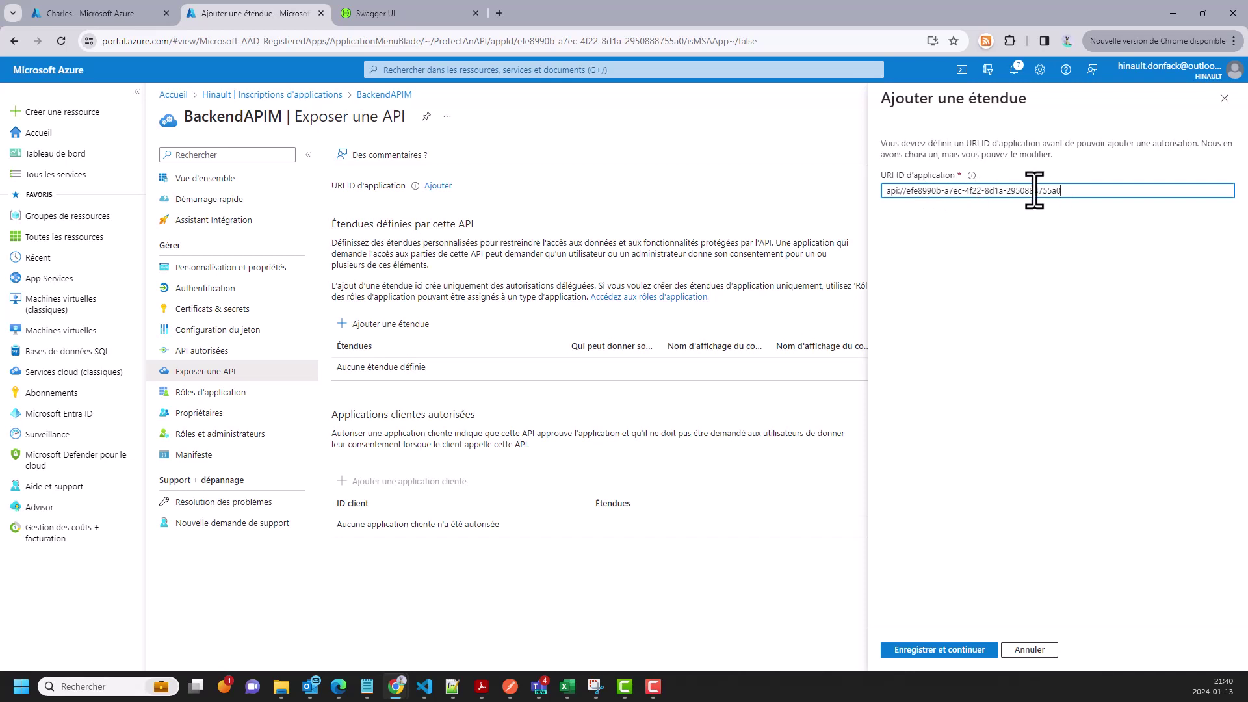
left_click_drag(1058, 190, 881, 191)
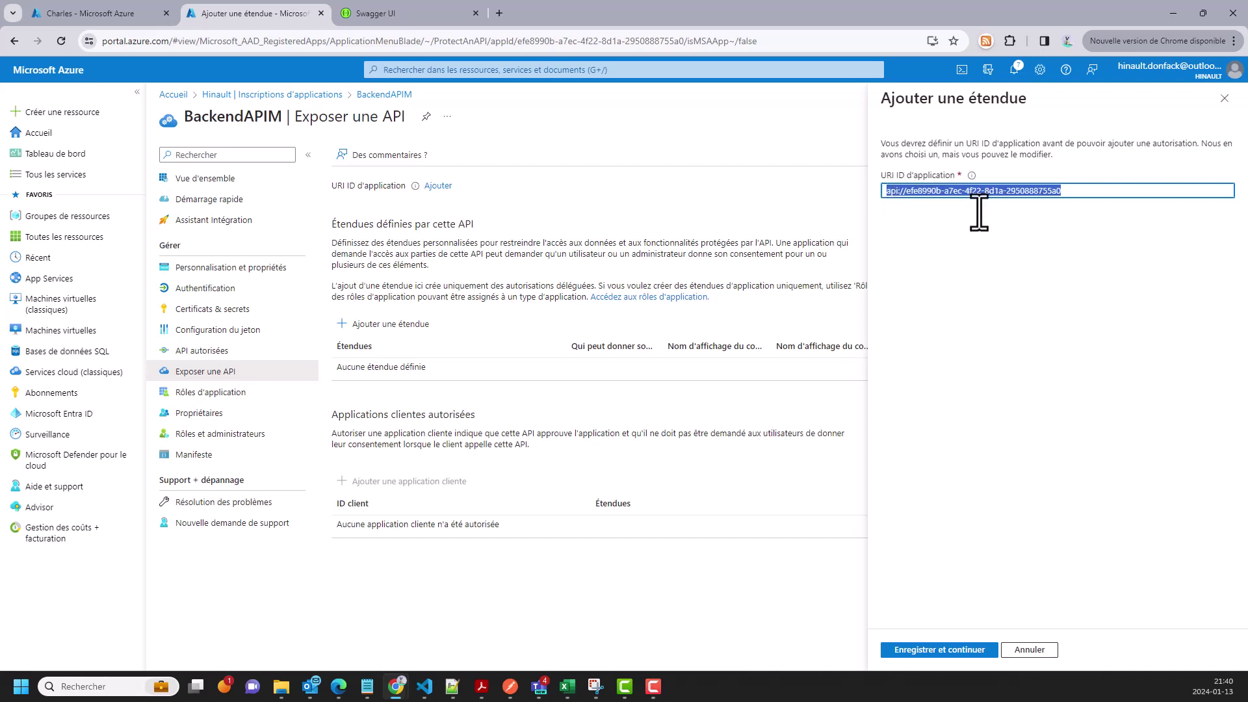
left_click(938, 650)
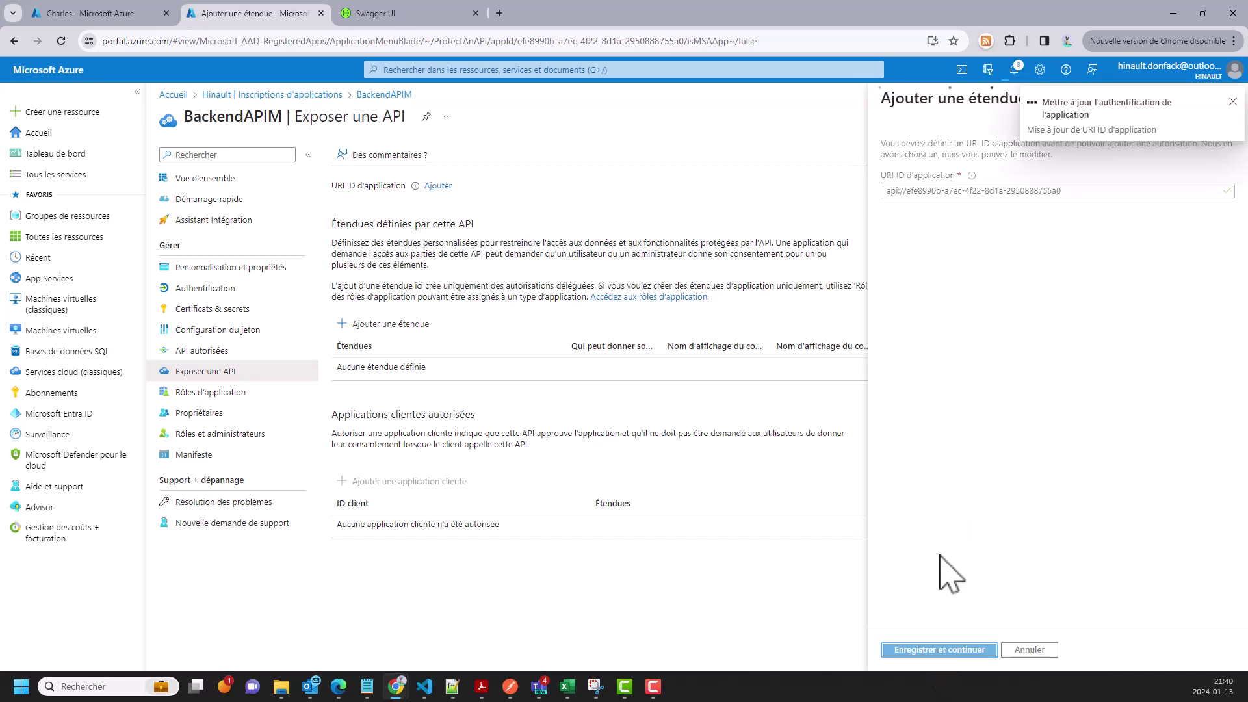
Add a scope named Access.API with admin-only consent, using Access.API as the admin consent display name and description.
left_click(923, 191)
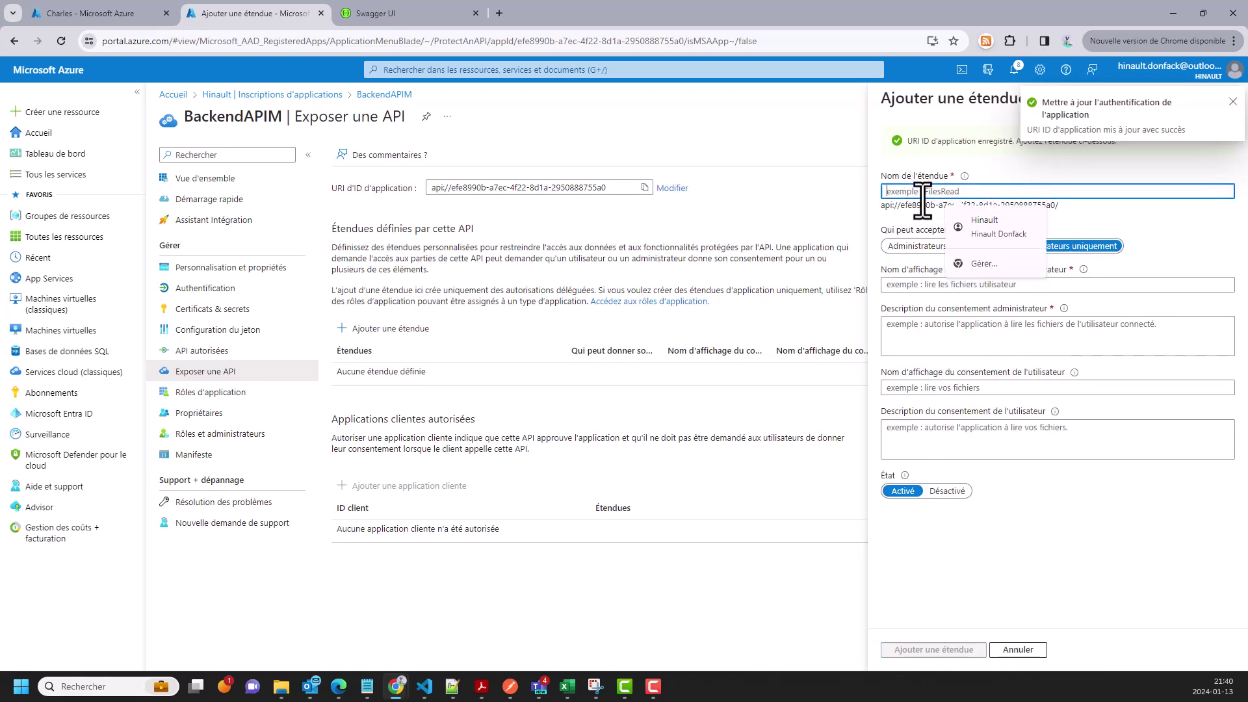
type("Access.API")
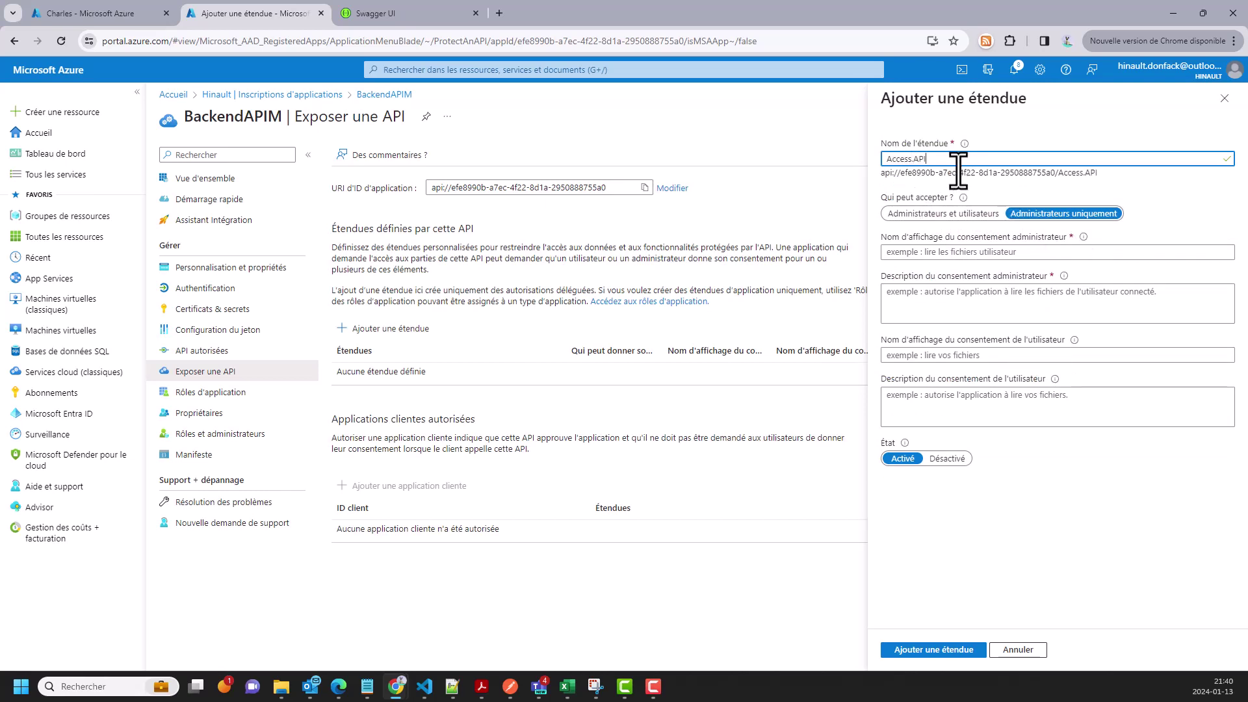
left_click_drag(936, 158, 881, 159)
key("ctrl+c")
left_click(918, 252)
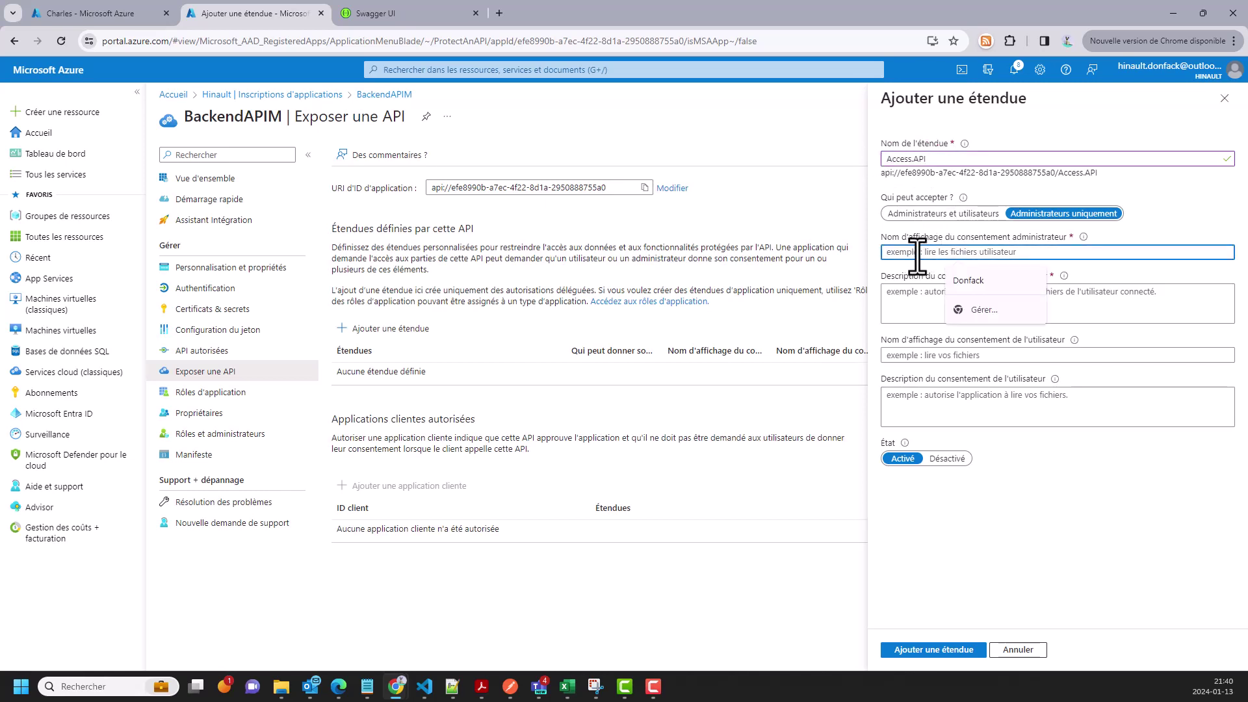
key("ctrl+v")
left_click(900, 302)
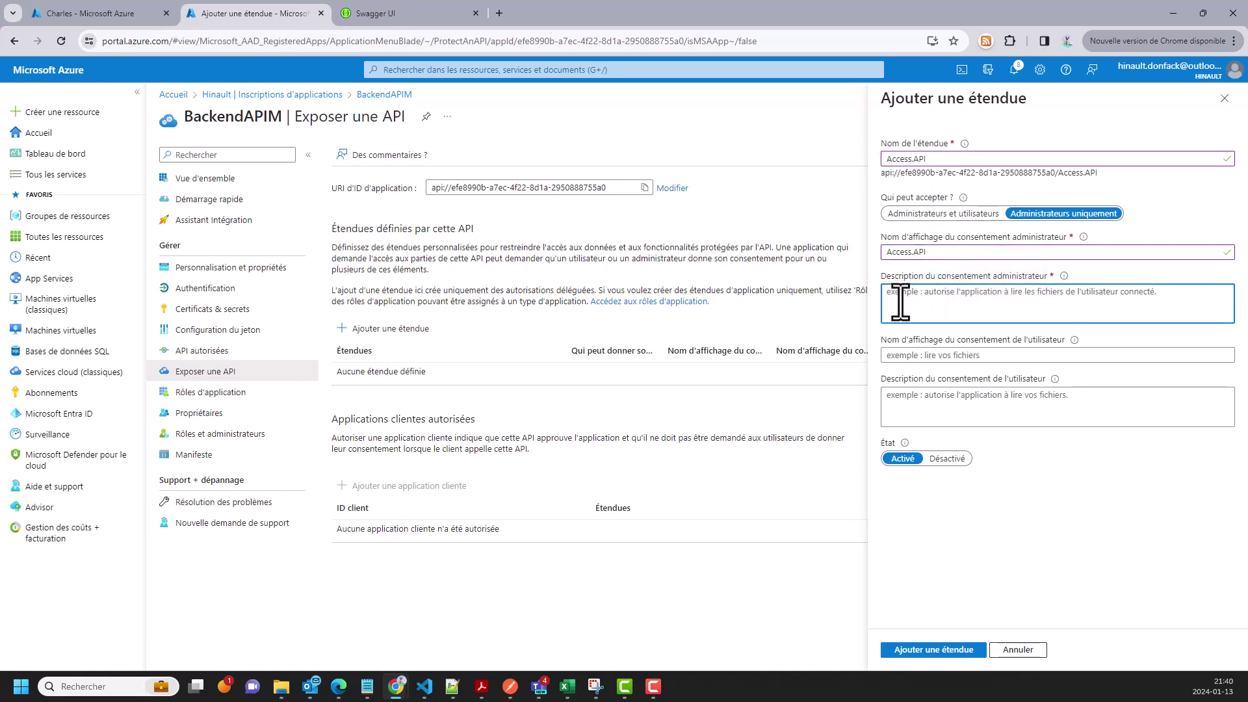
key("ctrl+v")
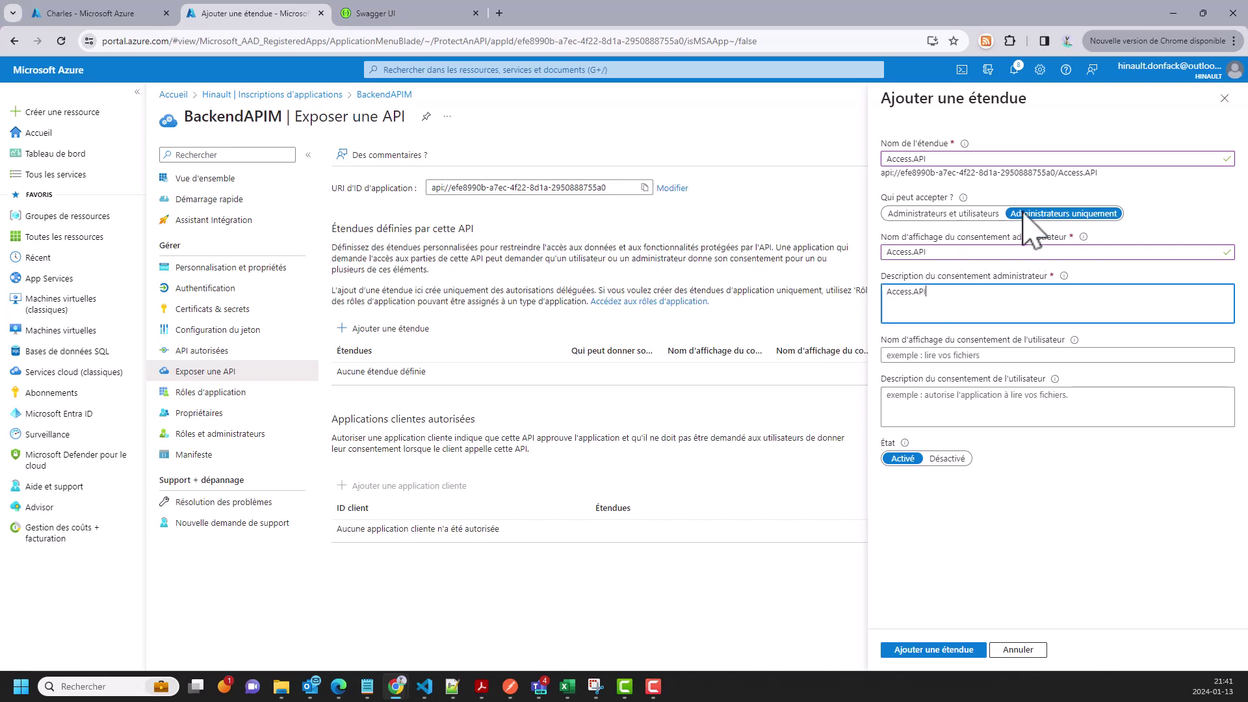
left_click(940, 652)
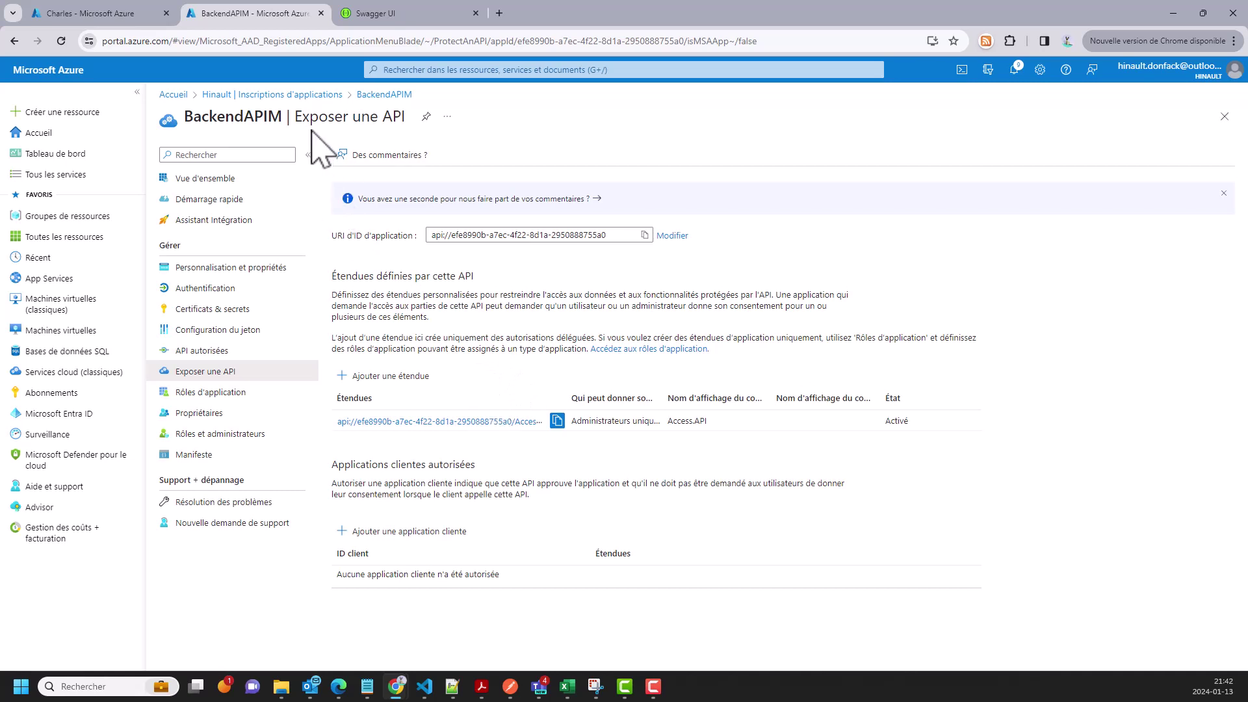
Return to the application registrations, filter all applications by "client" and open ClientAPIM.
left_click(306, 94)
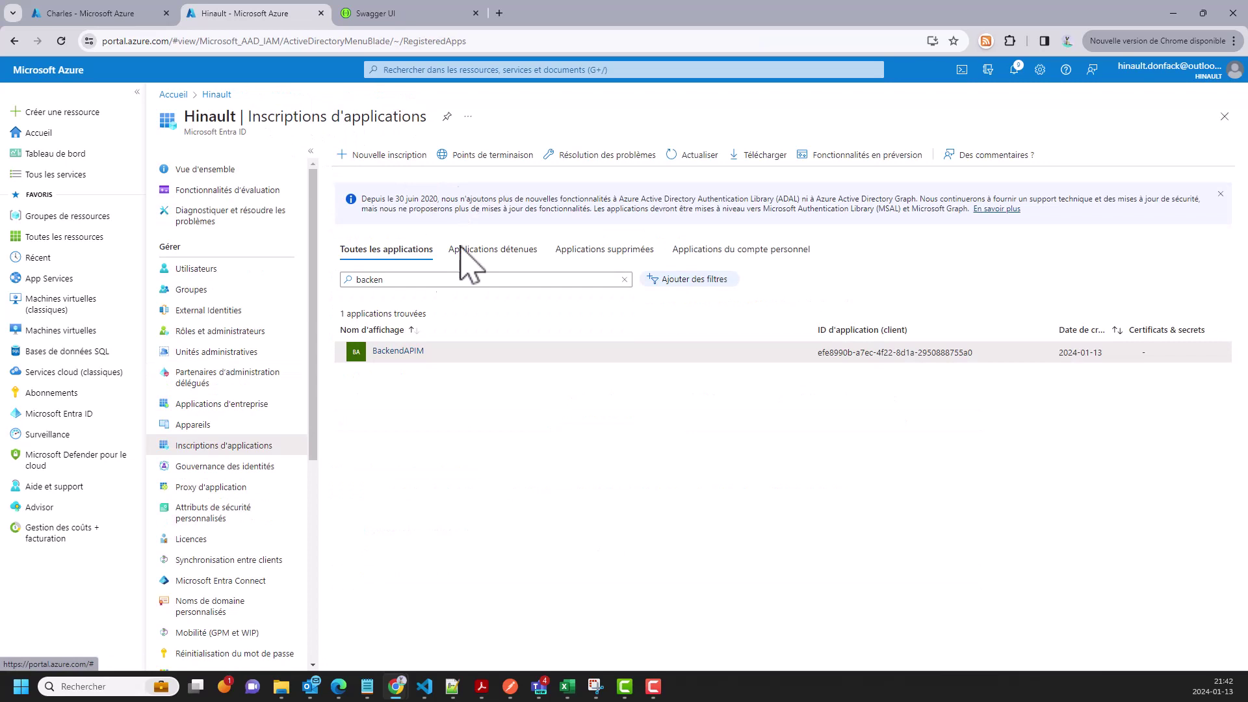
left_click(393, 279)
type("backen")
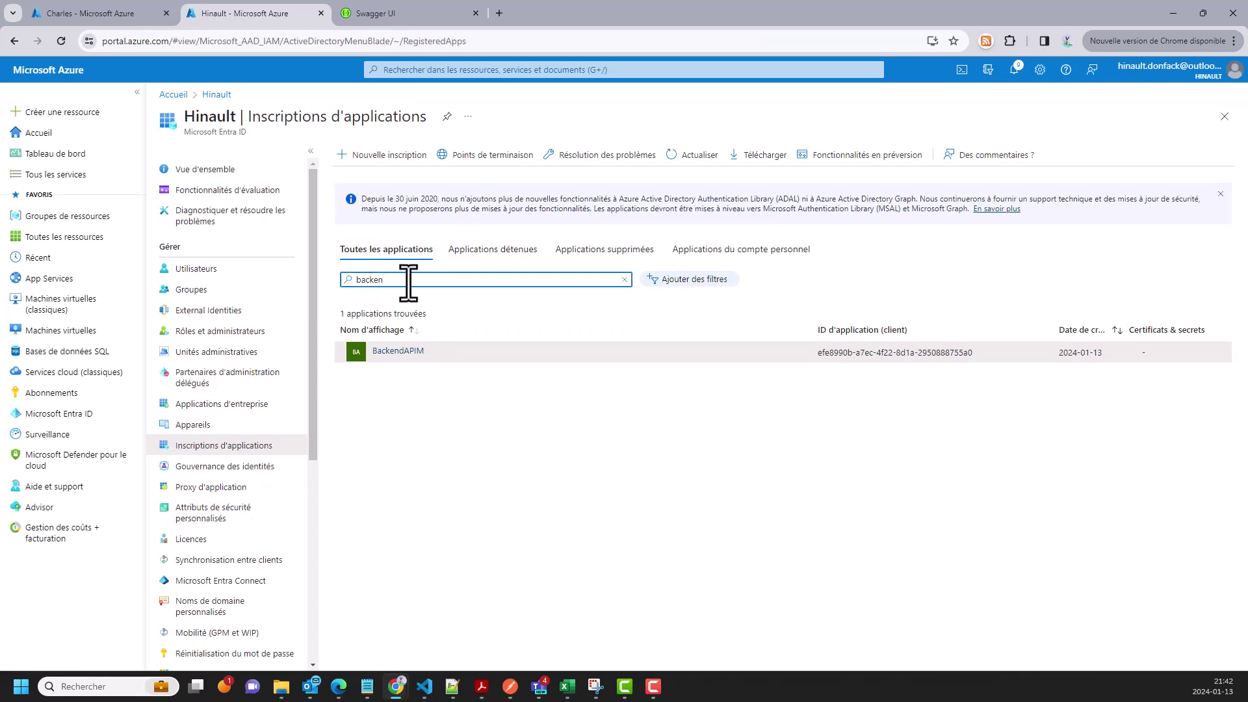
key("BackSpace")
key("BackSpace")
key("BackSpace")
key("BackSpace")
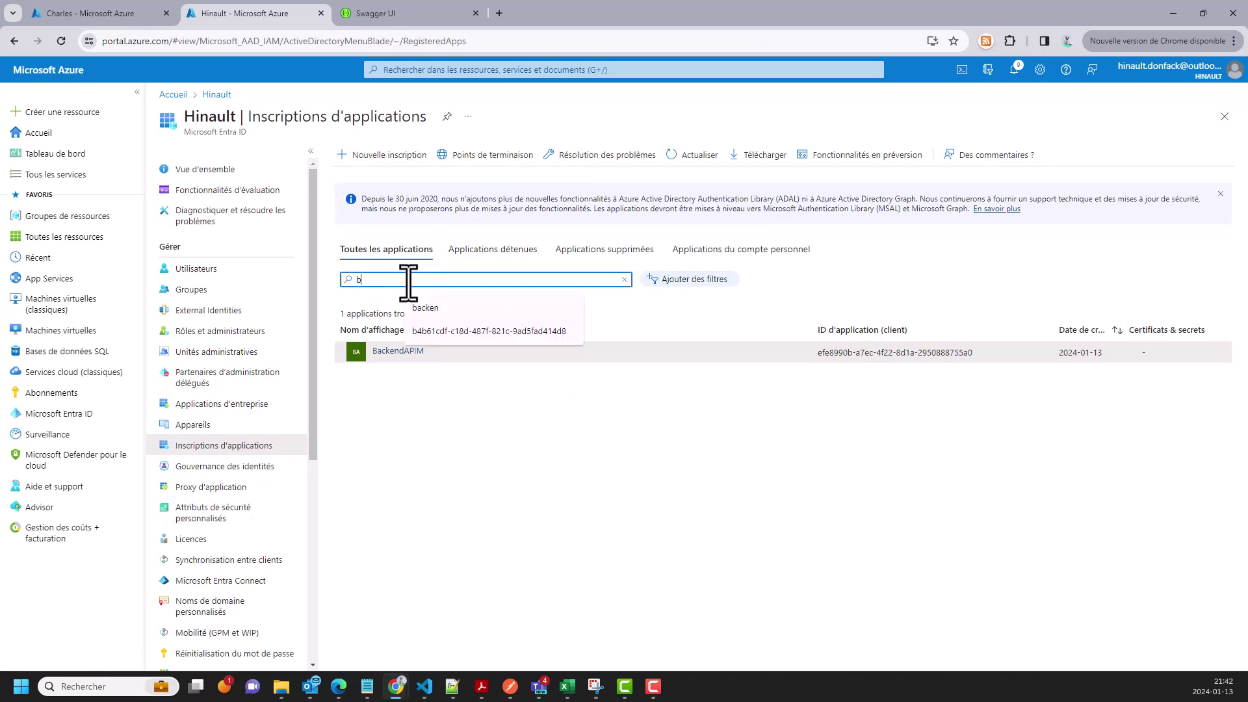
type("cli")
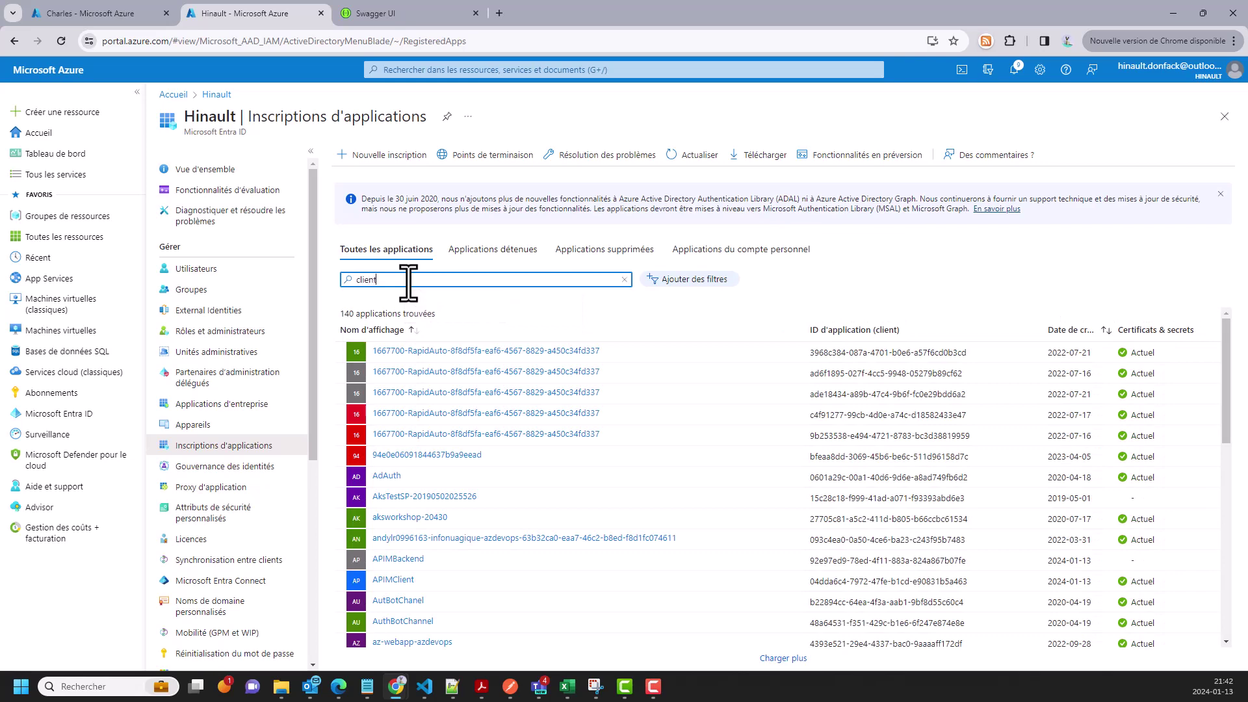
type("ent")
left_click(395, 353)
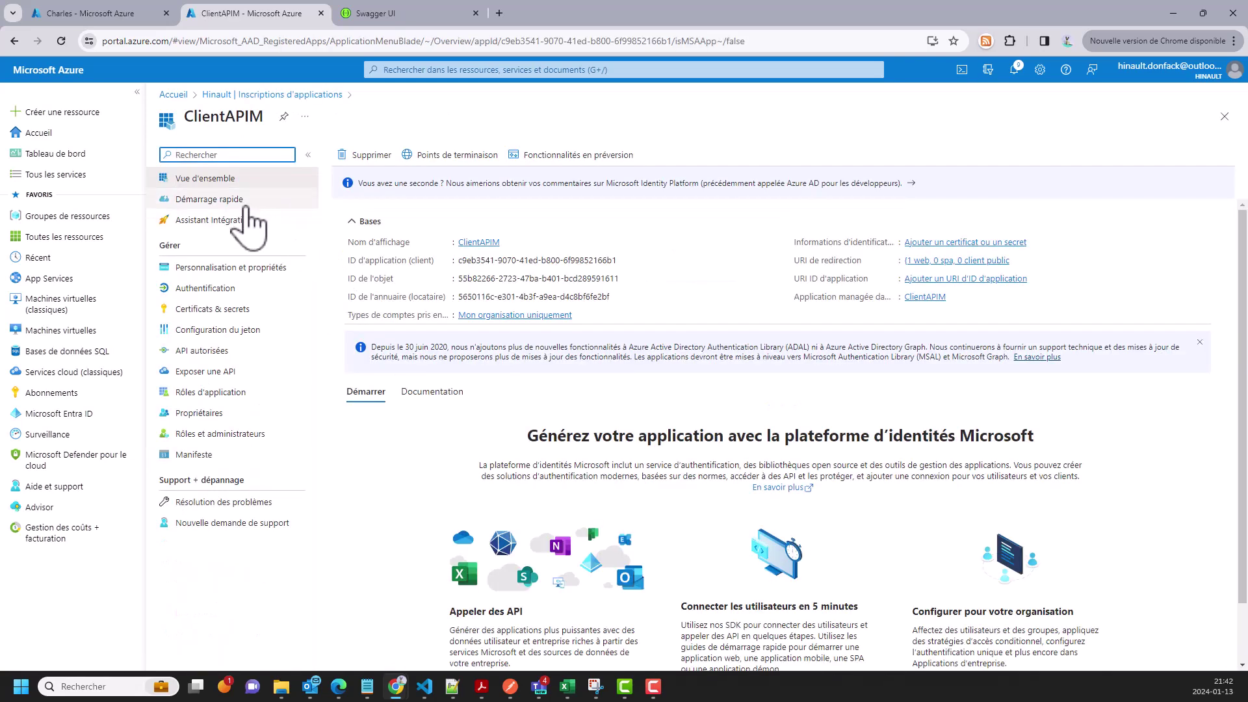
Add BackendAPIM's Access.API permission to ClientAPIM's API permissions, finding the API among the organization's APIs by filtering on "backen".
left_click(208, 354)
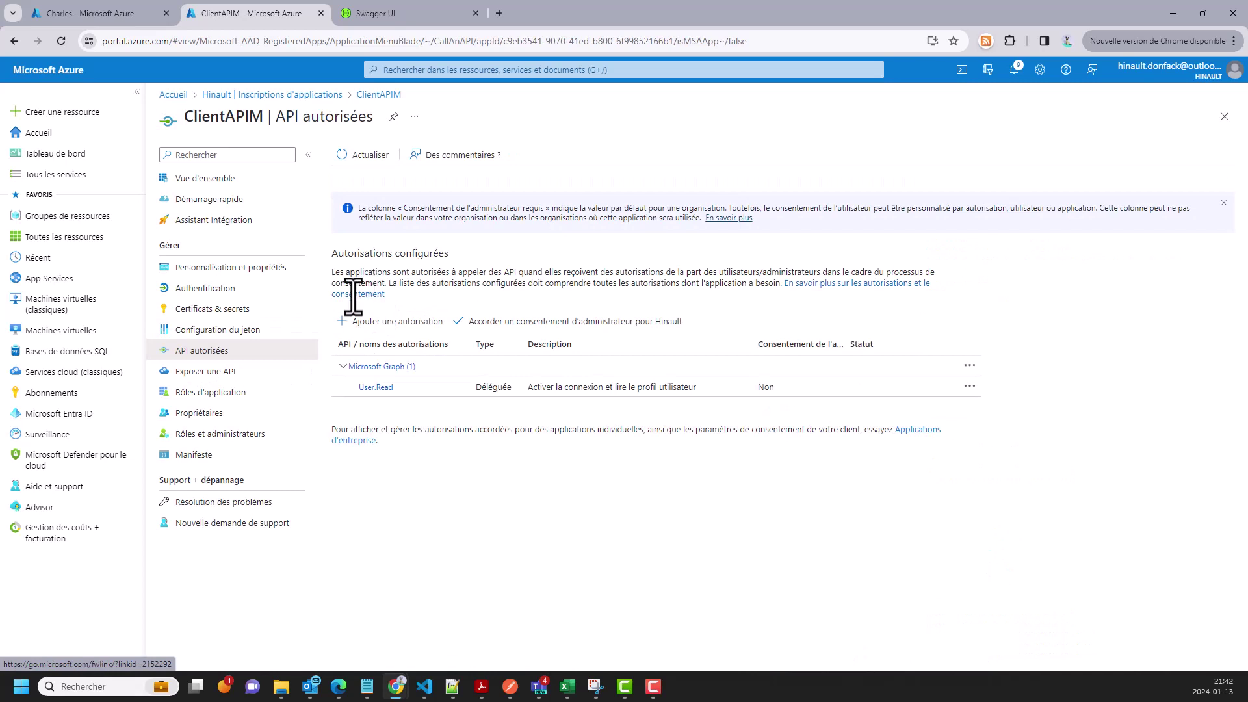
left_click(395, 325)
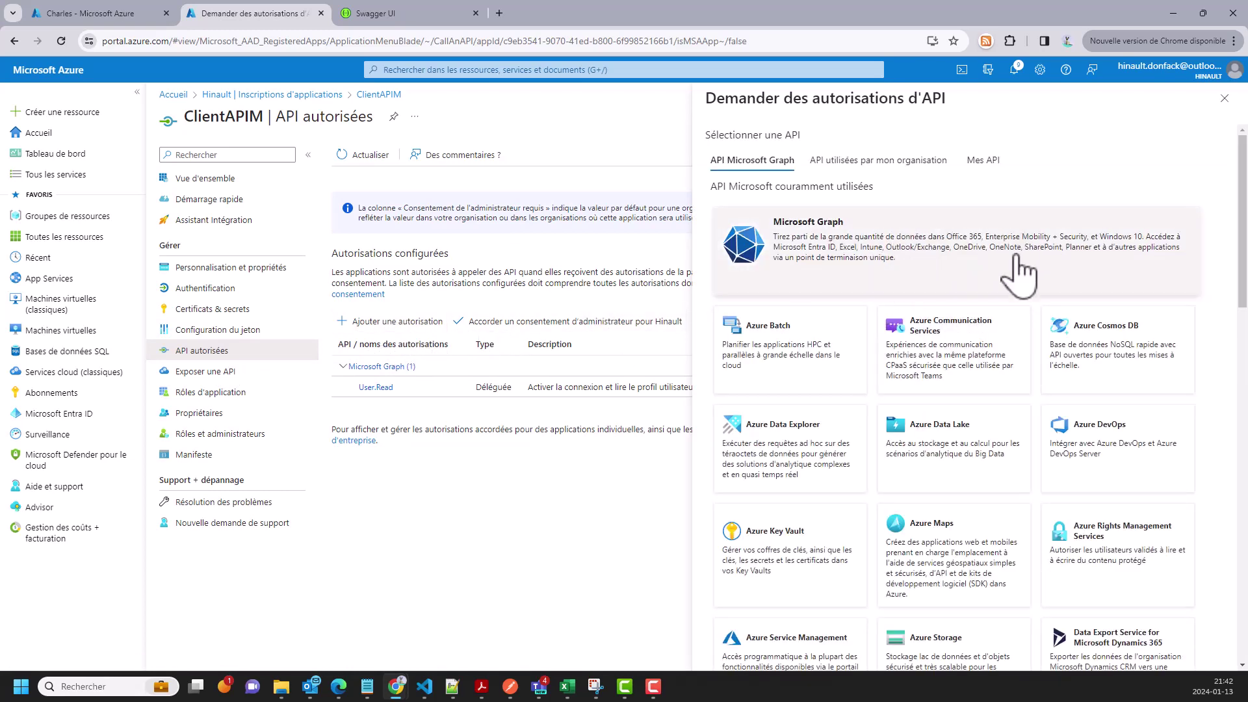
left_click(879, 168)
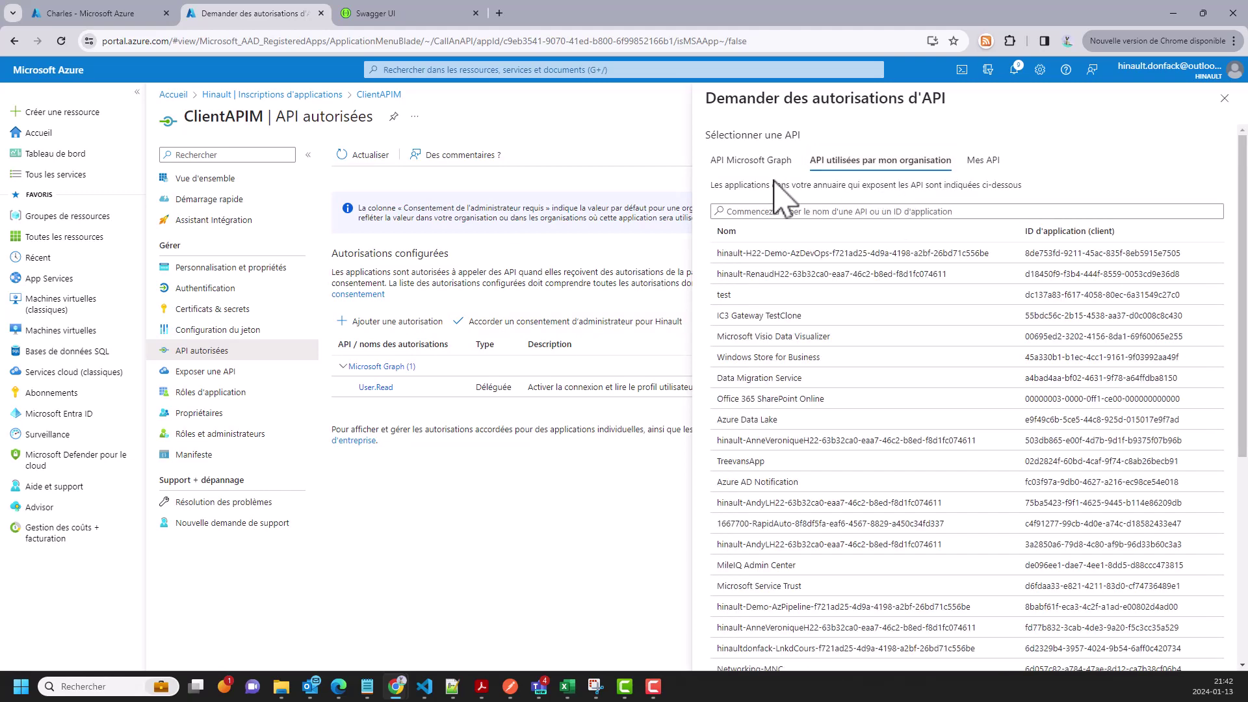
left_click(767, 211)
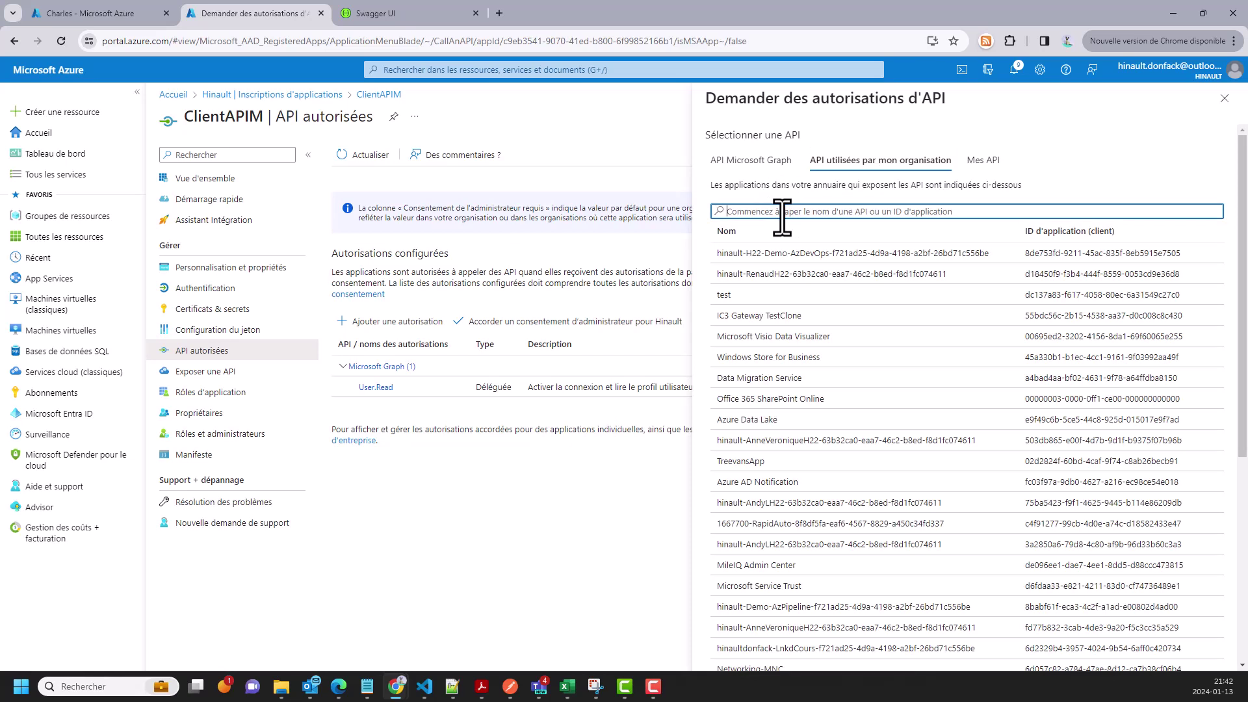
type("backen")
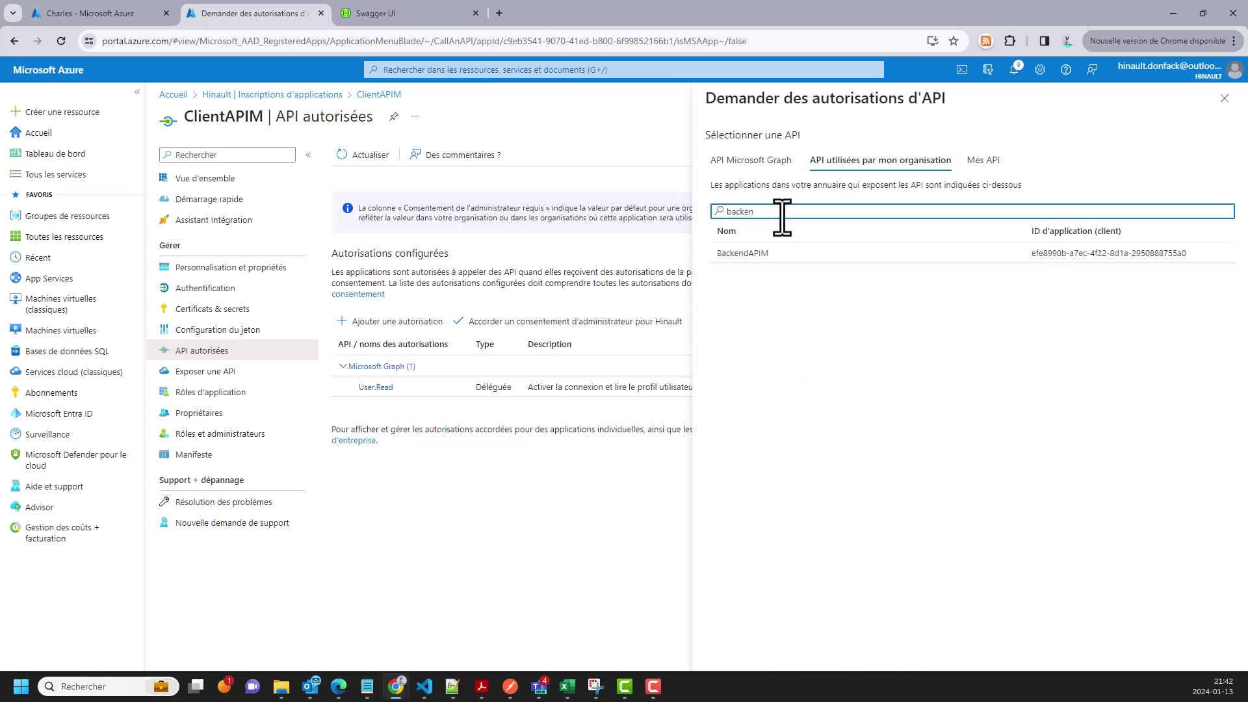
left_click(765, 253)
left_click(765, 254)
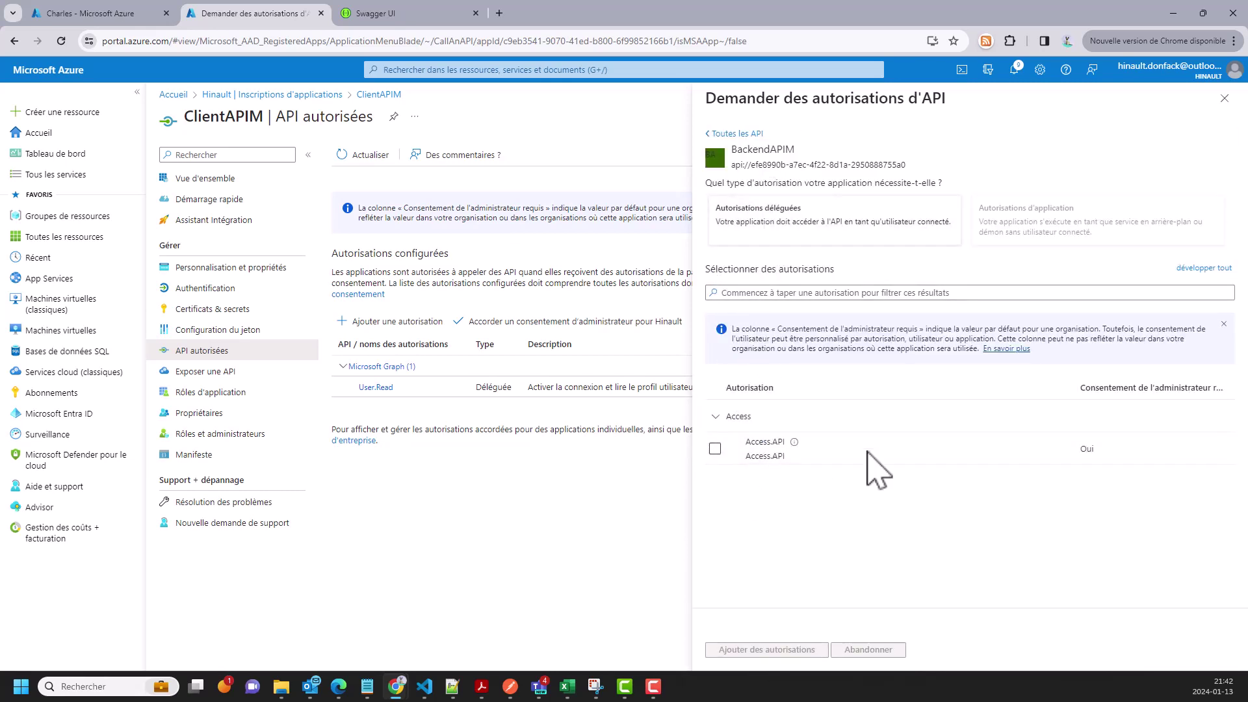
left_click(715, 449)
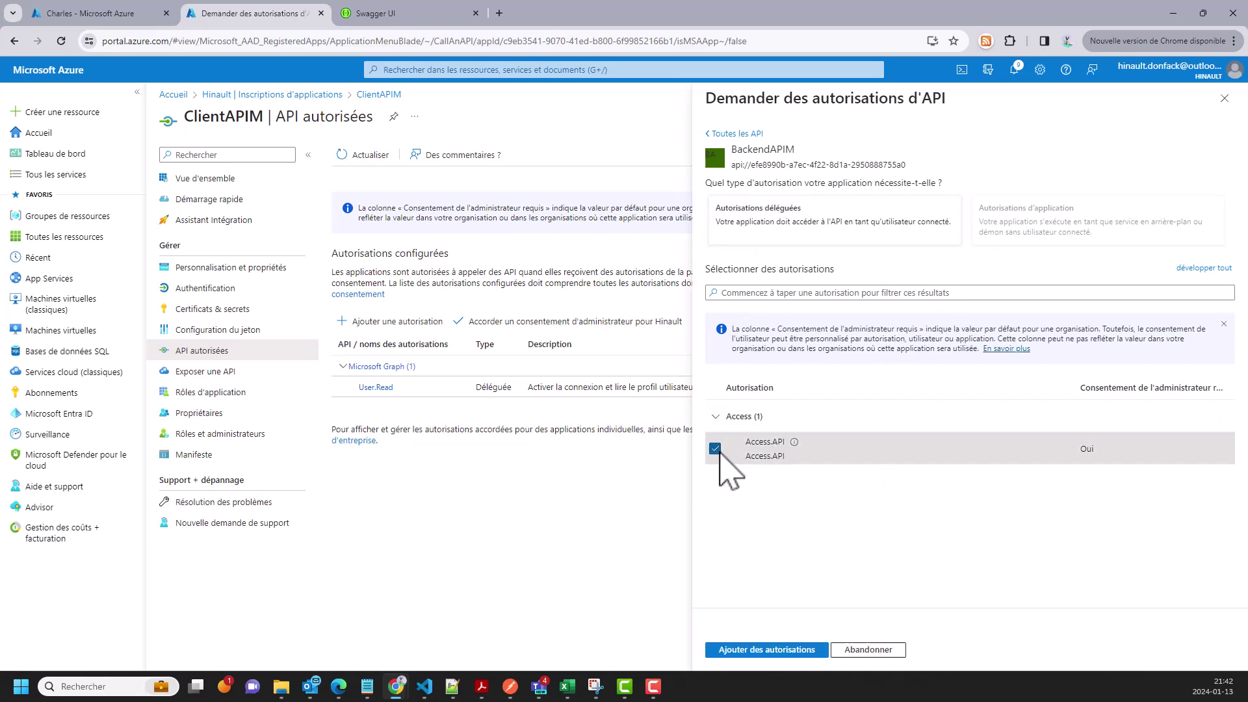
left_click(760, 650)
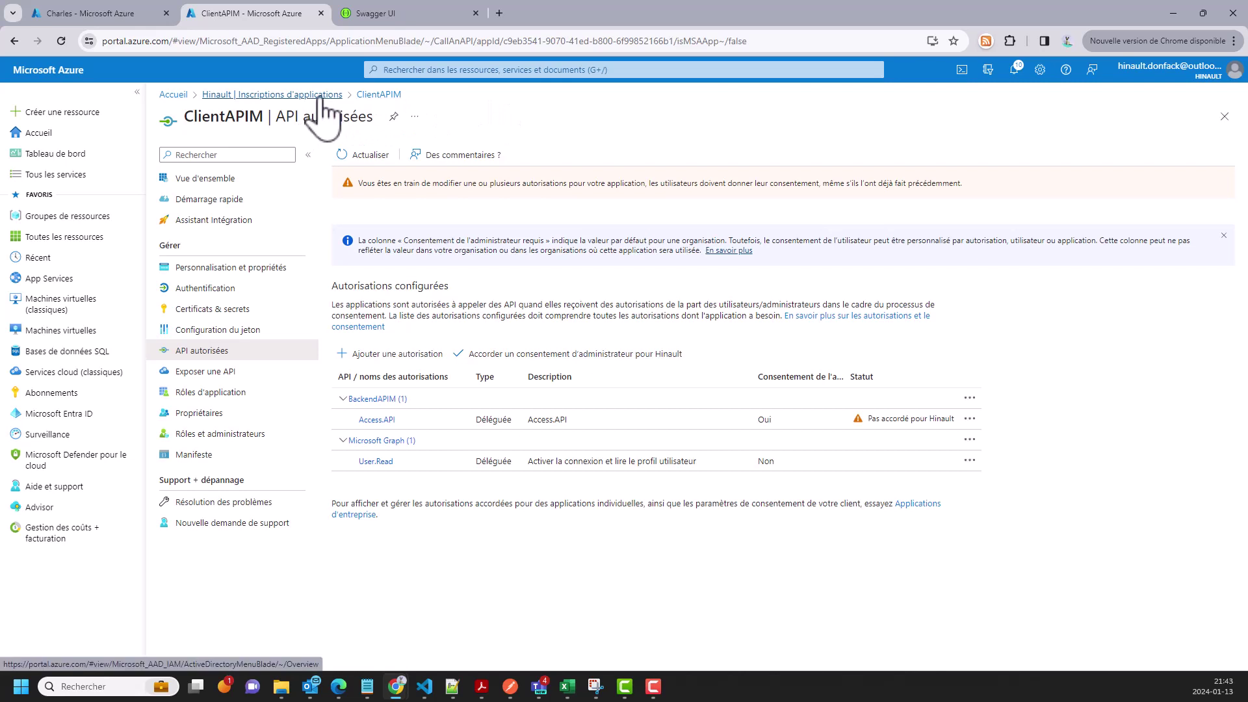
Return to the application registrations, filter all applications by "backend", open BackendAPIM and copy its application (client) ID.
left_click(319, 96)
left_click(410, 284)
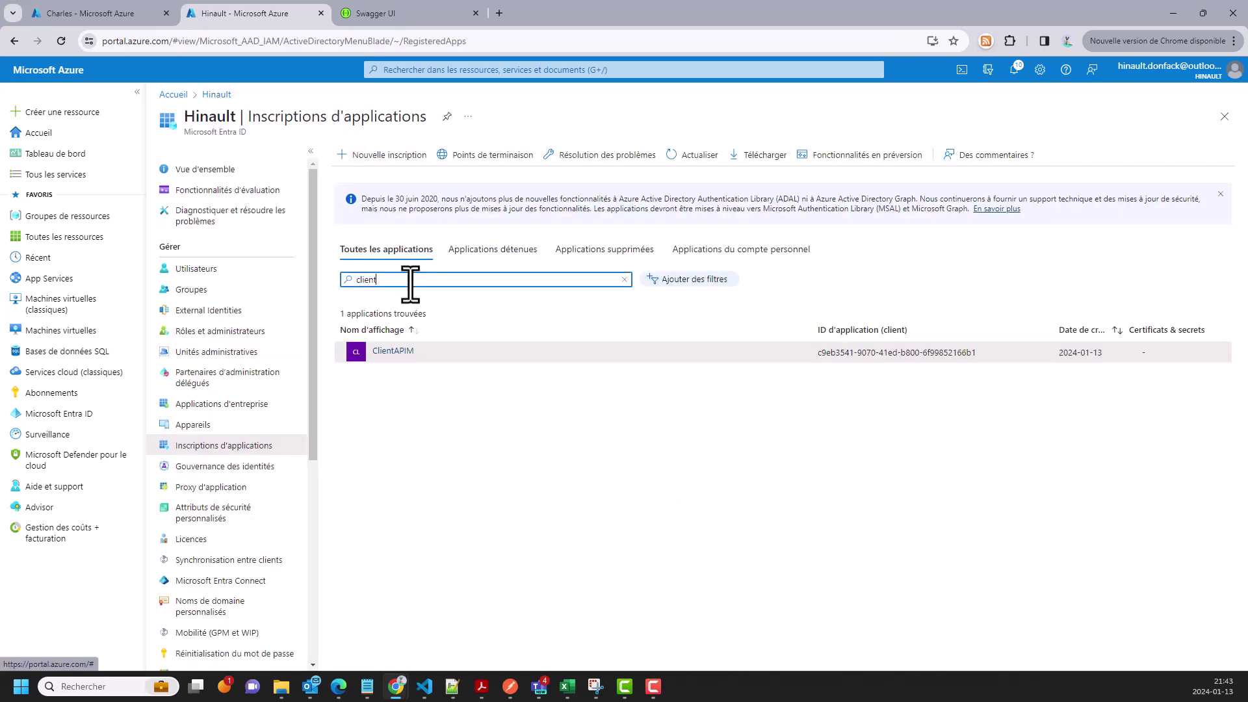
left_click_drag(410, 284, 356, 284)
key("BackSpace")
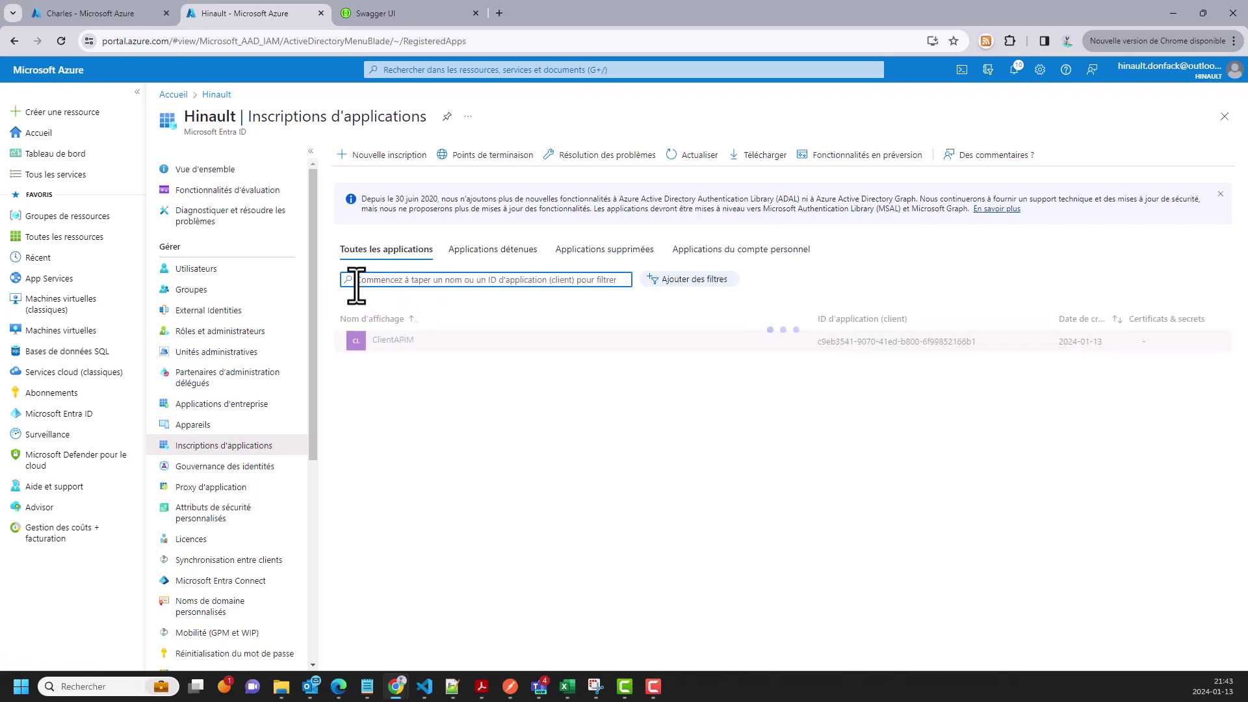
type("backend")
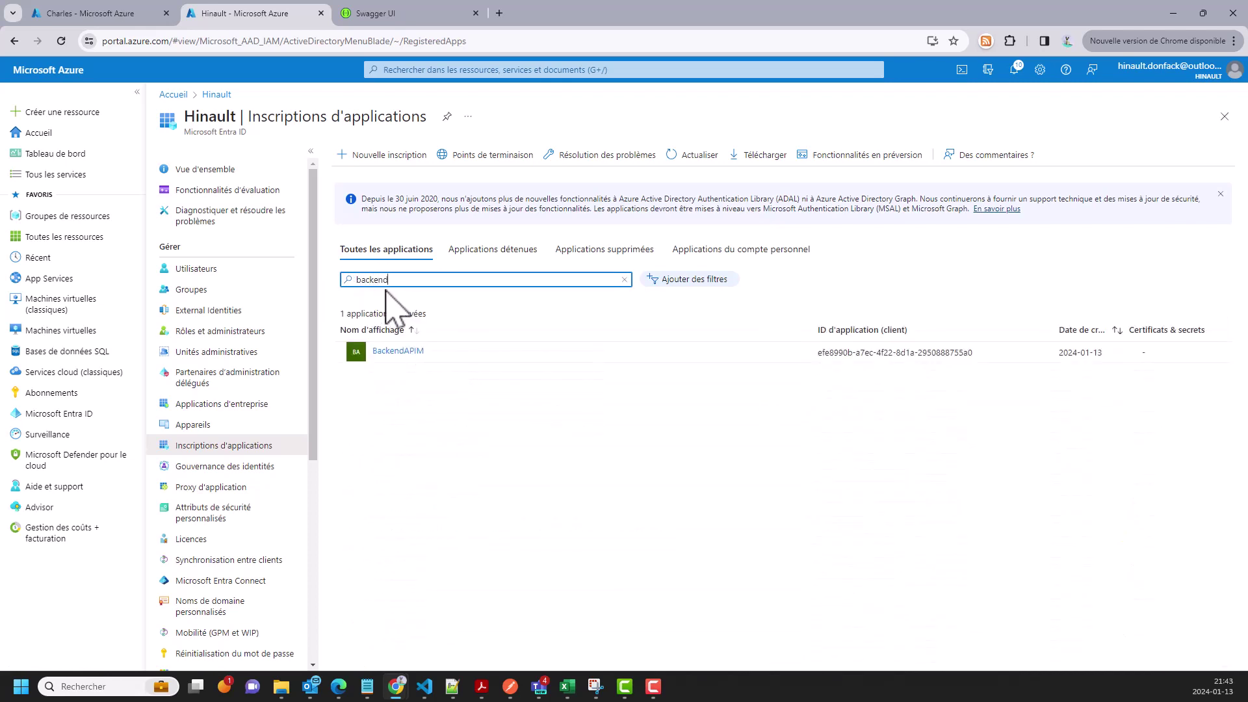
left_click(407, 352)
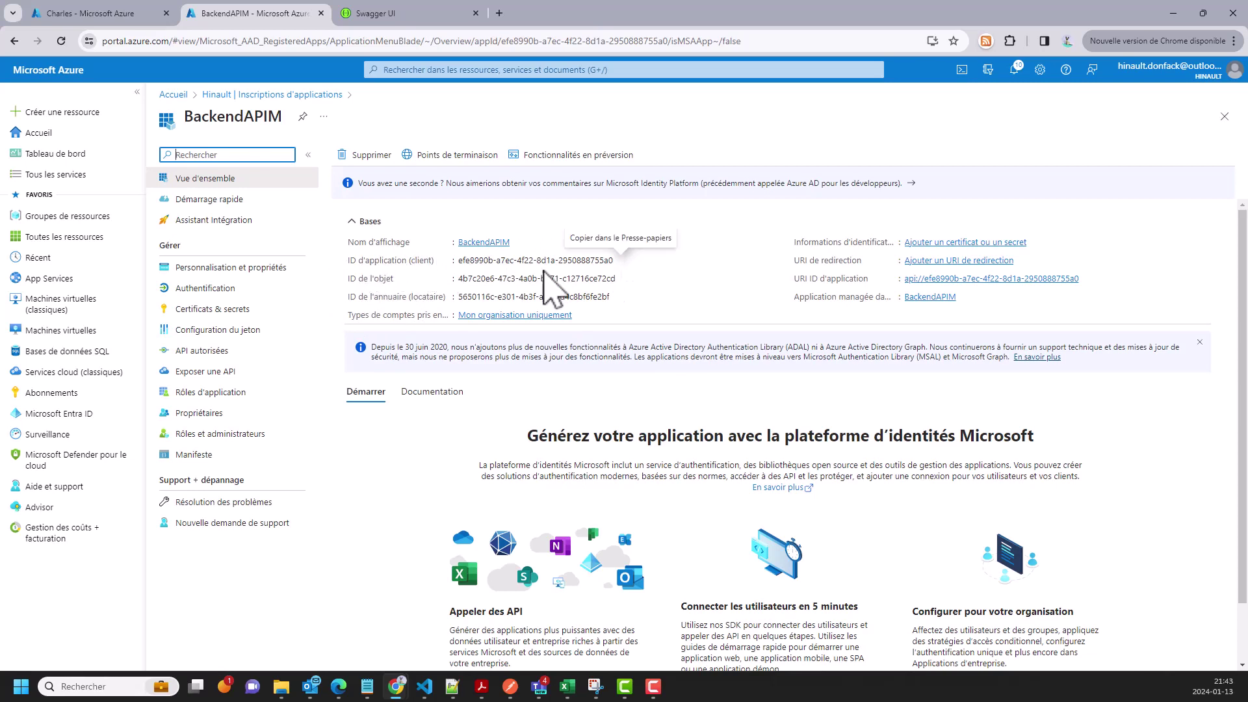
left_click(621, 260)
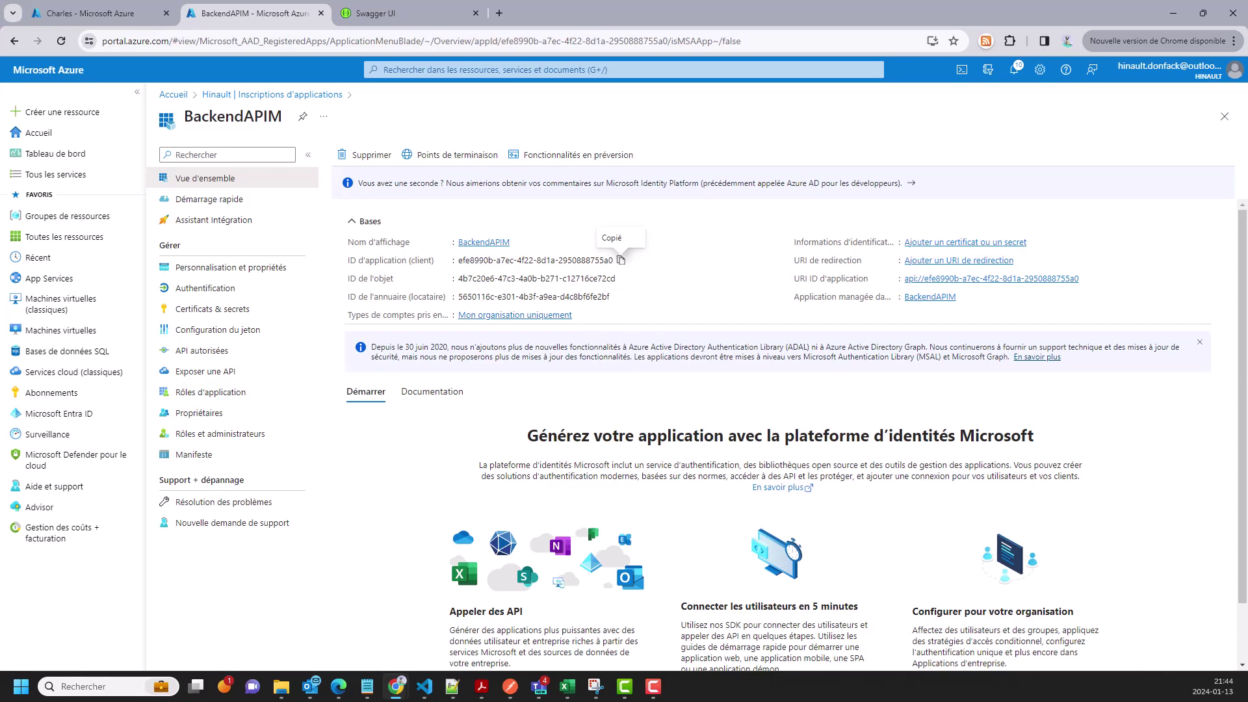
Switch to the Notepad file with the validate-jwt snippet and replace the [BackendAppId] placeholder with the copied application ID.
key("alt+Tab")
left_click_drag(306, 278, 475, 383)
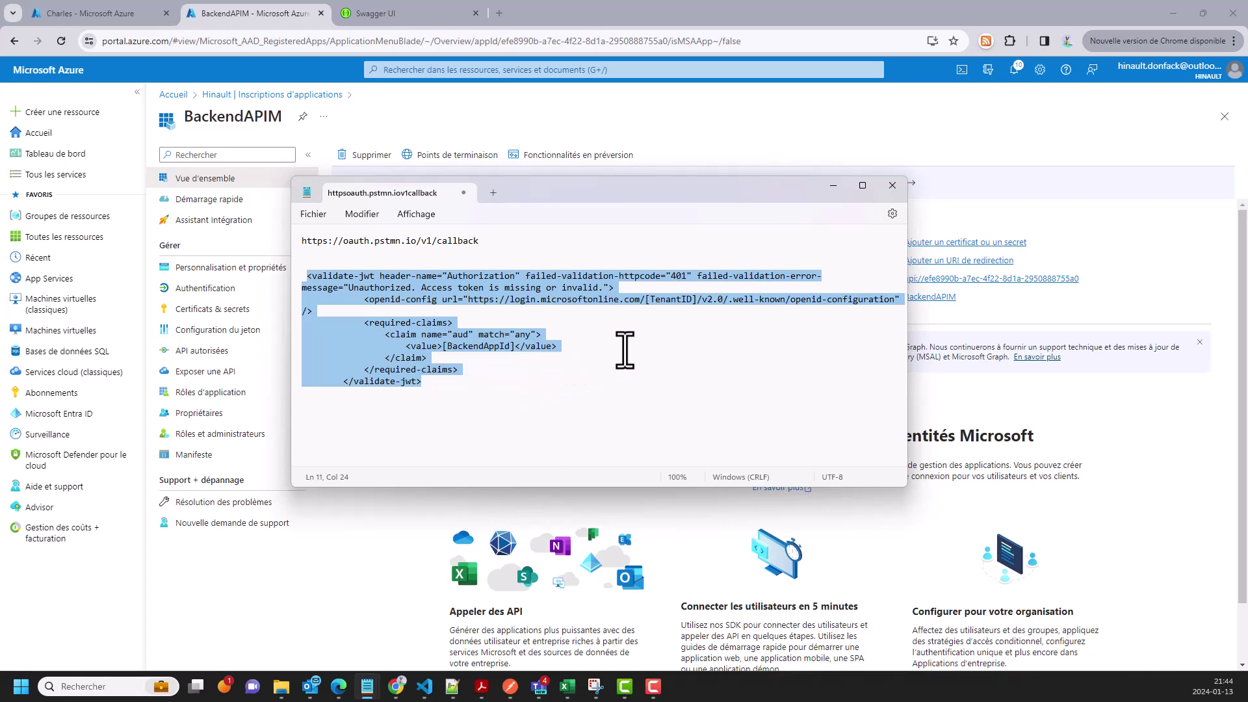
left_click(625, 350)
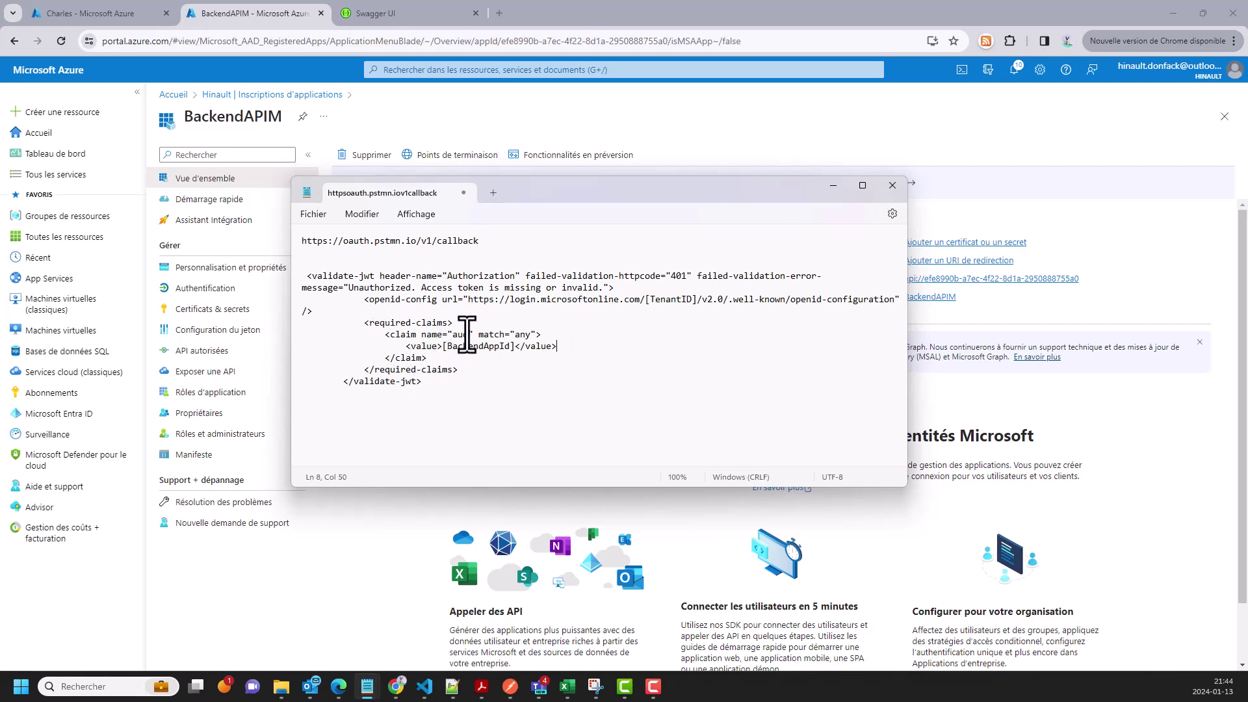
left_click(442, 346)
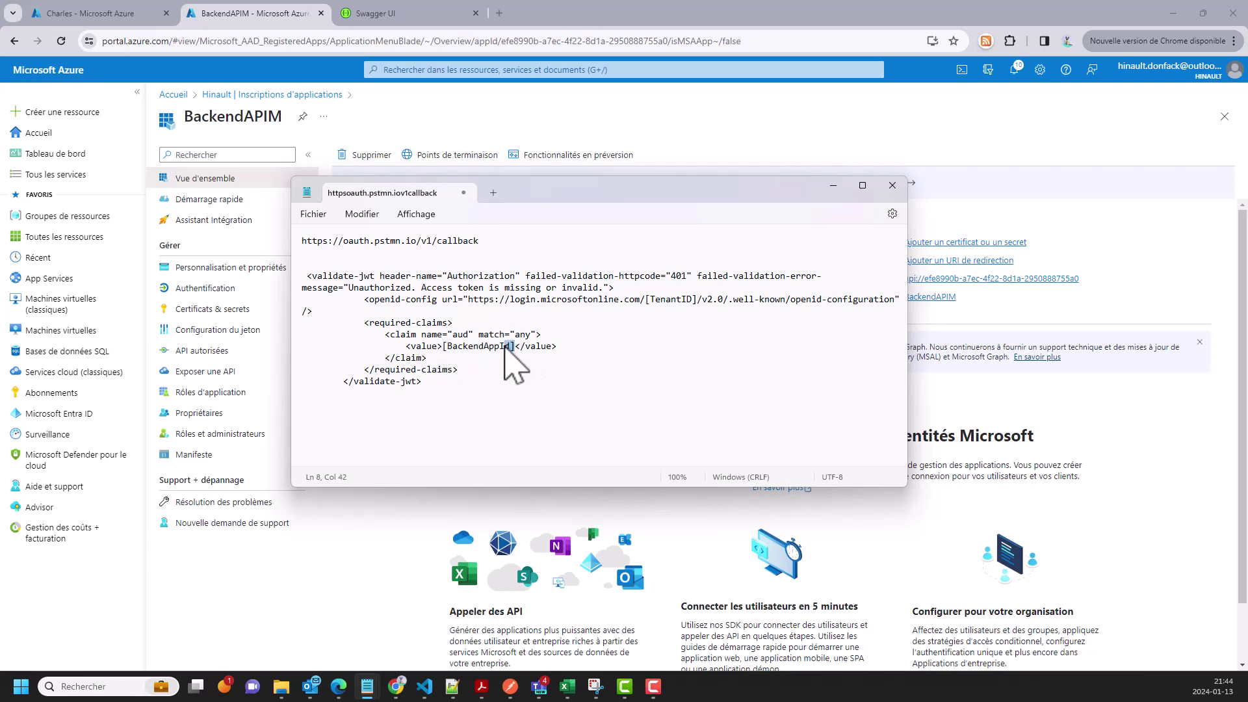
left_click_drag(515, 347, 453, 349)
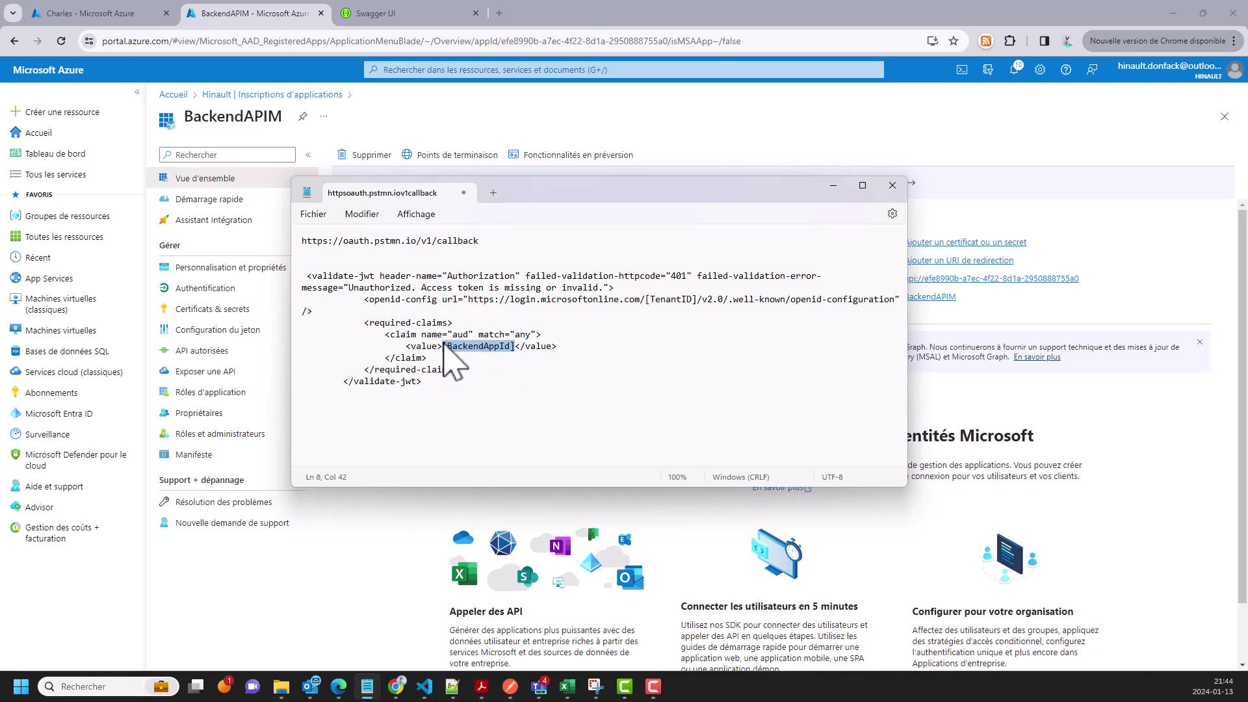
key("BackSpace")
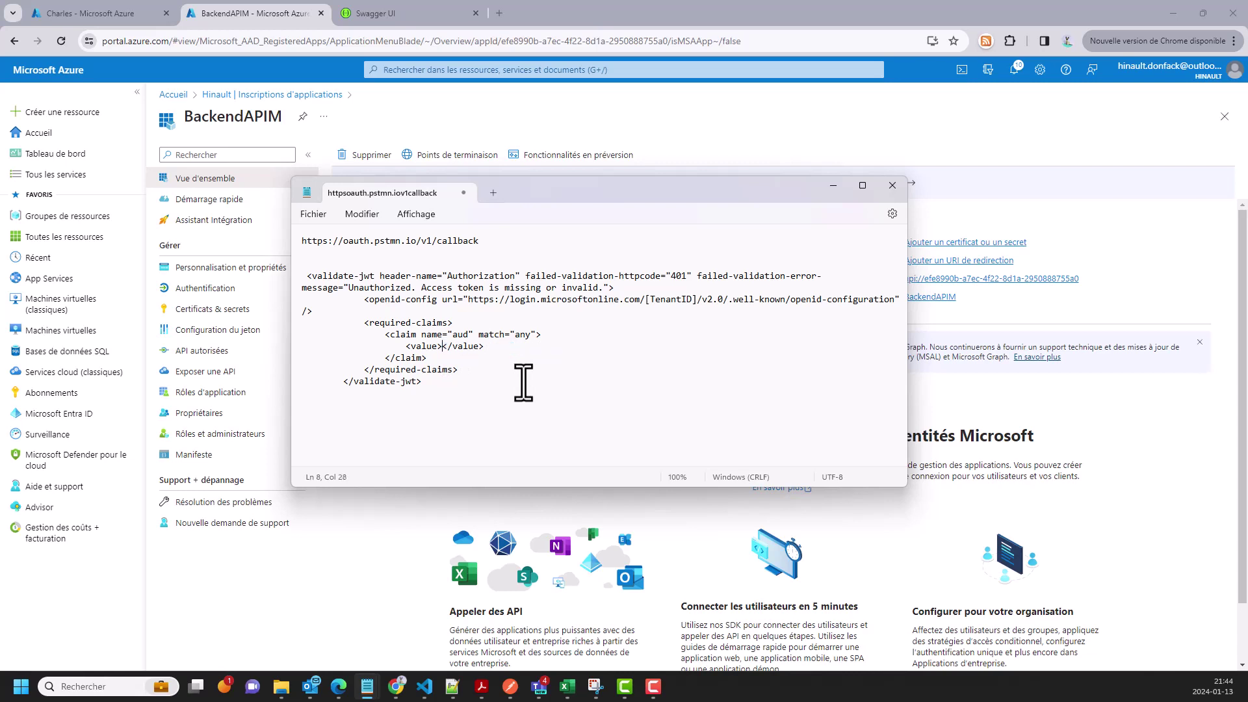
key("ctrl+v")
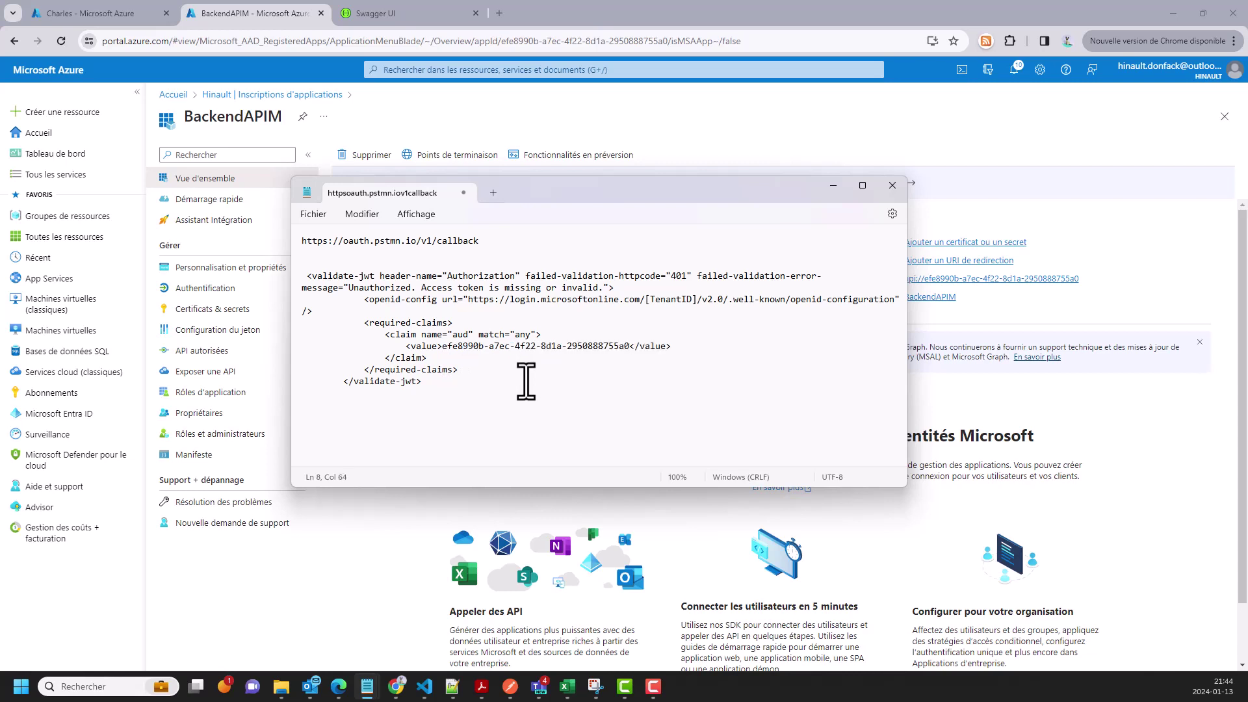
Replace the [TenantID] placeholder in the snippet's openid-config URL with the directory (tenant) ID copied from BackendAPIM's overview.
left_click_drag(647, 301, 671, 300)
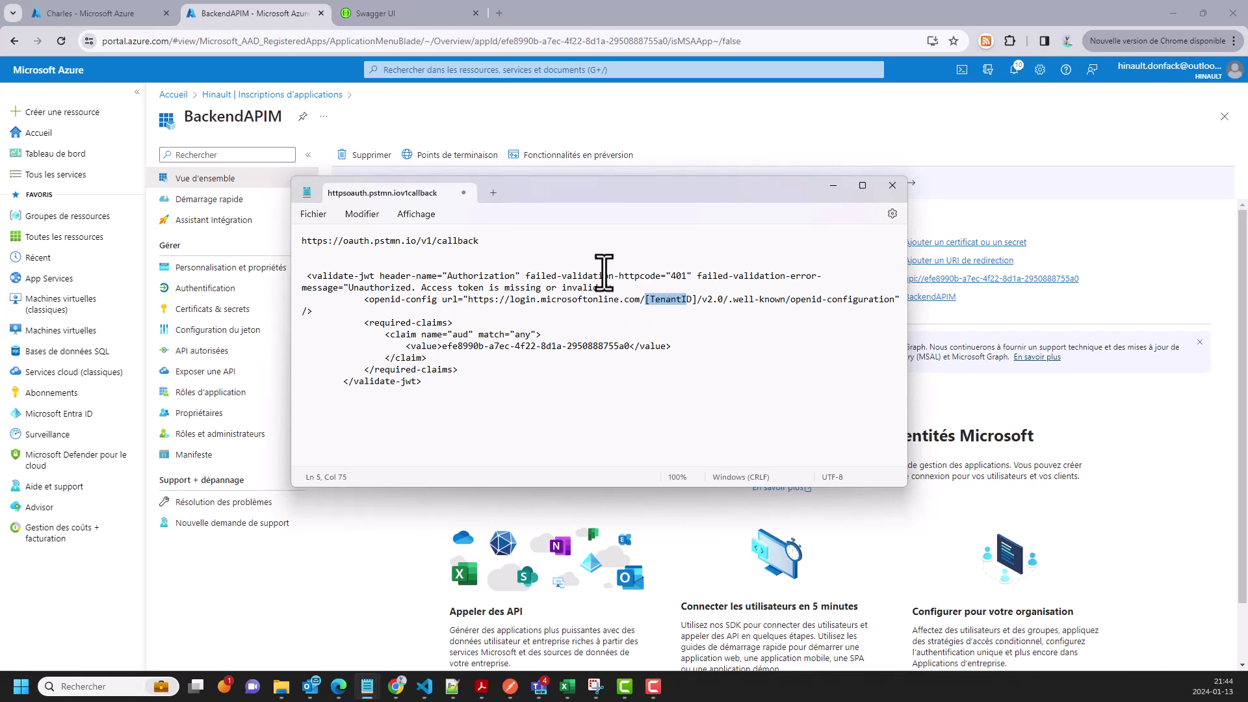
left_click_drag(624, 197, 609, 311)
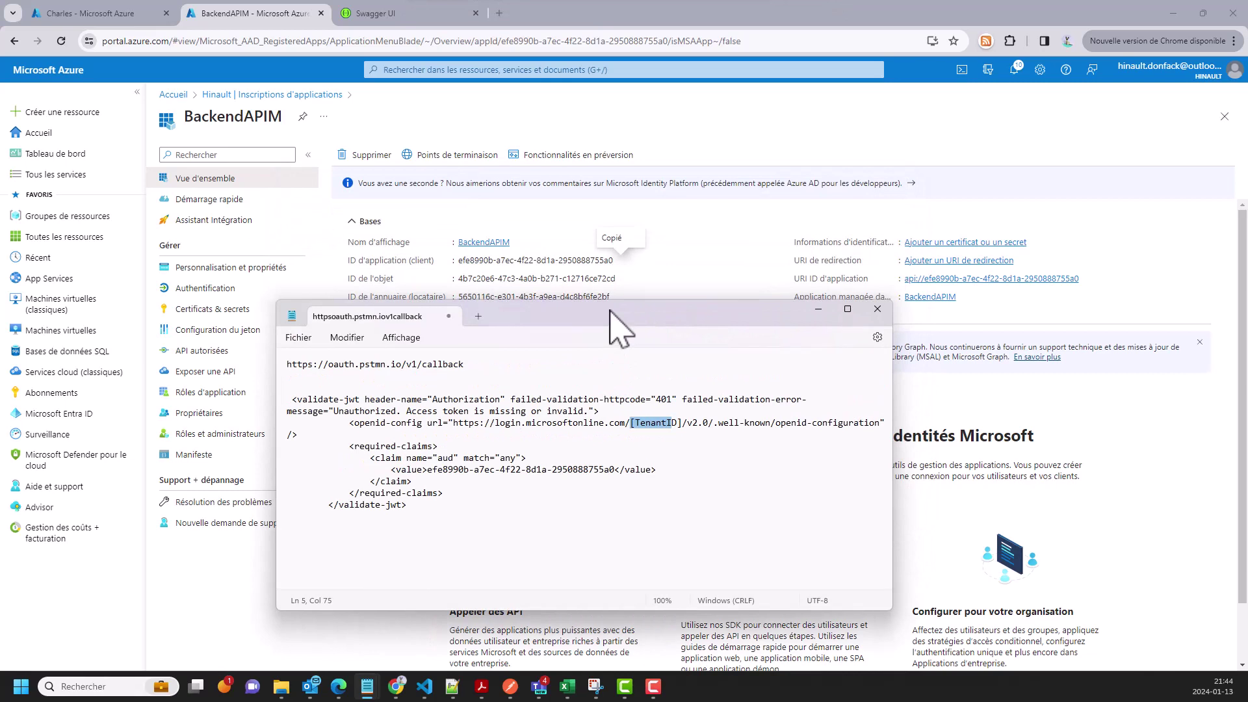
left_click(640, 424)
left_click_drag(630, 424, 673, 427)
left_click_drag(590, 316, 577, 358)
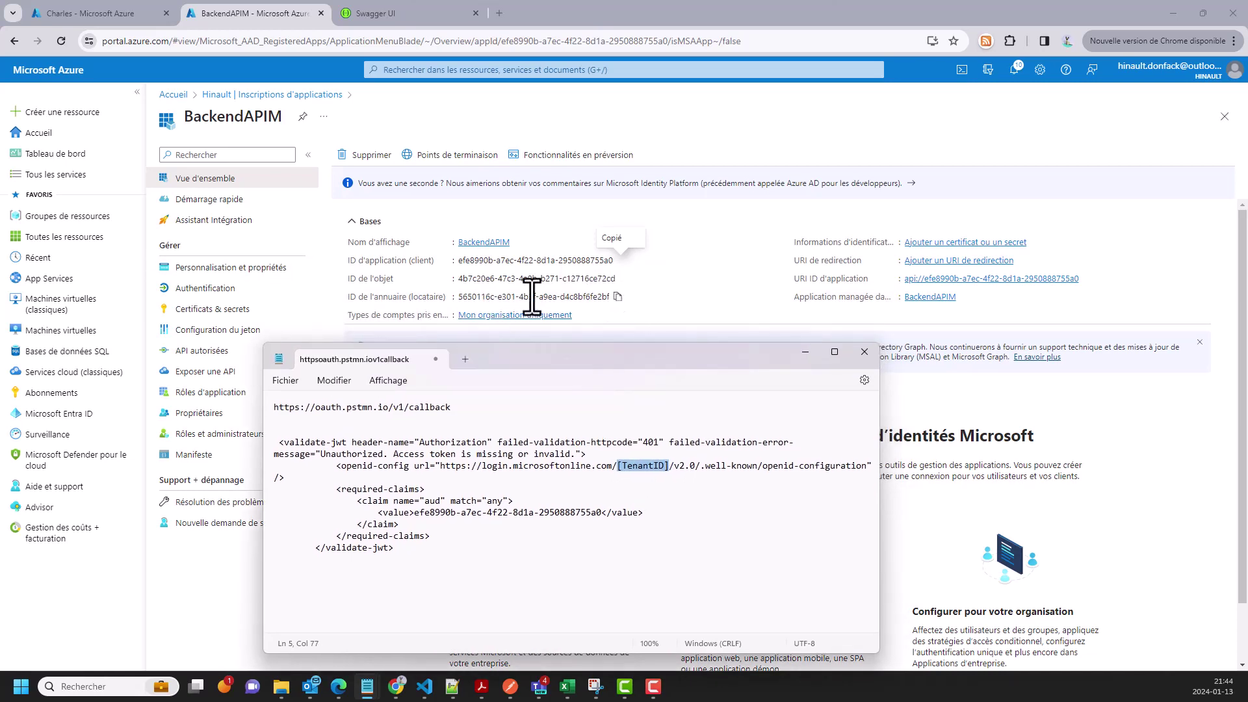
left_click(617, 297)
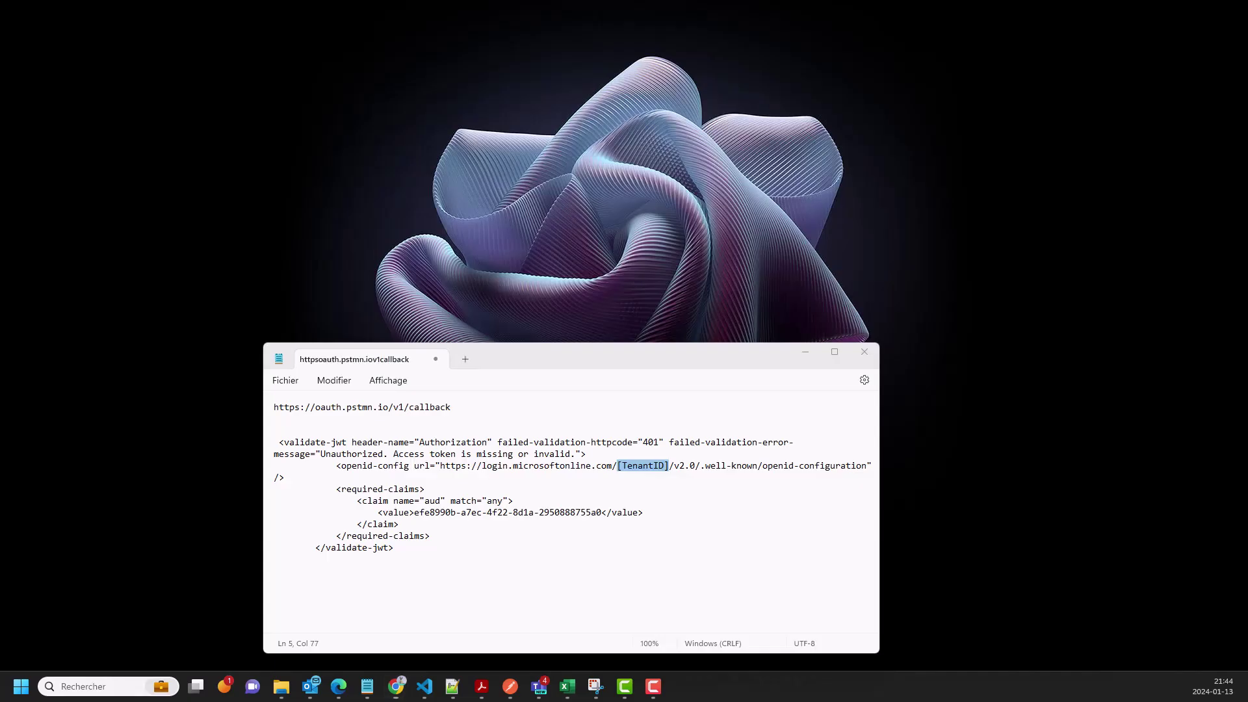
left_click(367, 687)
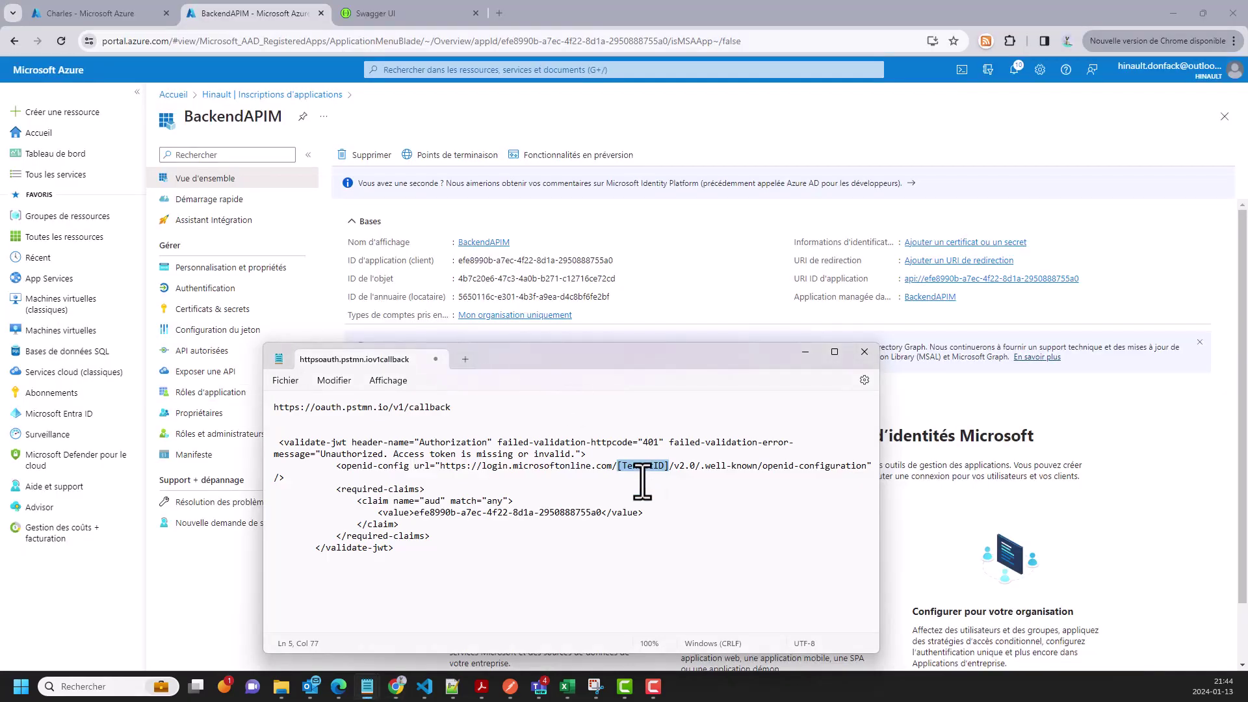
left_click(666, 466)
left_click_drag(642, 465, 622, 465)
key("ctrl+v")
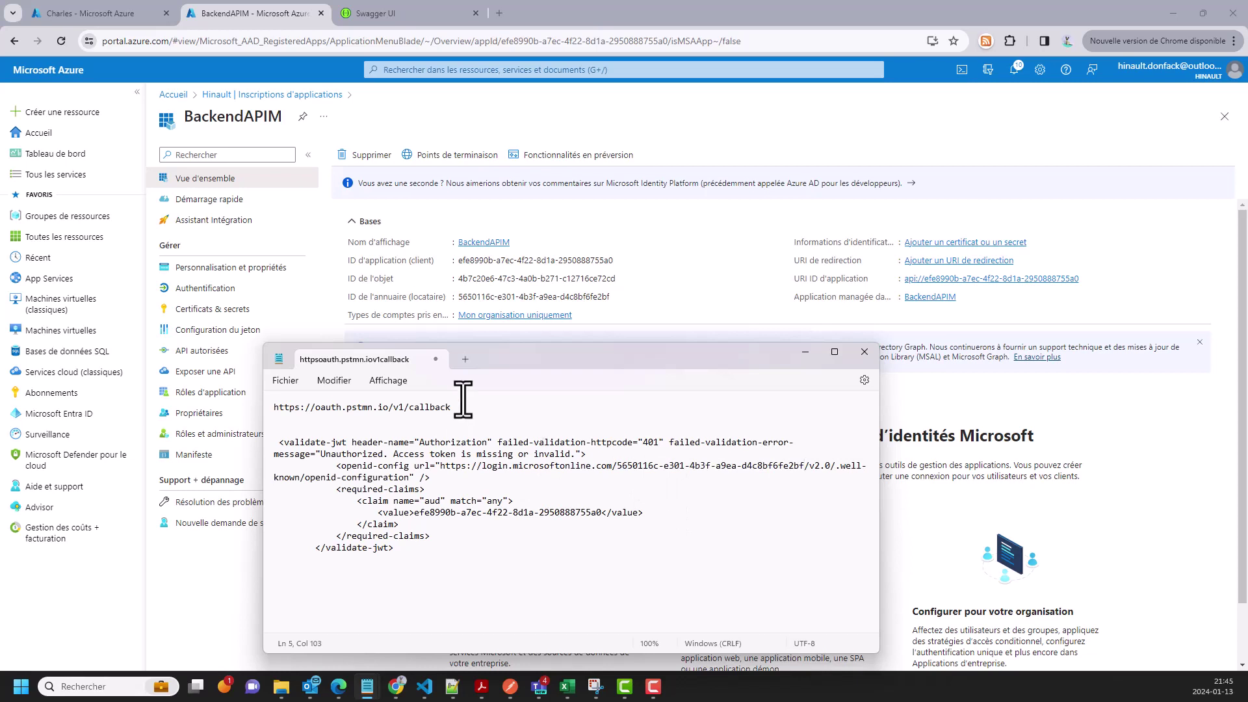
Copy the completed validate-jwt block and open the inbound policy code of the Charles product in the app-demo120-apim service.
left_click_drag(278, 444, 431, 550)
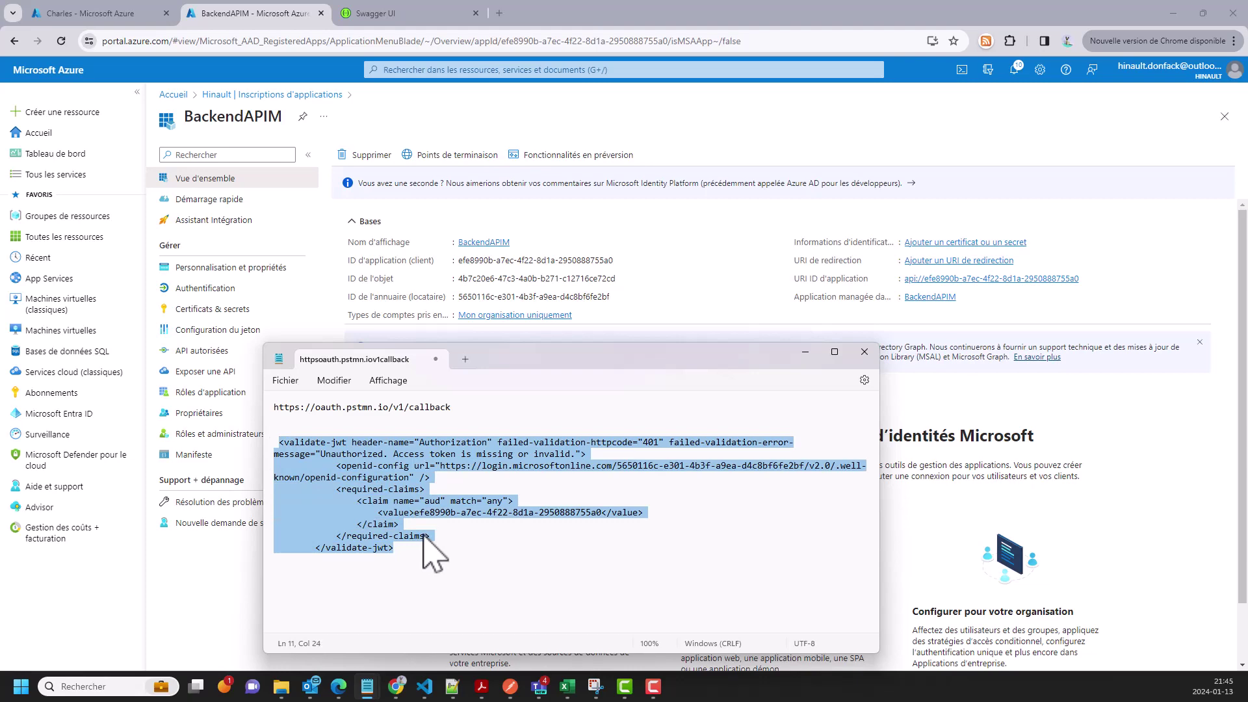
left_click(93, 14)
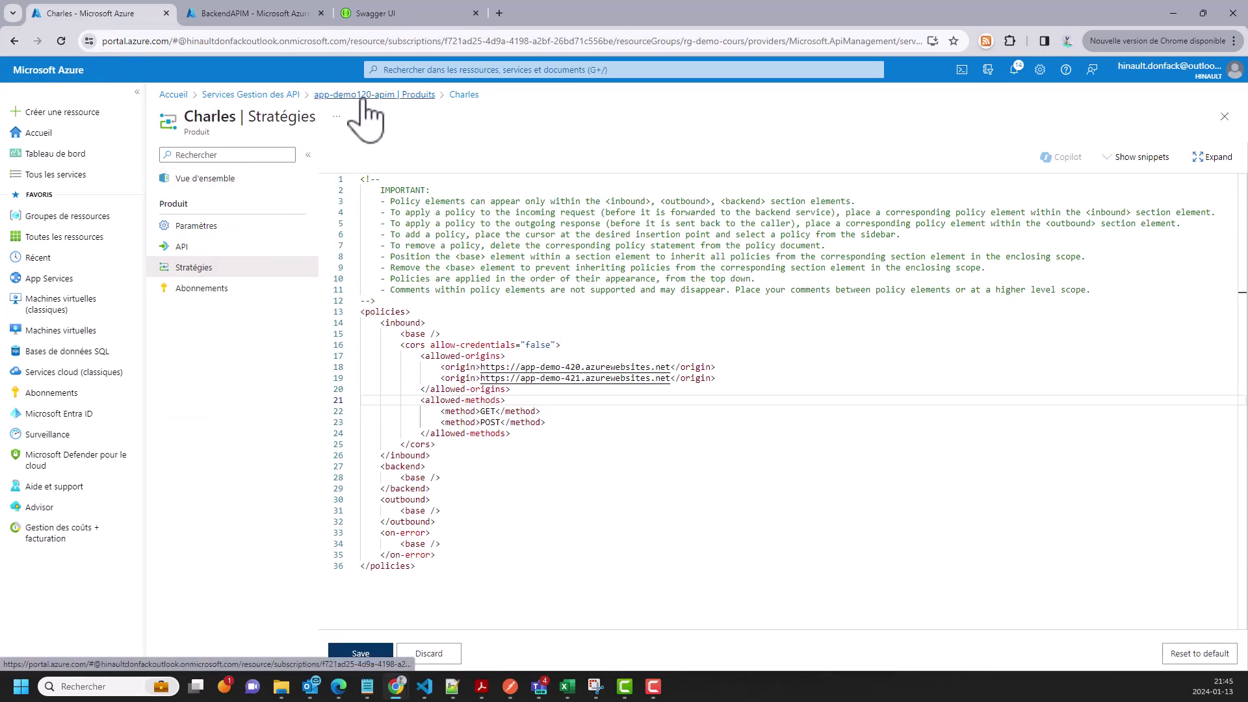
left_click(354, 96)
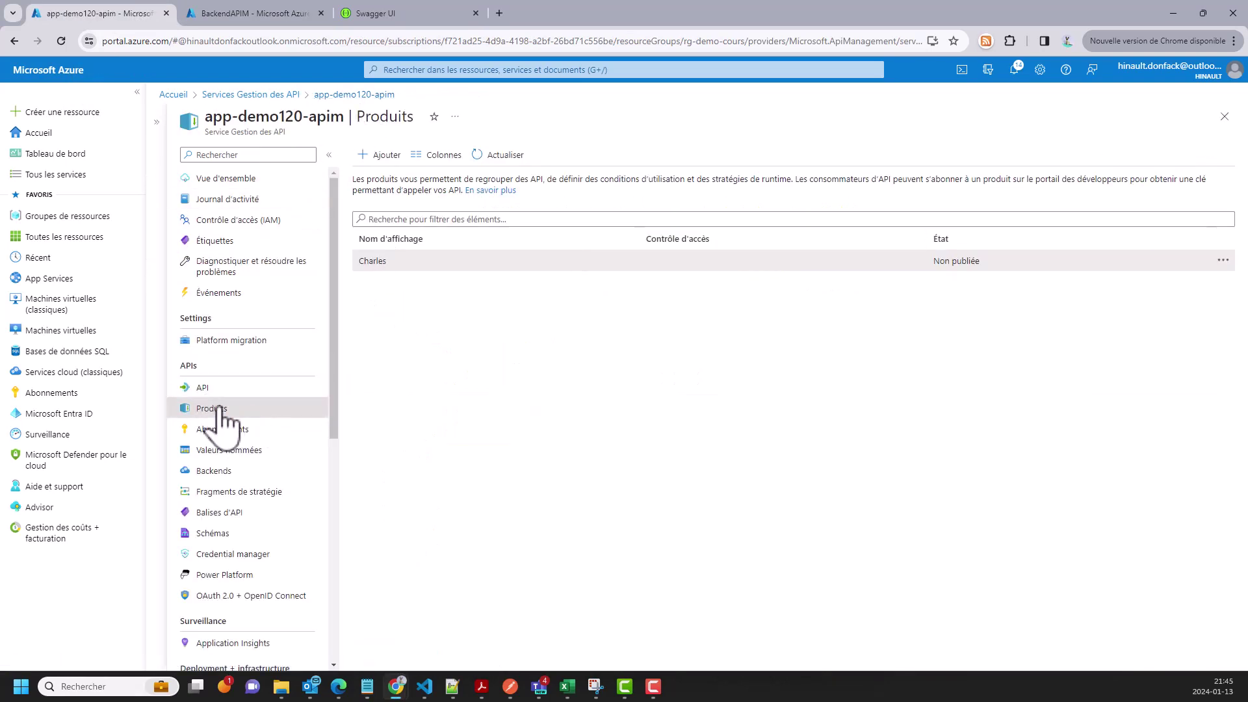
left_click(384, 262)
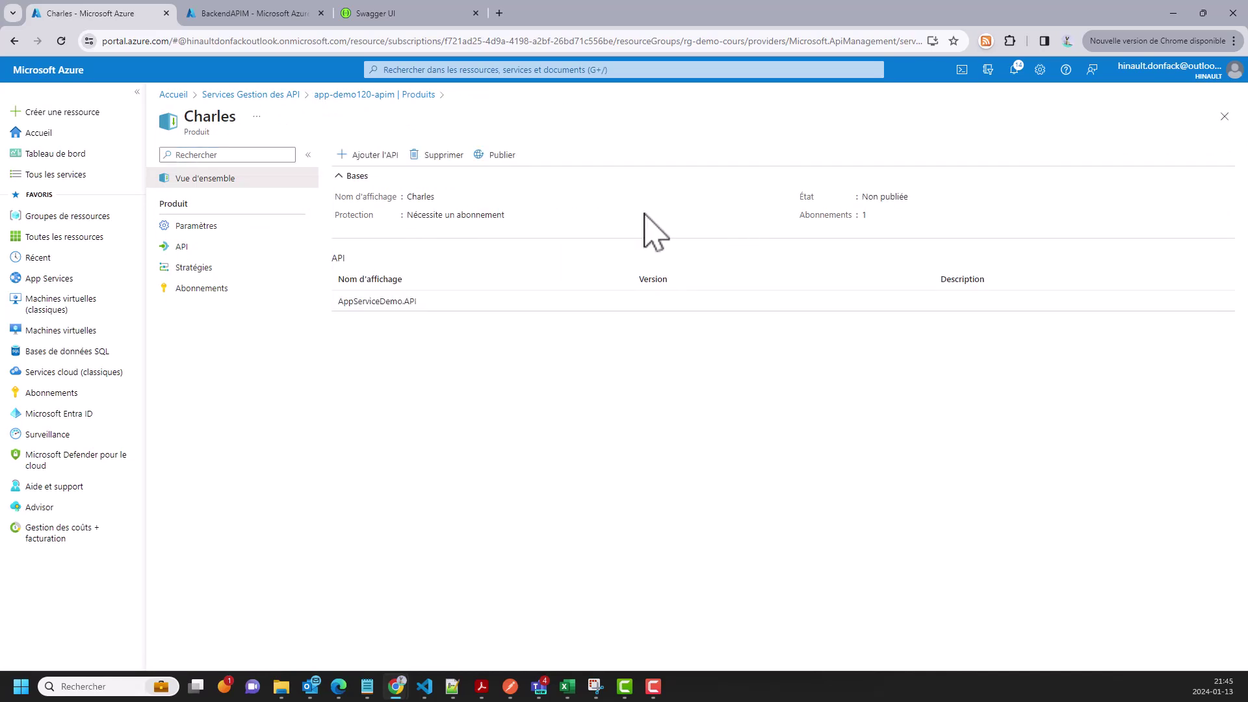
left_click(212, 271)
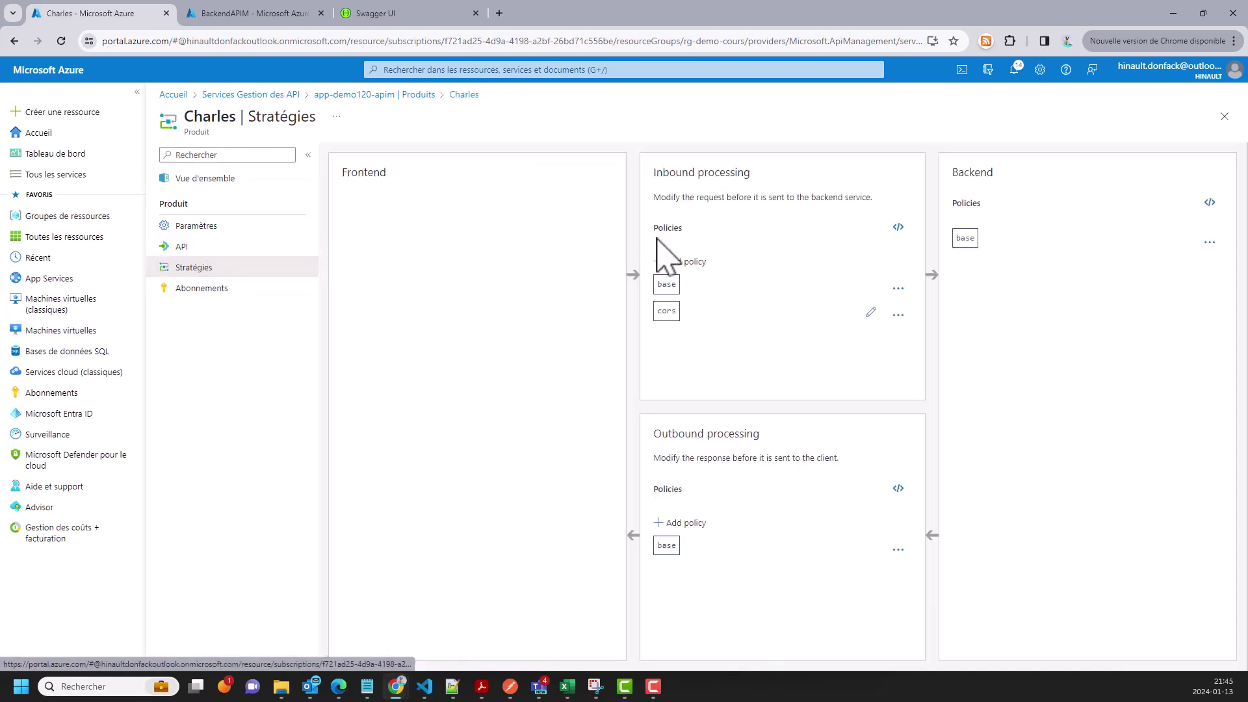
left_click(898, 227)
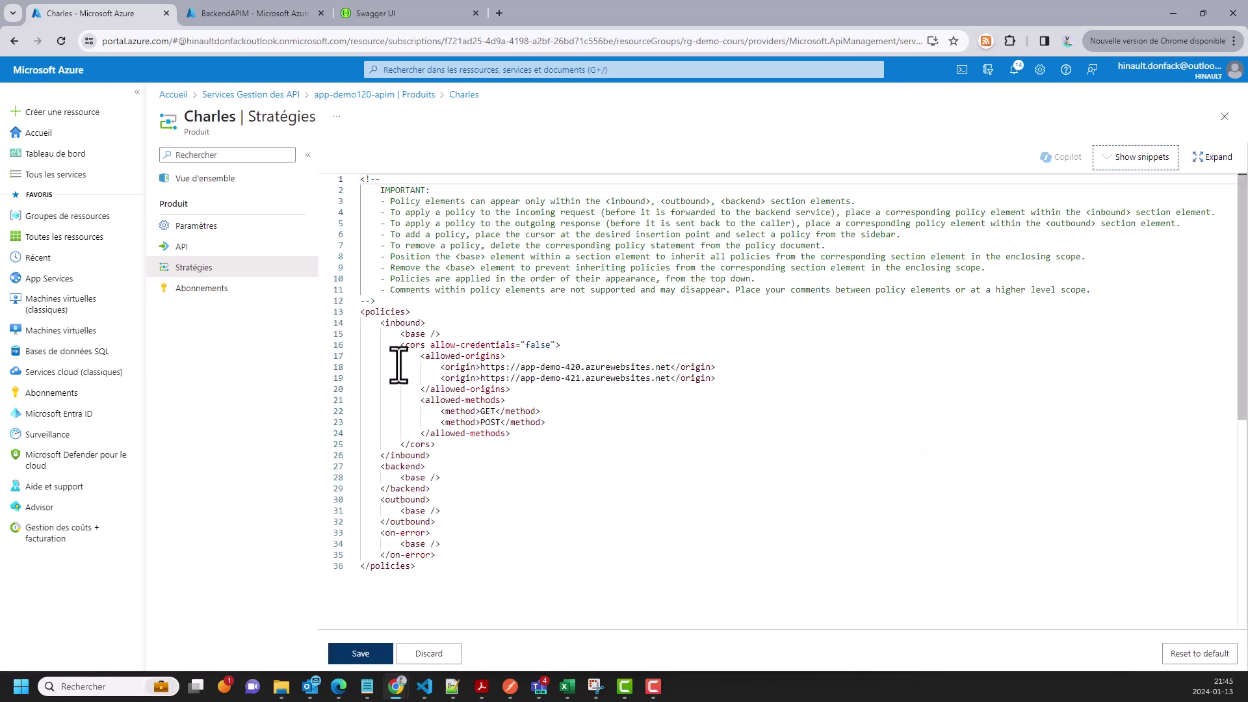
Replace the cors block in the inbound section with the copied validate-jwt policy and save the product policy.
left_click_drag(395, 345, 462, 439)
key("Delete")
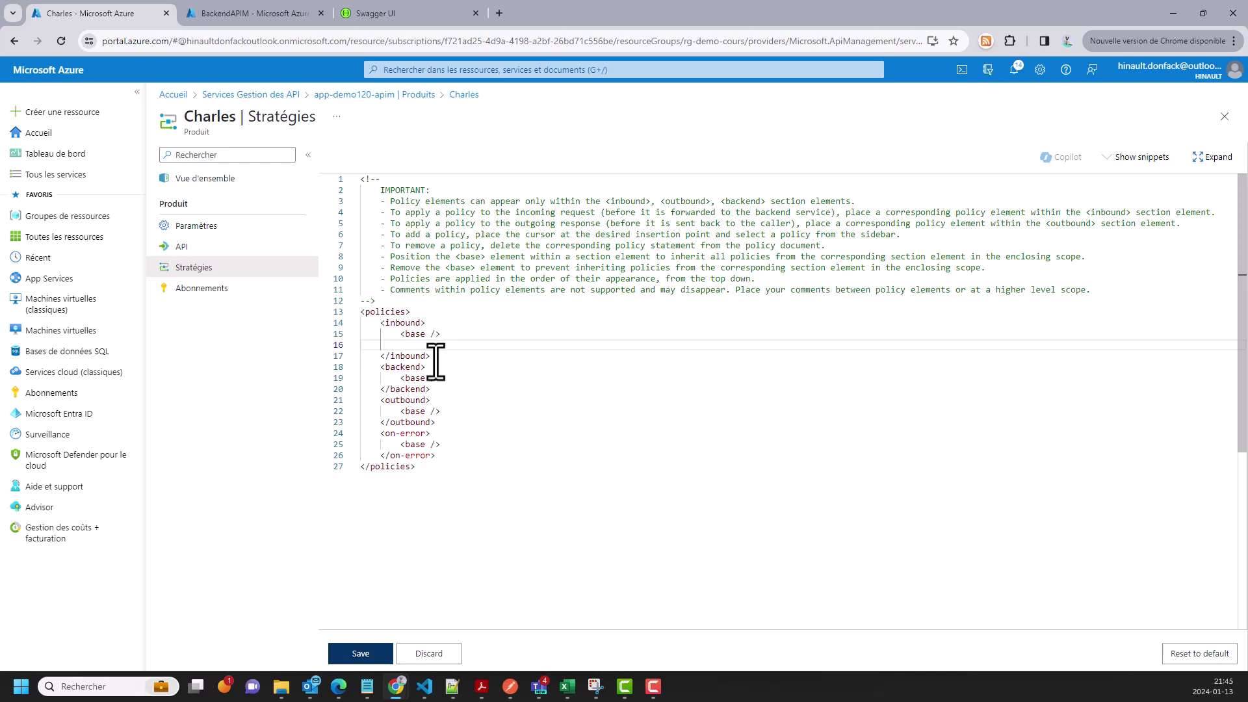
key("ctrl+v")
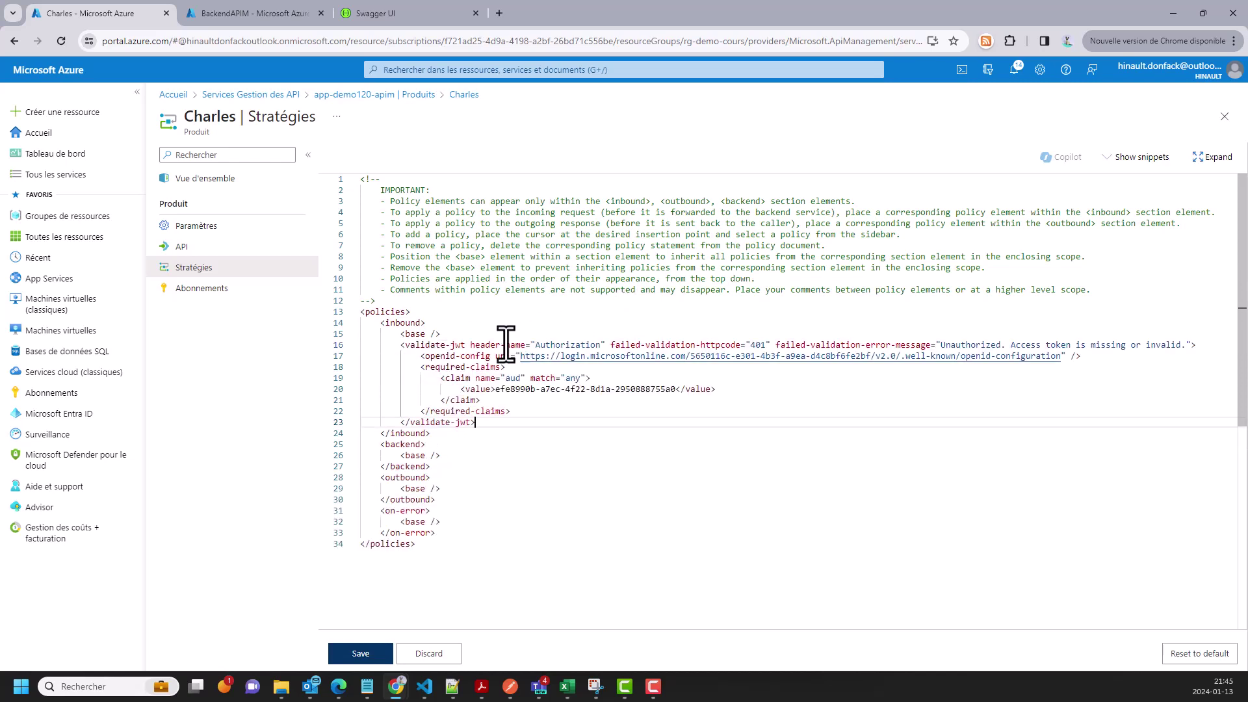
left_click(359, 654)
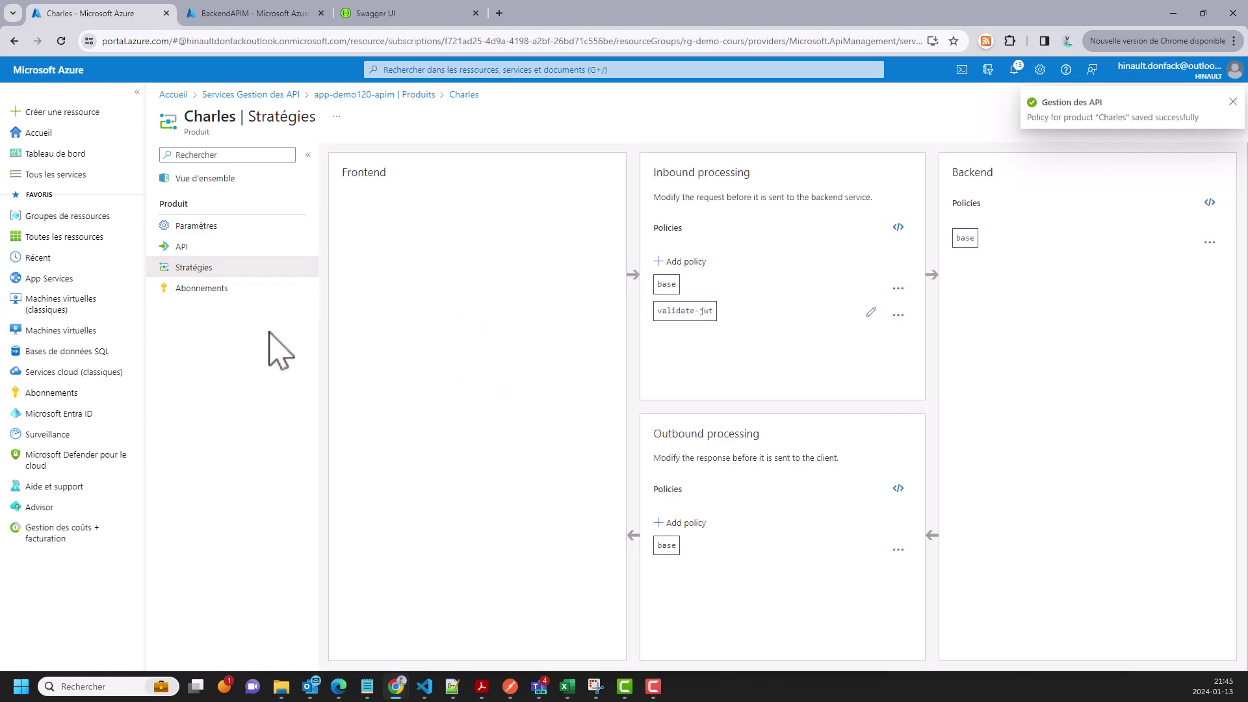
mouse_move(663, 313)
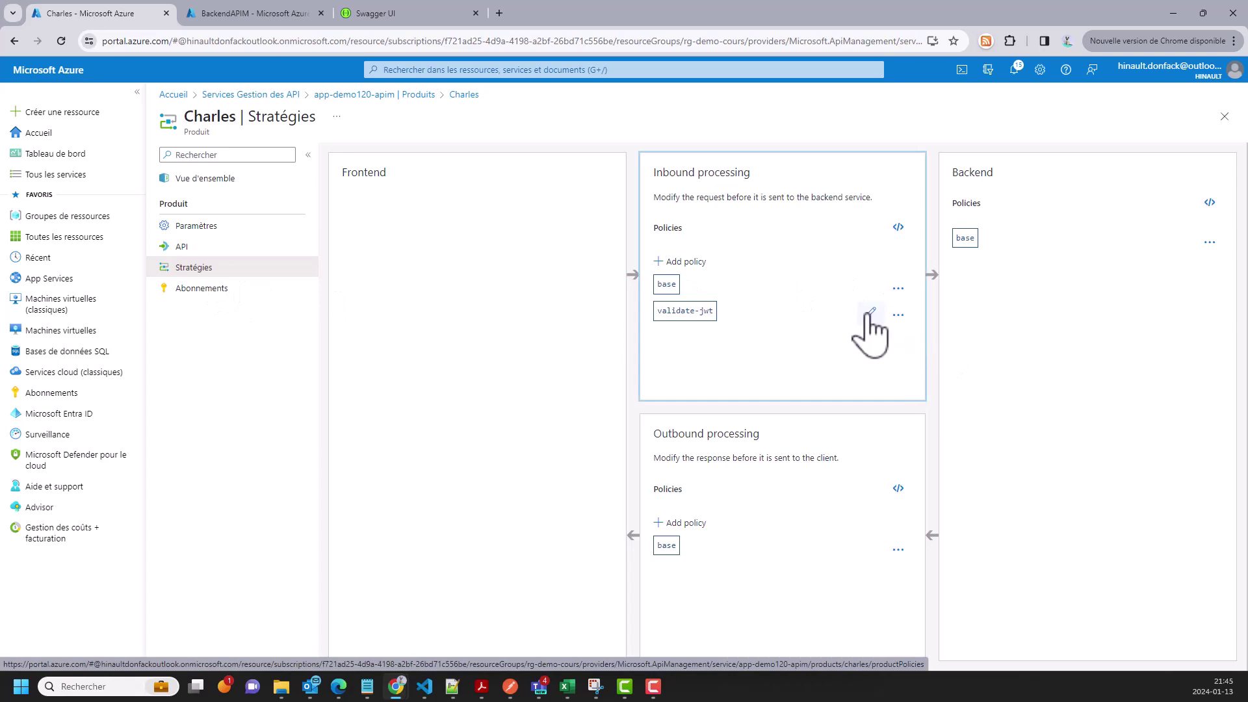
Open a blank browser tab, return to app-demo120-apim and open the test console of AppServiceDemo.API's GetWeatherForecast operation.
left_click(871, 312)
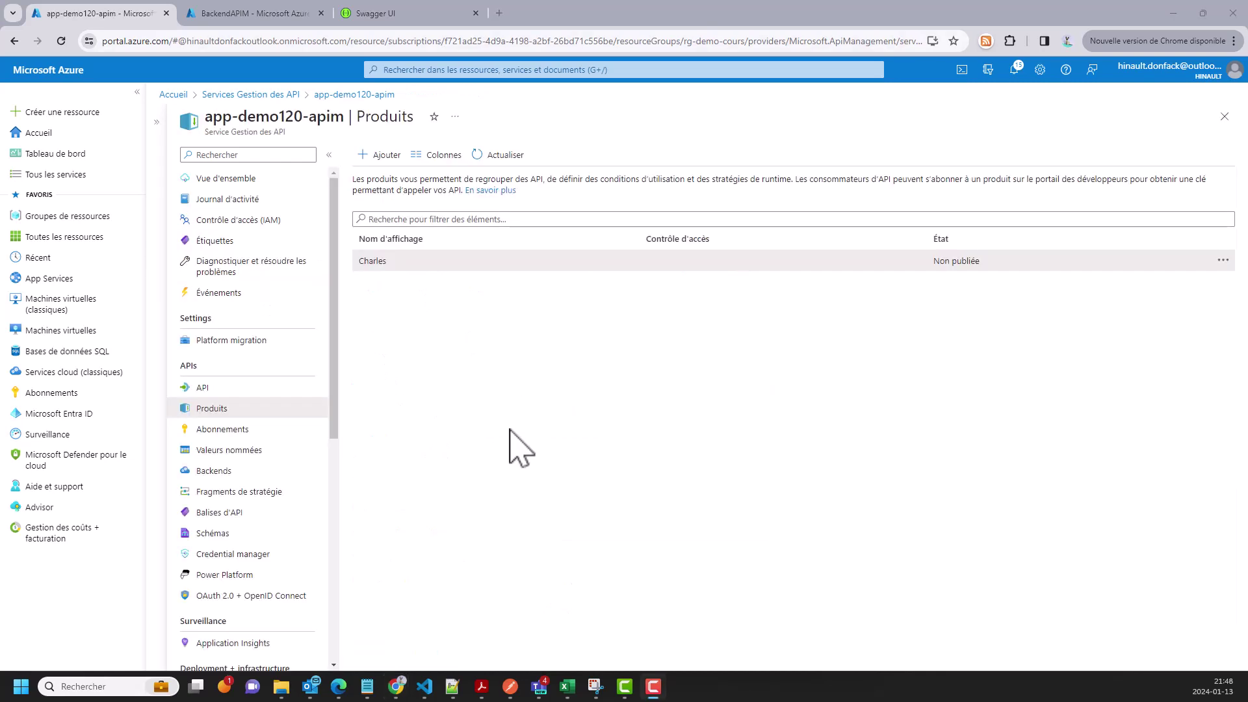
left_click(499, 13)
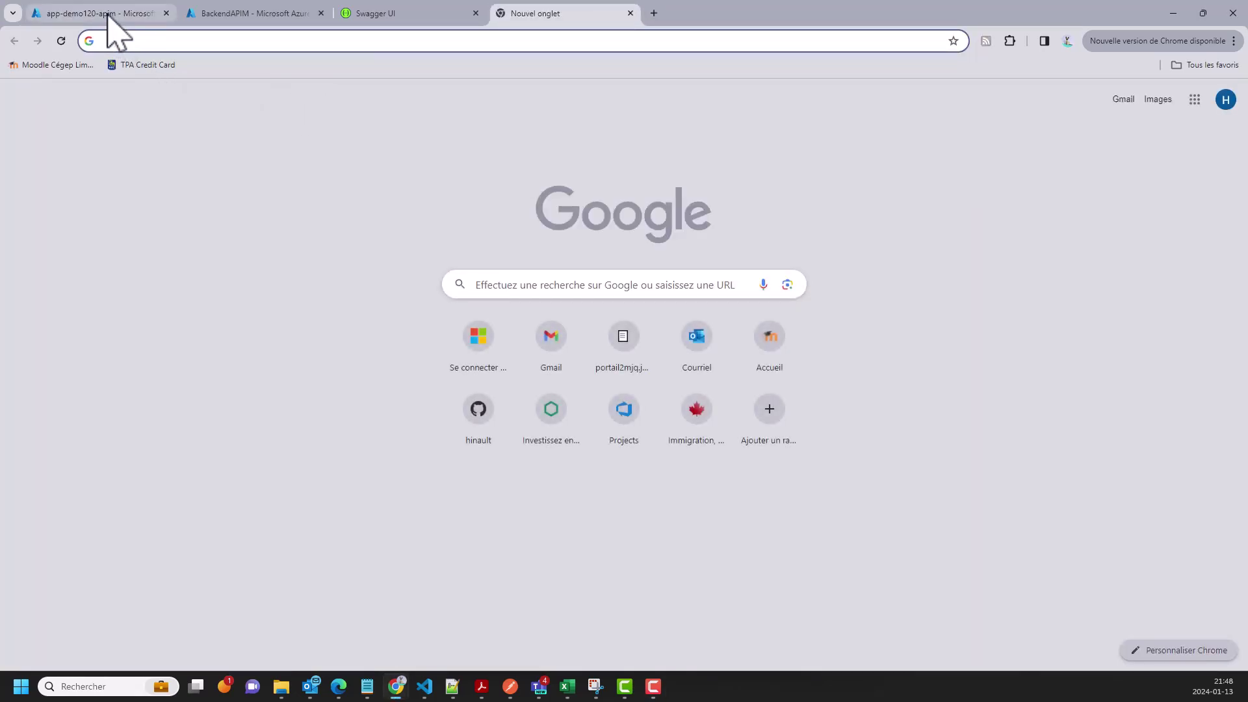
left_click(109, 14)
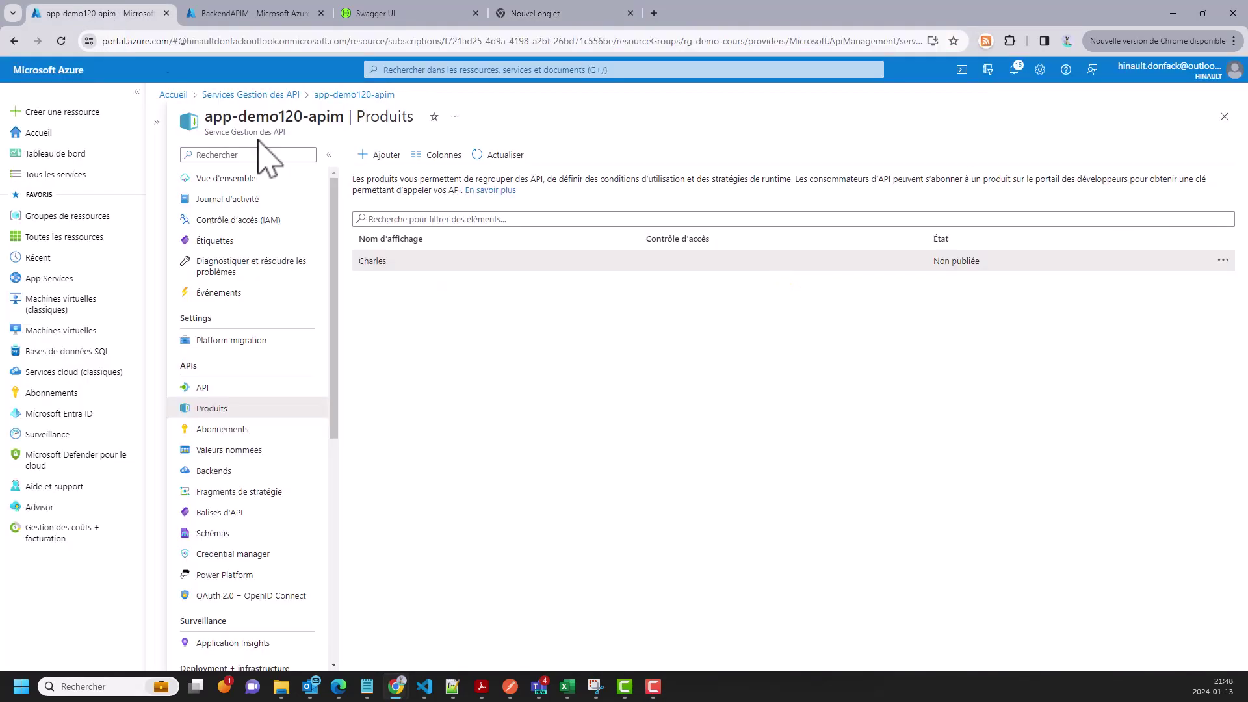
left_click(214, 388)
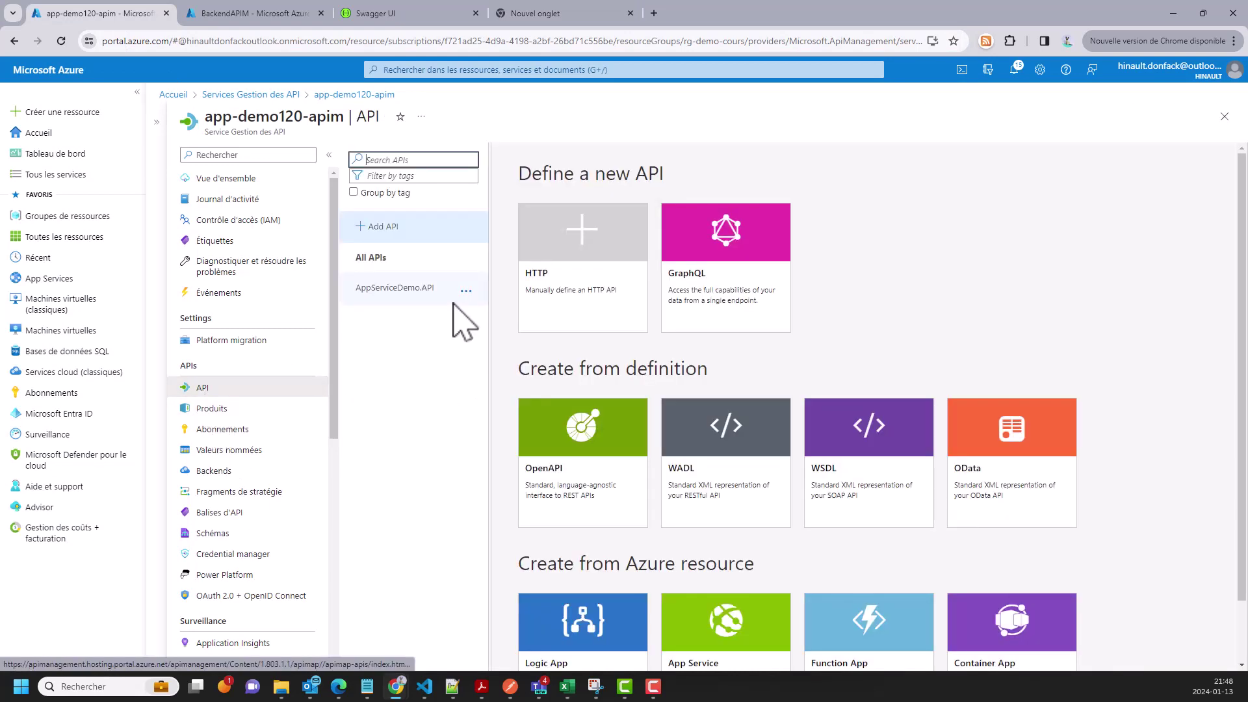
left_click(409, 290)
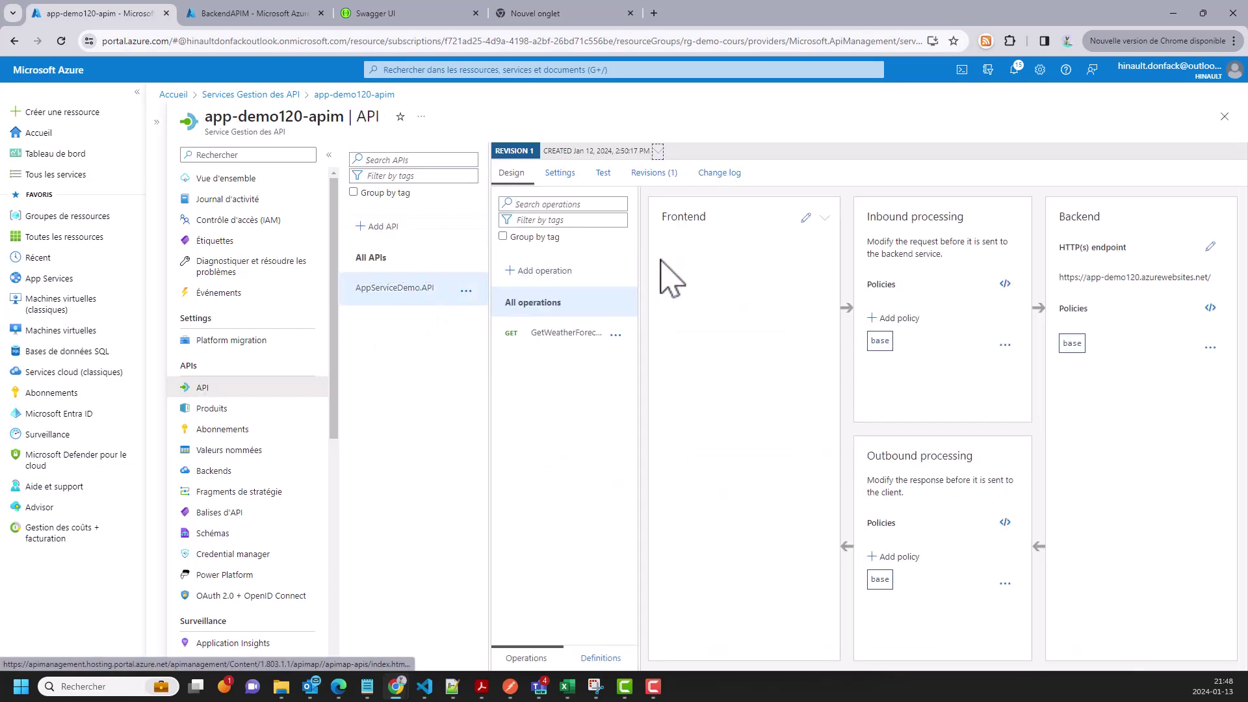
left_click(603, 174)
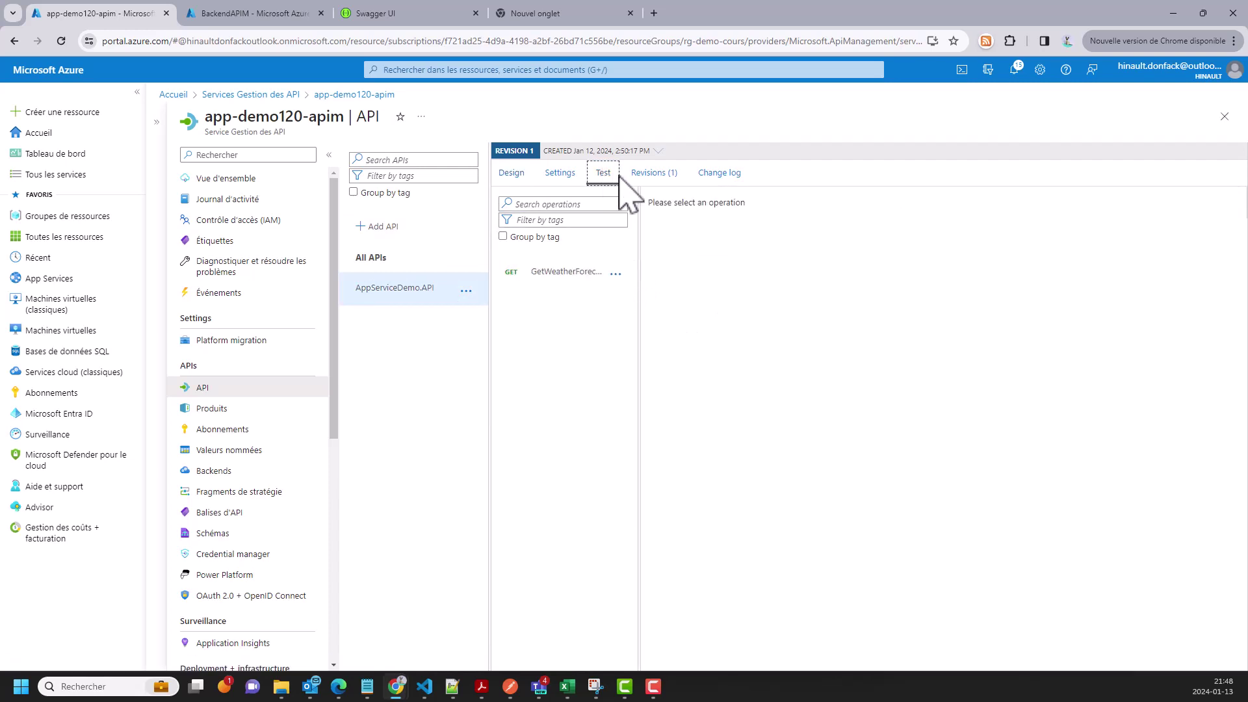
left_click(568, 275)
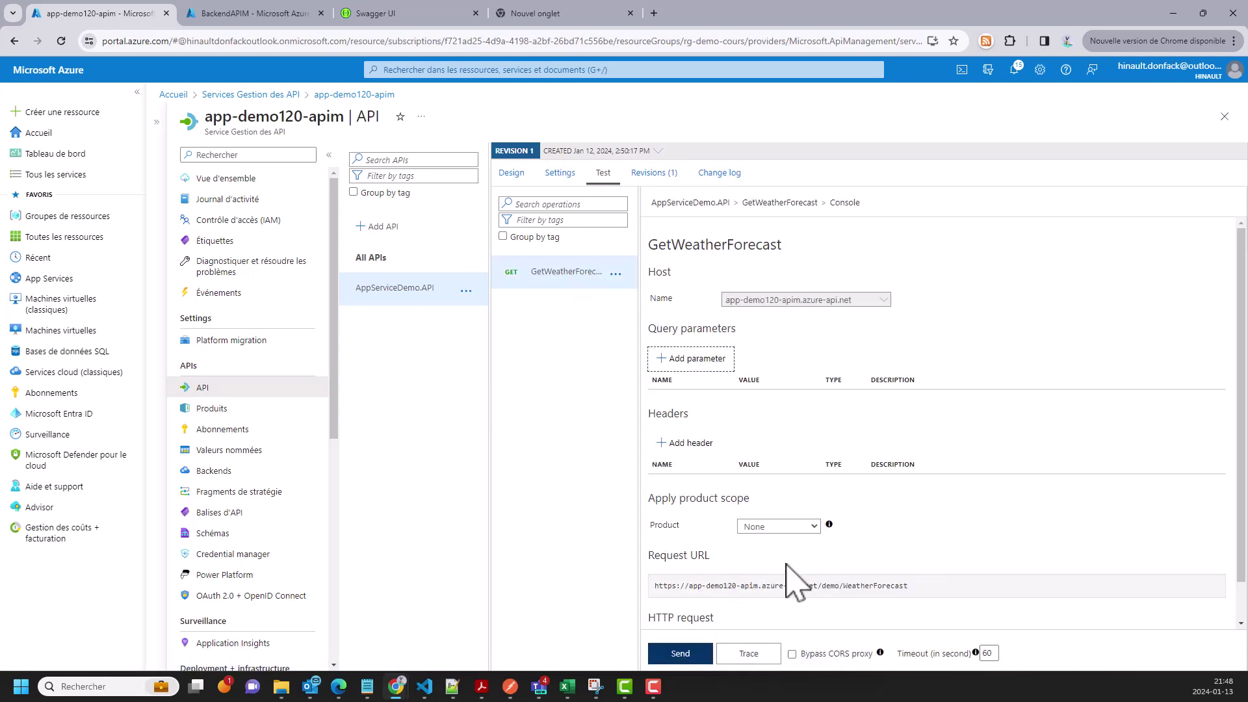
Copy the GetWeatherForecast request URL into the blank browser tab's address and append the subscription-key query parameter with the suggested subscription key.
scroll(788, 566, "down", 1)
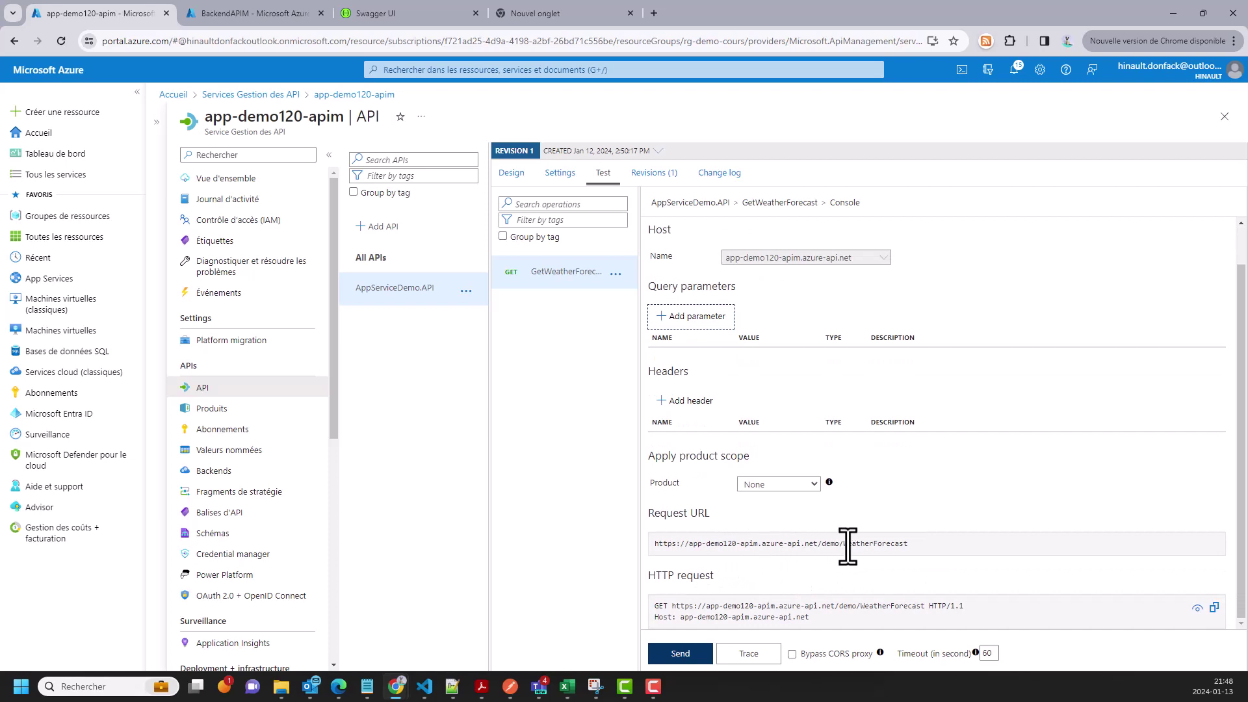
left_click_drag(908, 546, 654, 546)
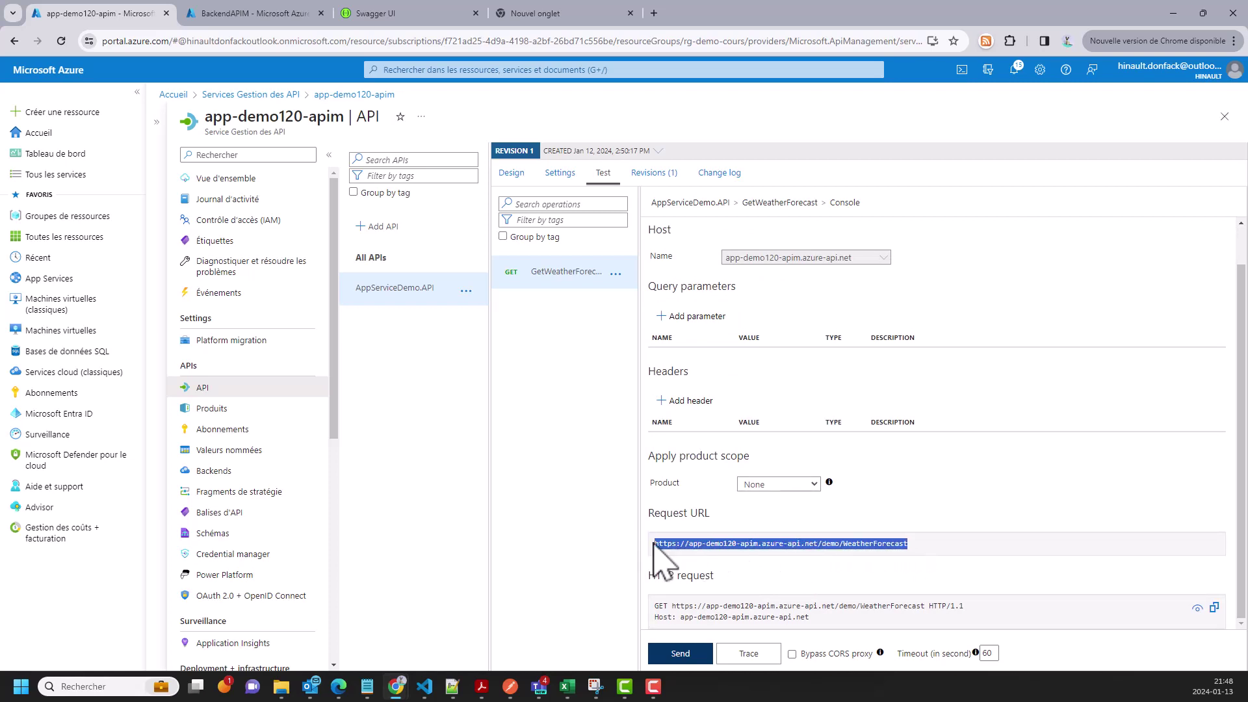
key("ctrl+c")
left_click(572, 15)
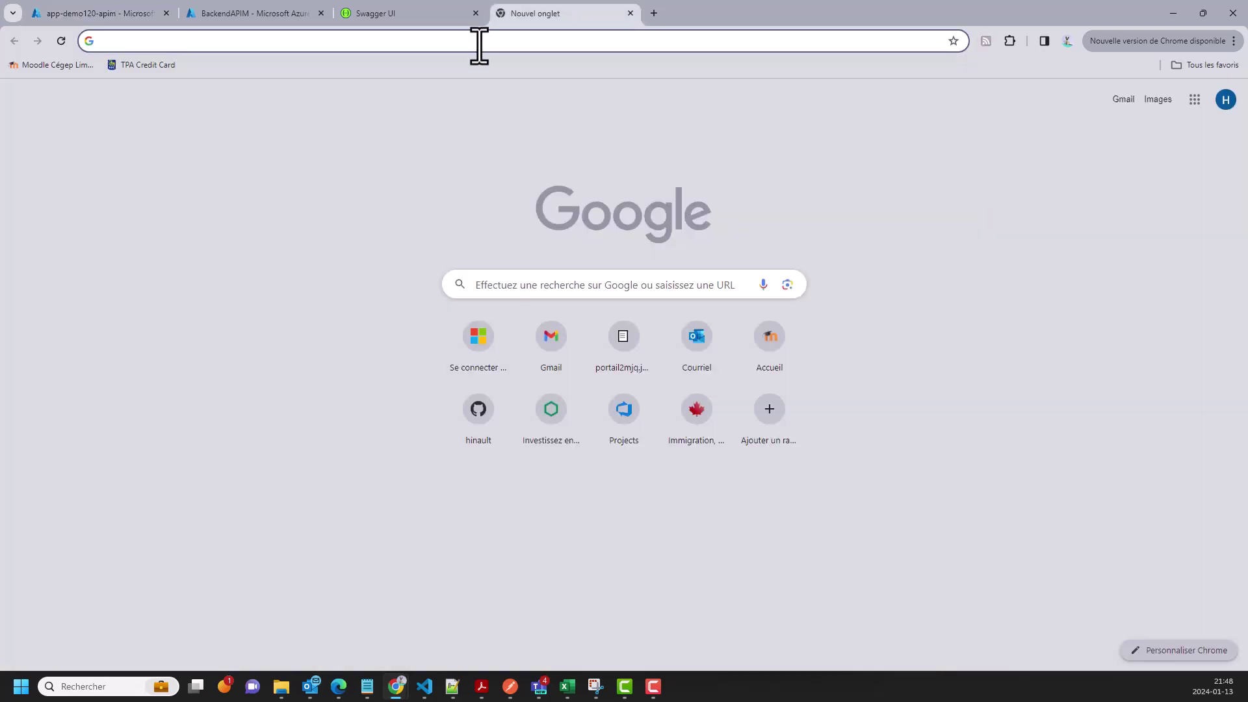
key("ctrl+v")
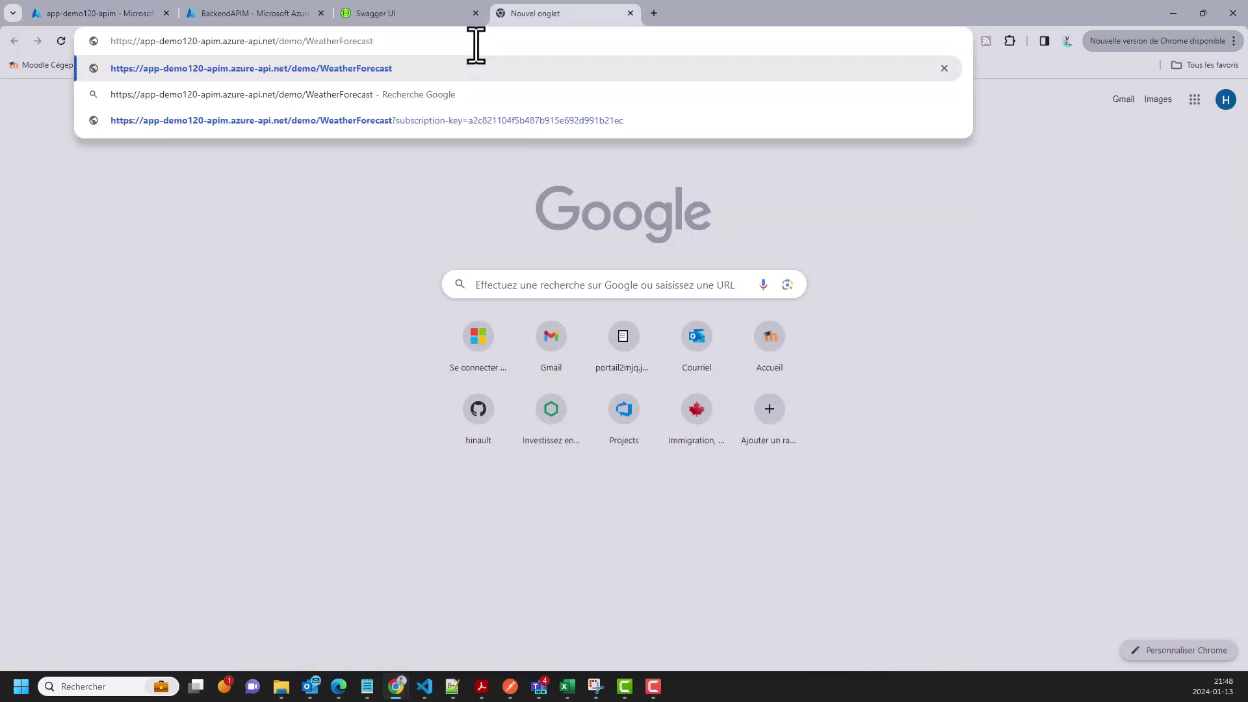
type("?")
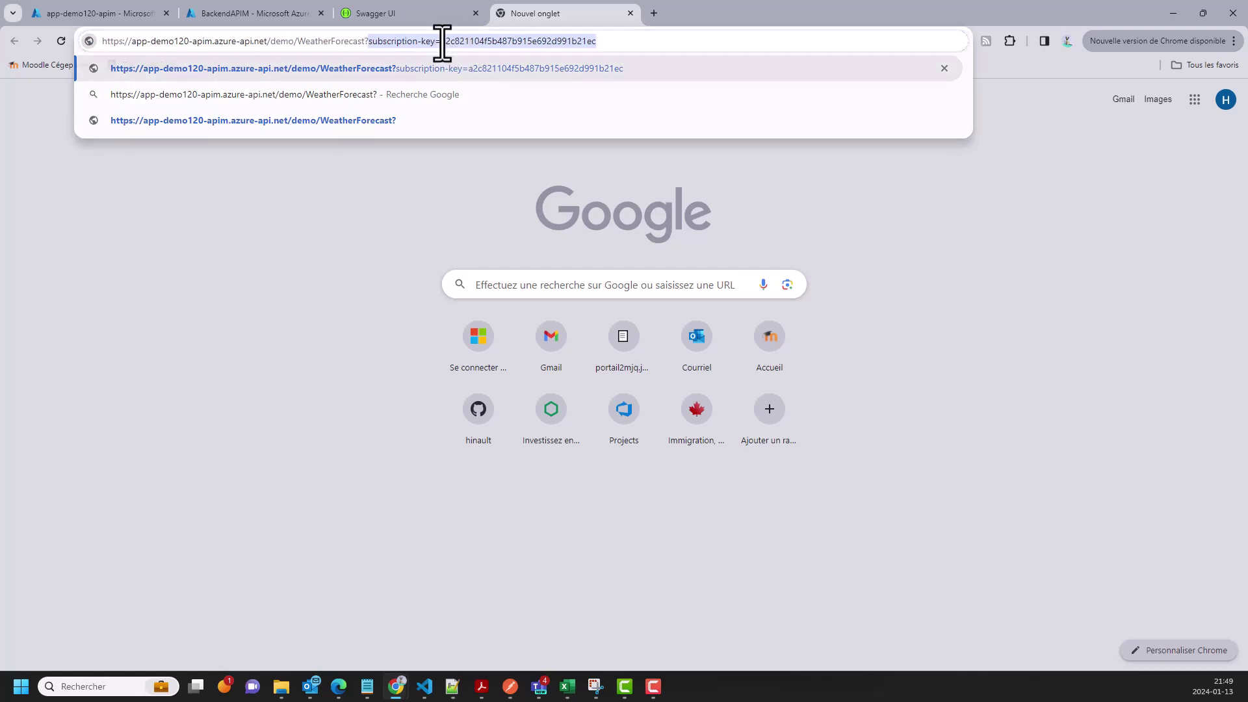
left_click(416, 44)
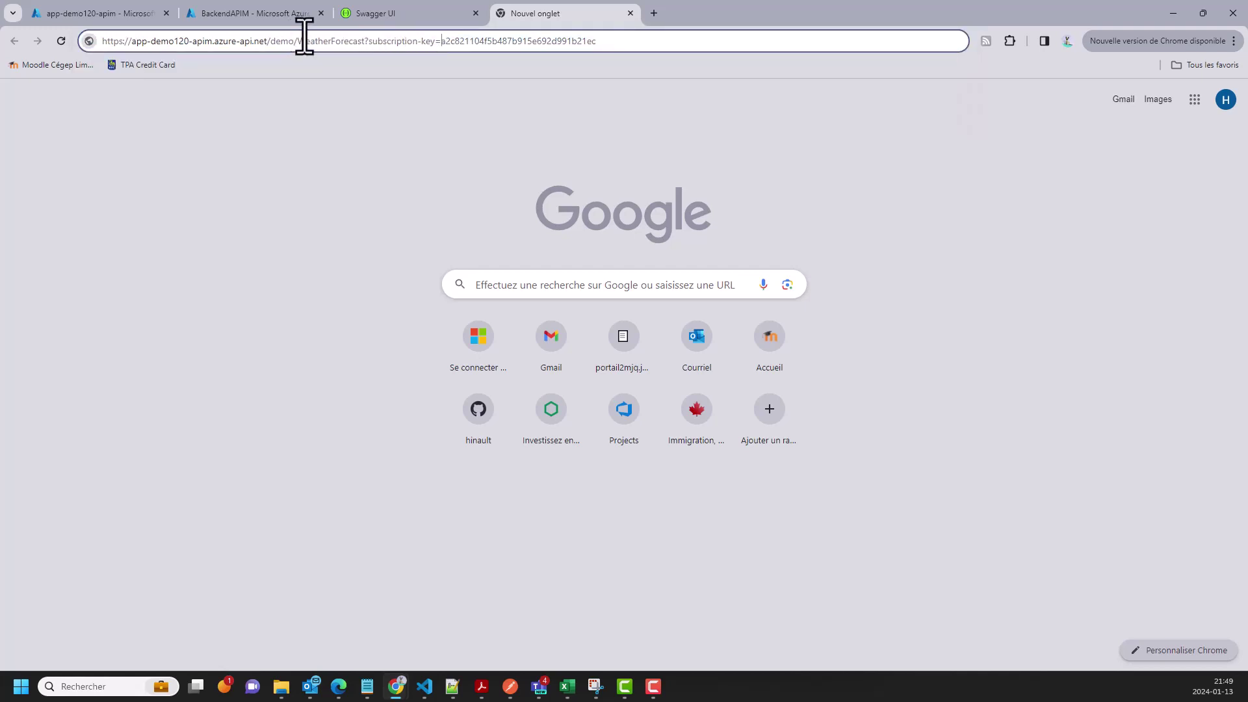
Check the subscription query parameter name in AppServiceDemo.API's settings and compare it with the parameter in the request URL.
left_click(94, 13)
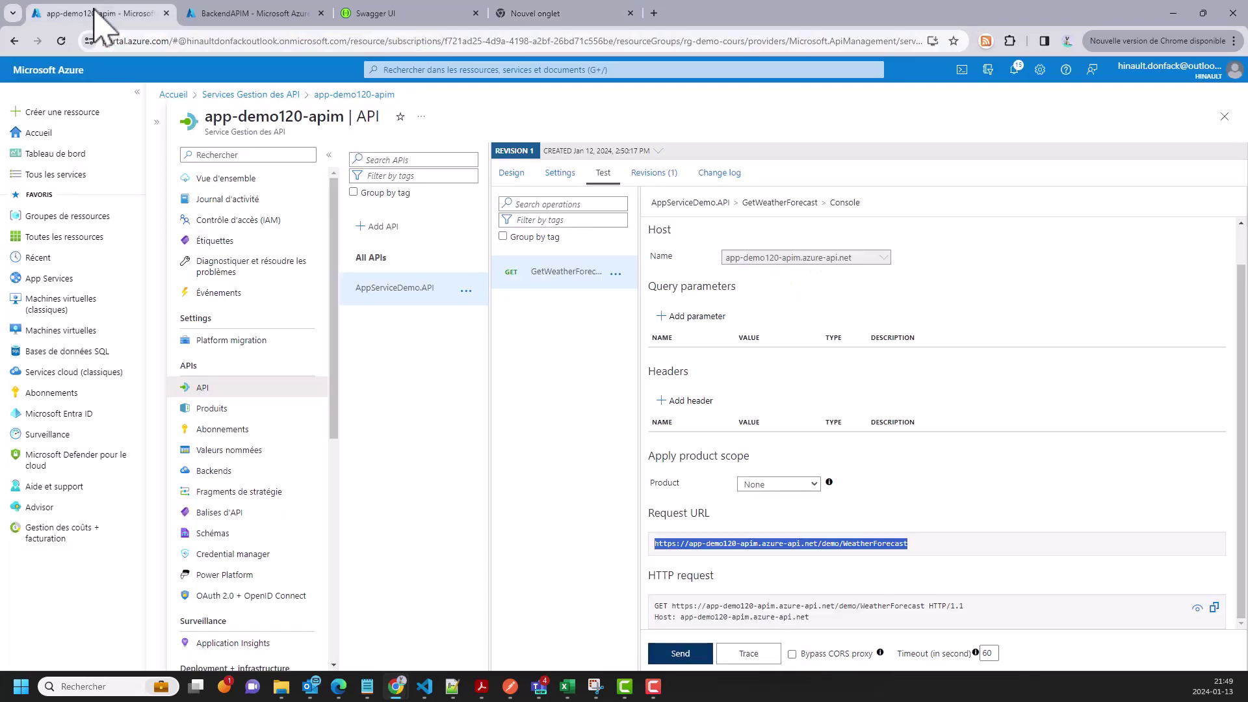
left_click(559, 173)
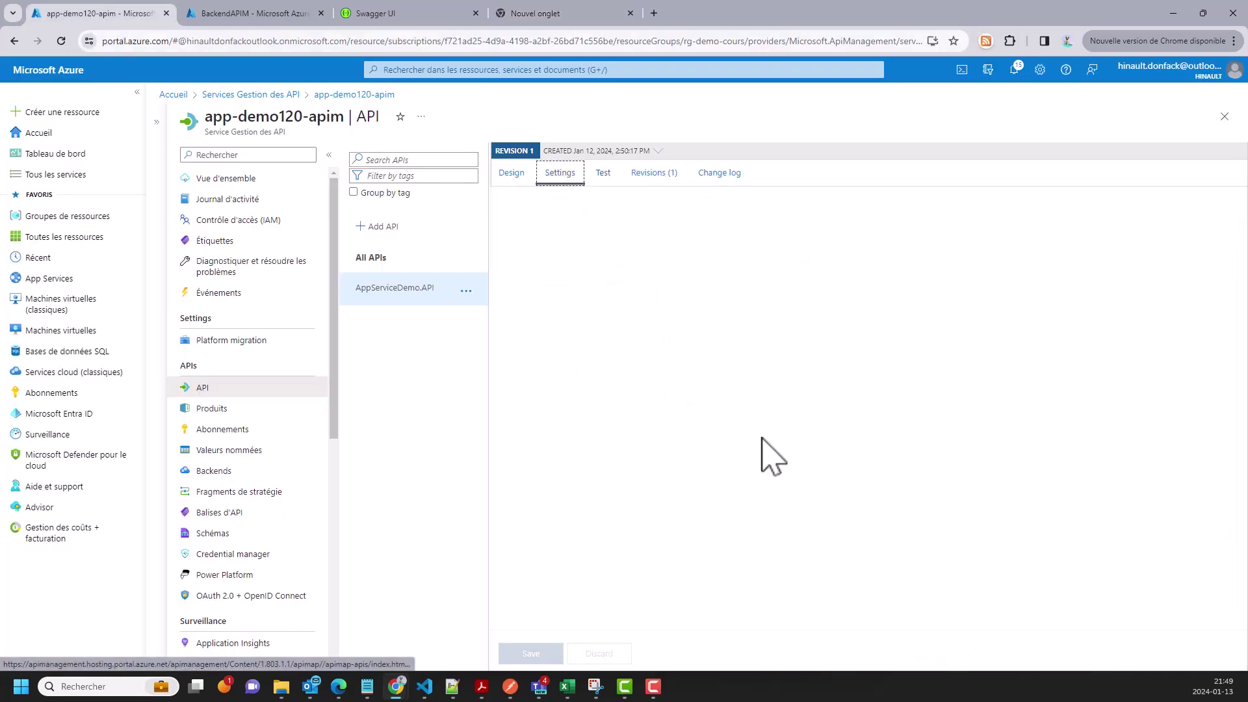
left_click_drag(671, 605, 599, 600)
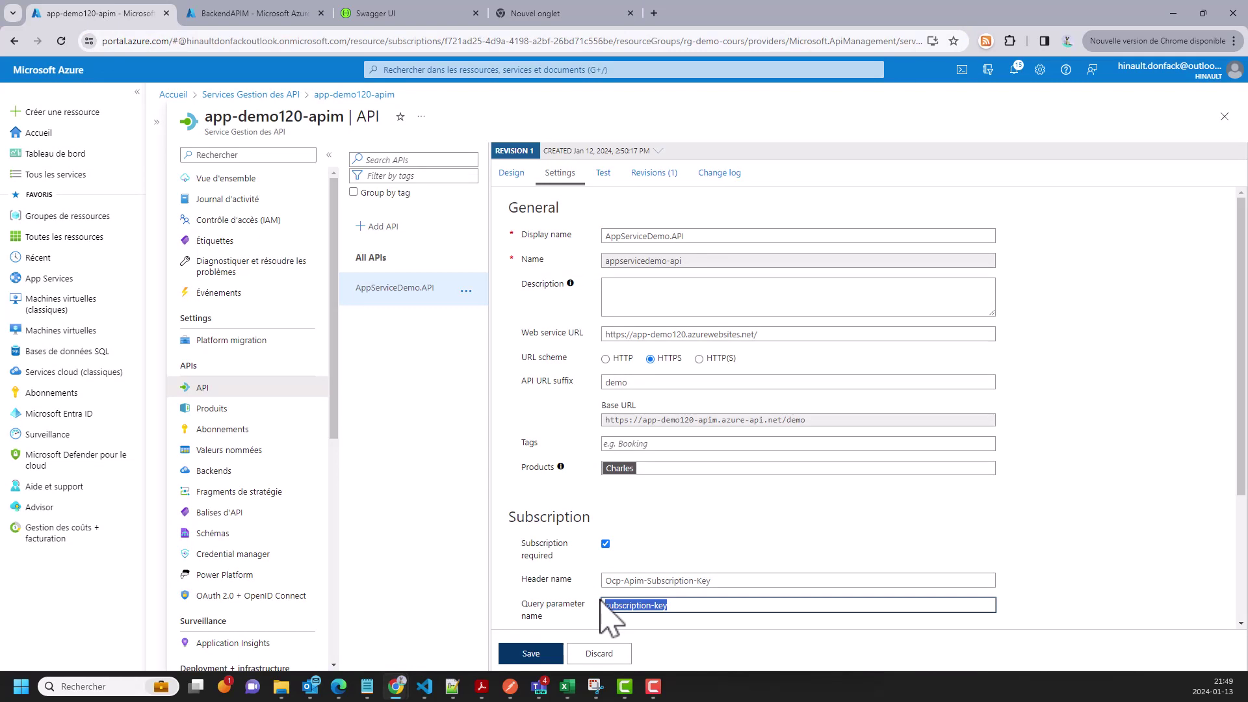
left_click(543, 13)
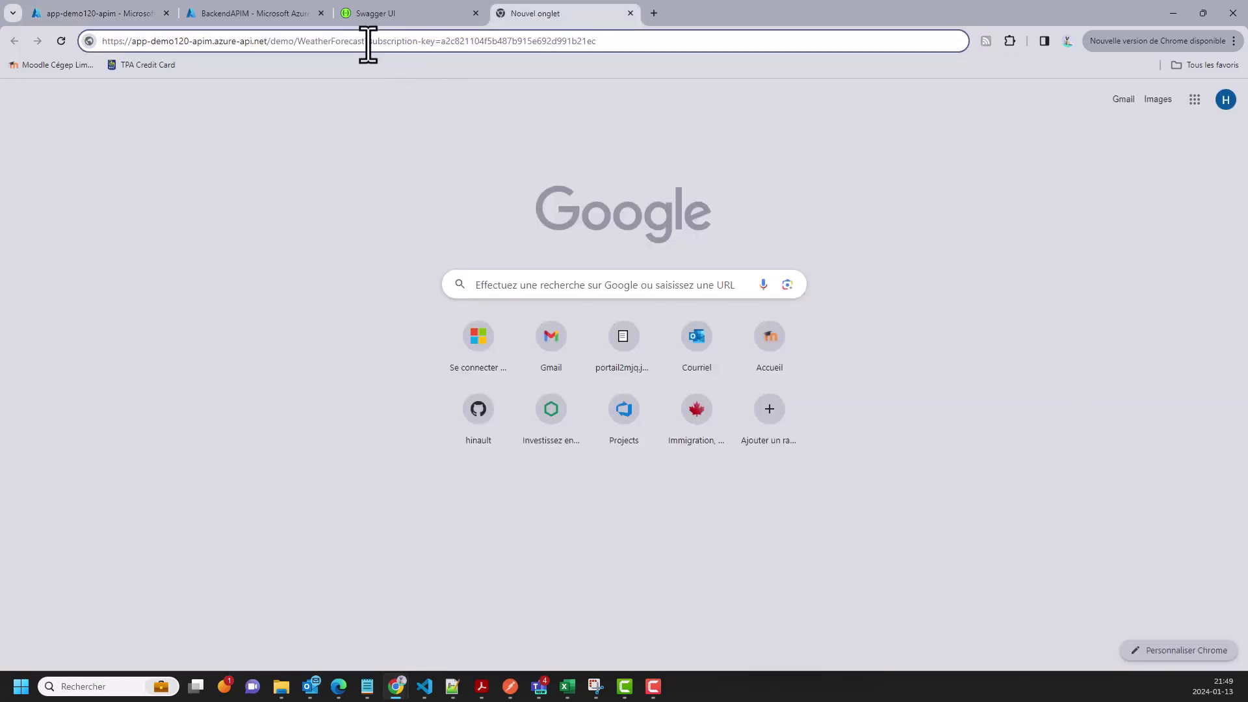
left_click_drag(368, 44, 439, 45)
left_click(435, 47)
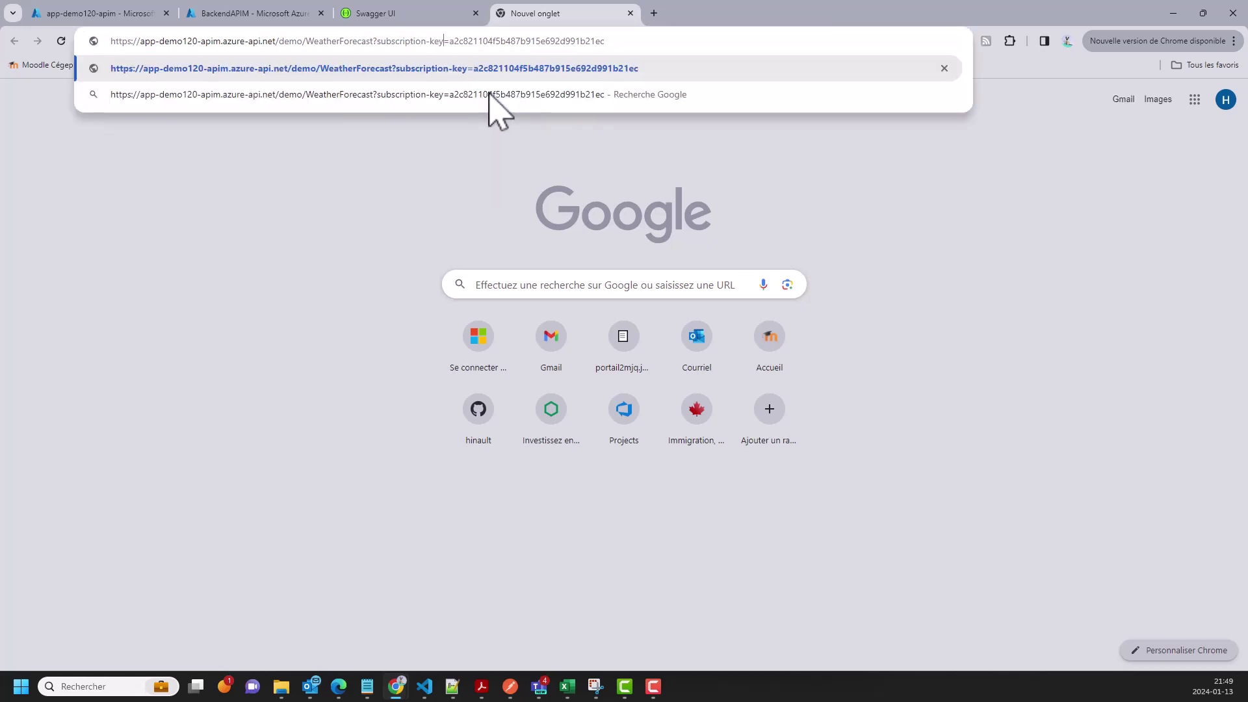
Reveal the keys of the Charles product's subscription and copy its primary key.
left_click(74, 12)
left_click(211, 408)
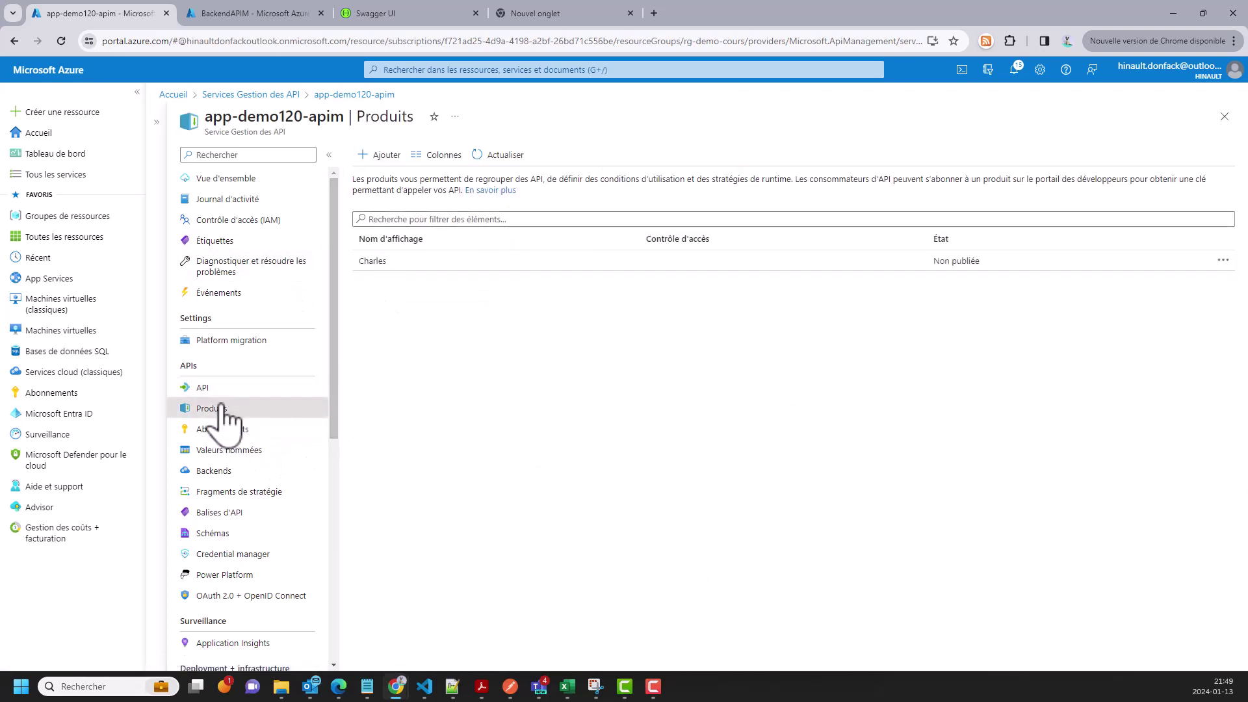
left_click(384, 263)
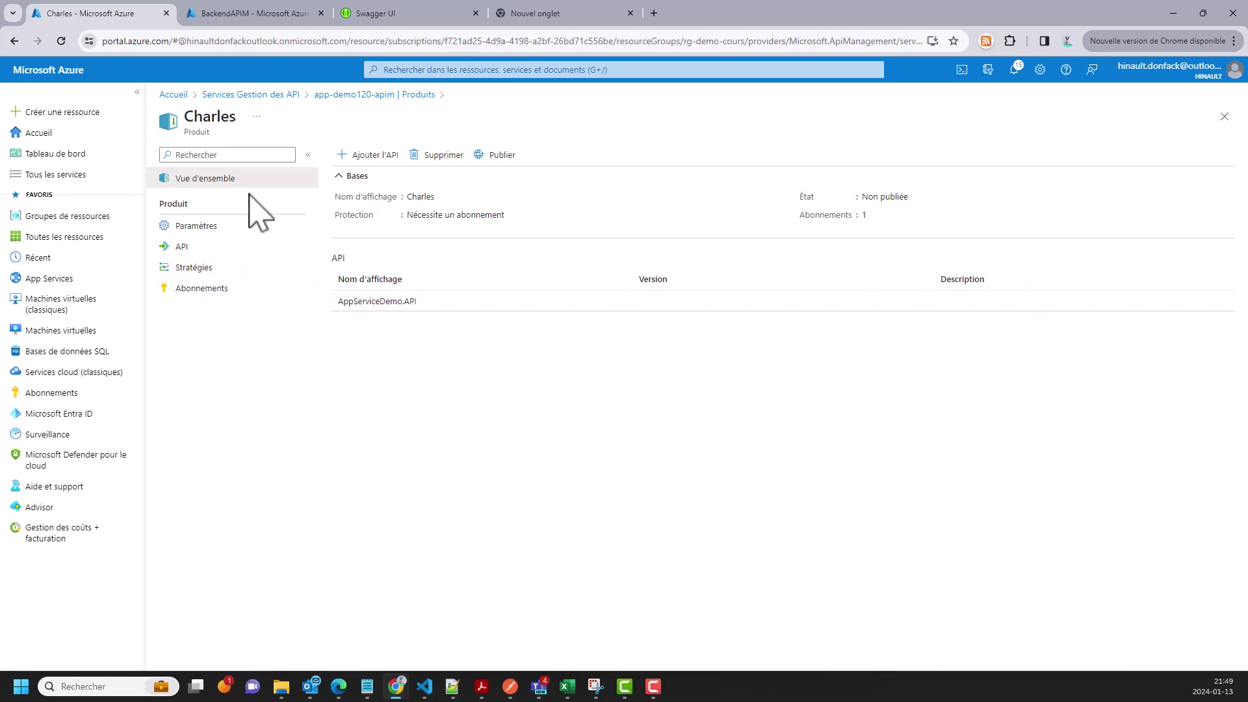
left_click(192, 290)
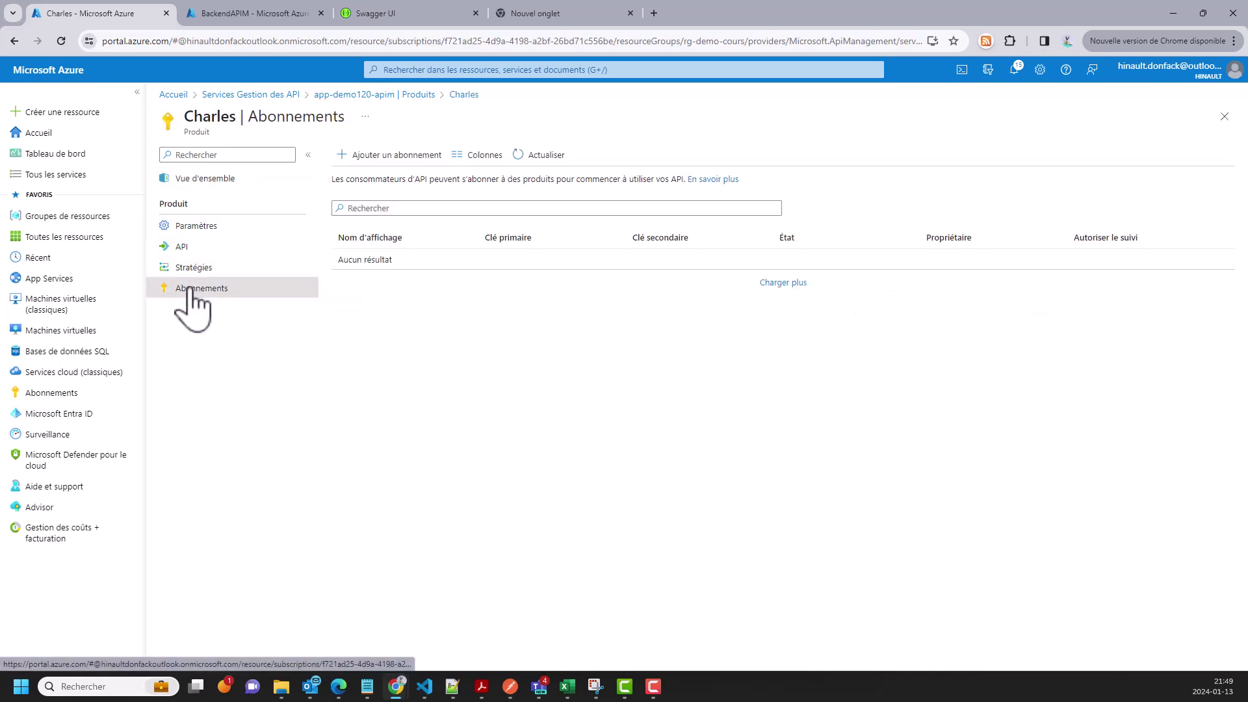
left_click(1221, 260)
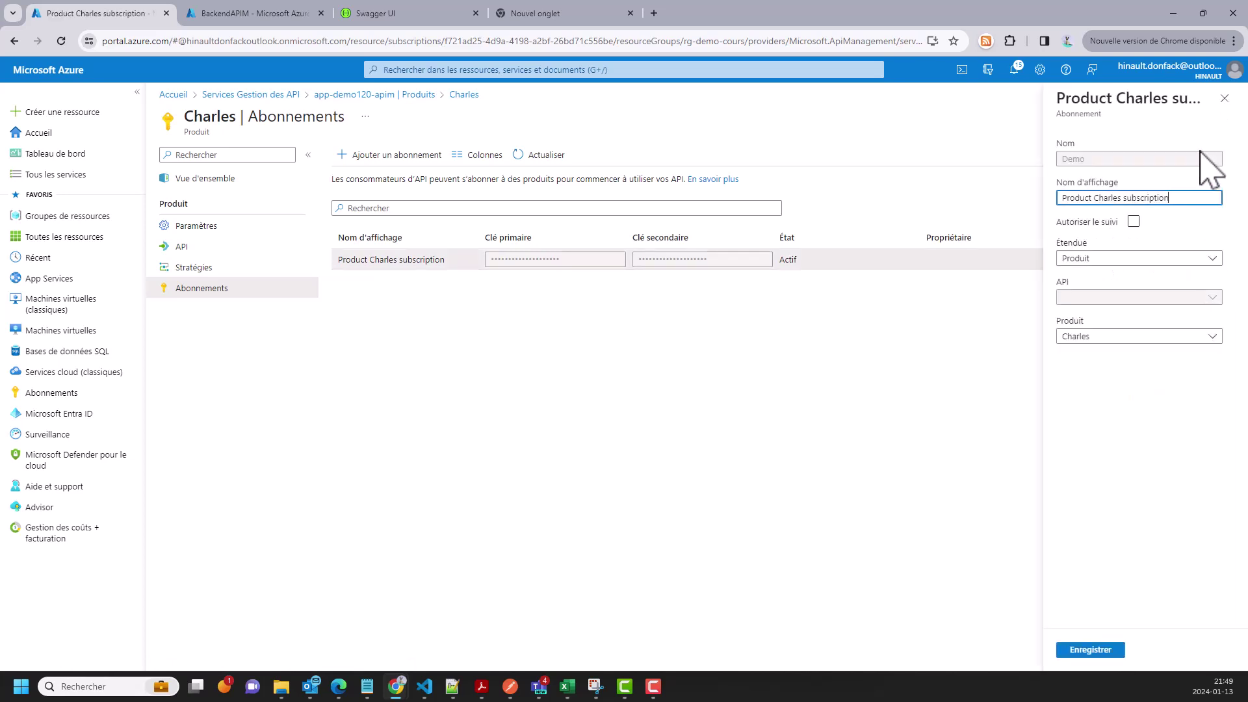
left_click(1224, 98)
left_click(1224, 260)
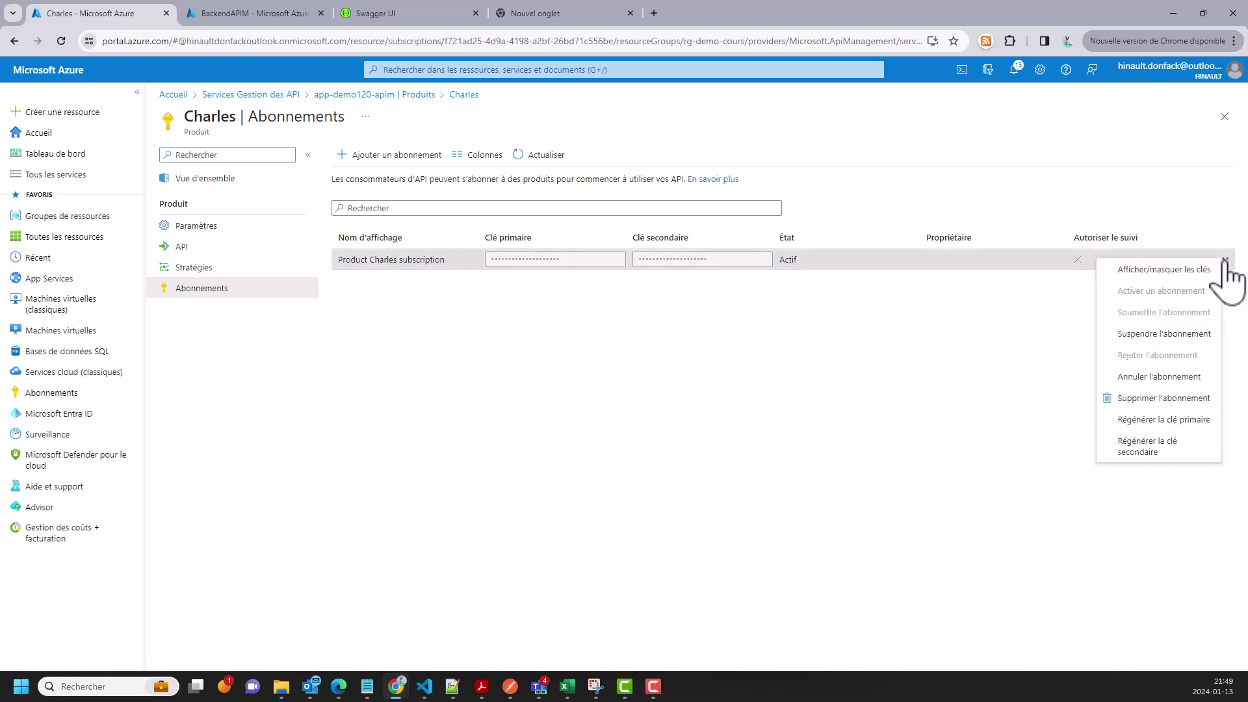
left_click(1160, 269)
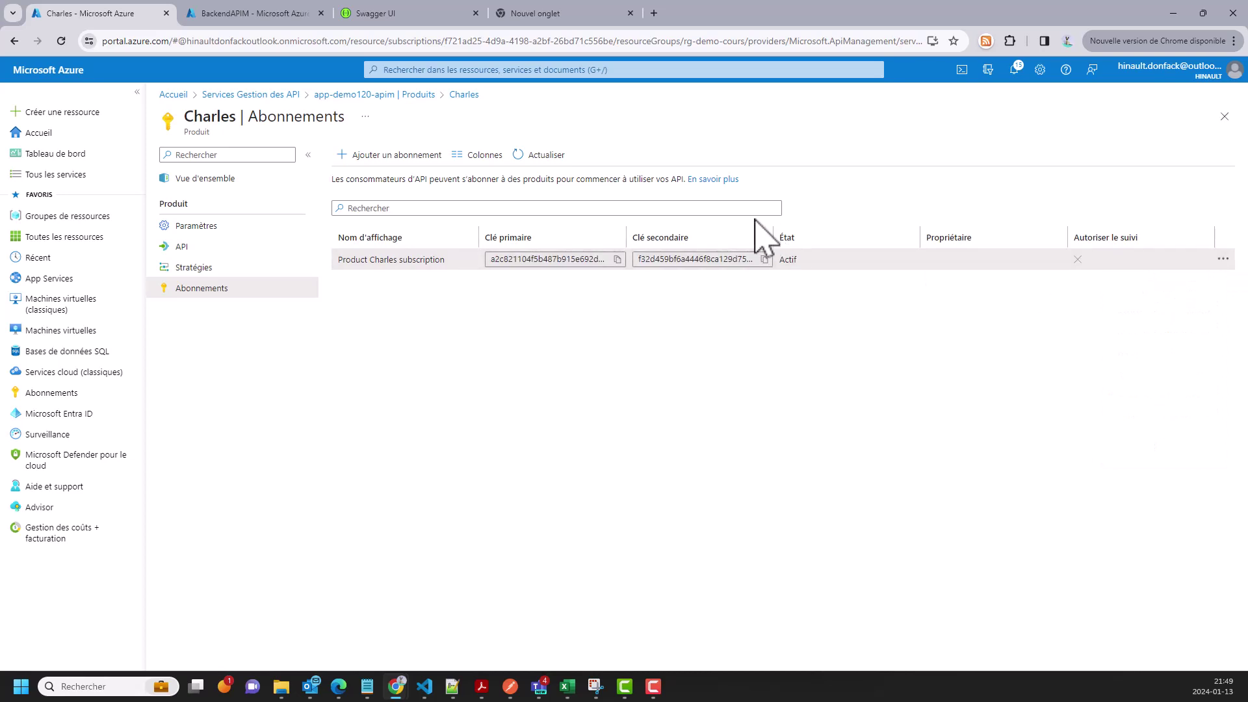
left_click(615, 260)
Replace the subscription-key value in the WeatherForecast URL with the copied primary subscription key, load the URL and examine the response.
left_click(557, 13)
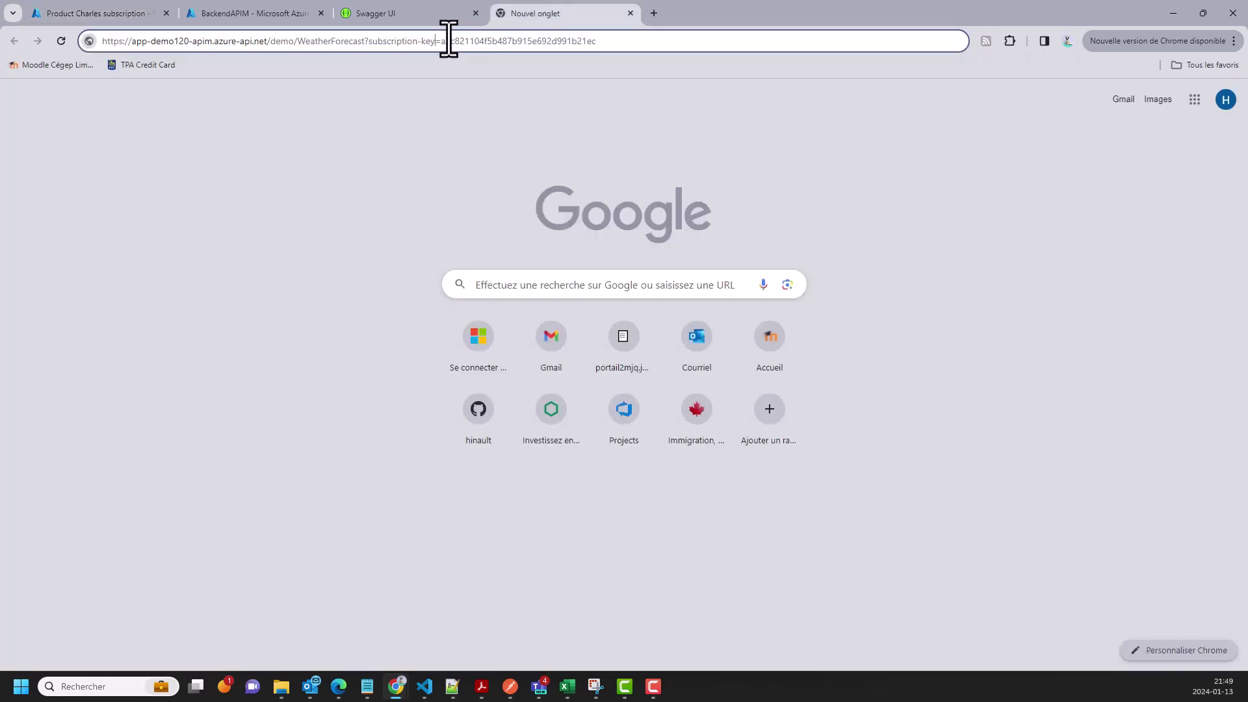
left_click_drag(442, 41, 699, 39)
key("ctrl+c")
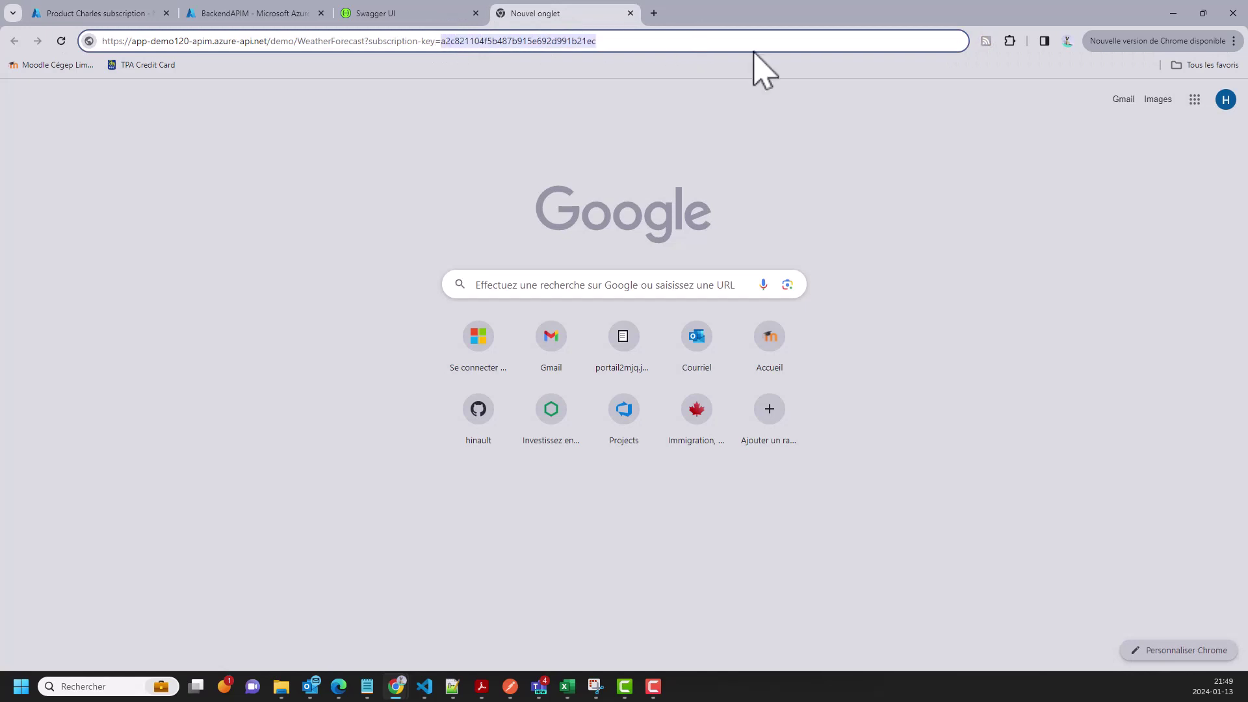
key("BackSpace")
key("ctrl+v")
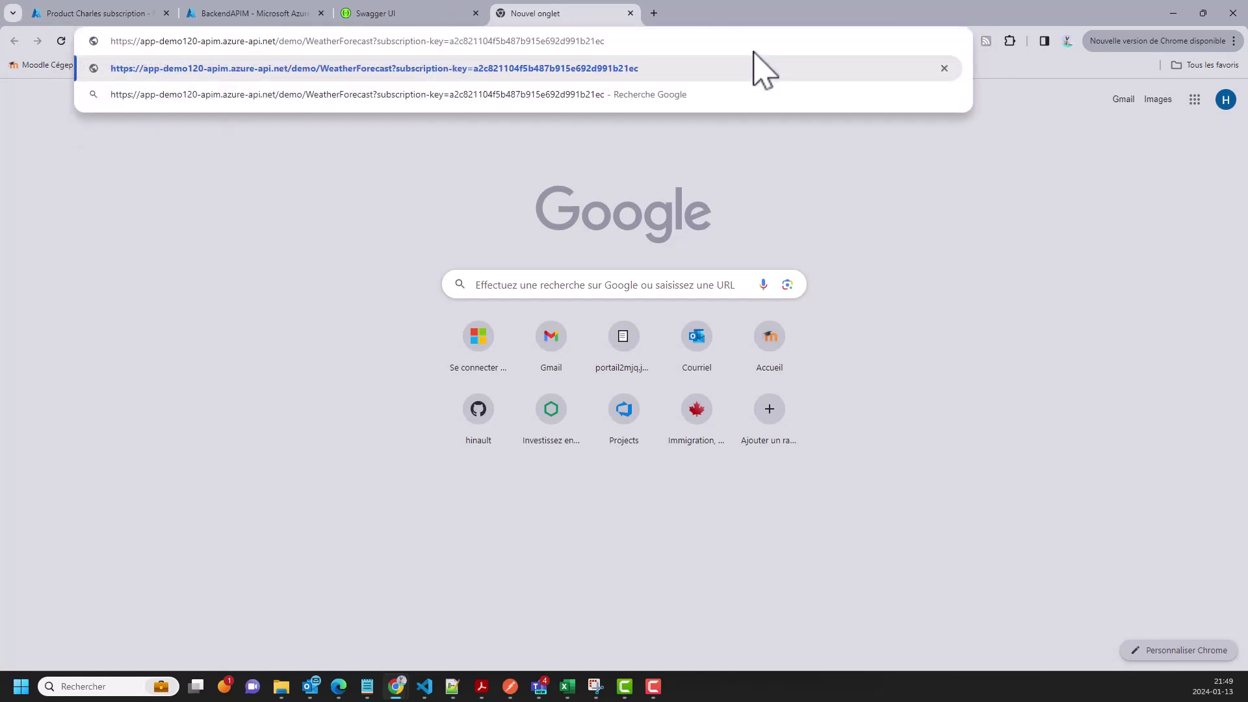
key("Return")
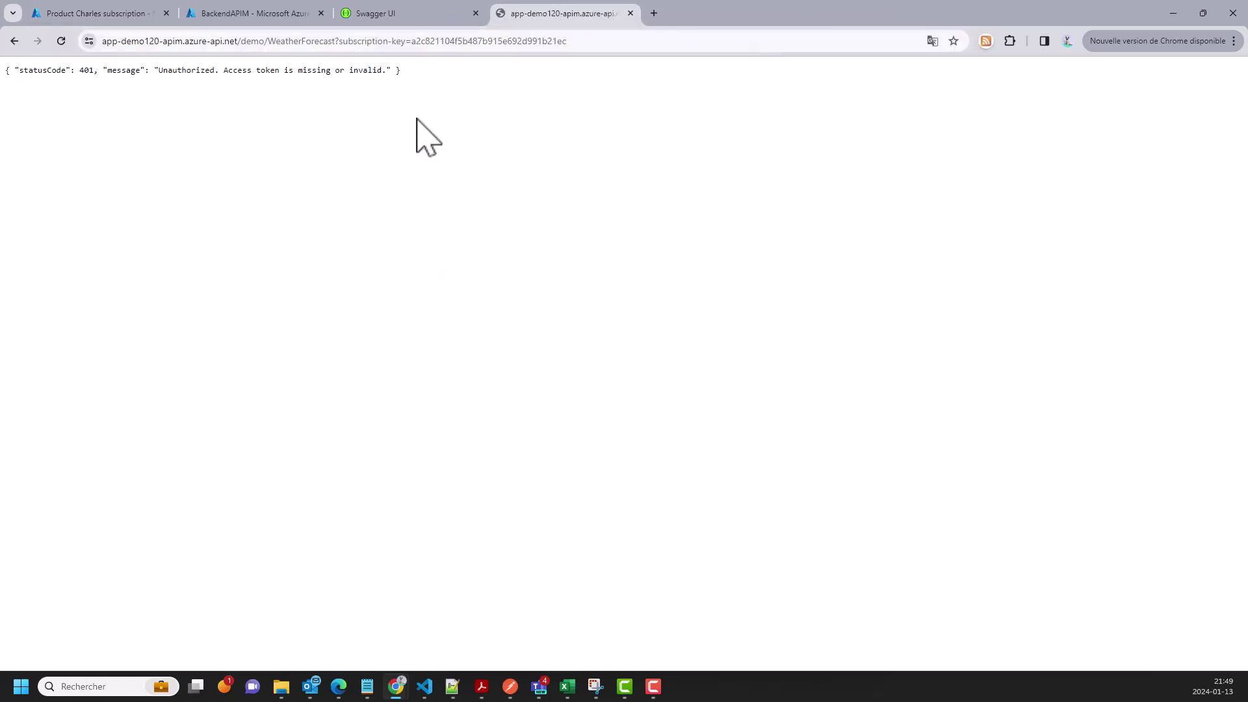
left_click_drag(433, 77, 60, 68)
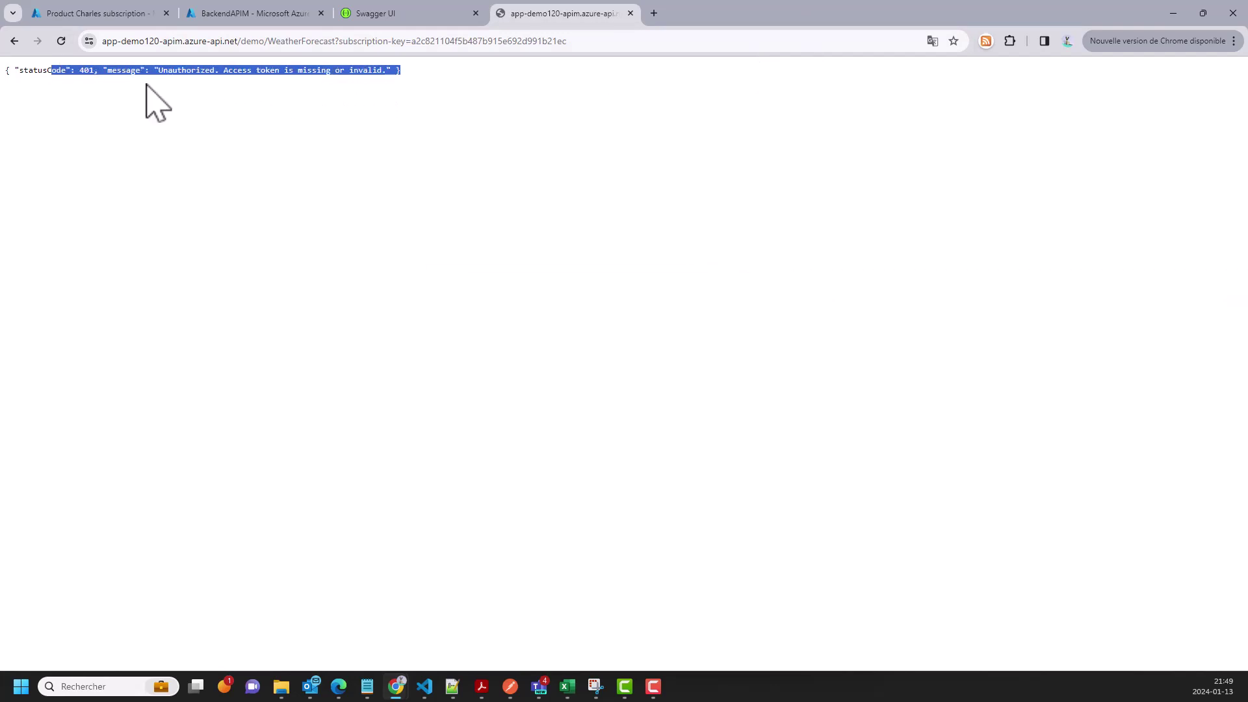
left_click_drag(418, 78, 5, 66)
Search the Entra ID app registrations for "client" and open the manifest of ClientAPIM.
left_click(237, 15)
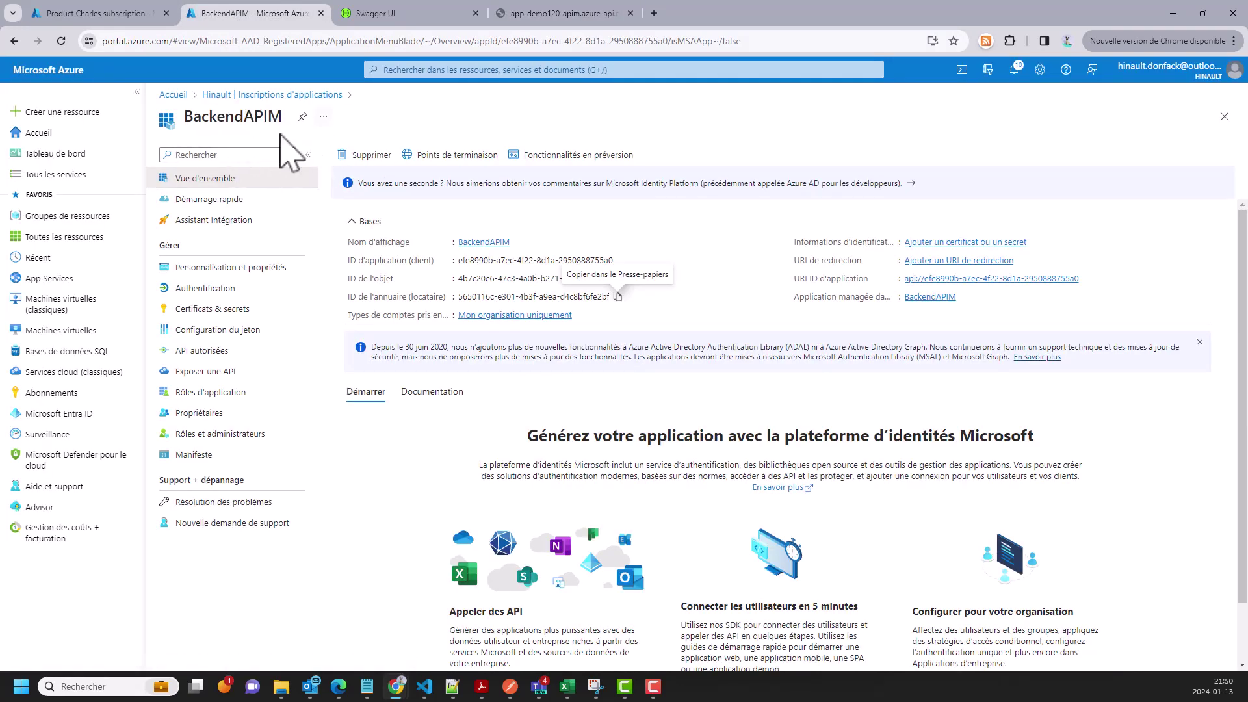
left_click(263, 95)
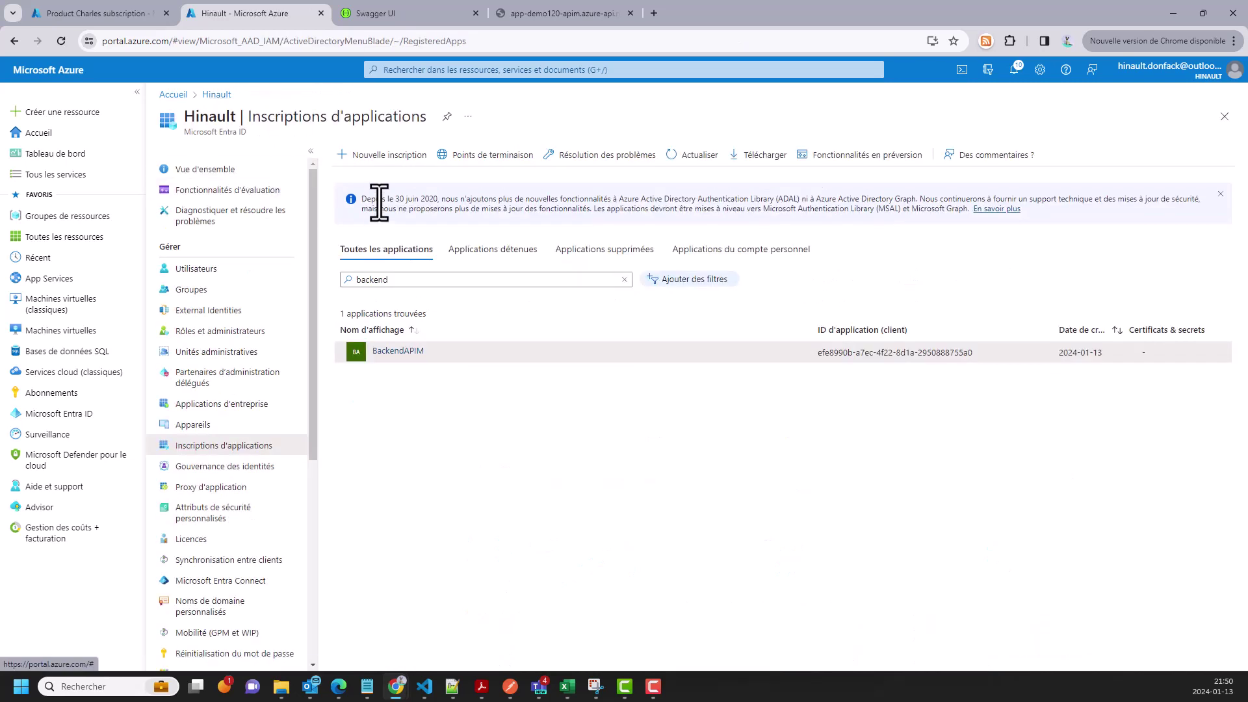
left_click_drag(418, 278, 370, 271)
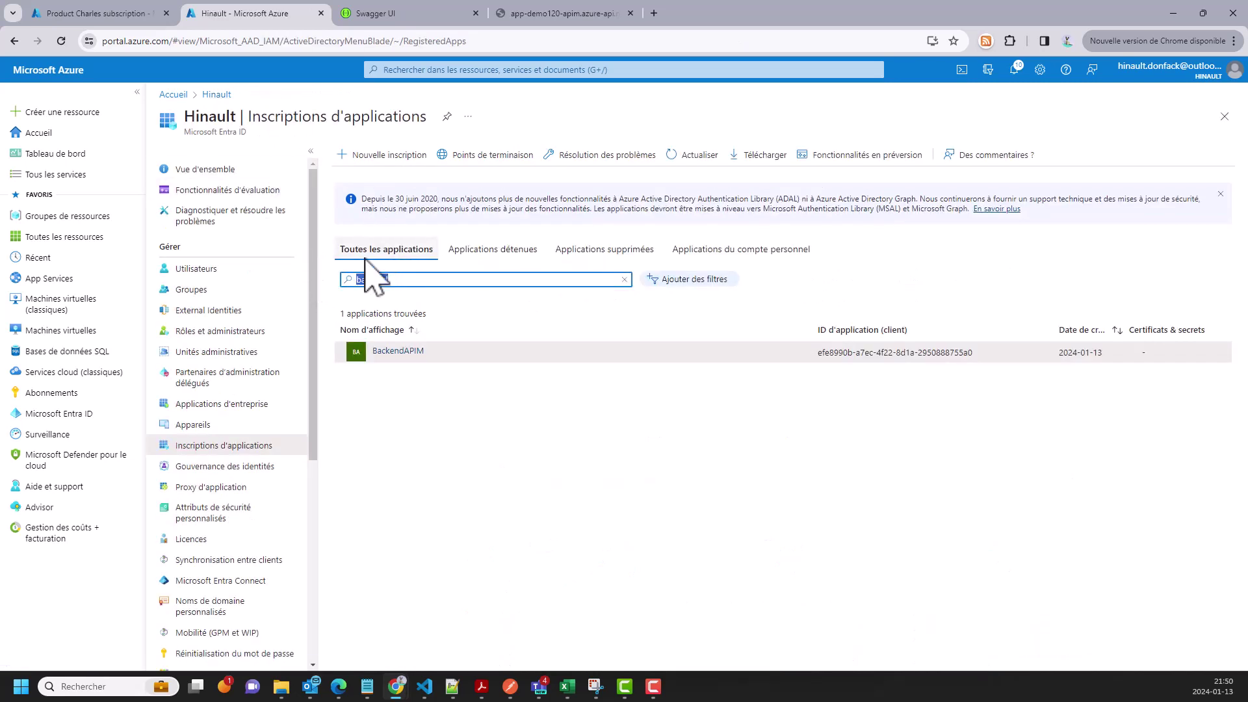
type("client")
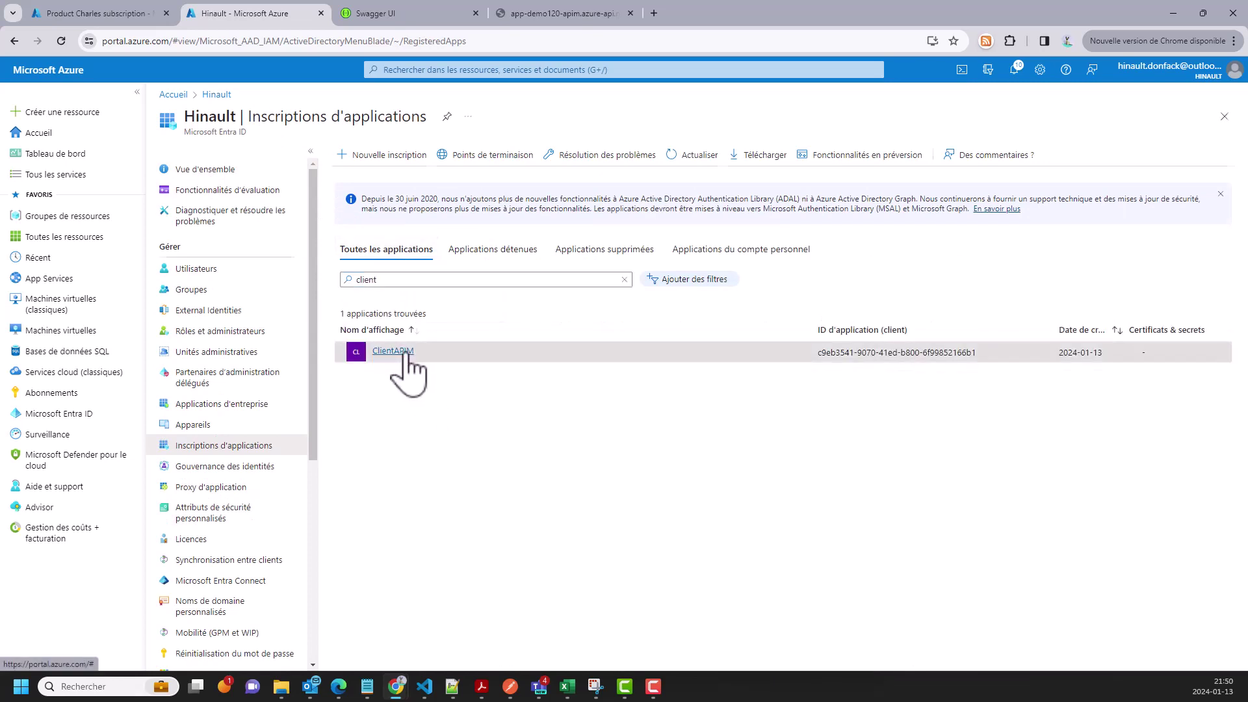
left_click(397, 353)
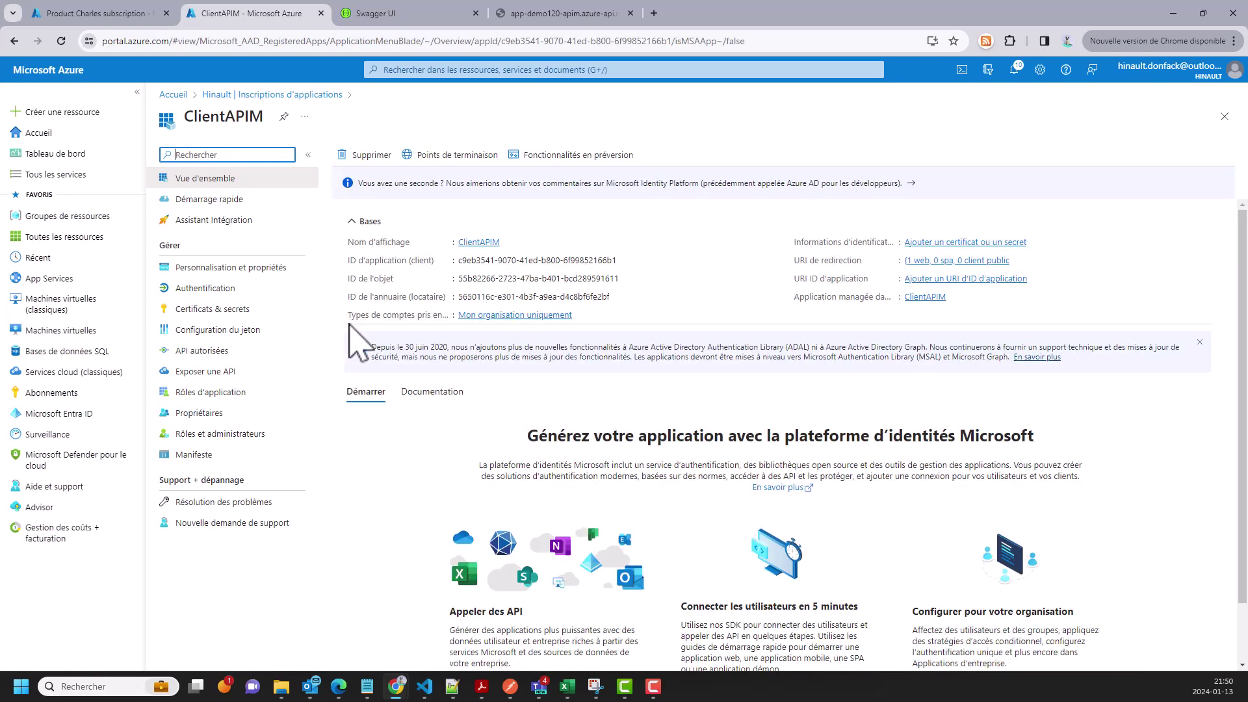
left_click(193, 455)
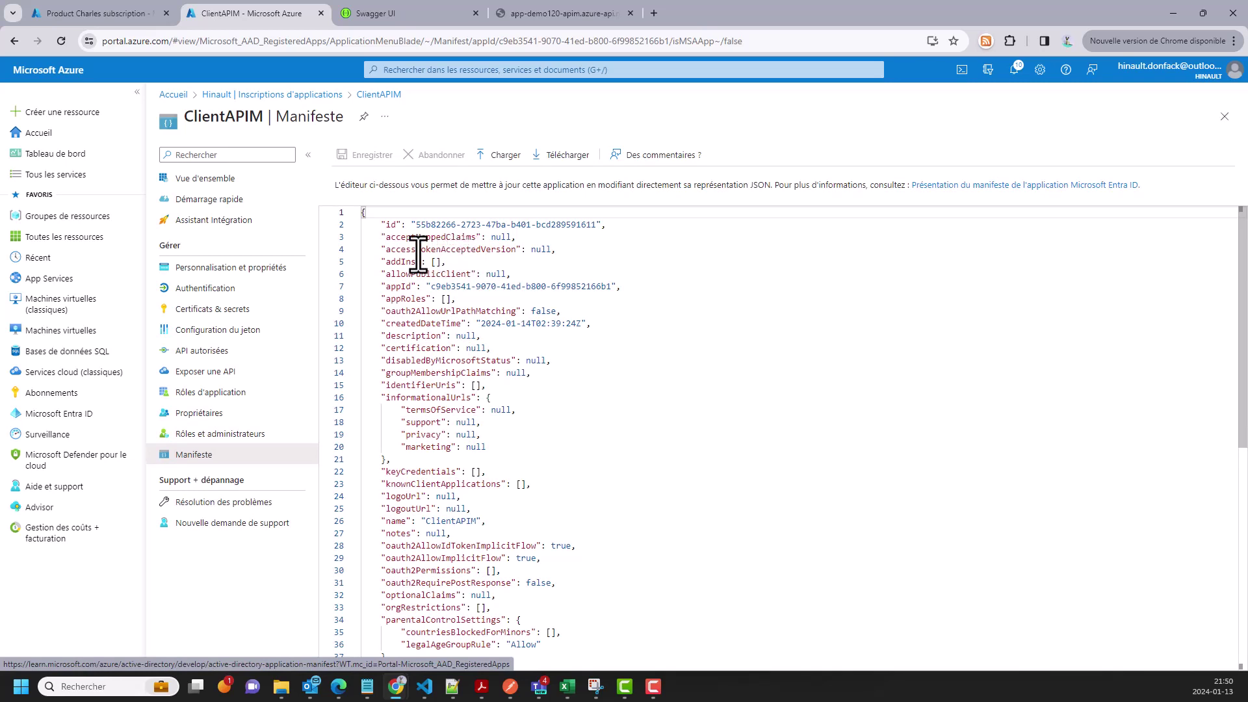
Set accessTokenAcceptedVersion to 2 in the ClientAPIM manifest and save the manifest.
left_click(540, 253)
double_click(541, 251)
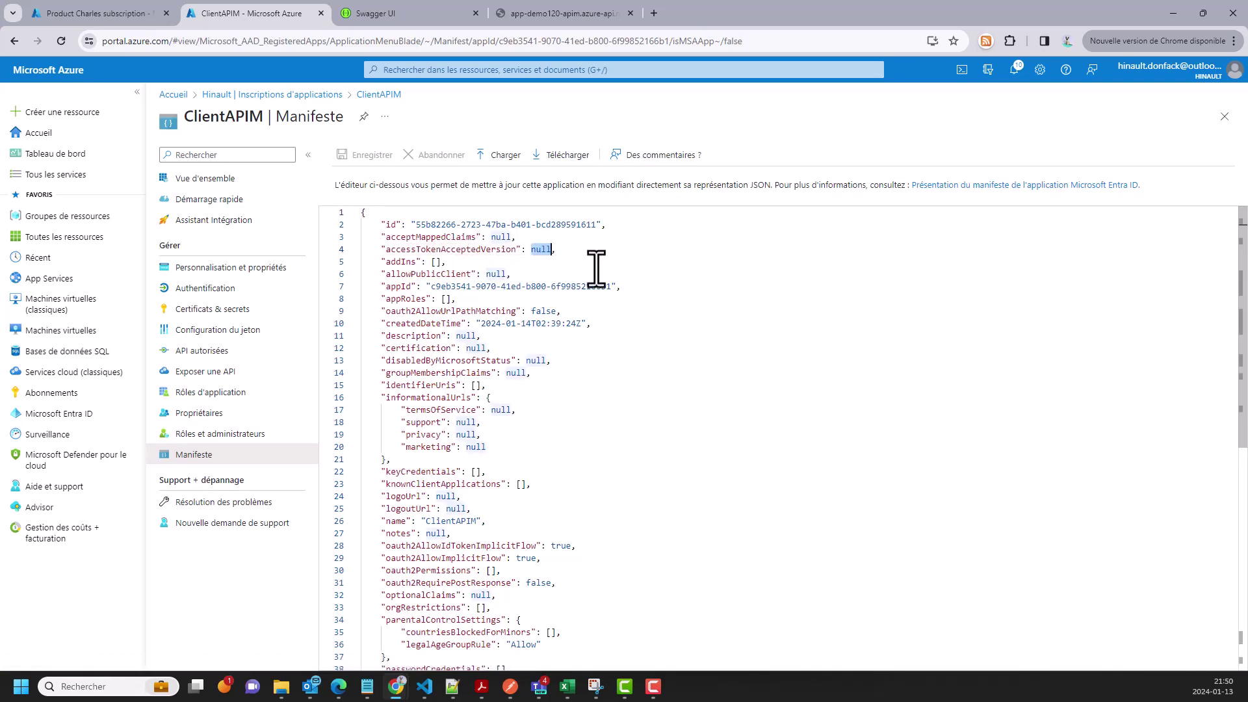
key("BackSpace")
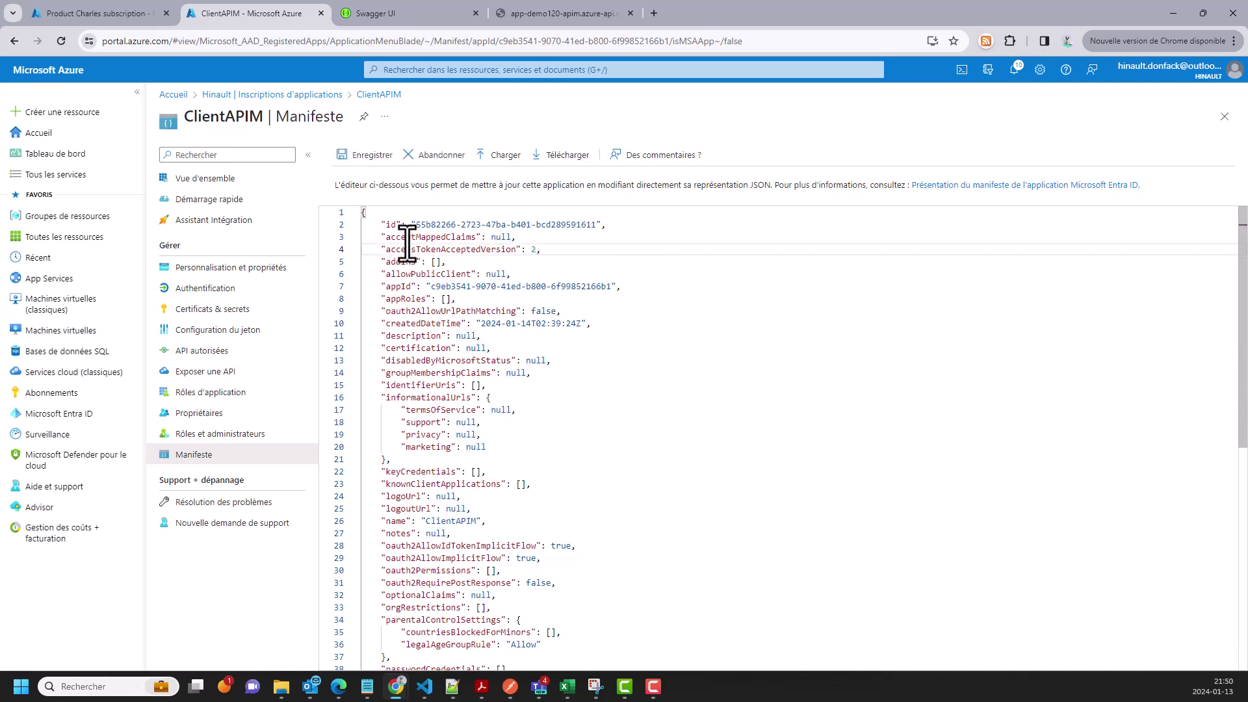
left_click(359, 157)
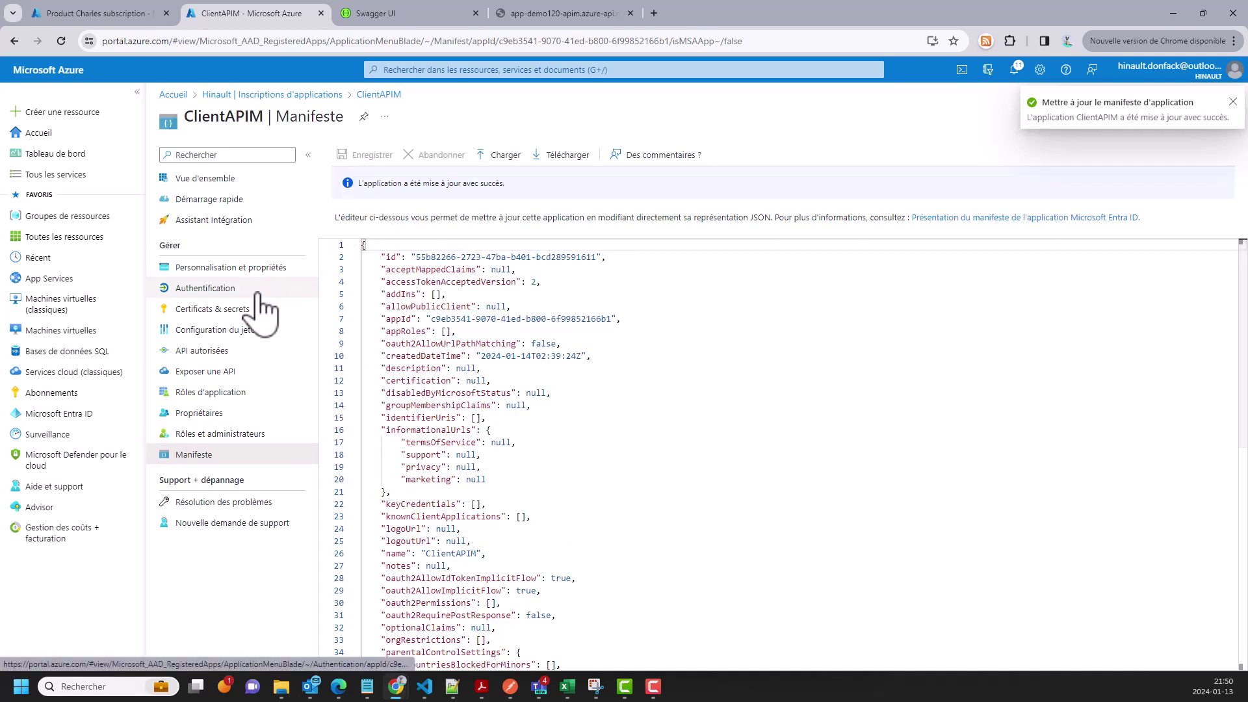
Display ClientAPIM's endpoints from its overview and examine the OAuth 2.0 (v2) authorization endpoint.
left_click(234, 195)
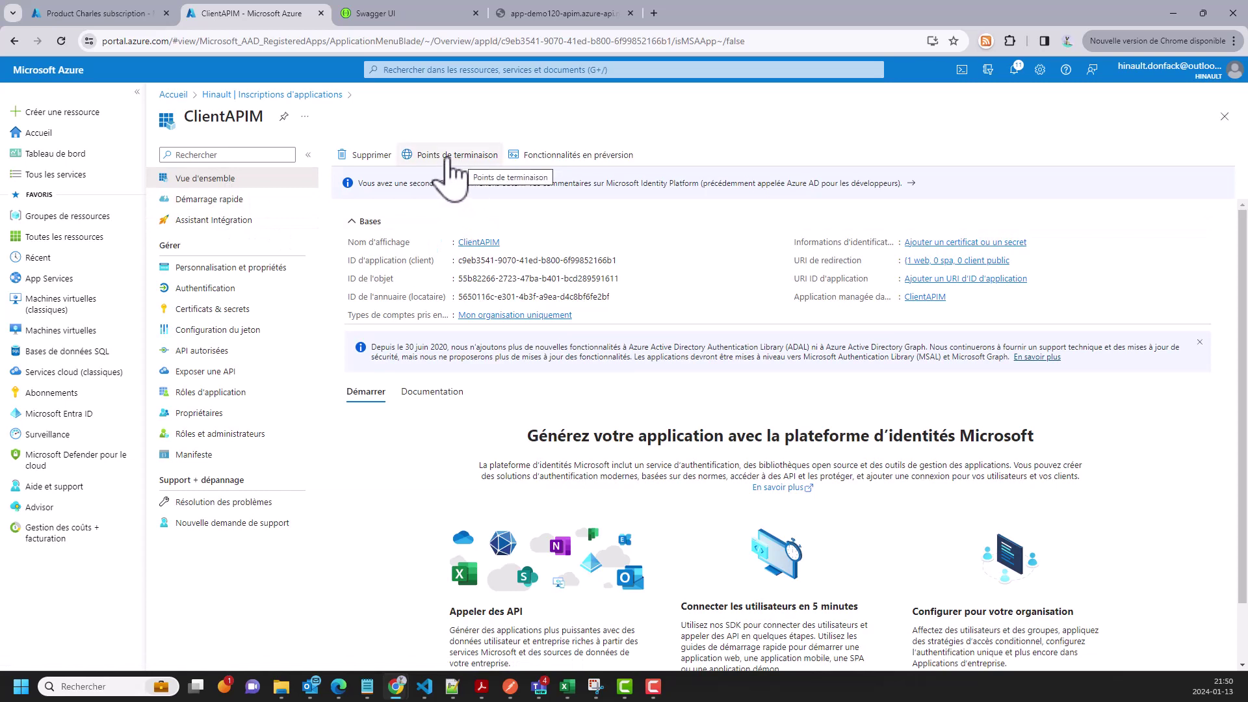
left_click(447, 158)
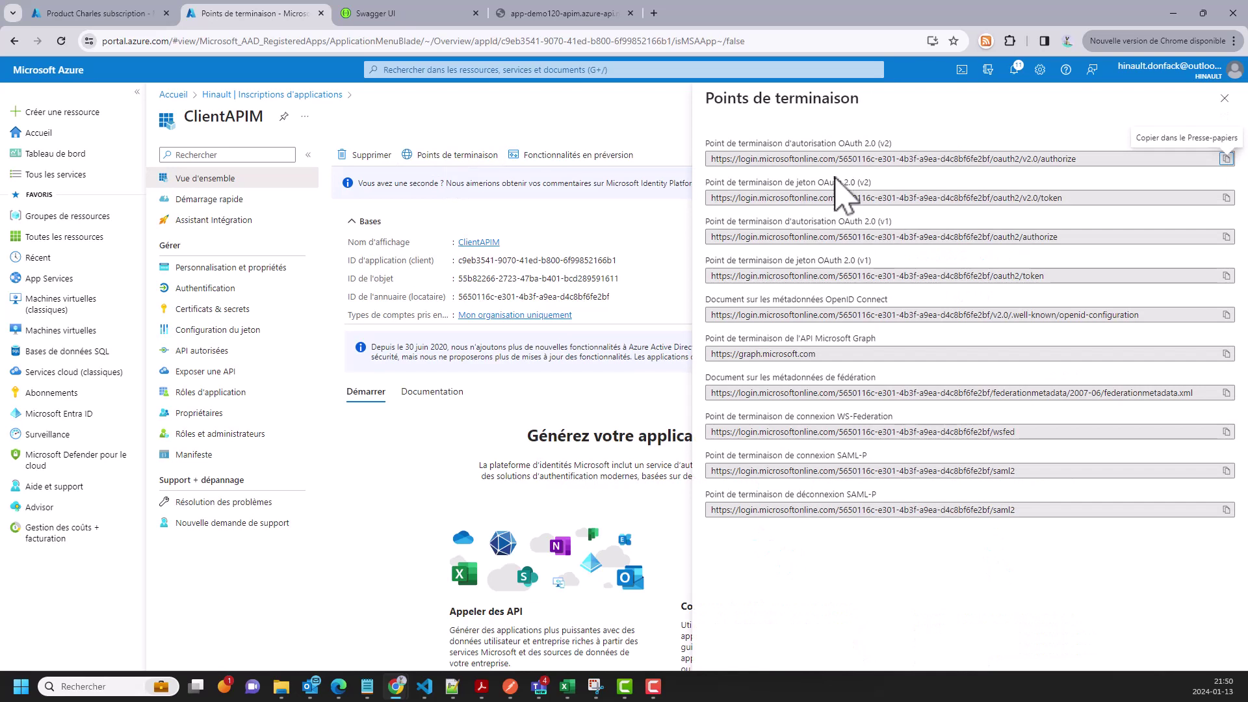
left_click(904, 159)
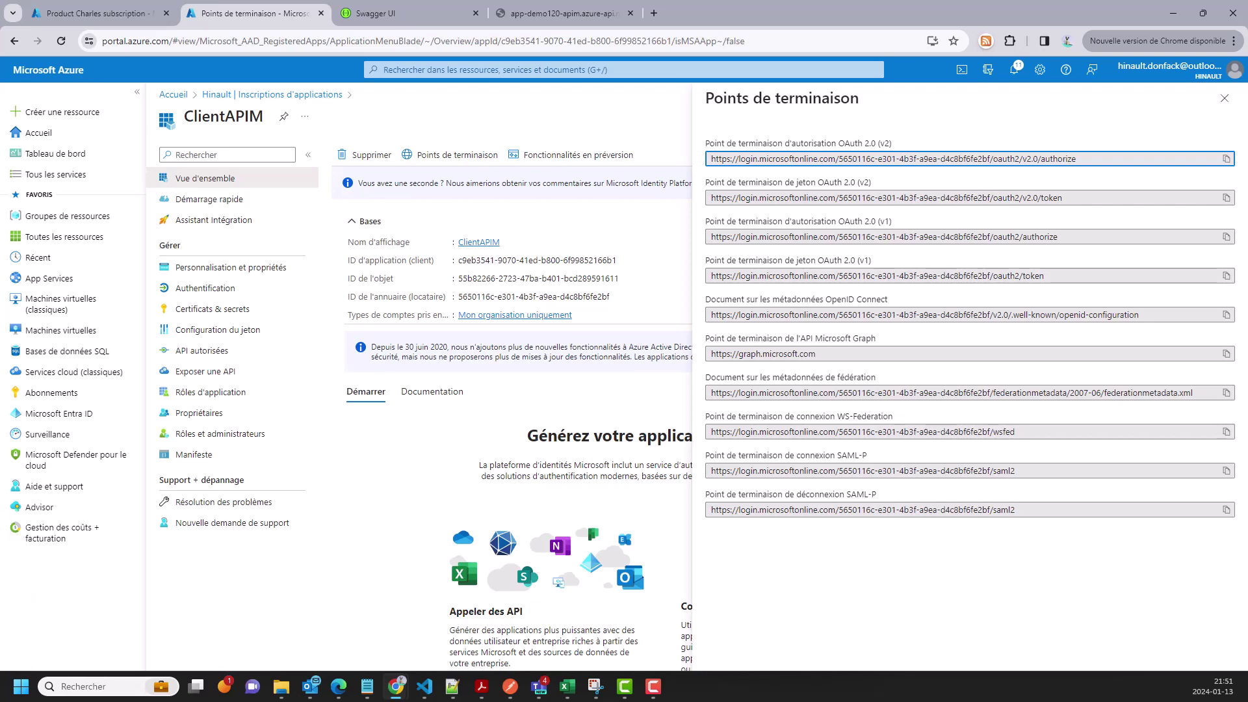
Switch to Postman, create a blank collection and add a new request to it.
left_click(510, 686)
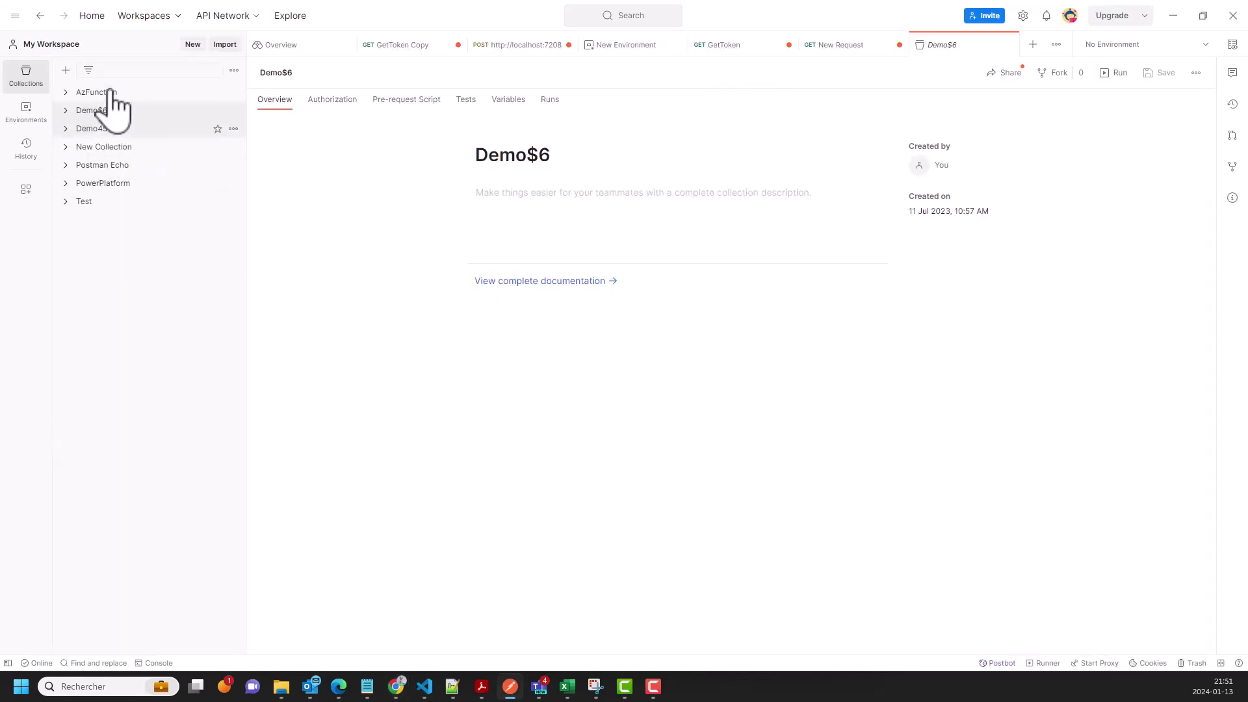
left_click(66, 70)
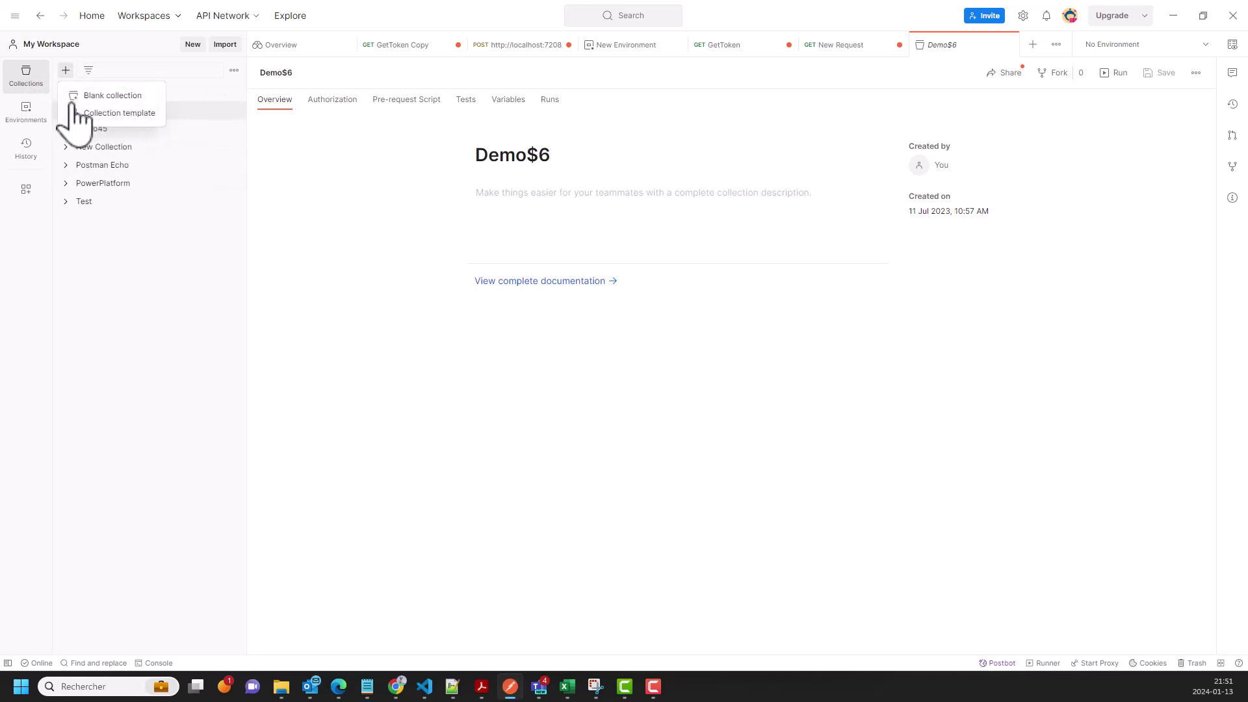
left_click(116, 97)
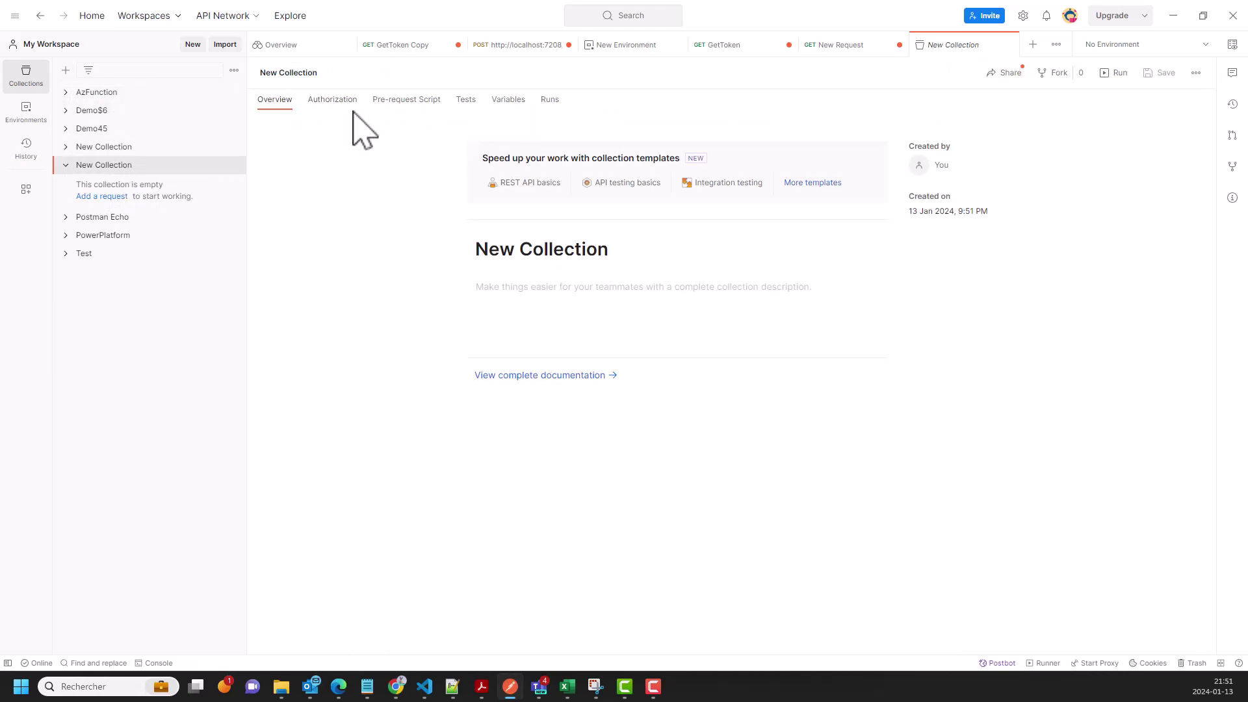
right_click(170, 170)
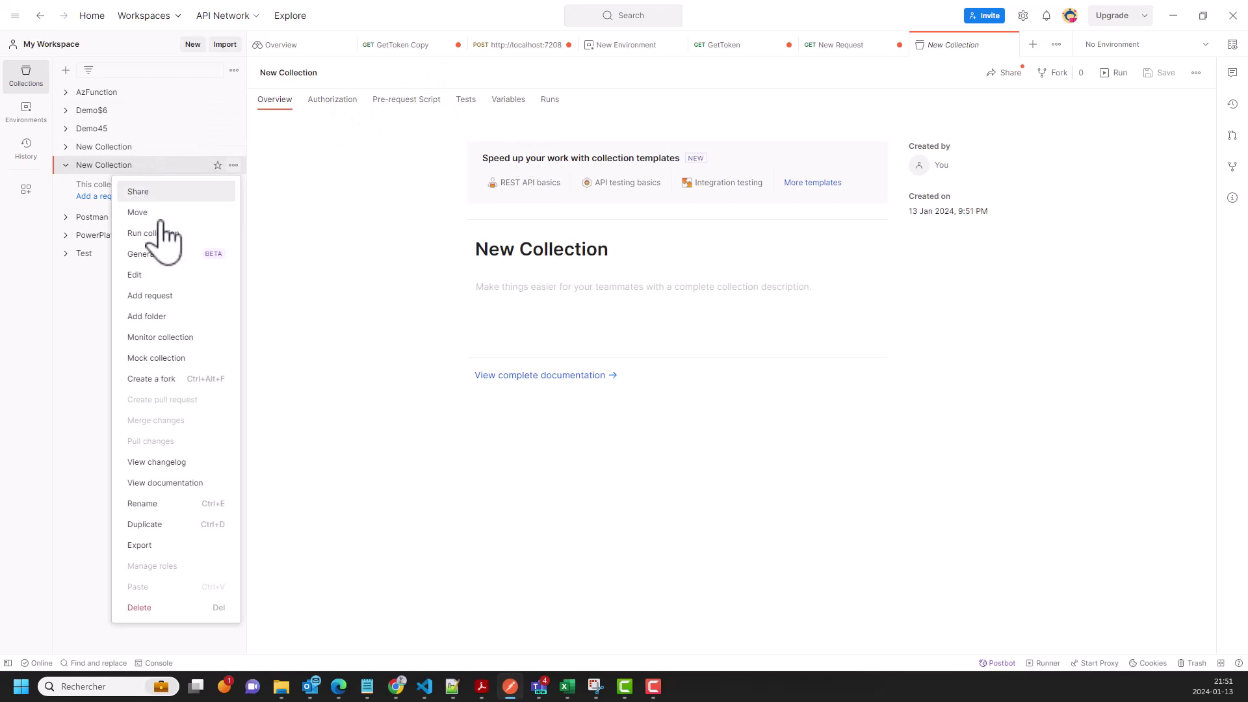
left_click(151, 295)
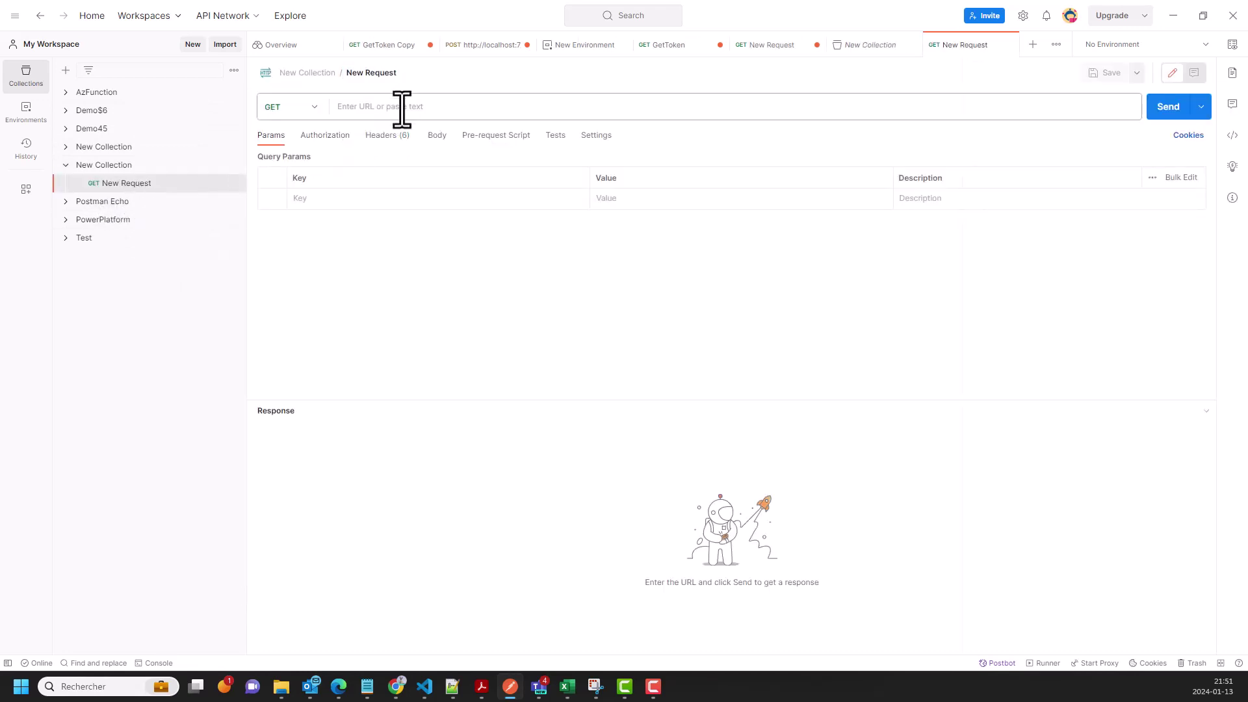
Copy the full WeatherForecast URL, including its subscription key, from the browser and paste it as the new Postman request's URL.
left_click(394, 107)
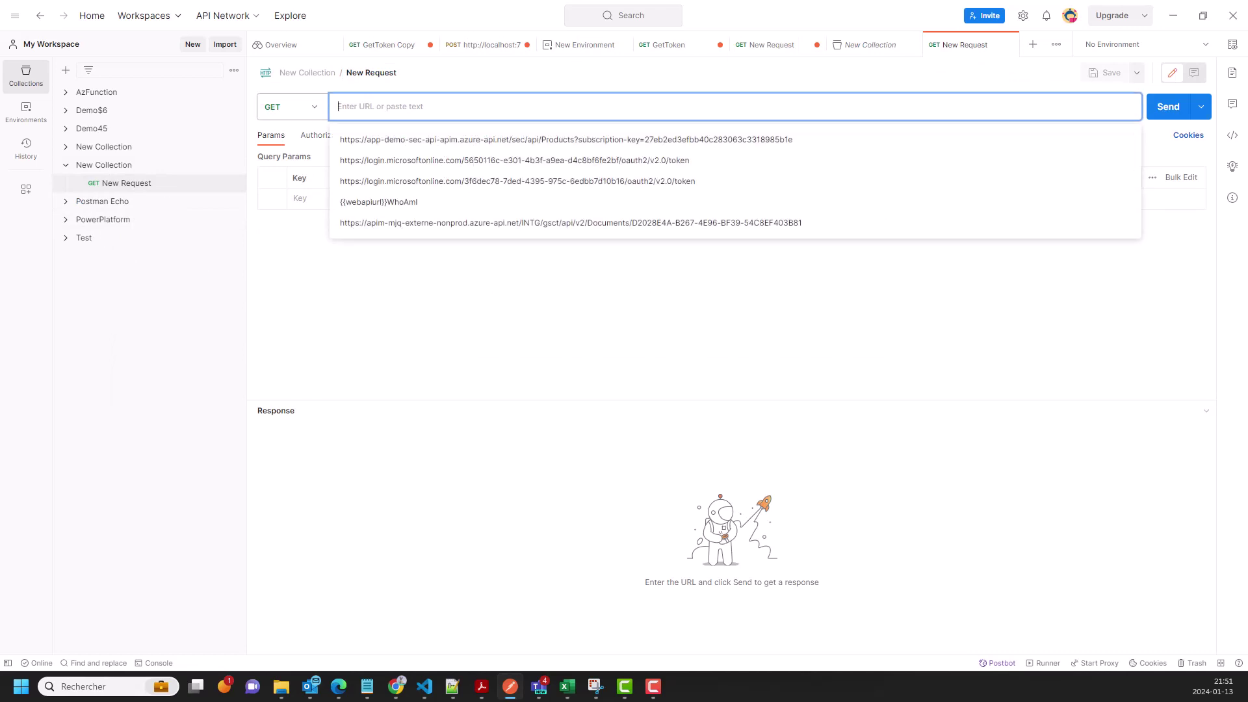
key("alt+Tab")
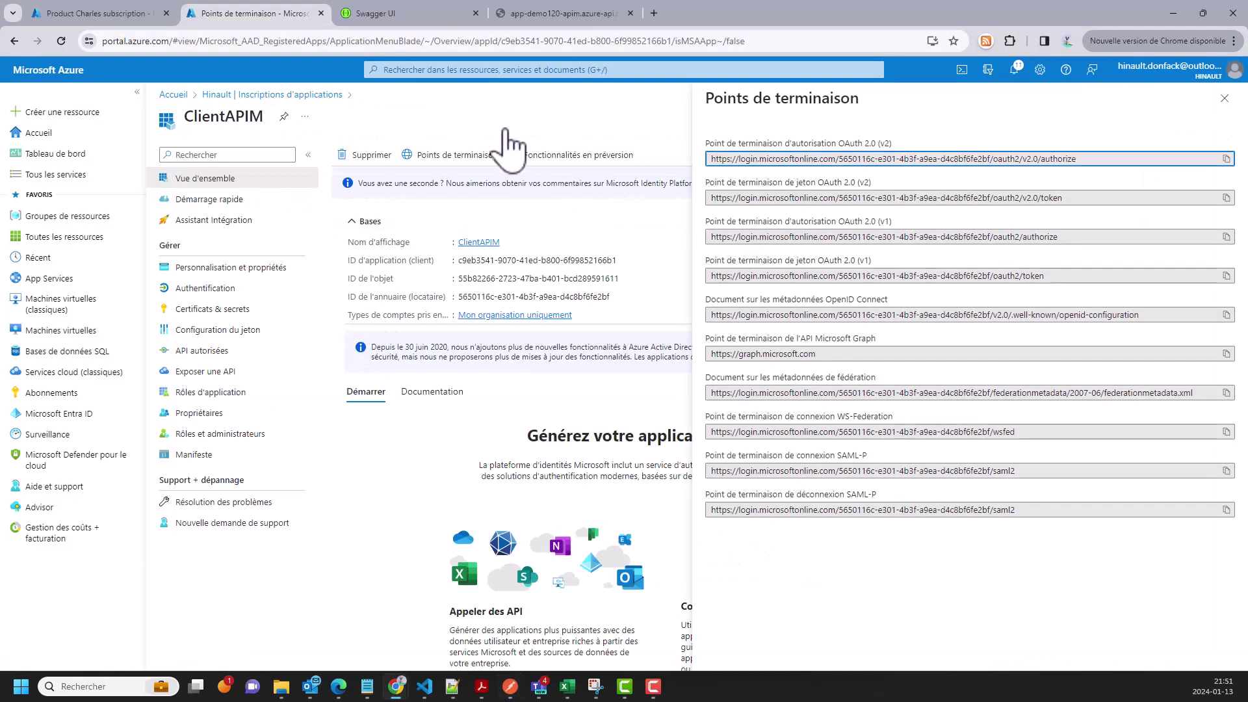
left_click(539, 13)
left_click(593, 40)
key("ctrl+c")
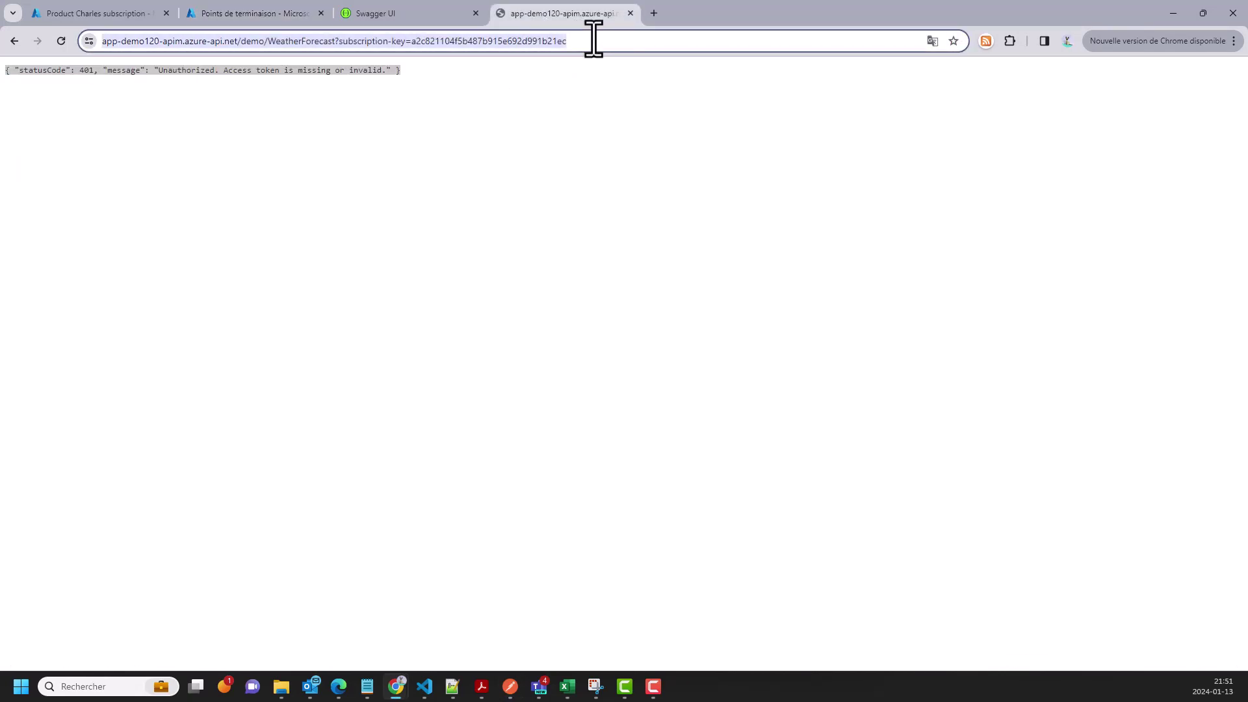
left_click(594, 41)
left_click_drag(612, 46, 62, 38)
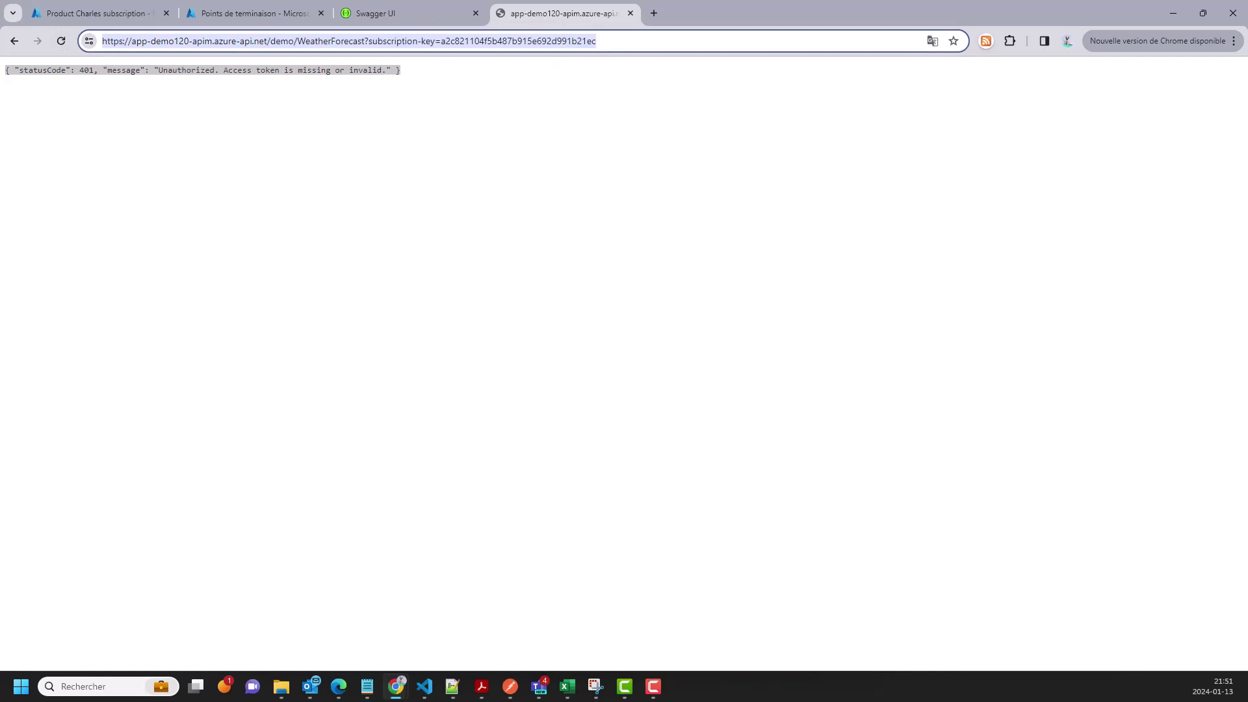
key("alt+Tab")
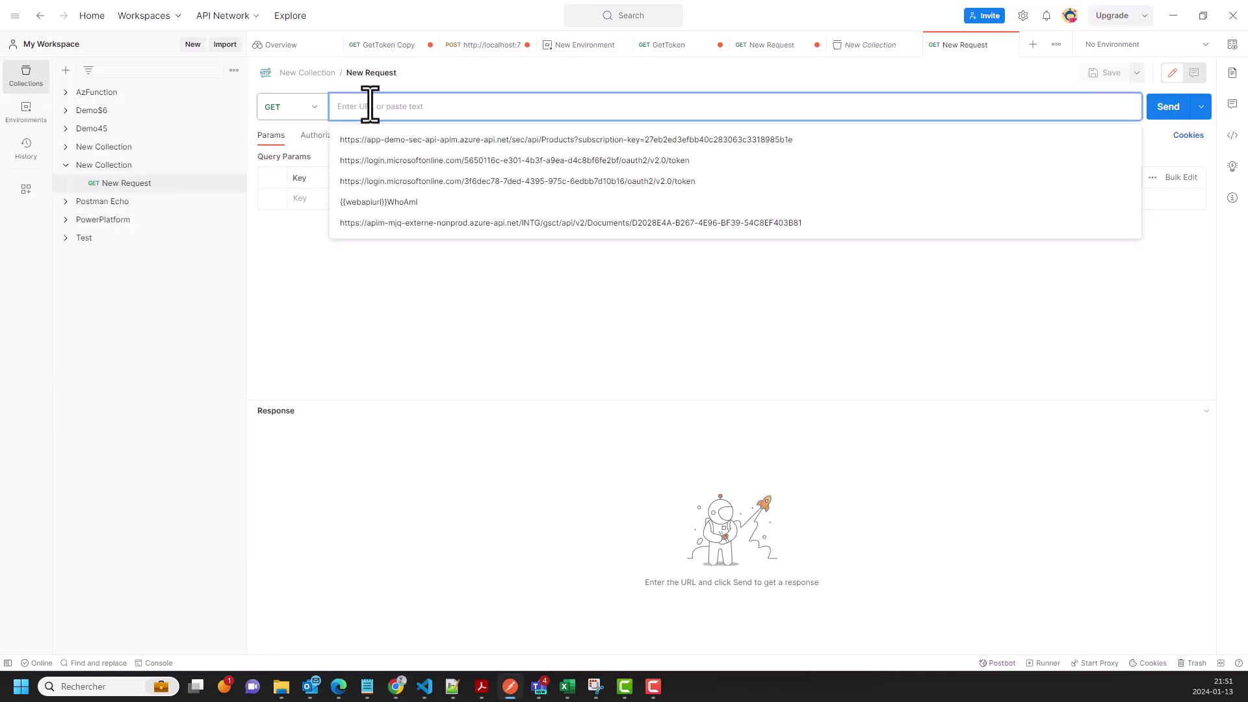
key("ctrl+v")
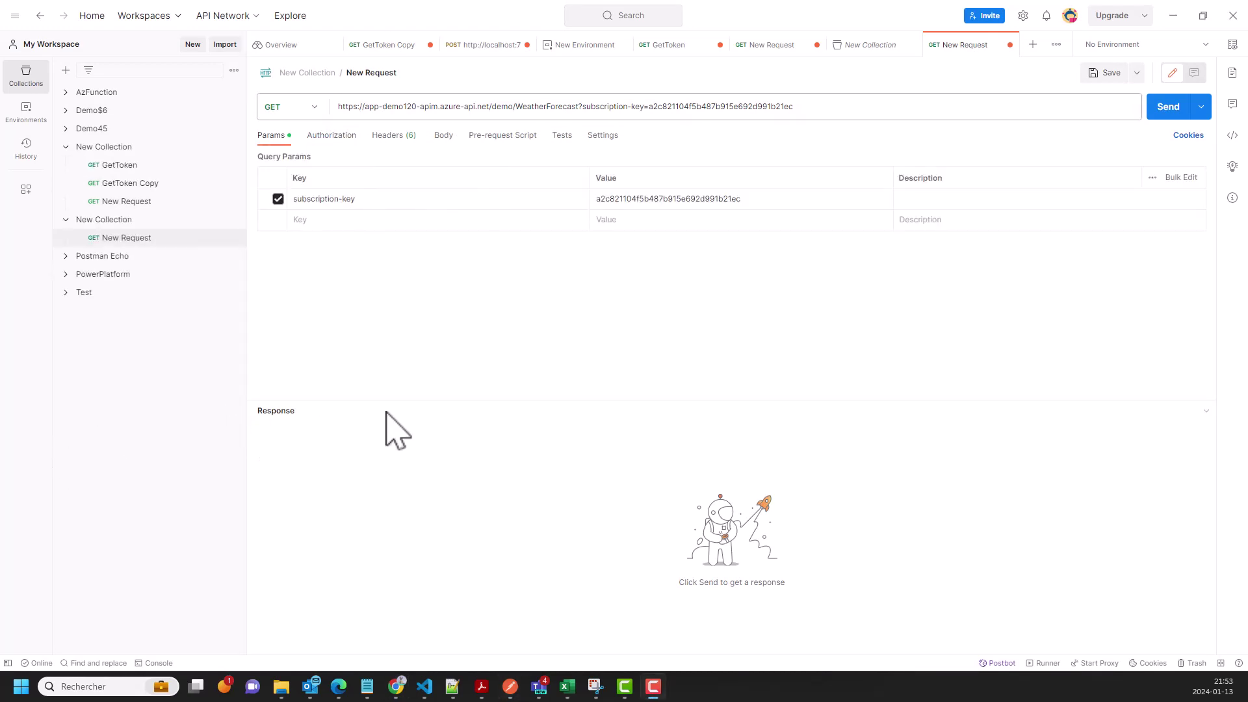
Set the new request's authorization type to OAuth 2.0.
left_click(332, 138)
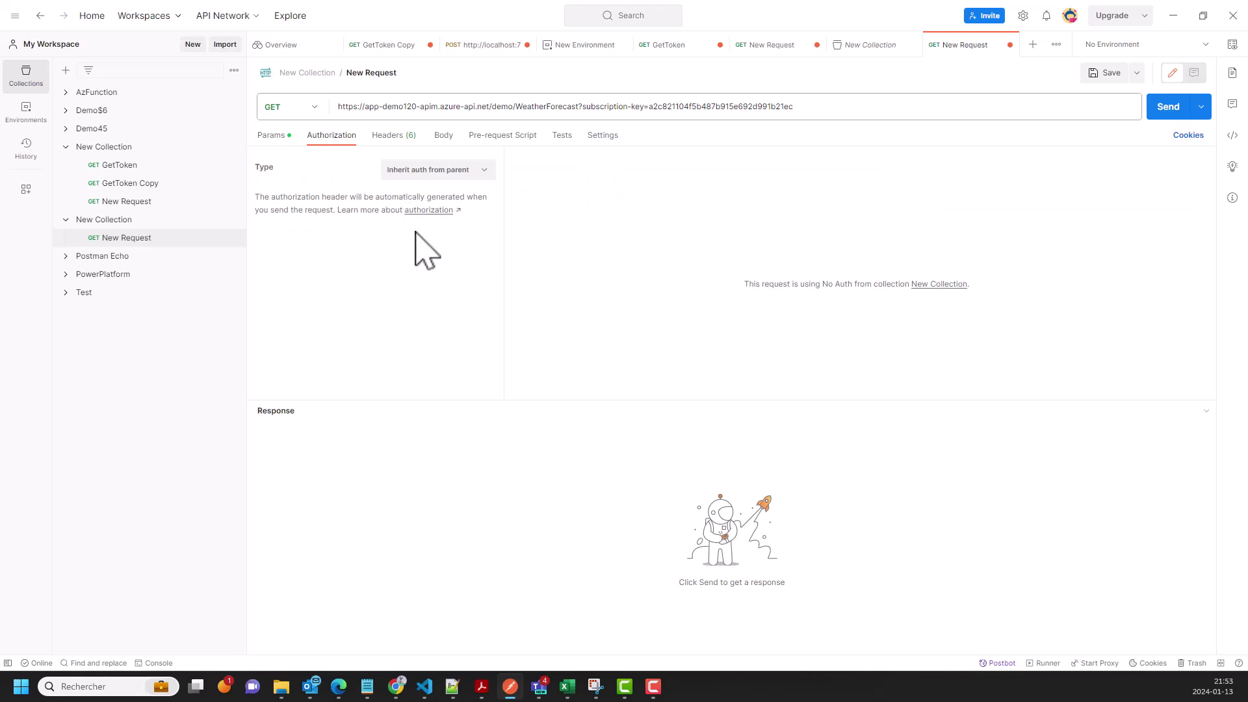
left_click(408, 173)
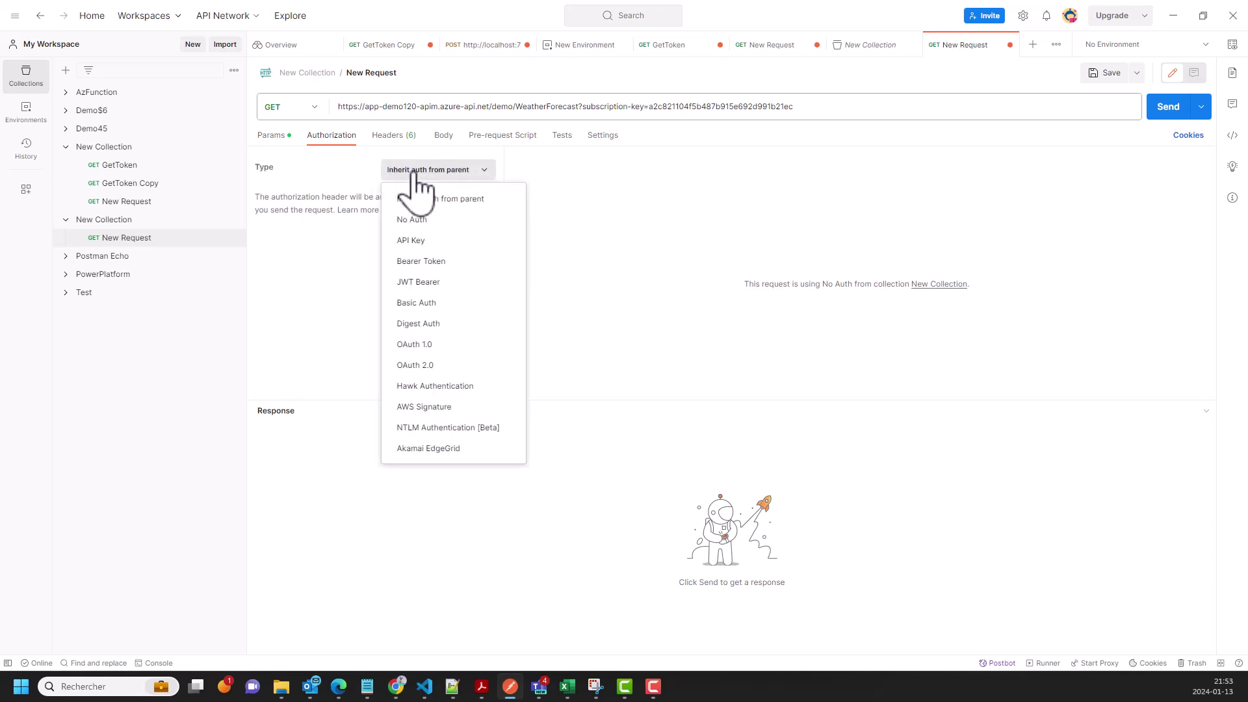
left_click(429, 365)
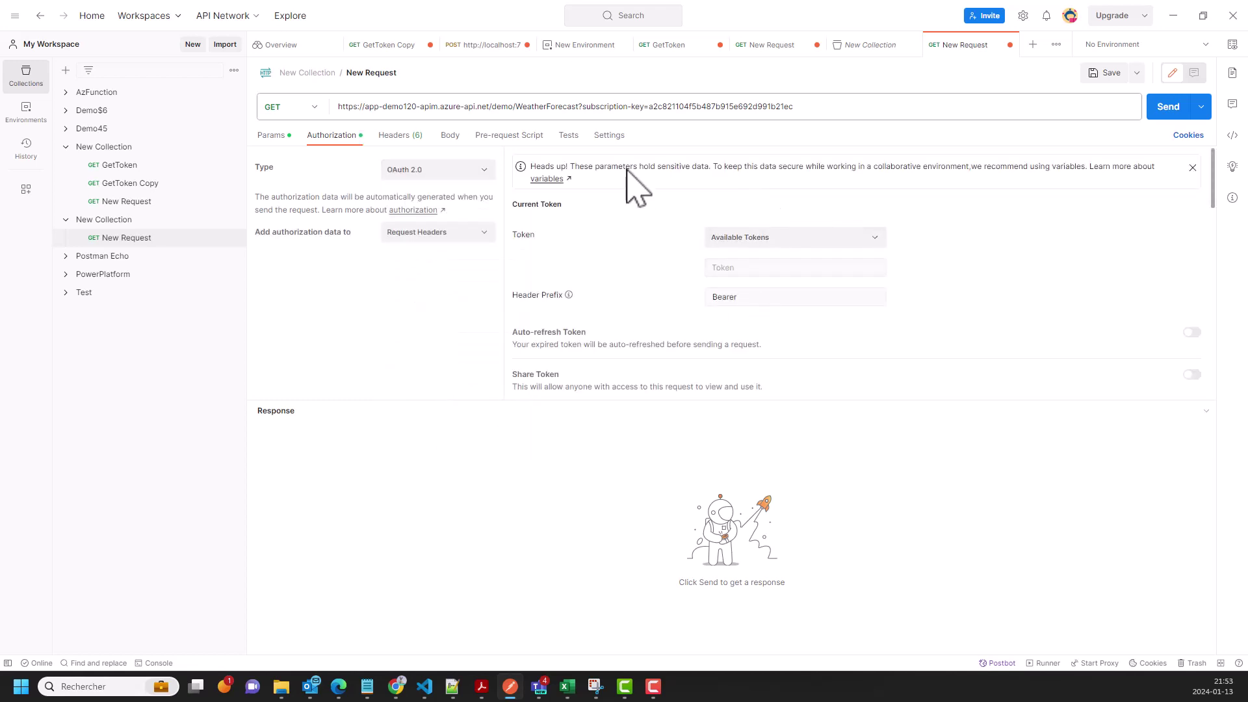
Examine the OAuth 2.0 settings for the current token, the available tokens and the new token configuration.
scroll(920, 273, "down", 2)
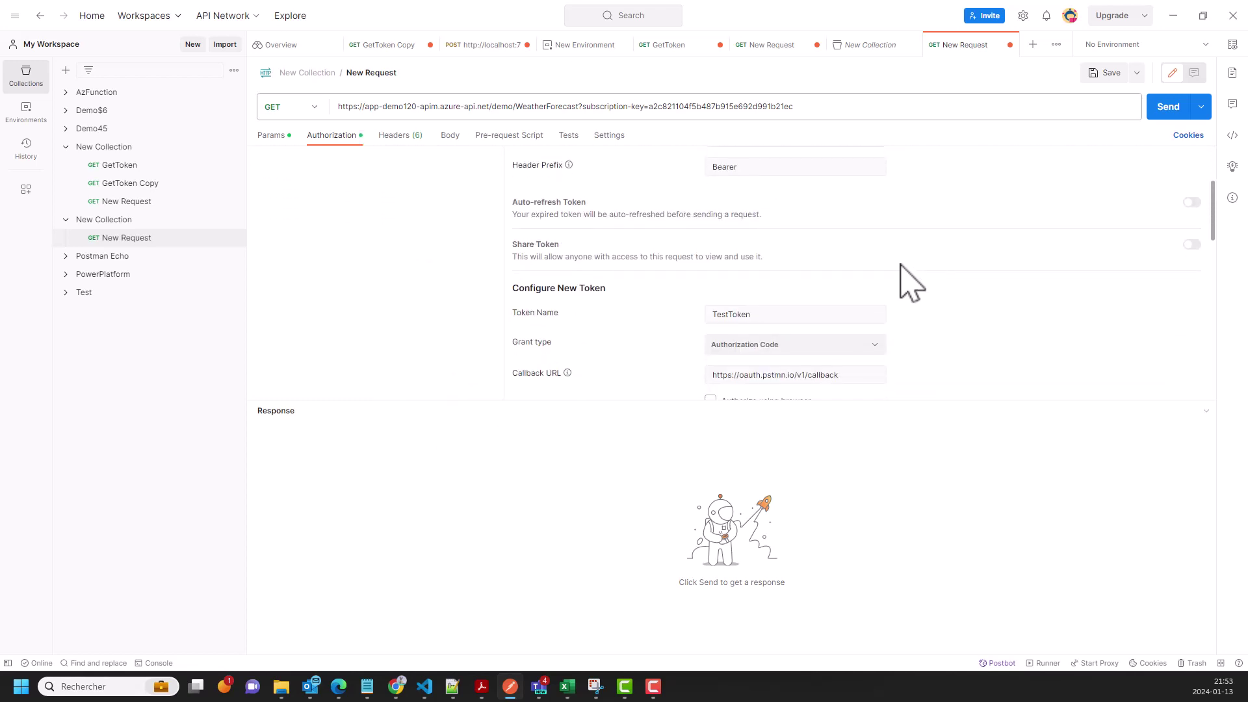
scroll(904, 273, "up", 1)
scroll(913, 280, "up", 2)
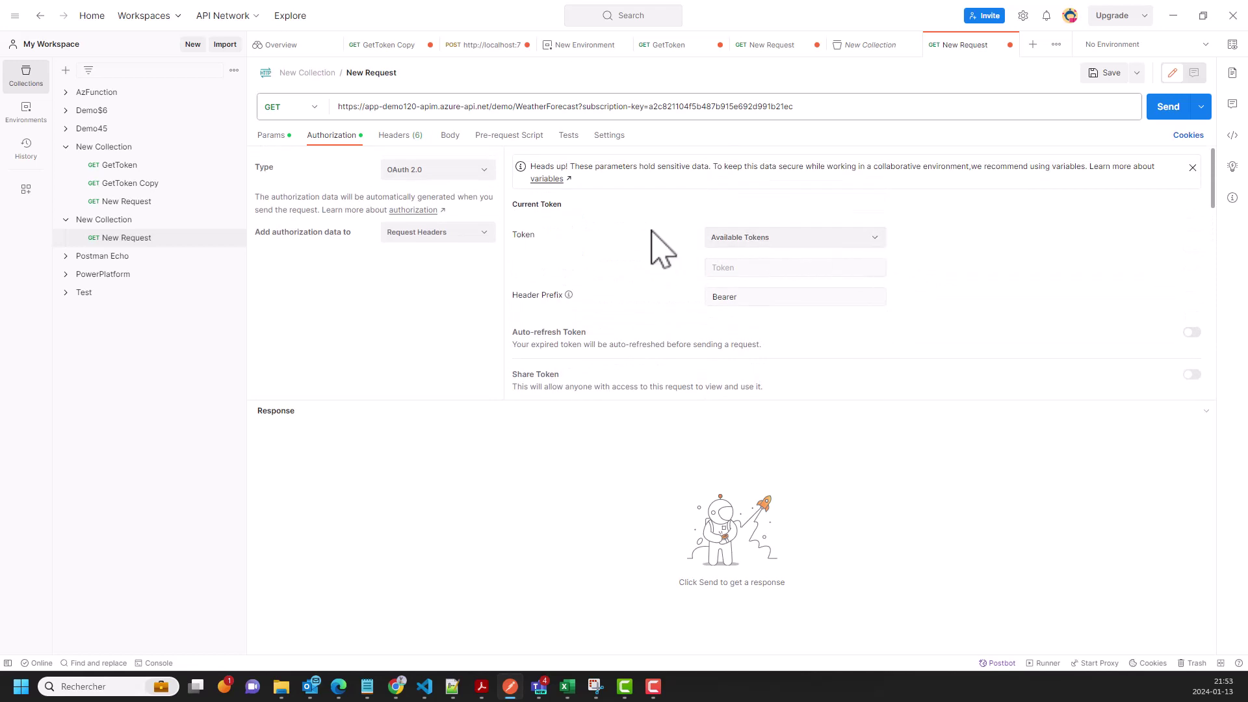
left_click(741, 239)
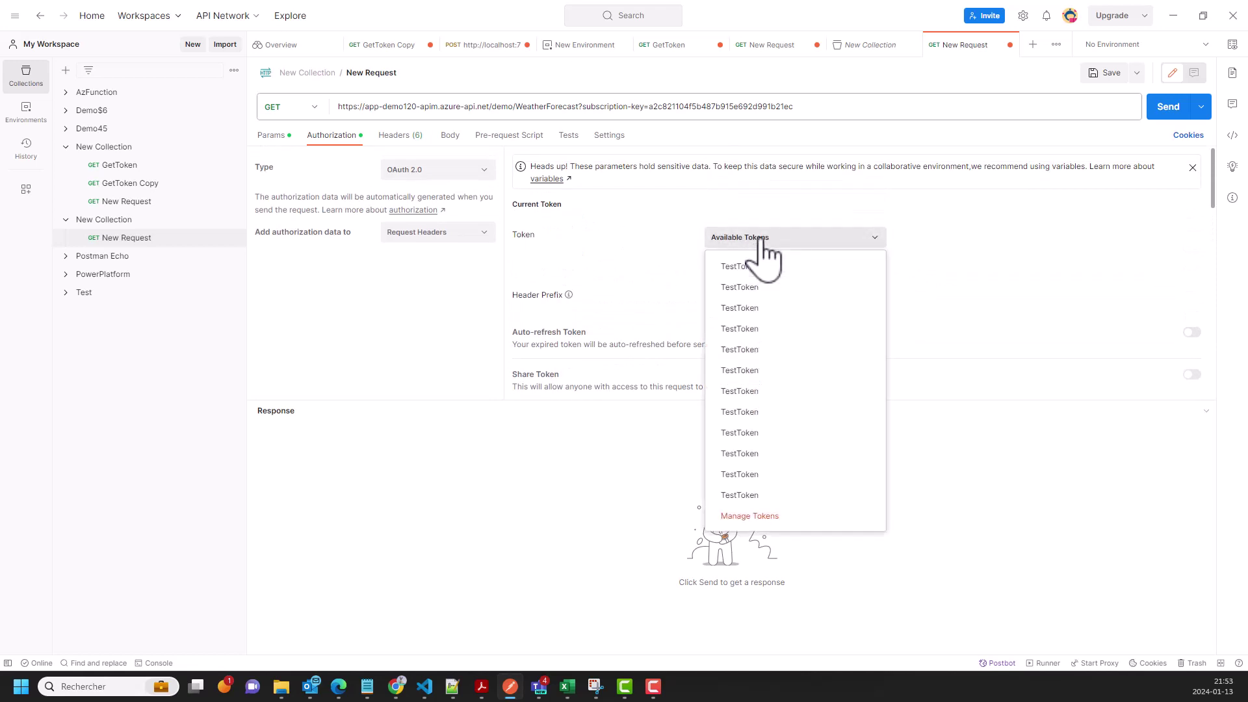
left_click(574, 212)
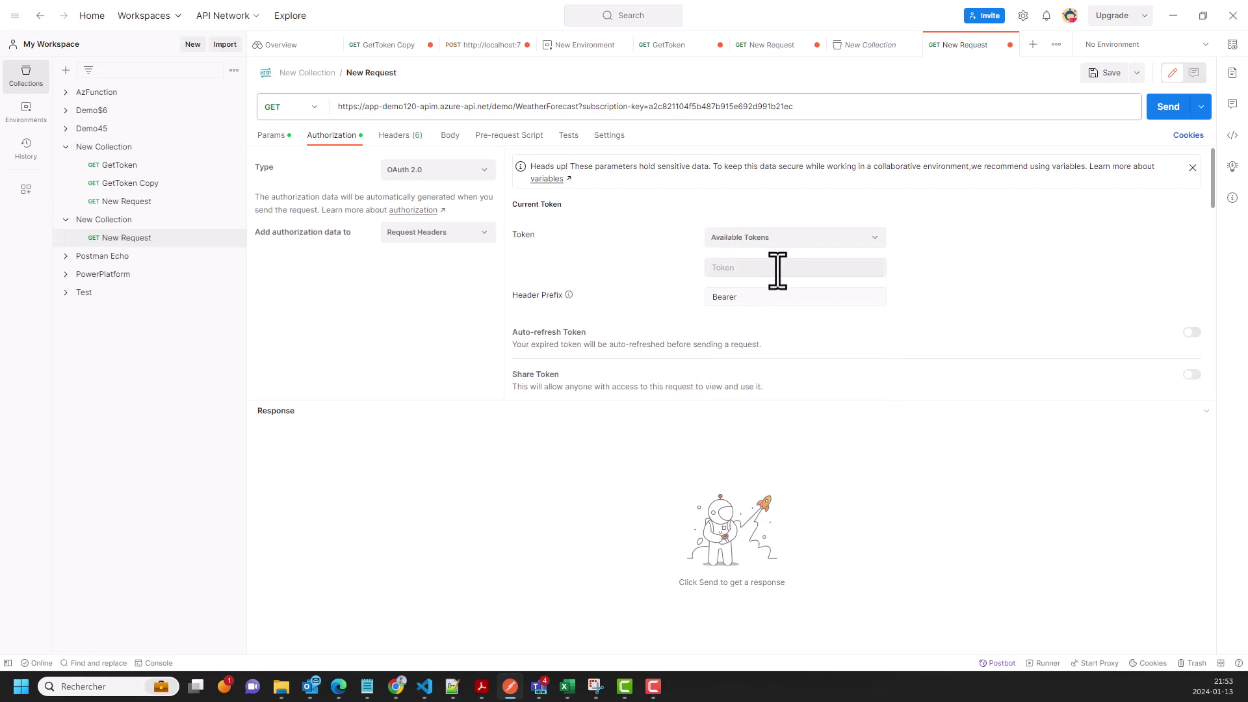
scroll(789, 270, "down", 3)
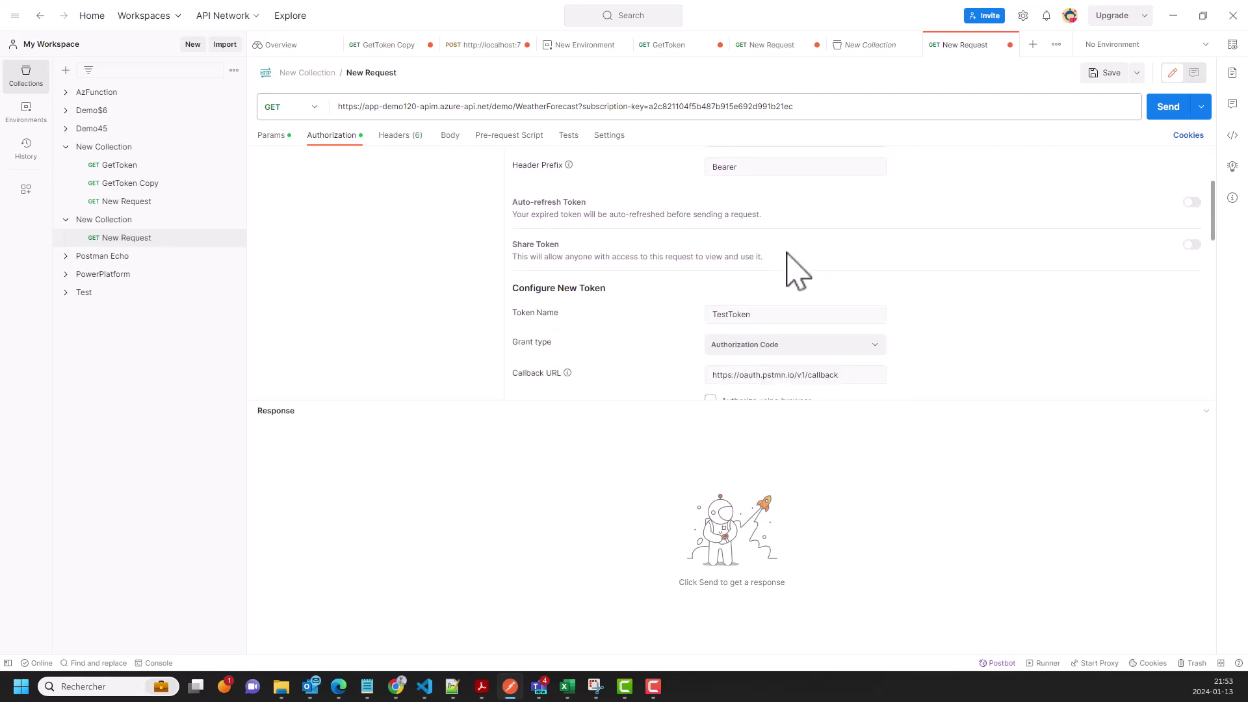
scroll(691, 265, "up", 2)
scroll(579, 321, "down", 2)
left_click(761, 314)
scroll(758, 315, "up", 1)
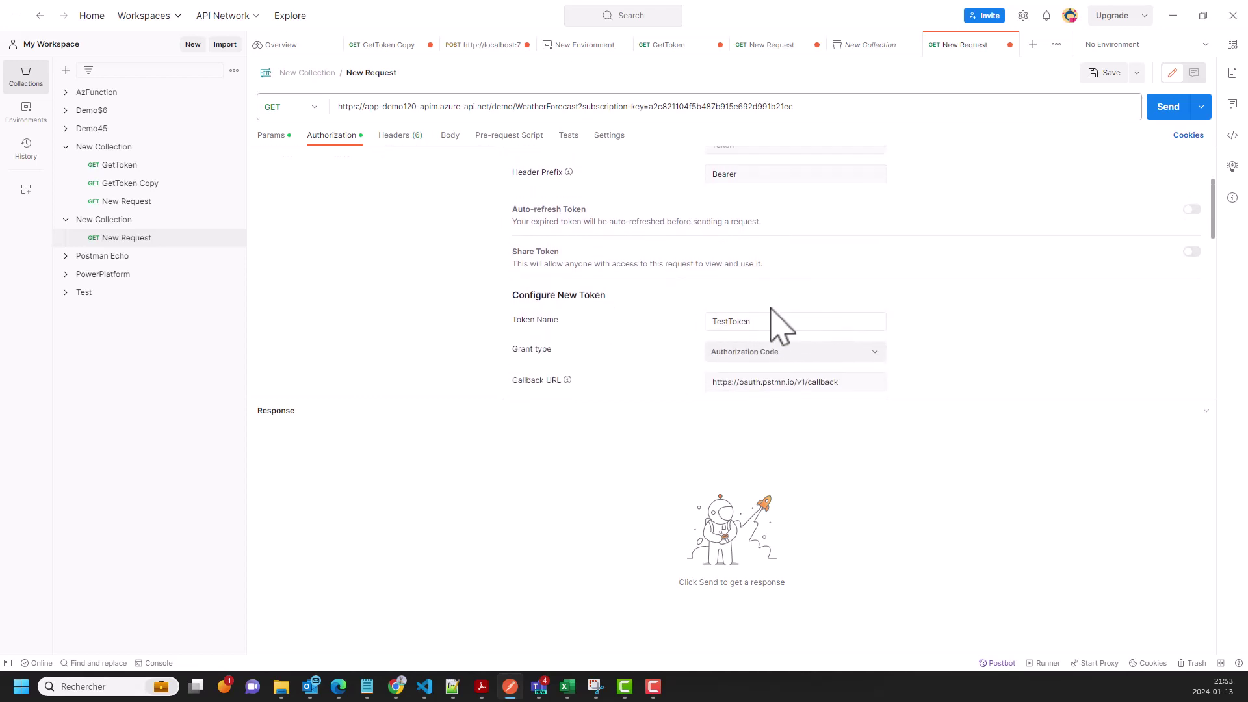
scroll(741, 335, "down", 1)
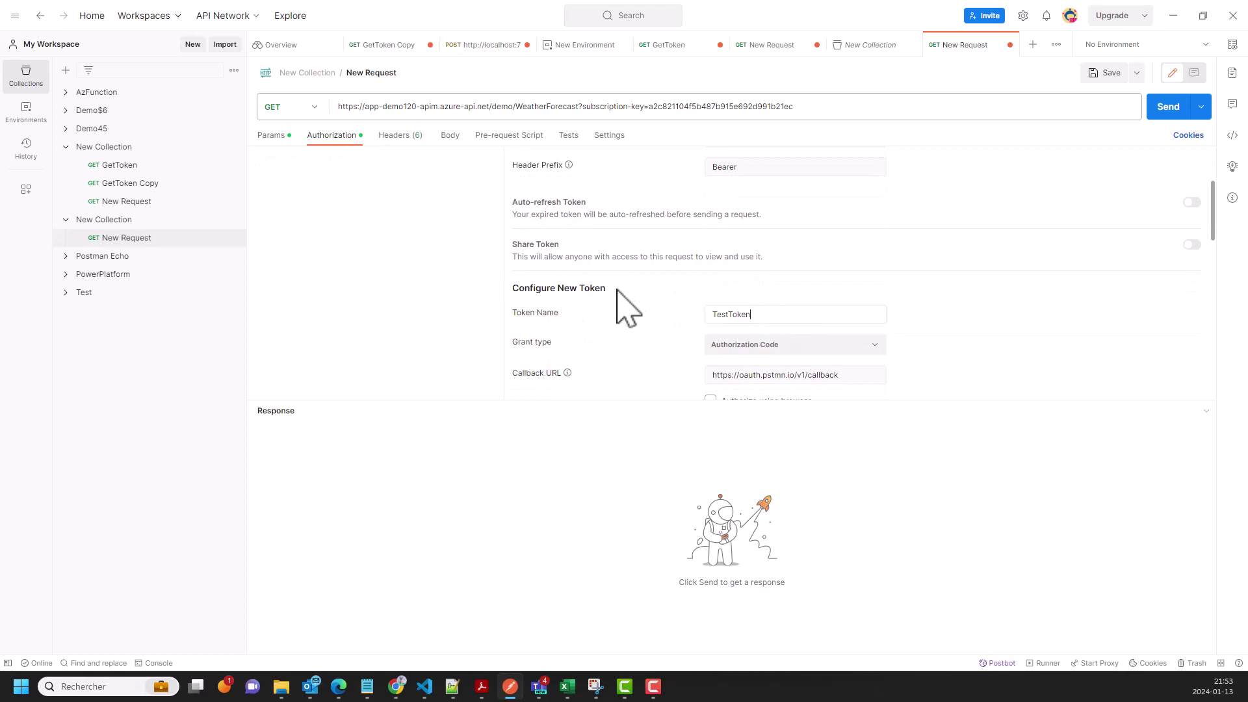
scroll(633, 279, "up", 3)
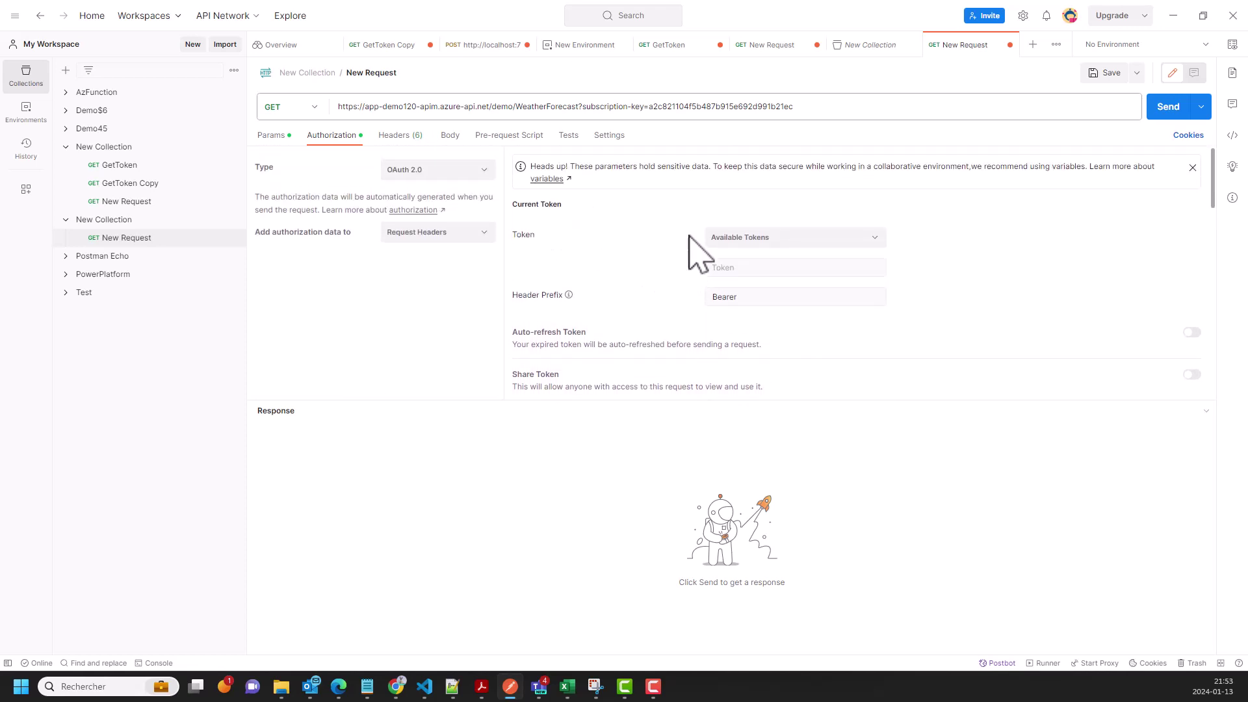
scroll(699, 254, "down", 2)
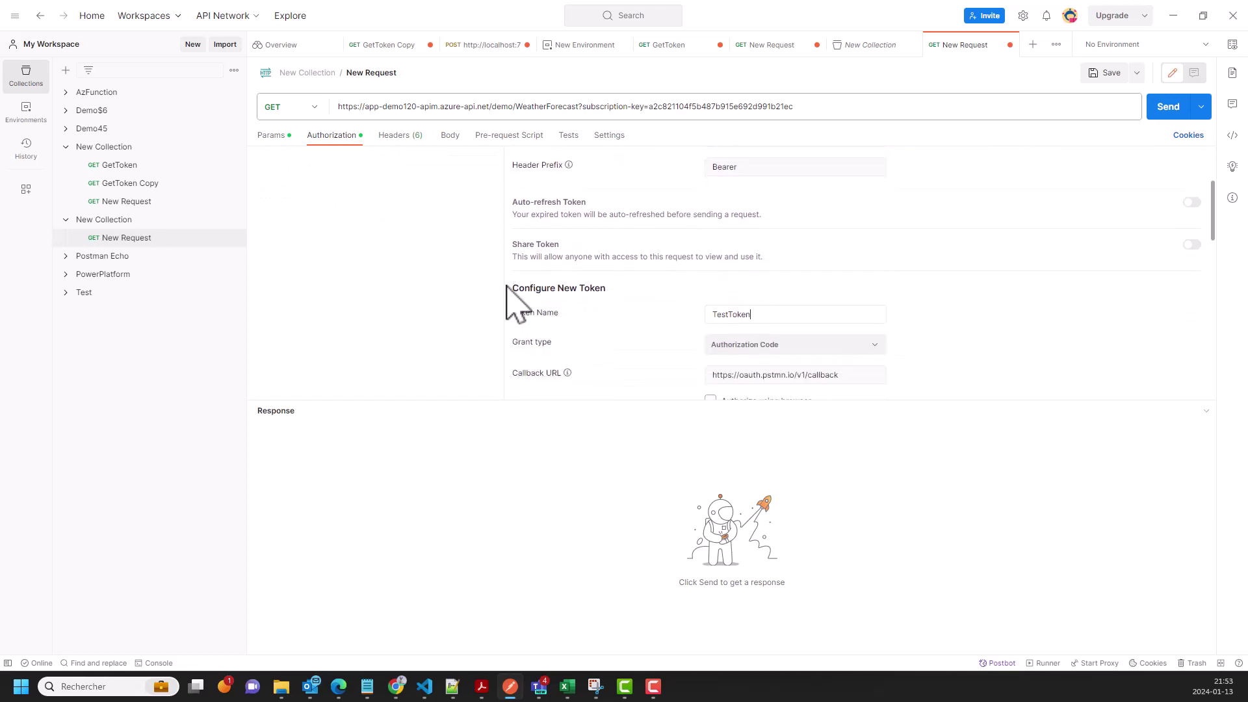
Name the new token APIMToken and choose Authorization Code as its grant type.
left_click_drag(507, 285, 610, 286)
left_click(768, 319)
left_click_drag(768, 321, 710, 312)
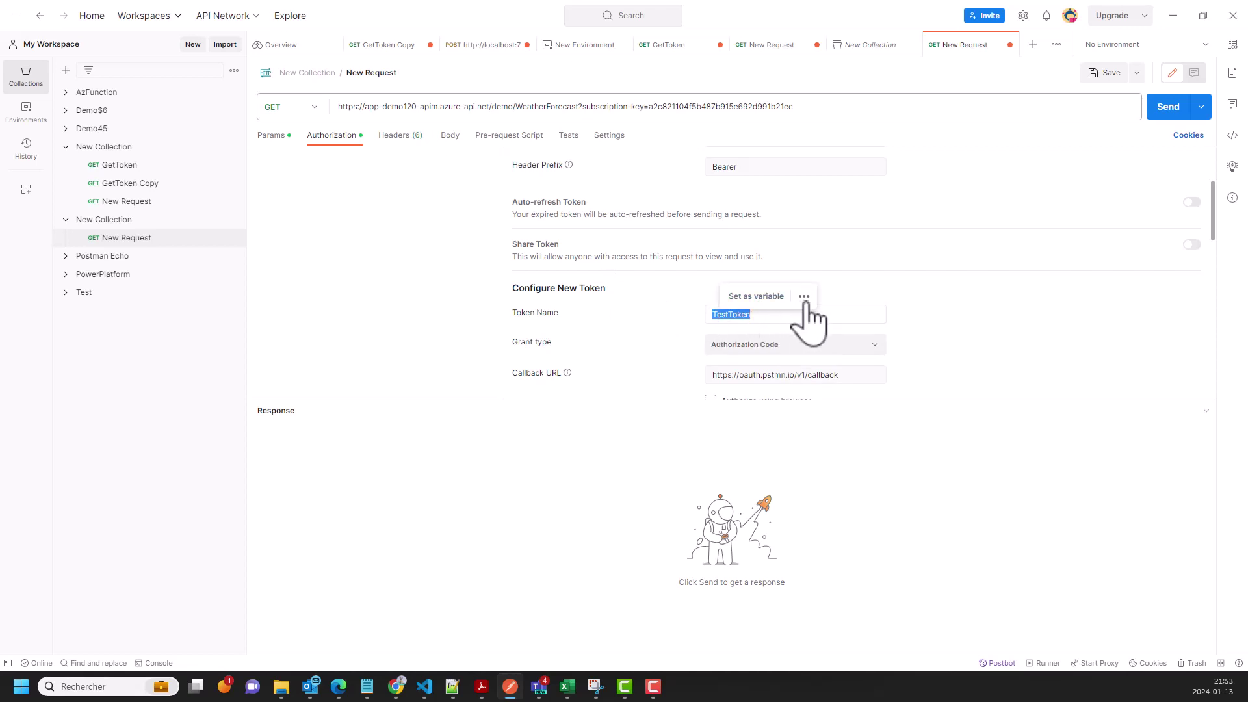
type("APIM")
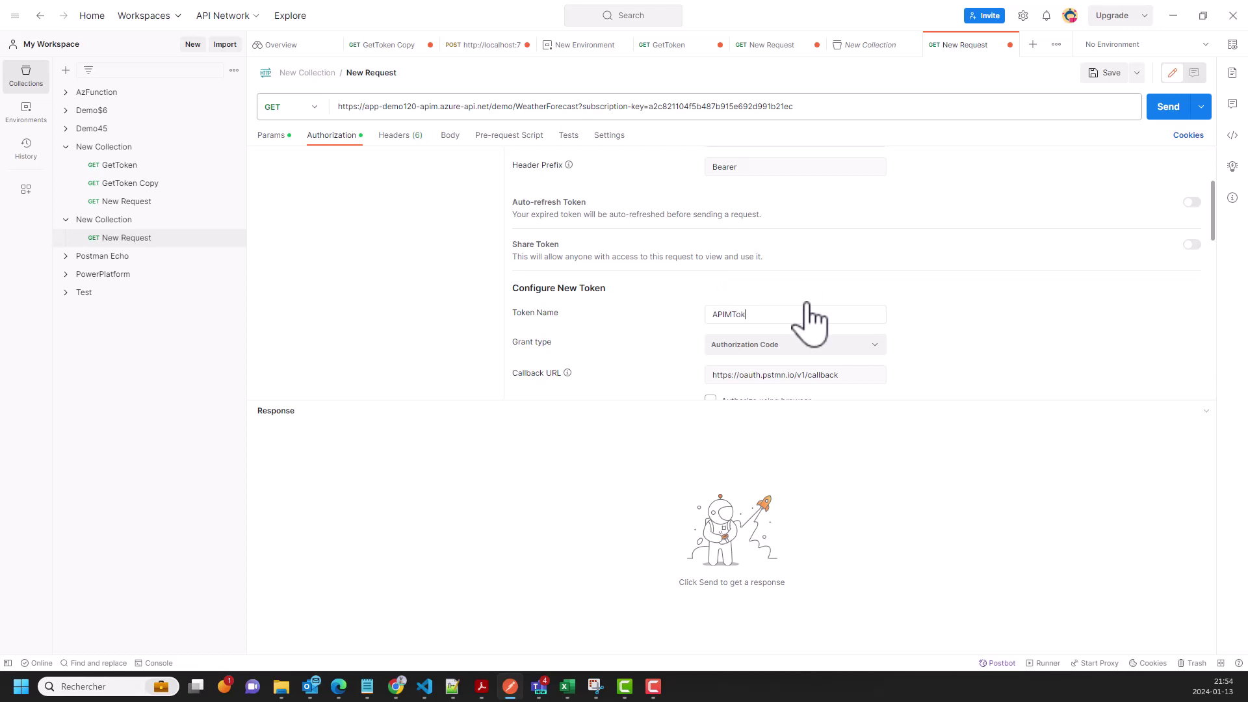
left_click(806, 311)
left_click(793, 345)
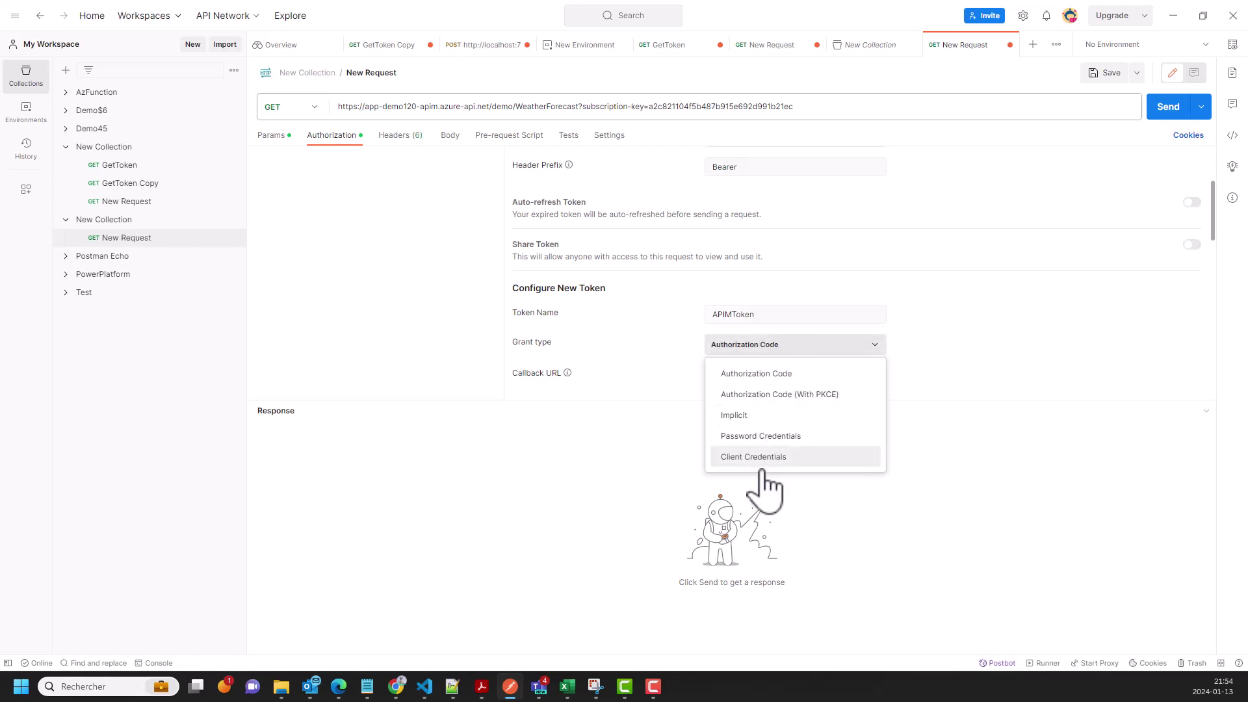
left_click(770, 375)
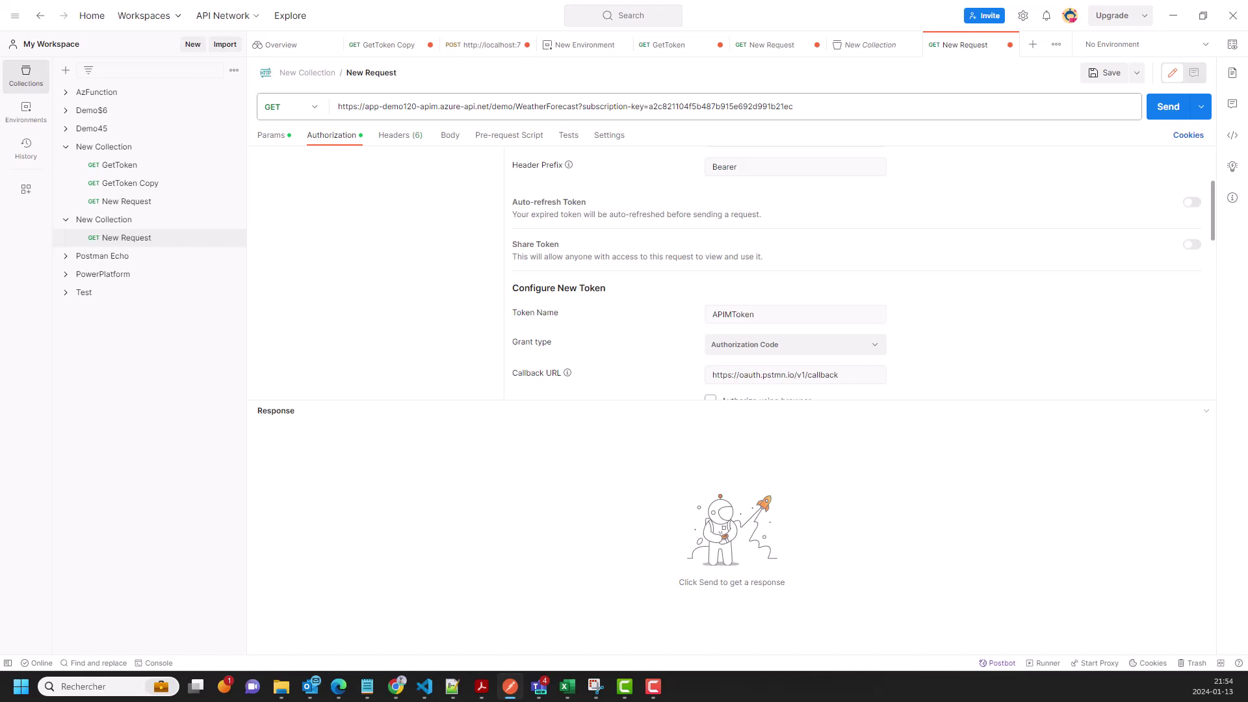
Compare the callback URL saved in the text notes with the new token's Callback URL.
key("alt+Tab")
left_click_drag(468, 408, 284, 404)
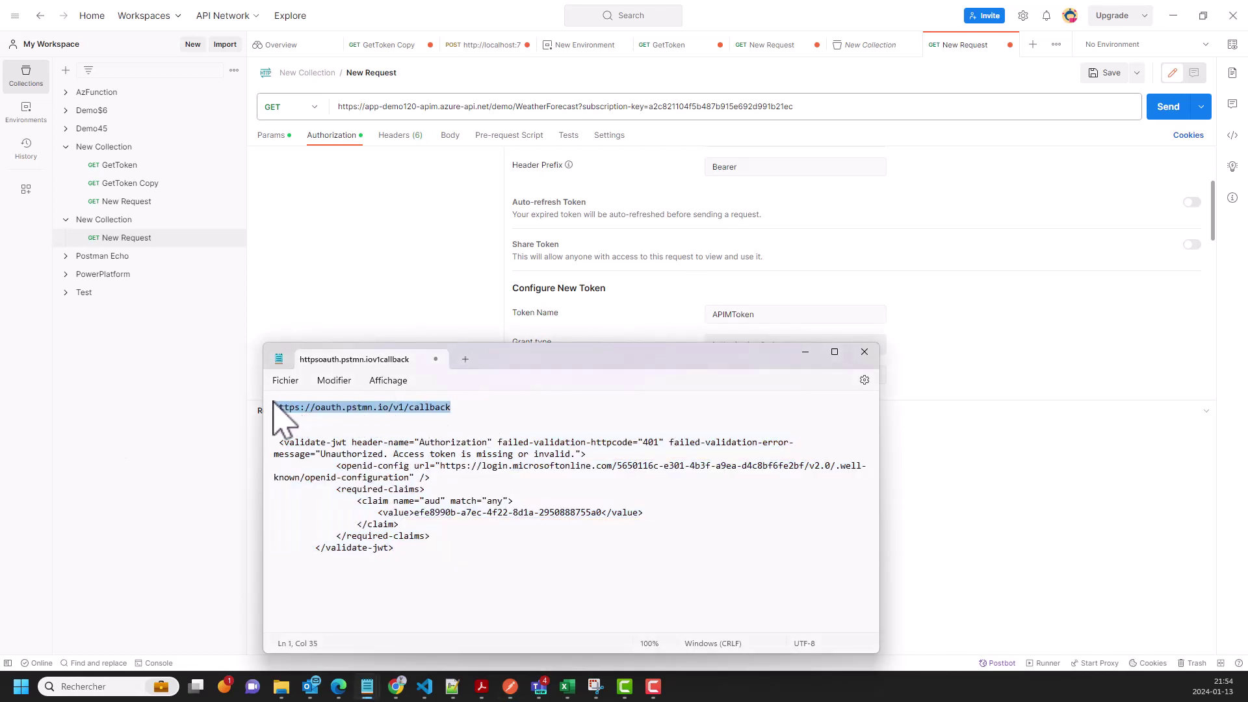
left_click(968, 322)
left_click(792, 351)
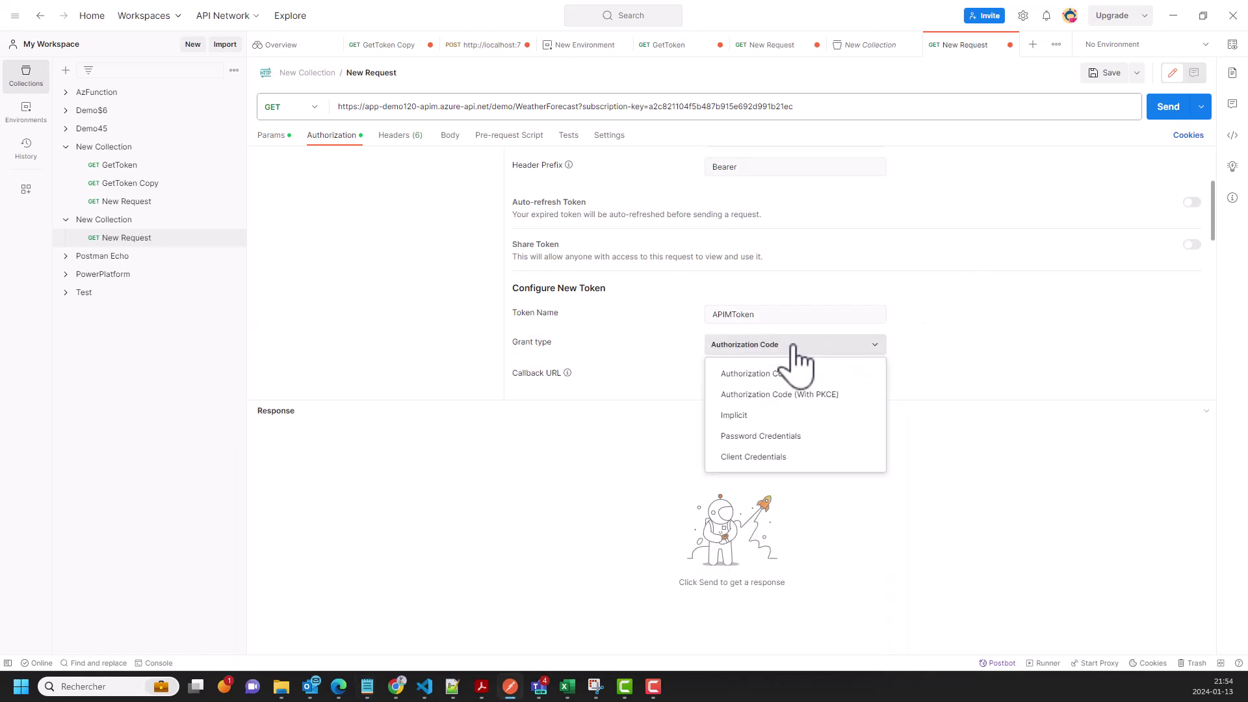
left_click(956, 342)
triple_click(834, 379)
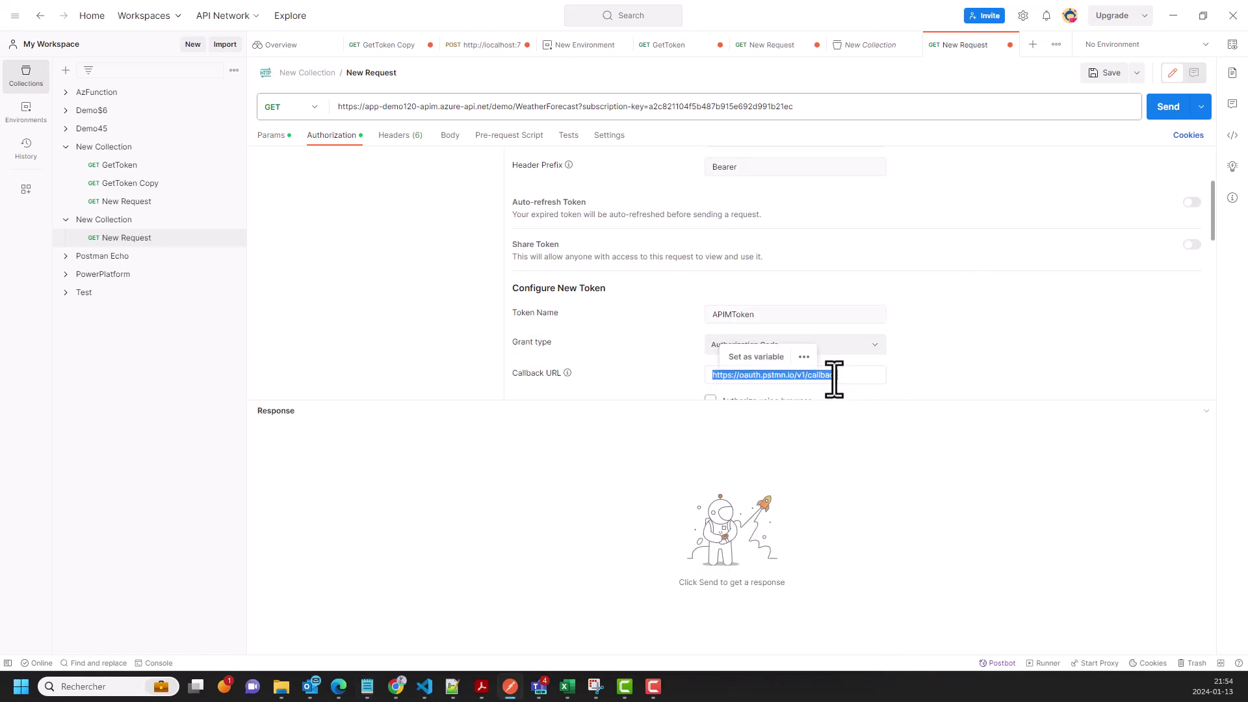
Copy the OAuth 2.0 (v2) authorization endpoint from ClientAPIM's endpoints in the Azure portal and paste it as the Auth URL in Postman.
scroll(985, 333, "down", 1)
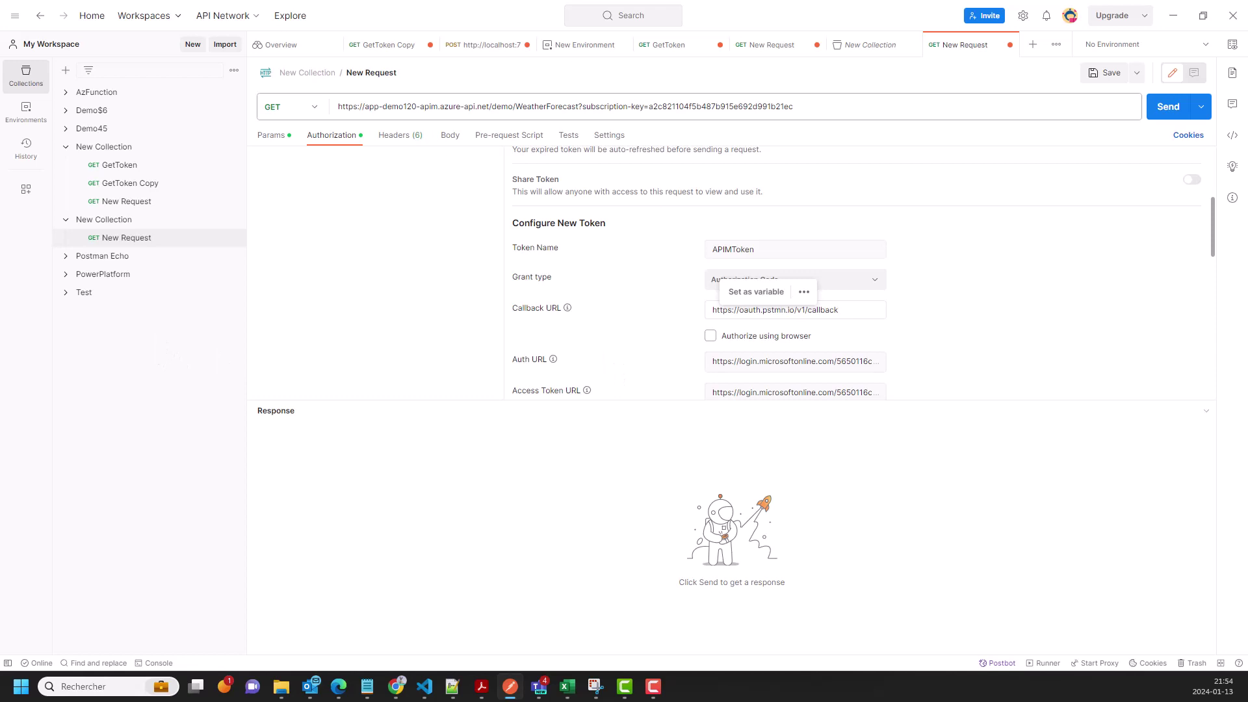
key("alt+Tab")
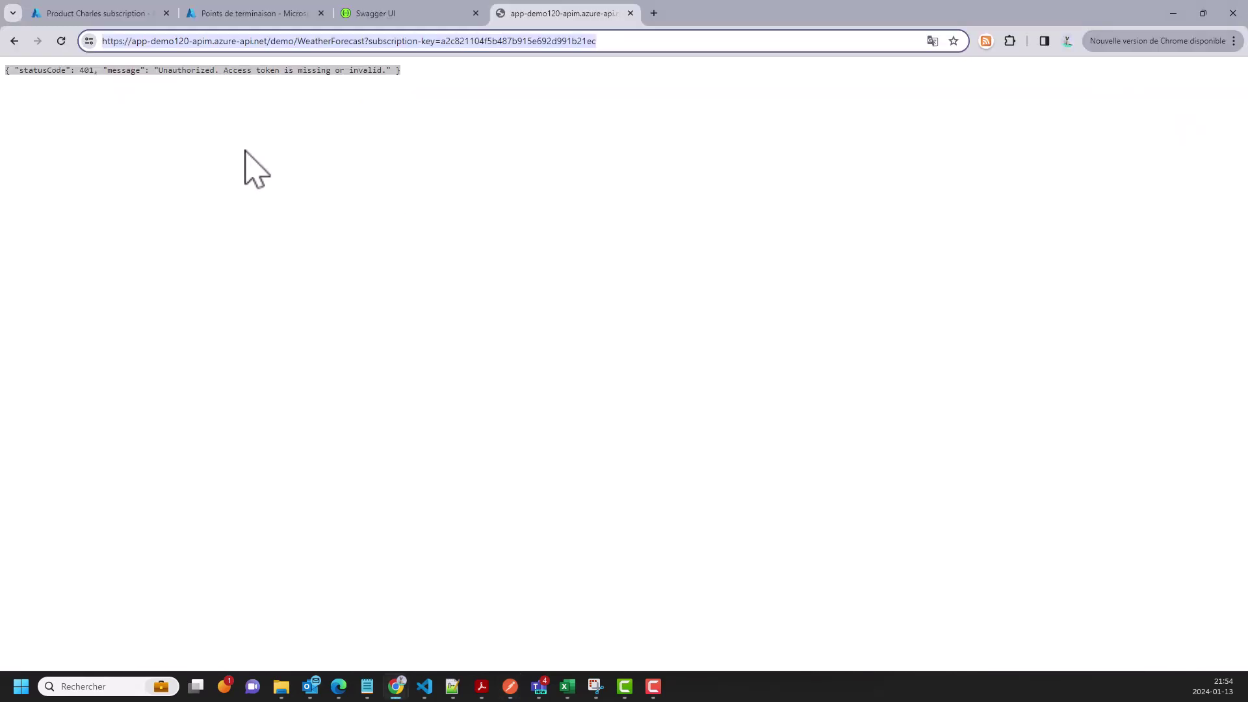
left_click(247, 13)
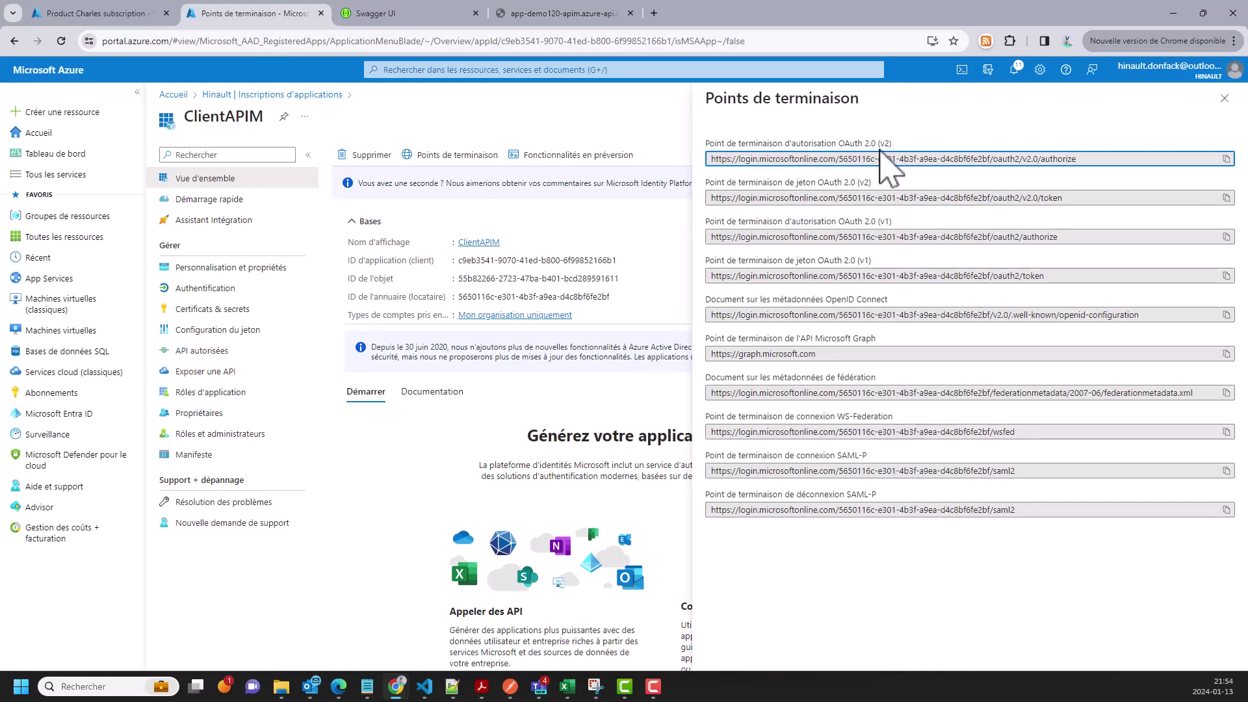
left_click(1225, 158)
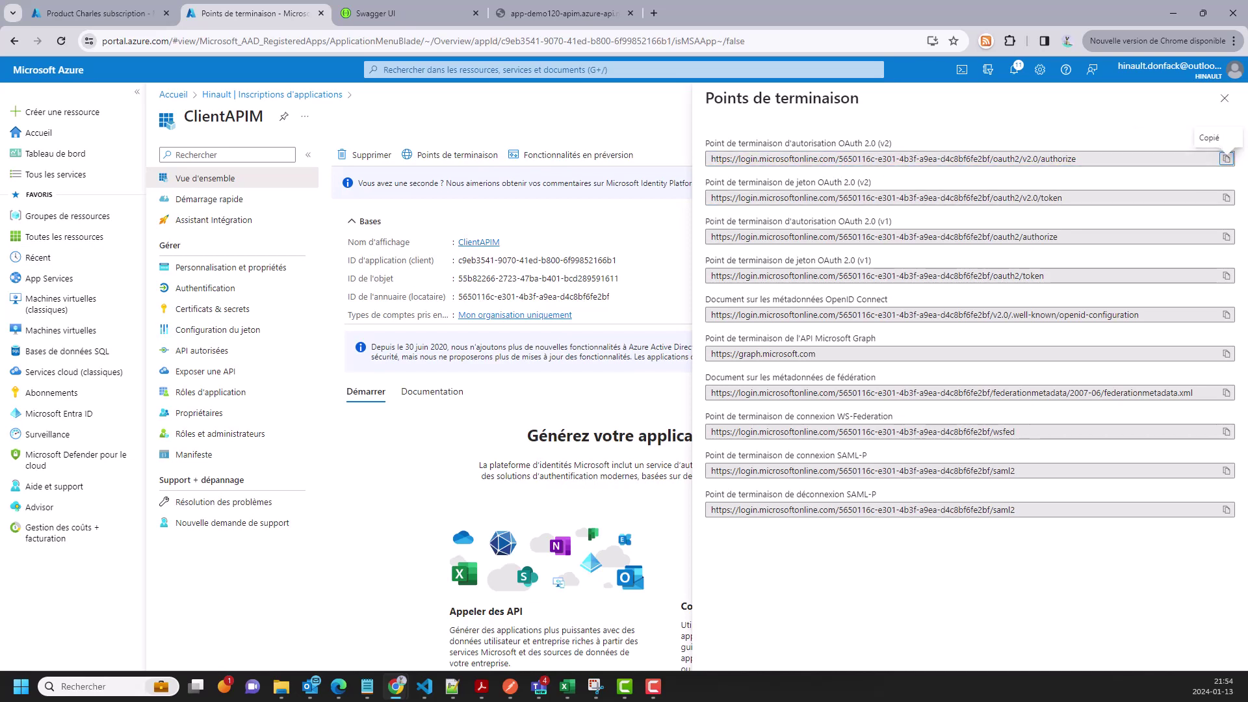
key("alt+Tab")
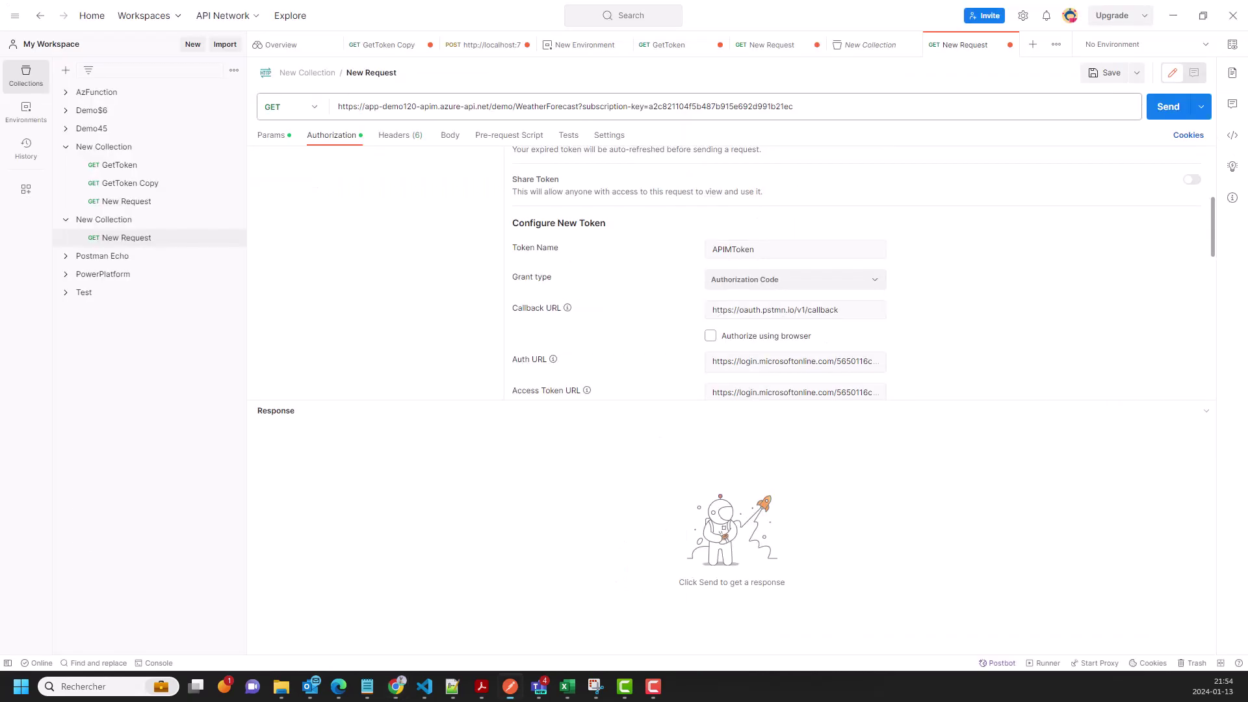
left_click(829, 361)
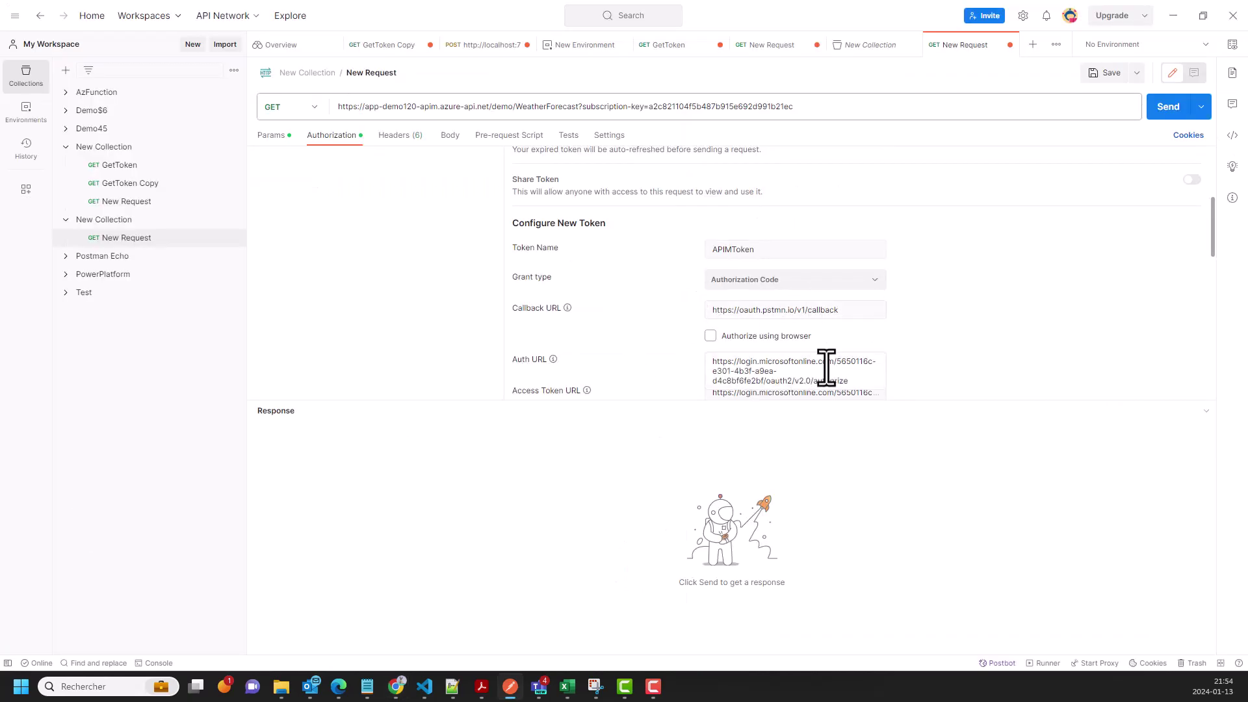
key("ctrl+a")
key("BackSpace")
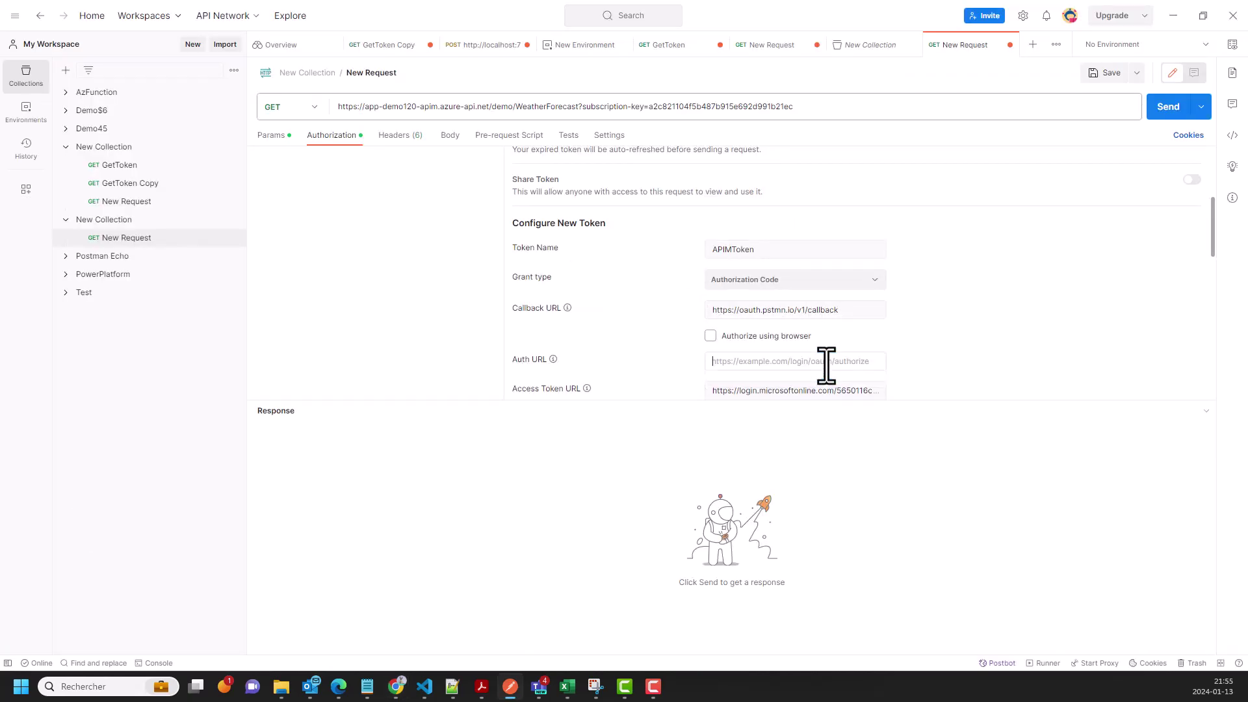
key("ctrl+v")
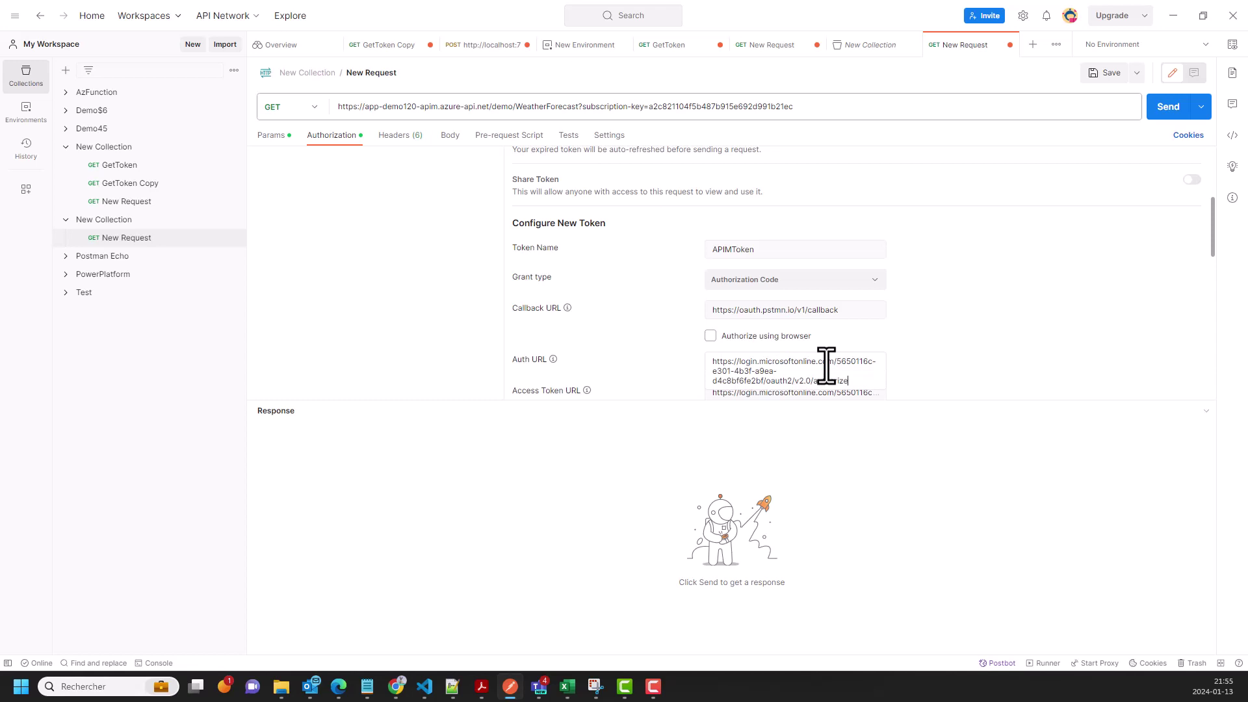
left_click(1006, 336)
Copy the OAuth 2.0 (v2) token endpoint from ClientAPIM's endpoints in the Azure portal and paste it as Postman's Access Token URL.
scroll(961, 351, "down", 2)
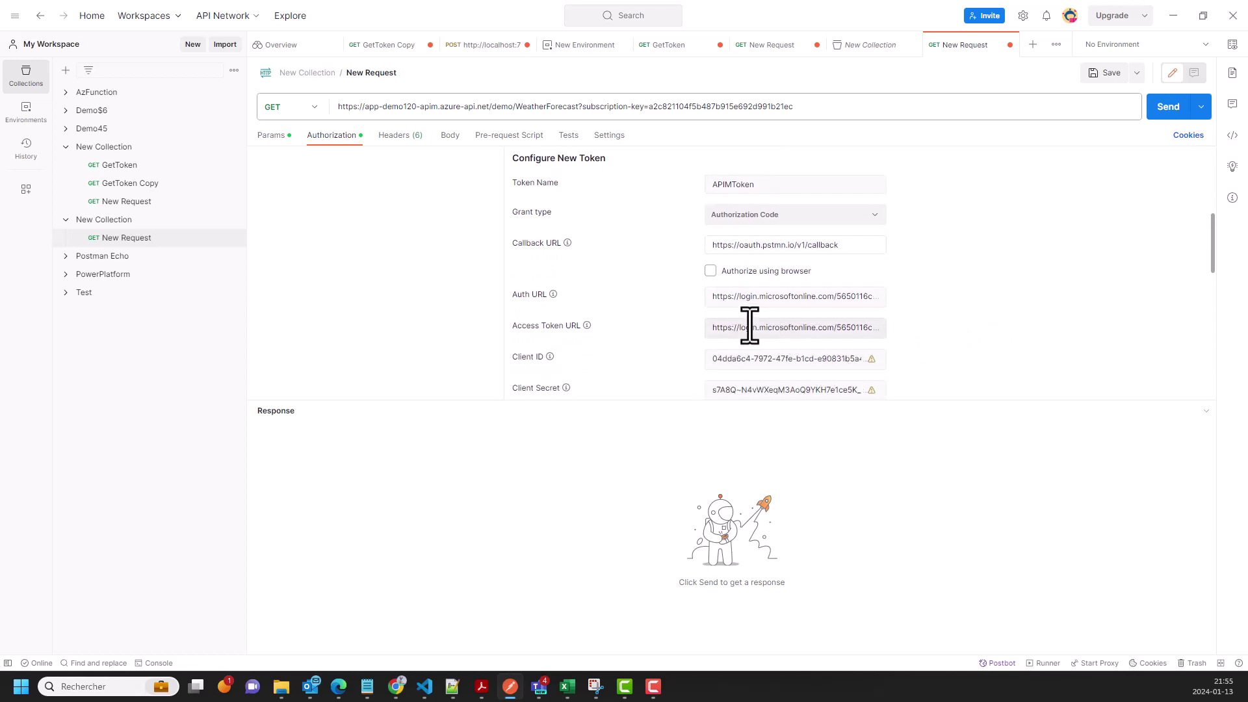
key("alt+Tab")
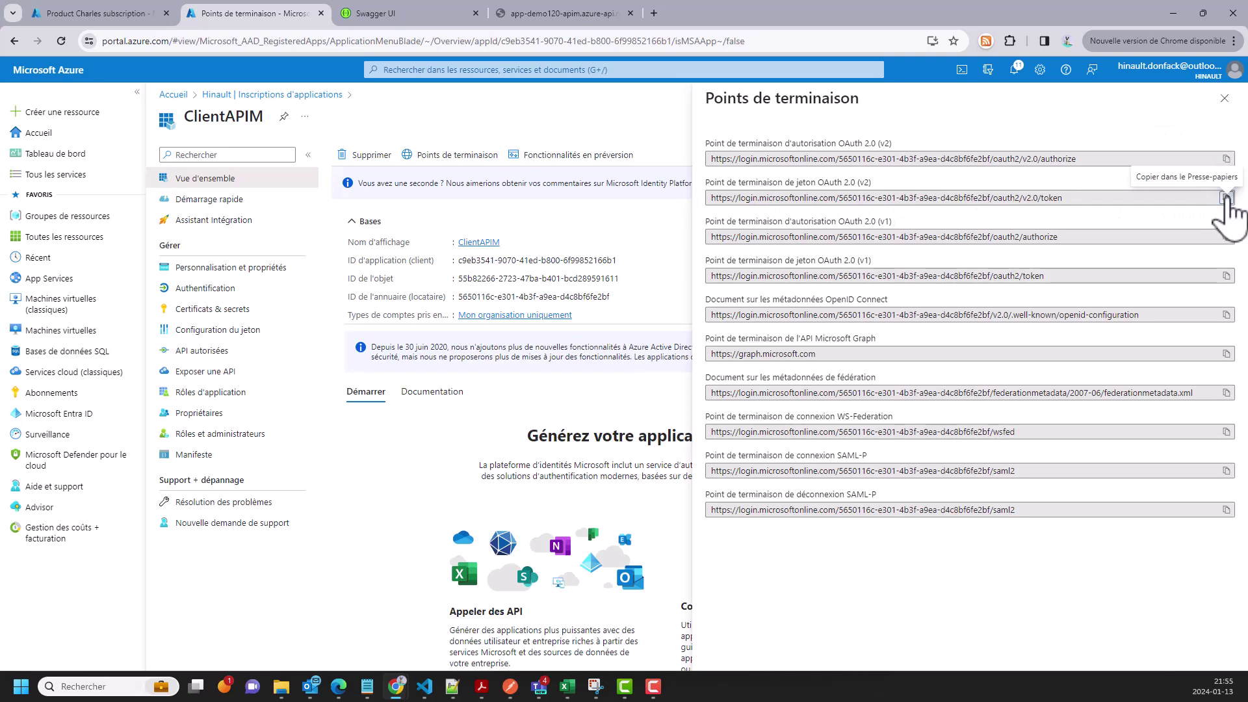
left_click(1226, 198)
key("alt+Tab")
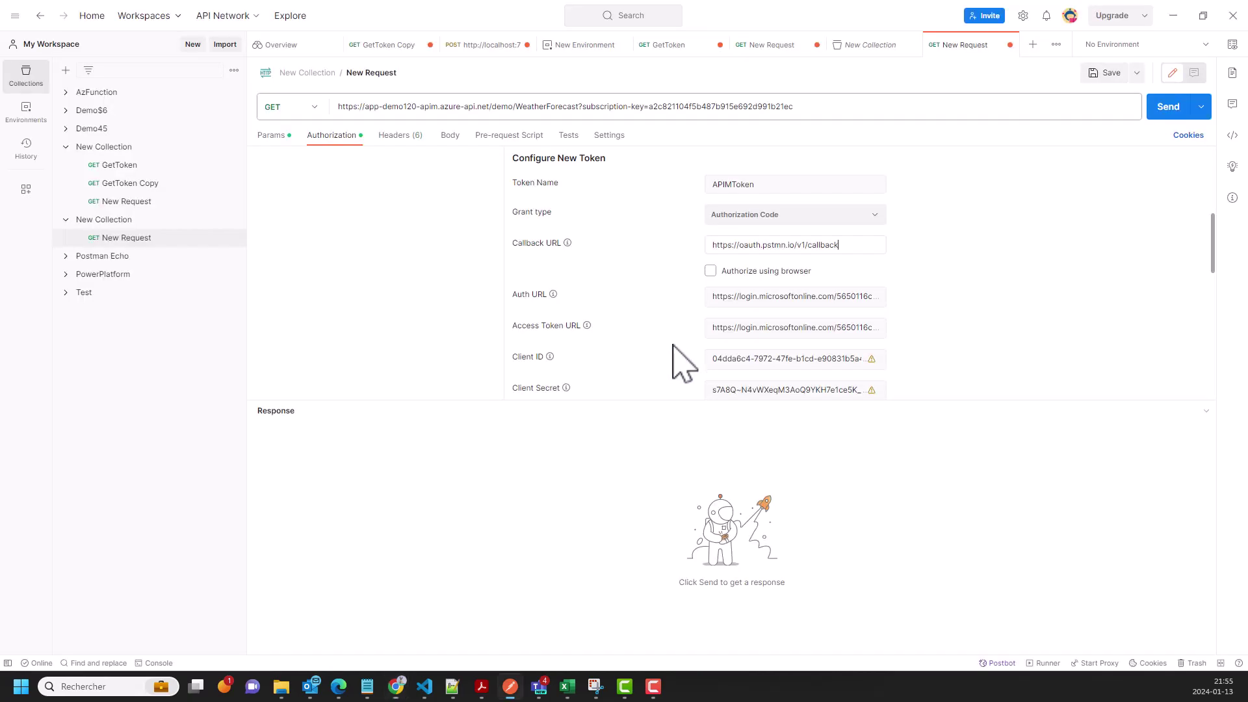
left_click(806, 331)
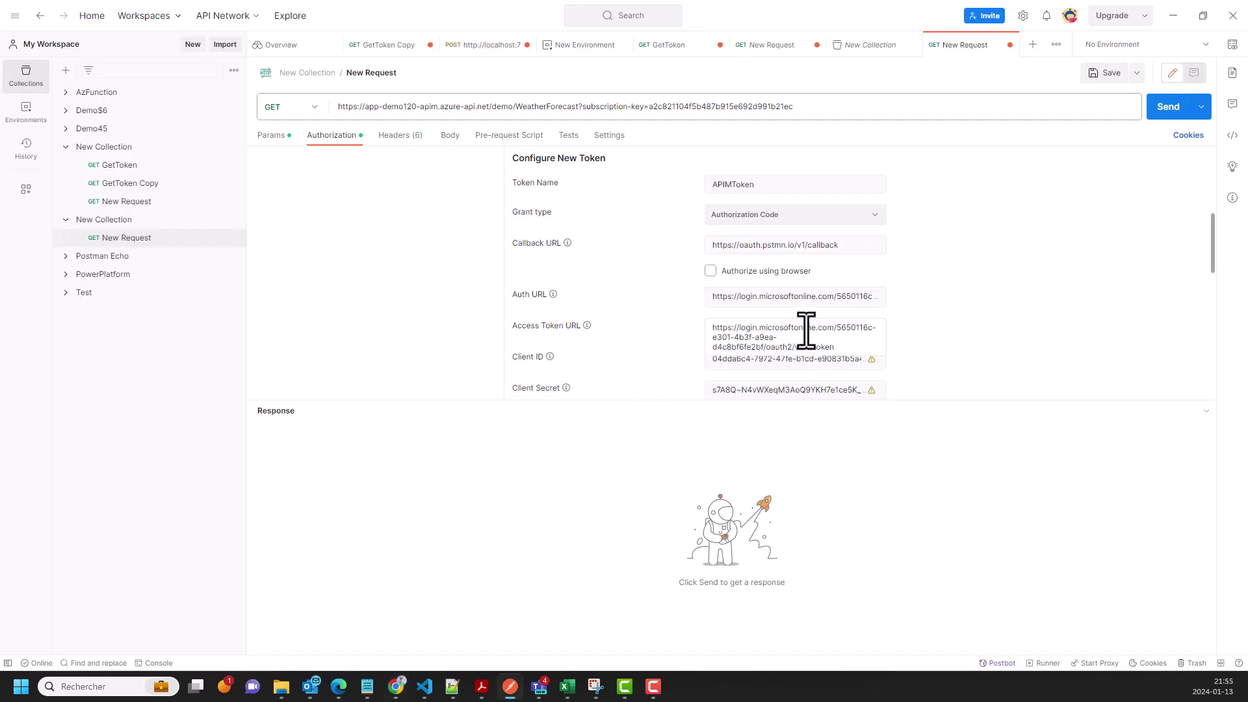
key("ctrl+a")
key("BackSpace")
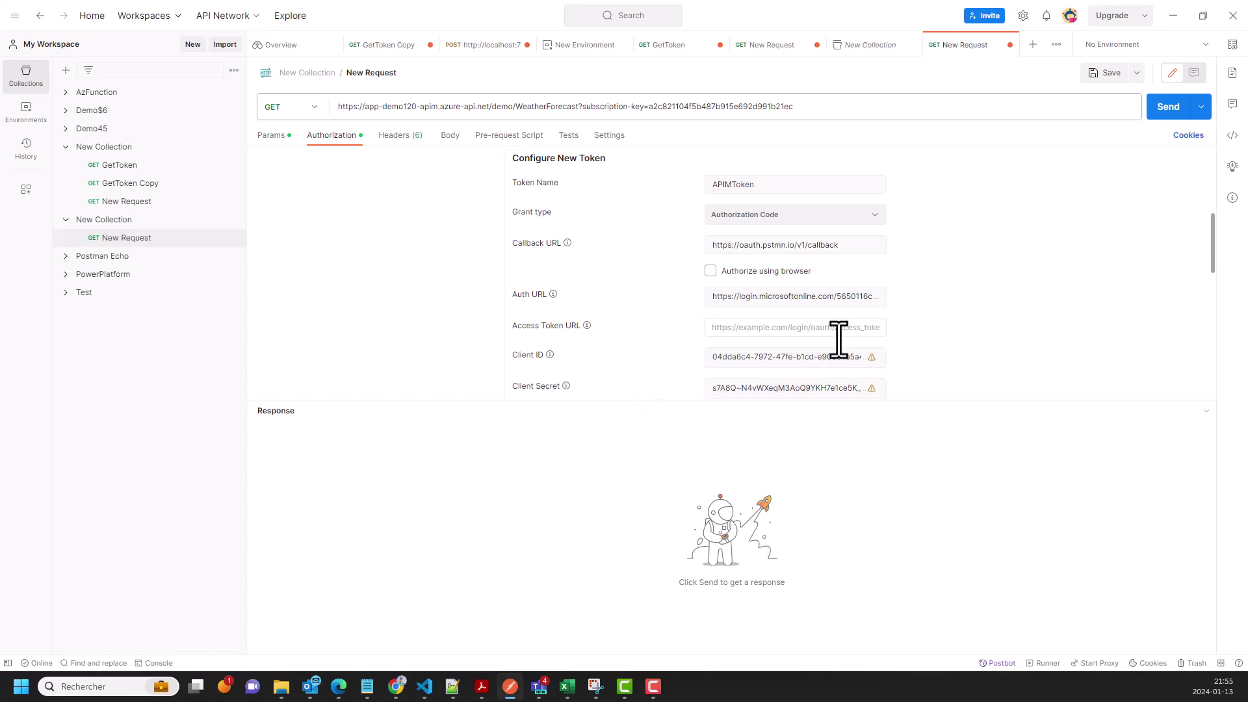
key("ctrl+v")
key("Tab")
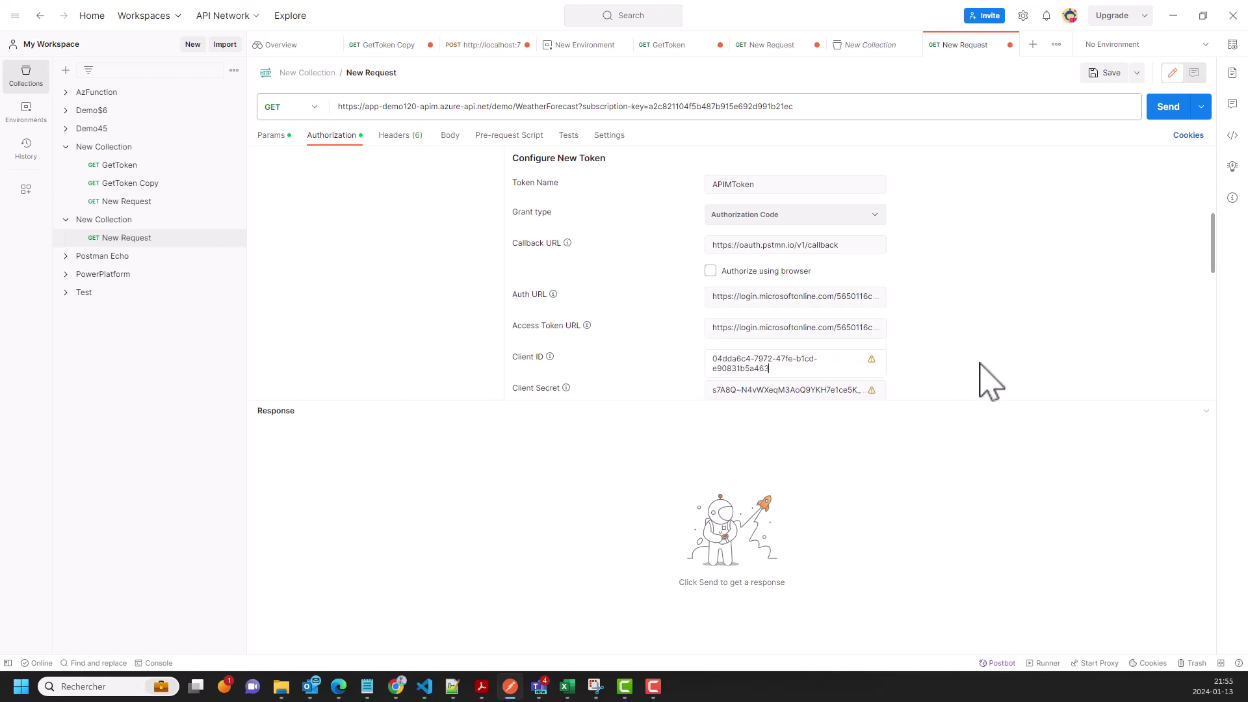
Copy the application (client) ID from ClientAPIM's overview in the Azure portal and paste it as the Client ID in Postman.
key("alt+Tab")
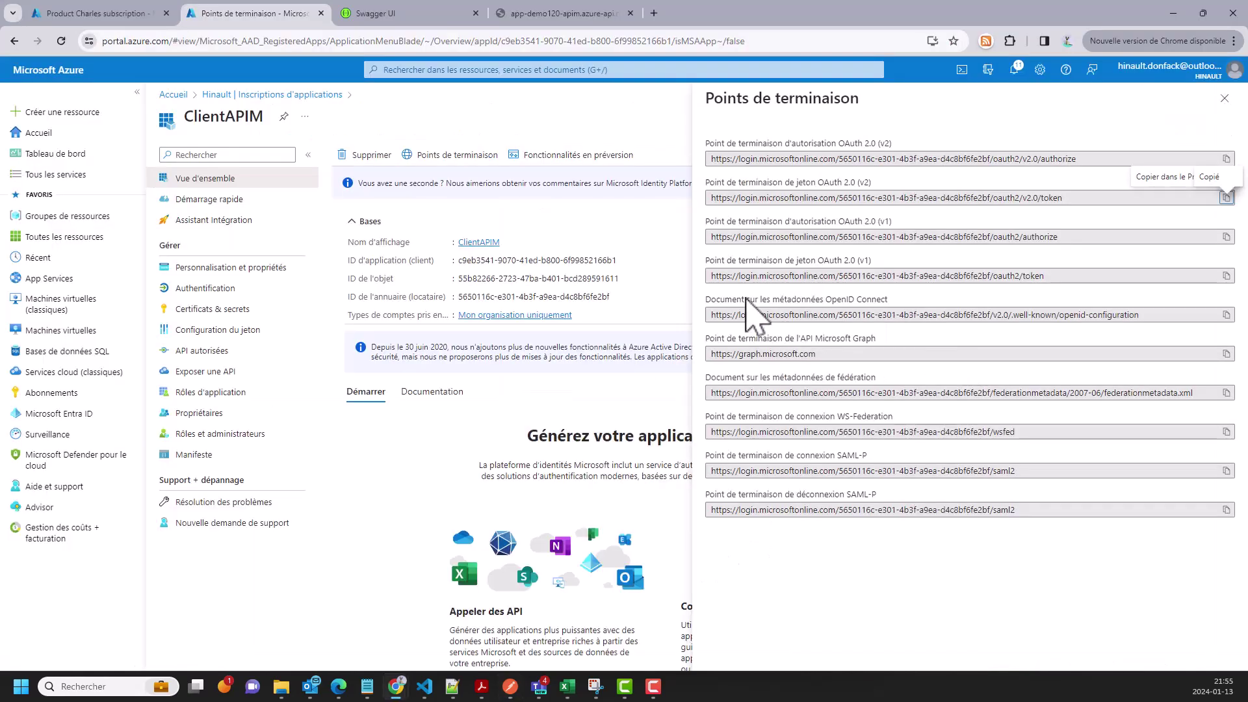
left_click(1223, 100)
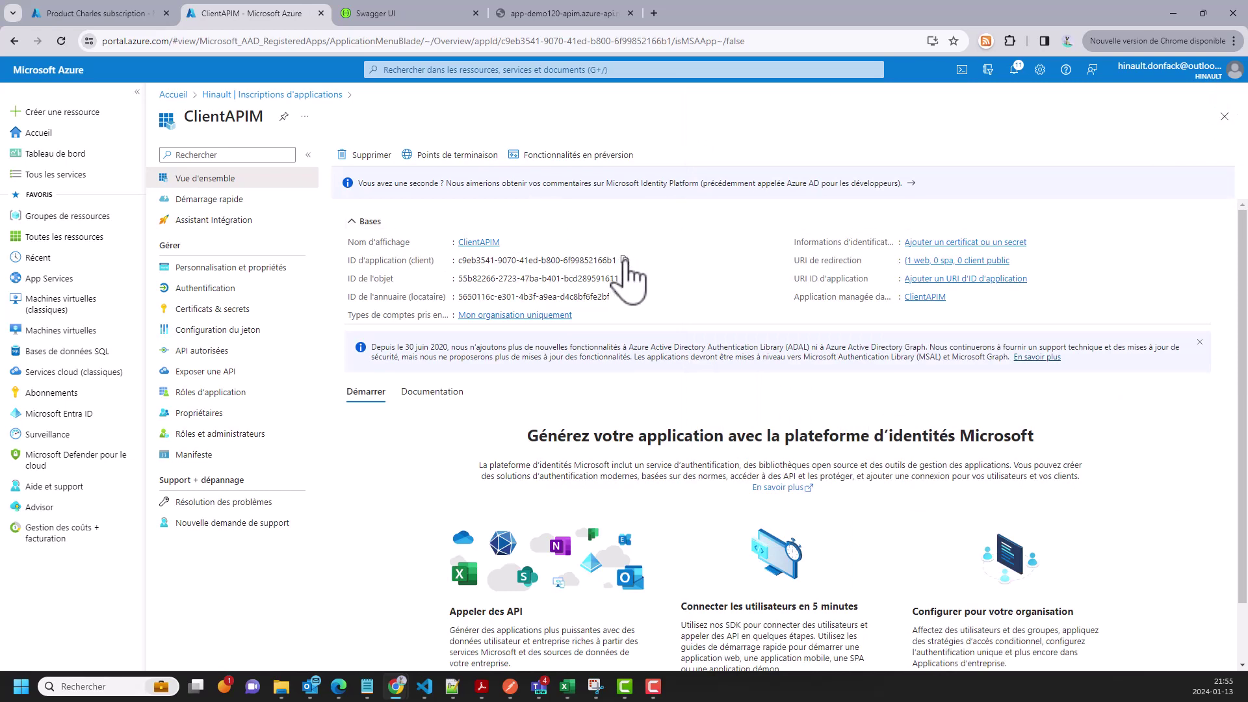
left_click(625, 260)
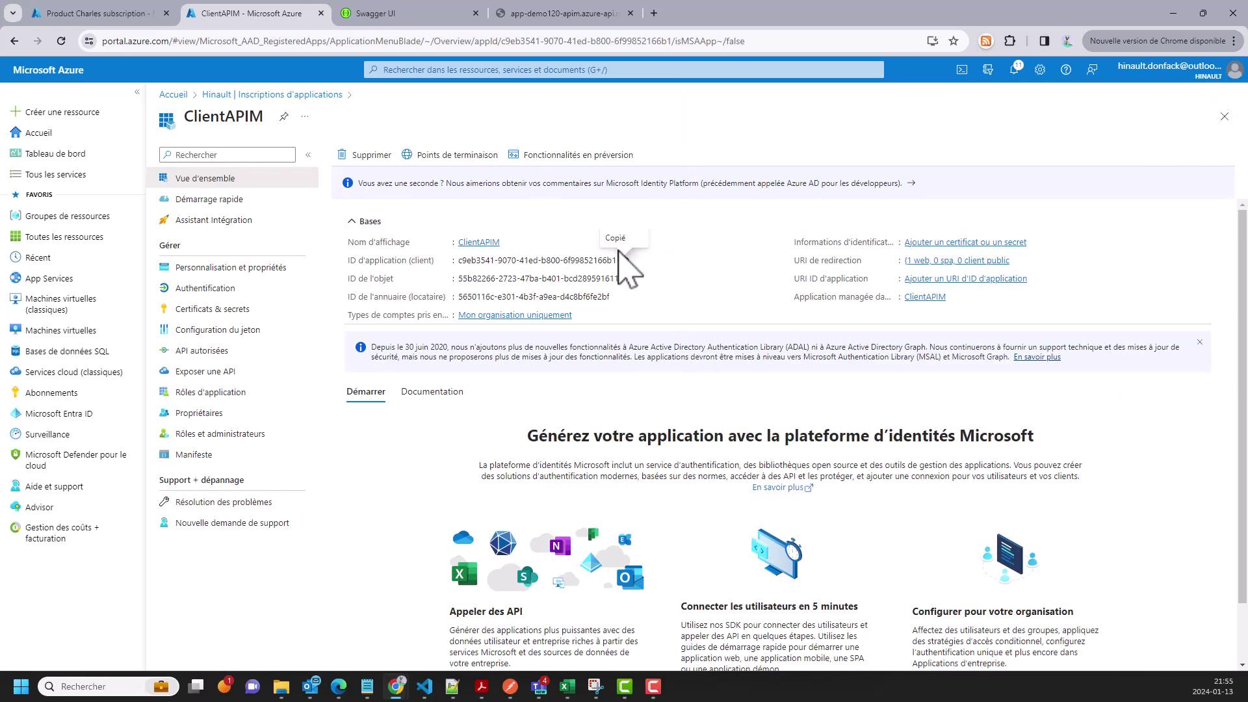
key("alt+Tab")
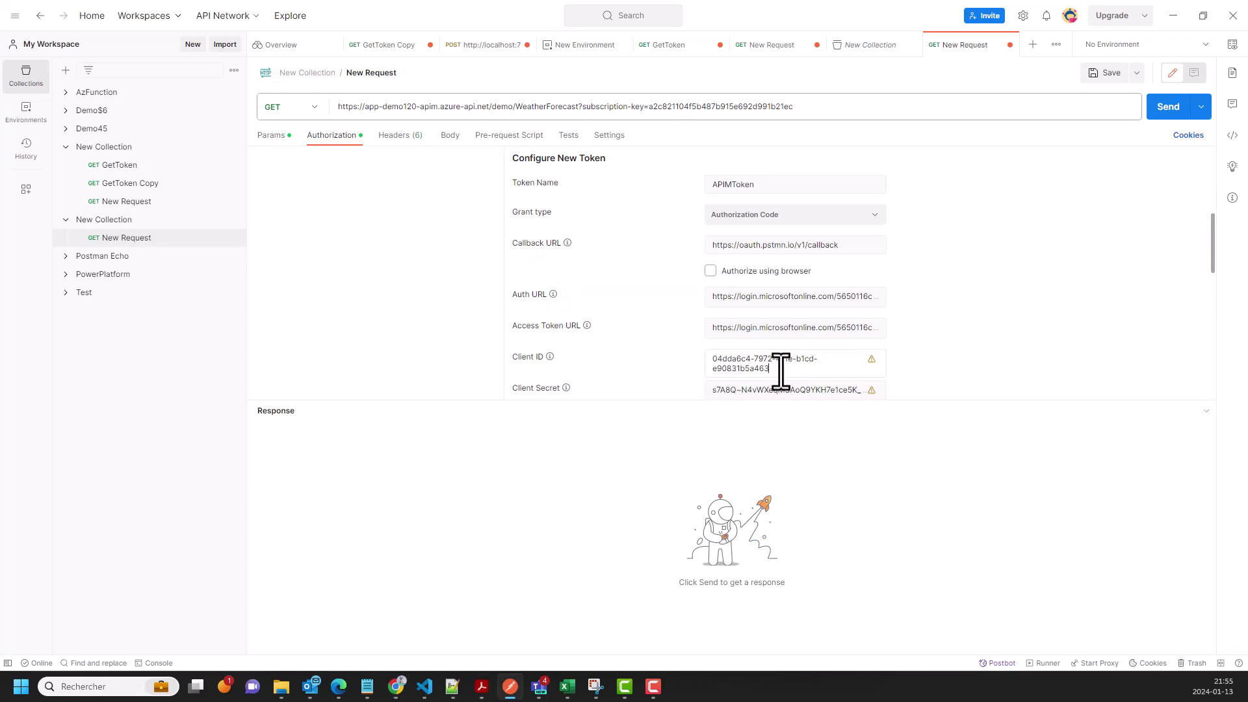
triple_click(713, 358)
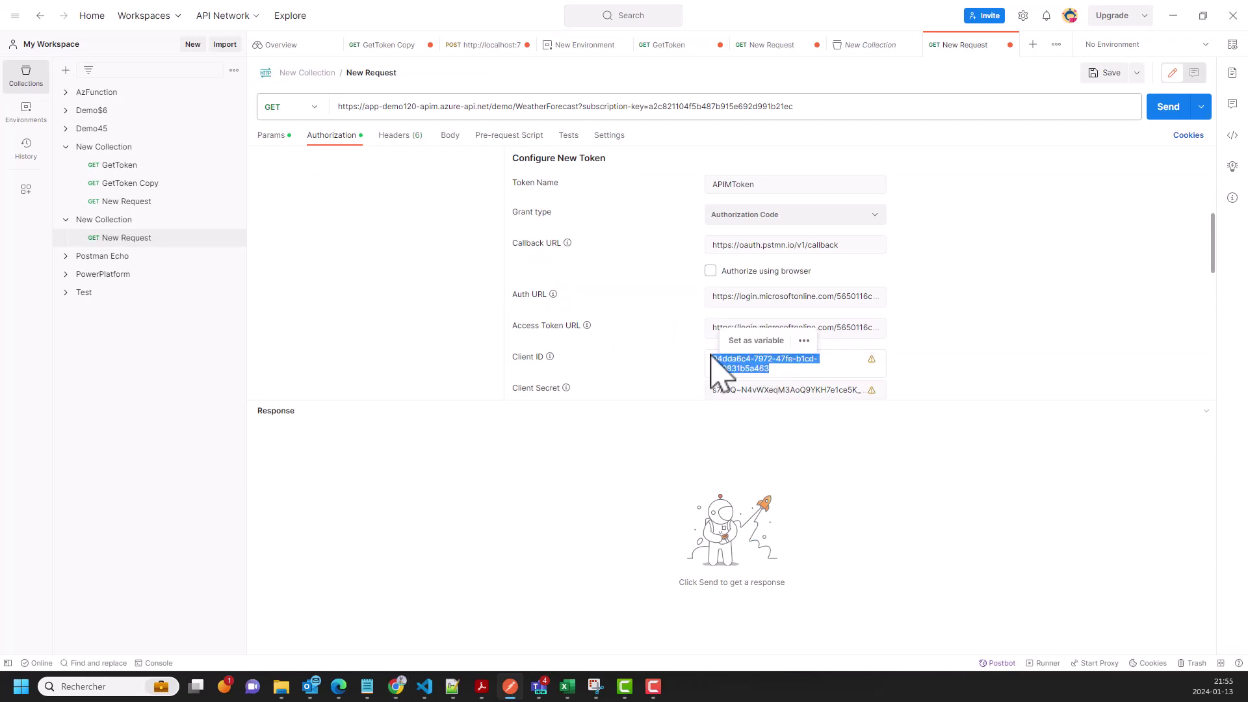
key("ctrl+v")
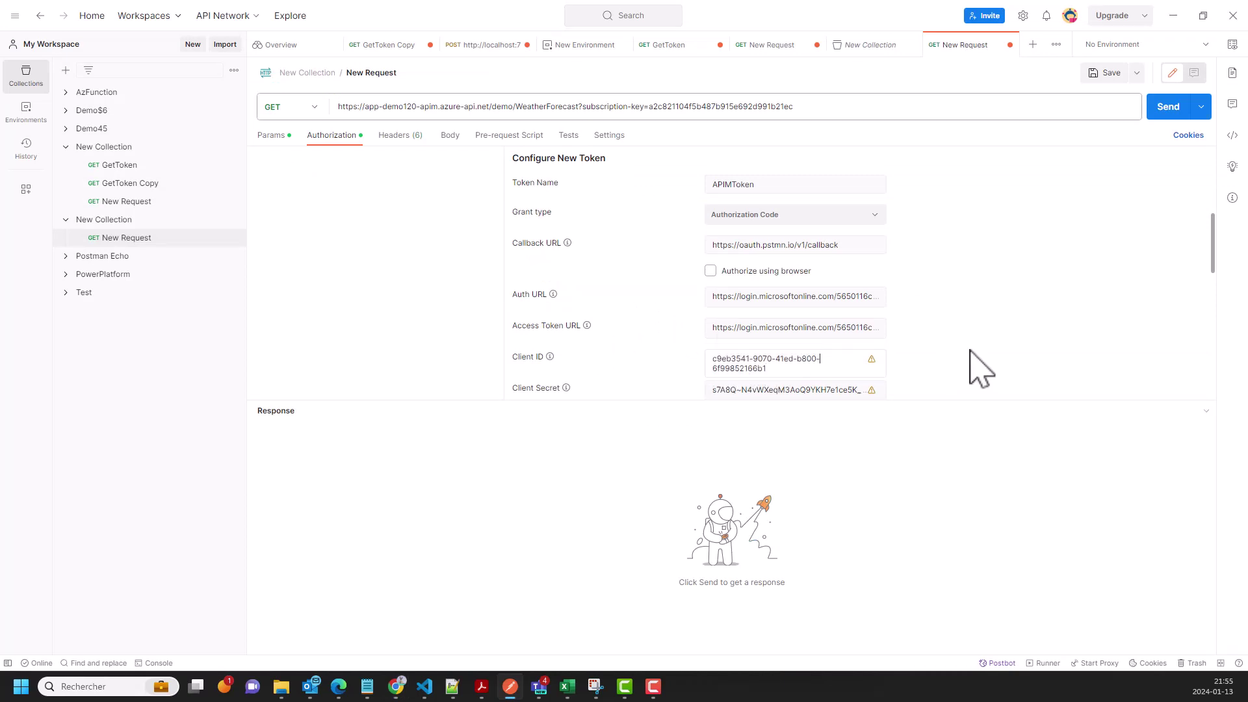
key("alt+Tab")
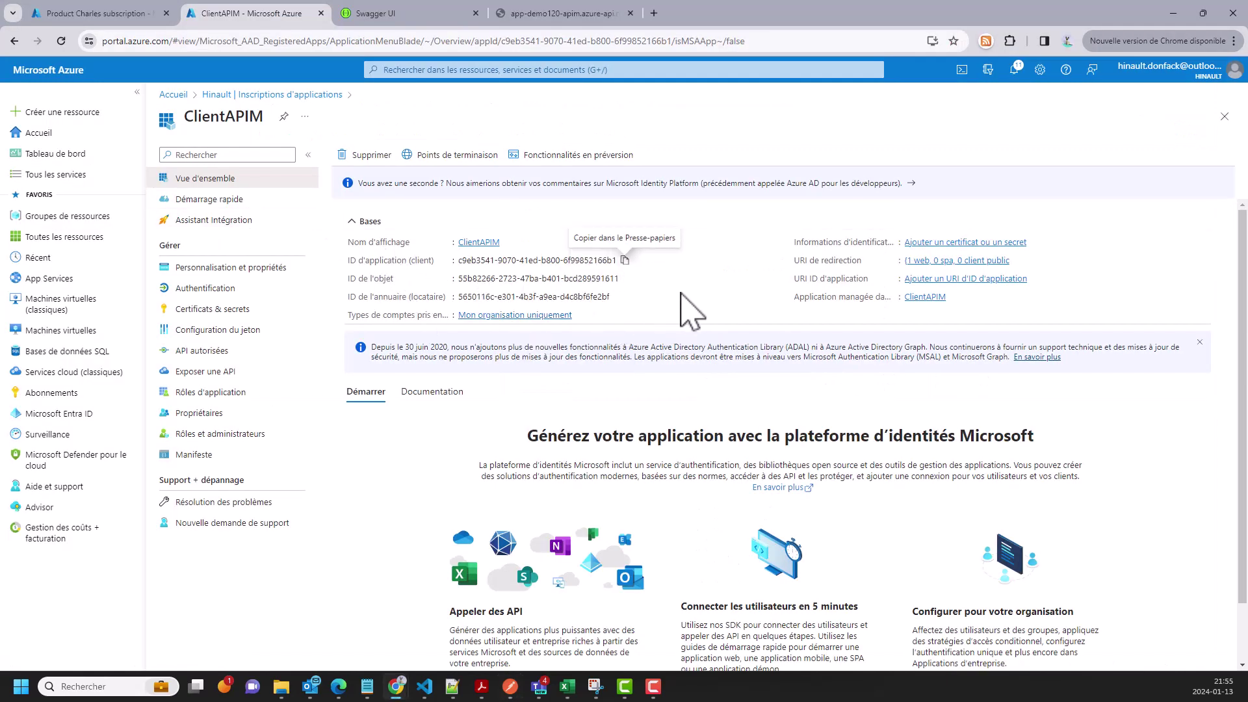
key("alt+Tab")
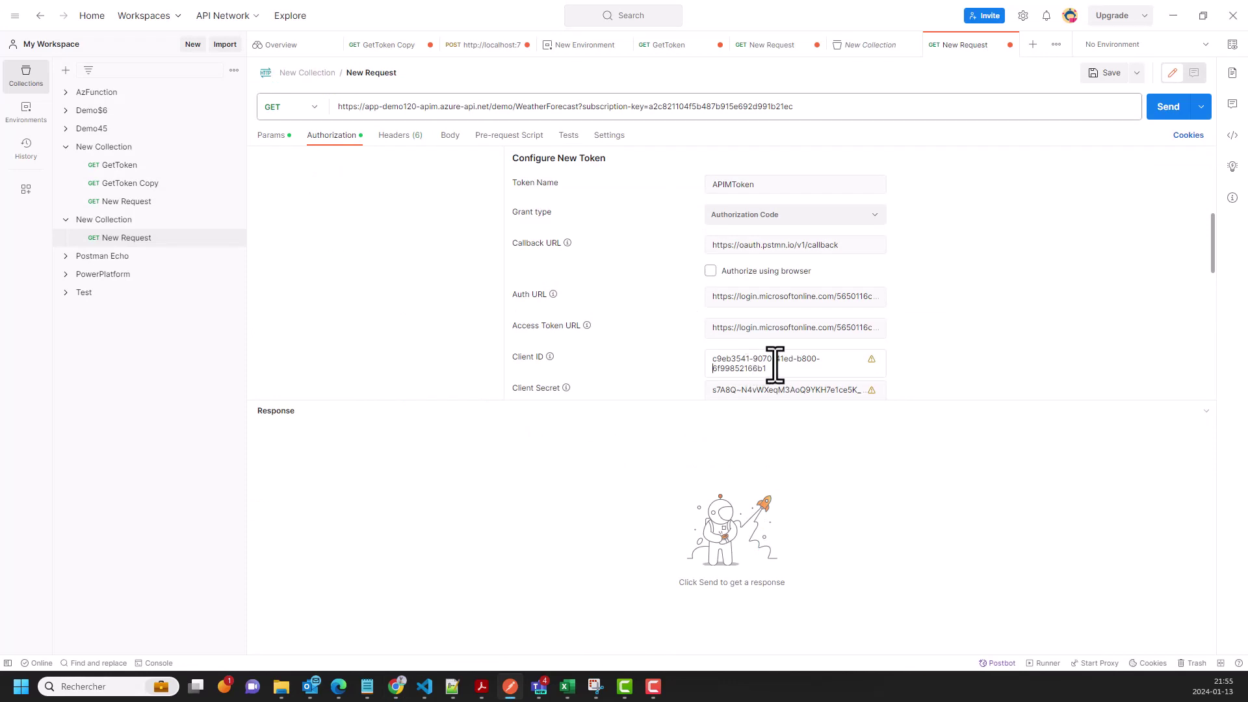
In the Azure portal, add a client secret described as APIM to ClientAPIM with the recommended 180-day expiration.
key("alt+Tab")
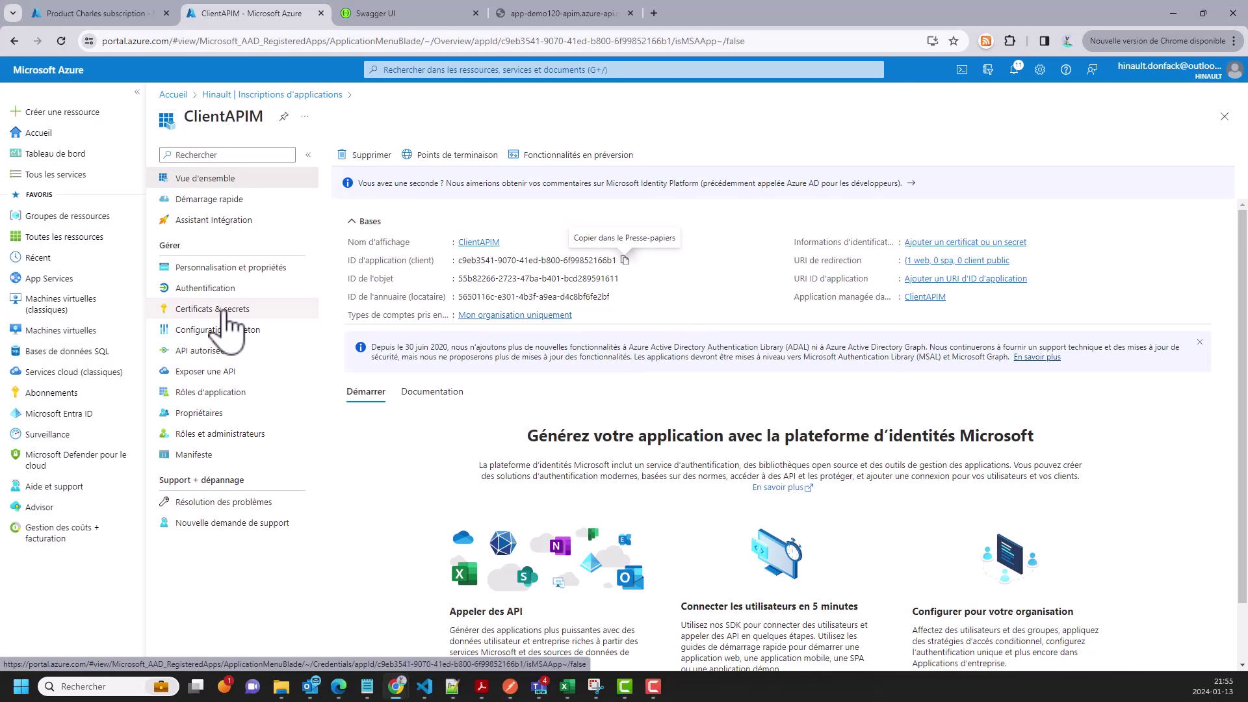
left_click(223, 312)
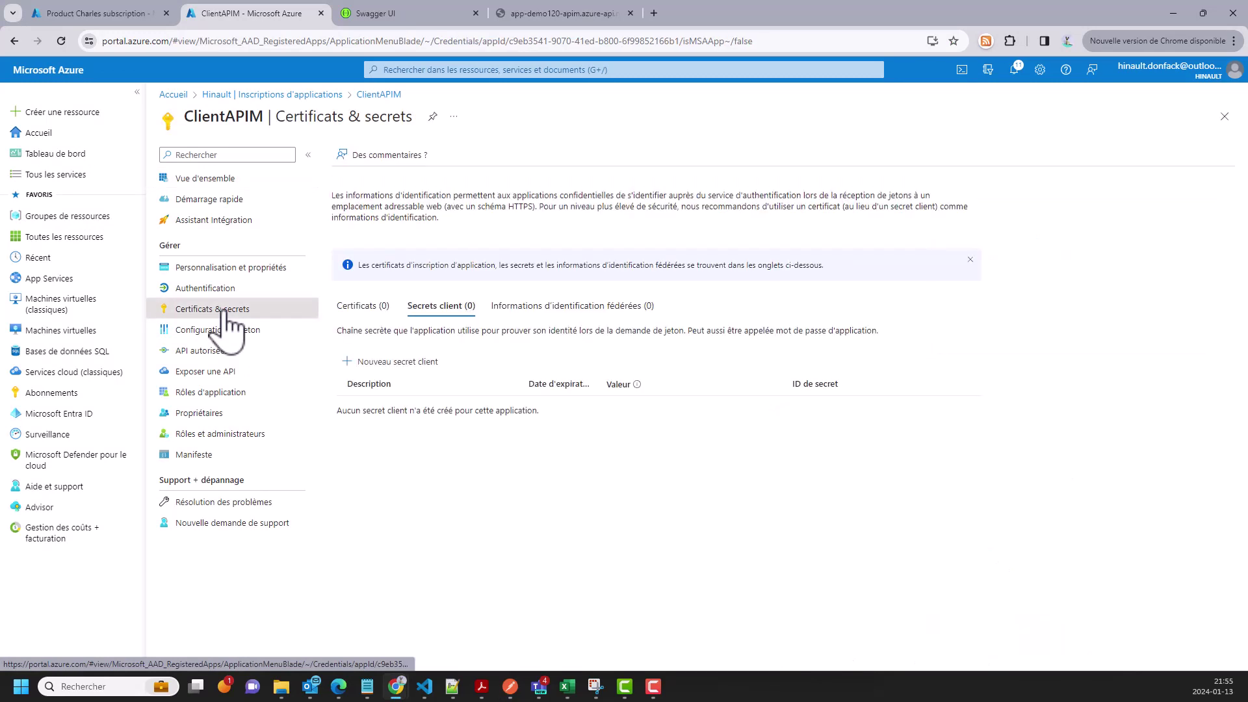
left_click(393, 363)
left_click(1079, 136)
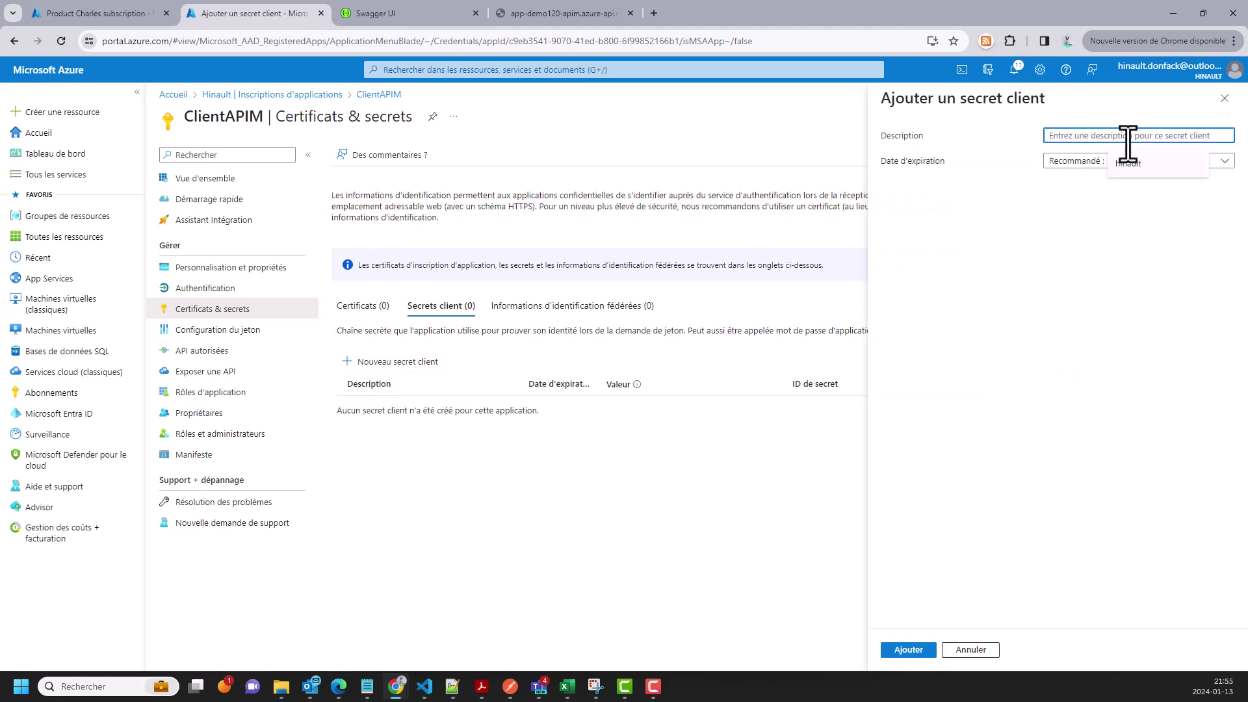
type("APIM")
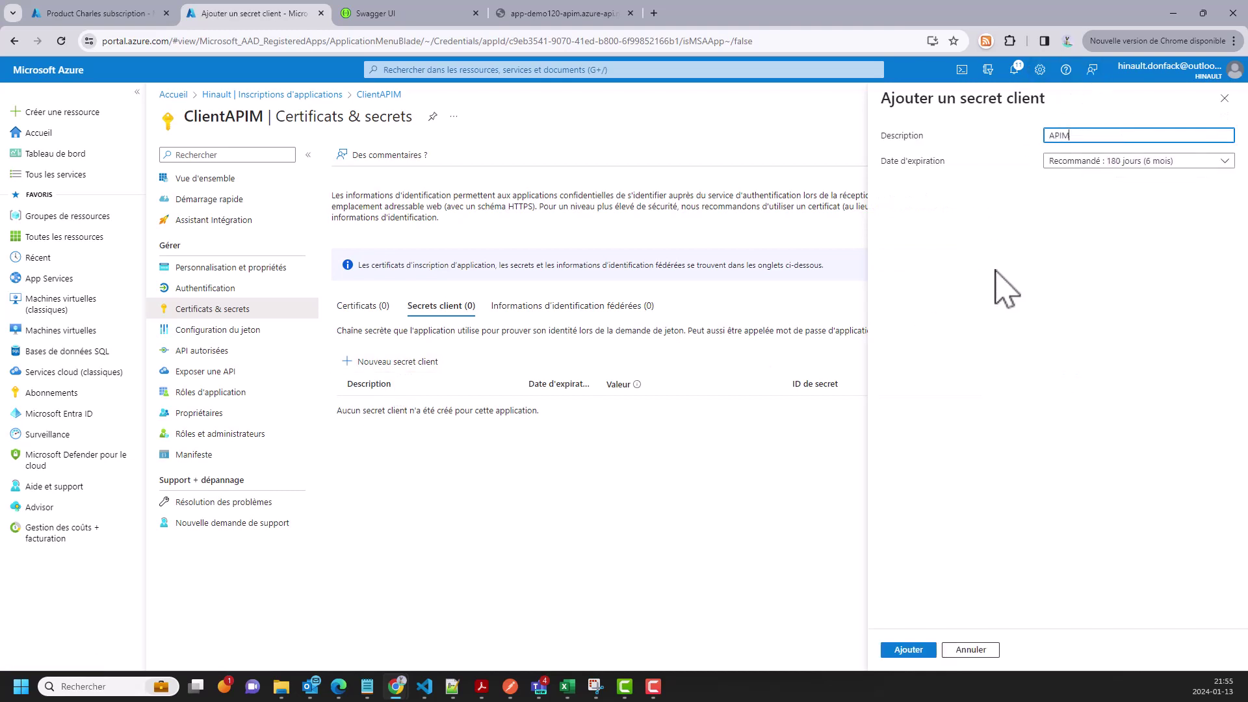
left_click(917, 650)
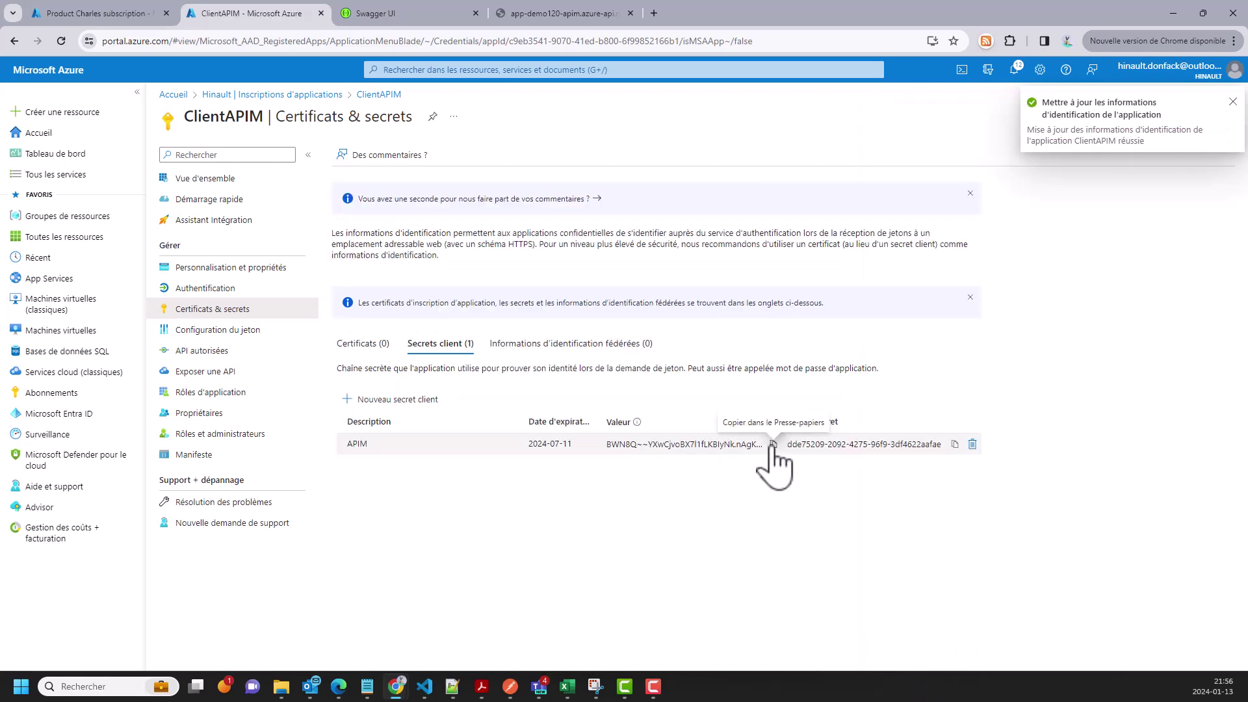
Copy the new APIM client secret's value and paste it as the Client Secret in Postman.
left_click(773, 444)
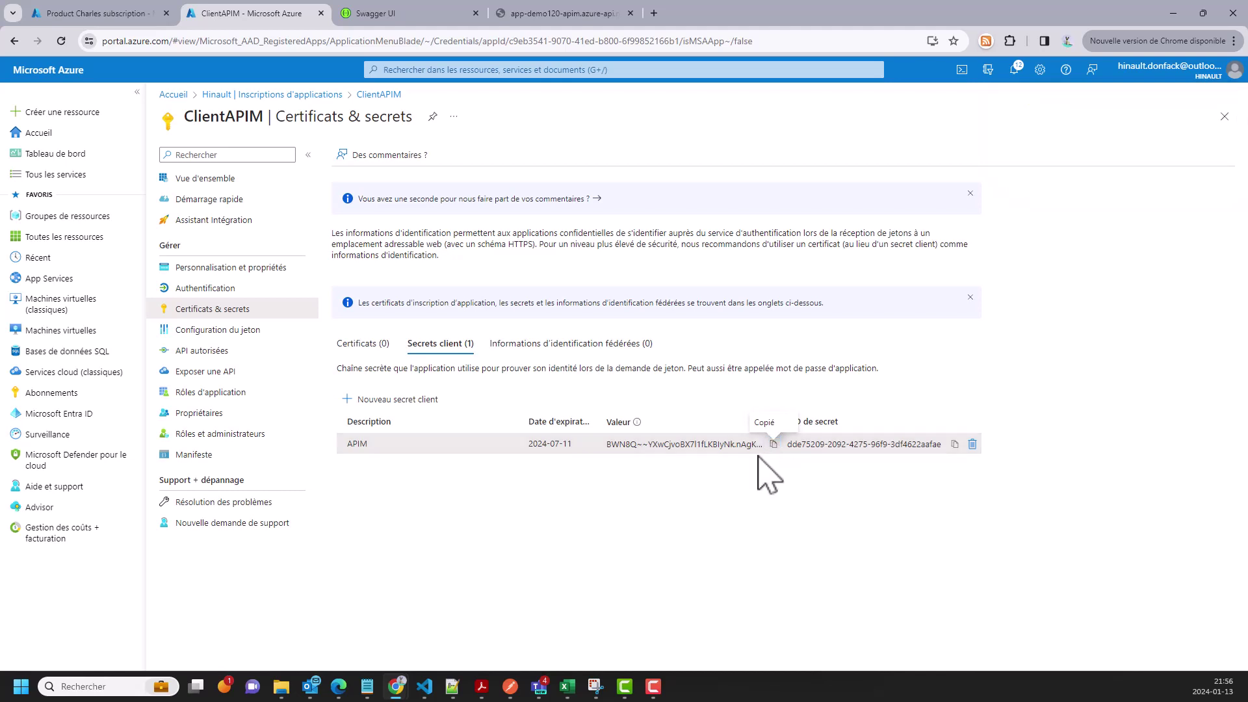
key("alt+Tab")
left_click(747, 390)
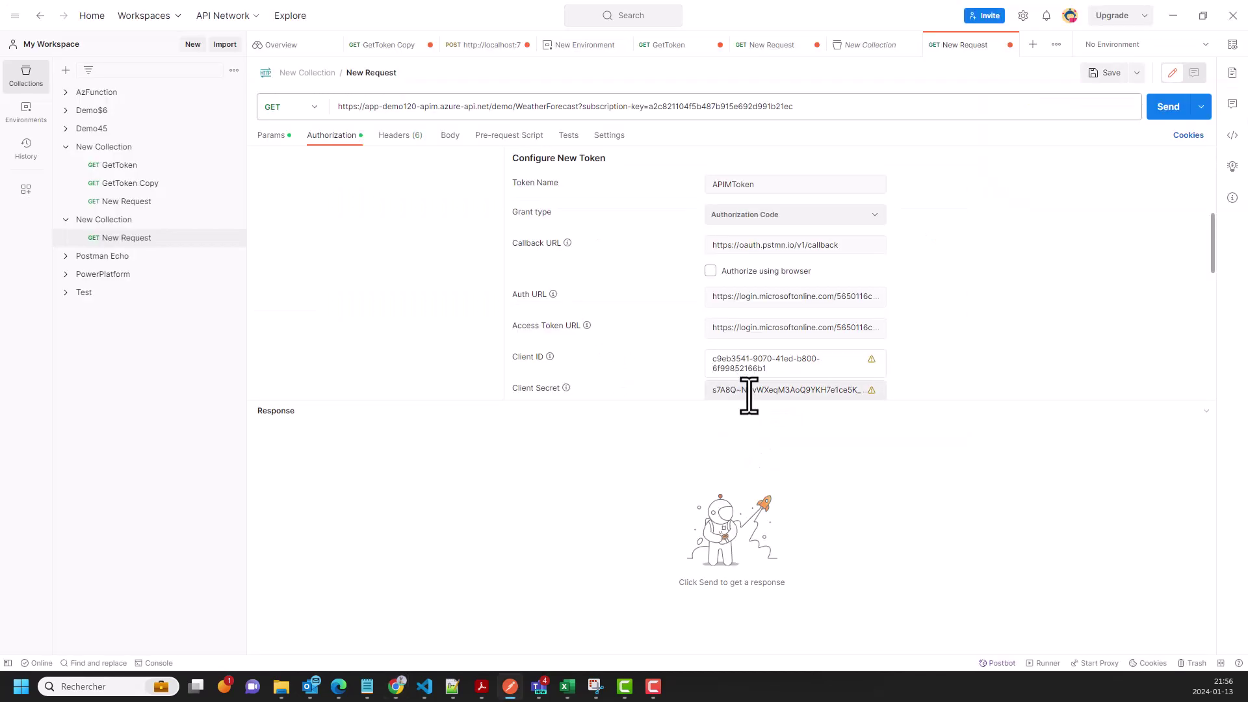
key("ctrl+a")
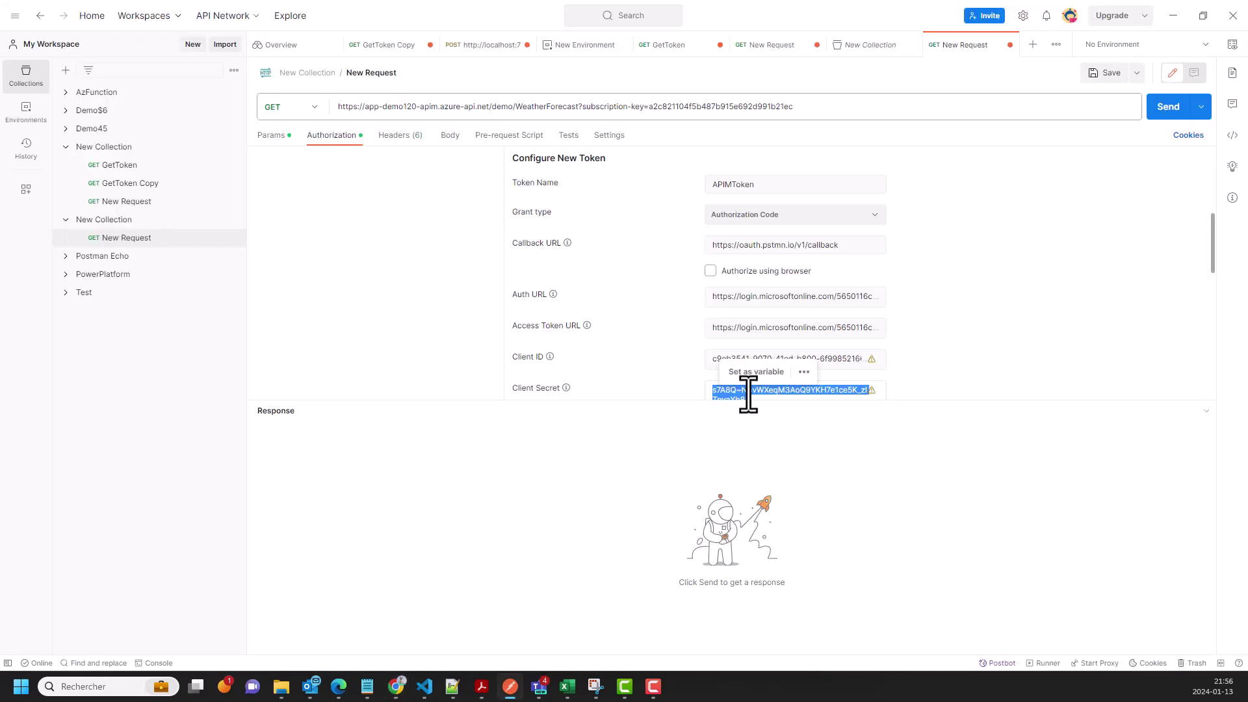
key("BackSpace")
key("ctrl+v")
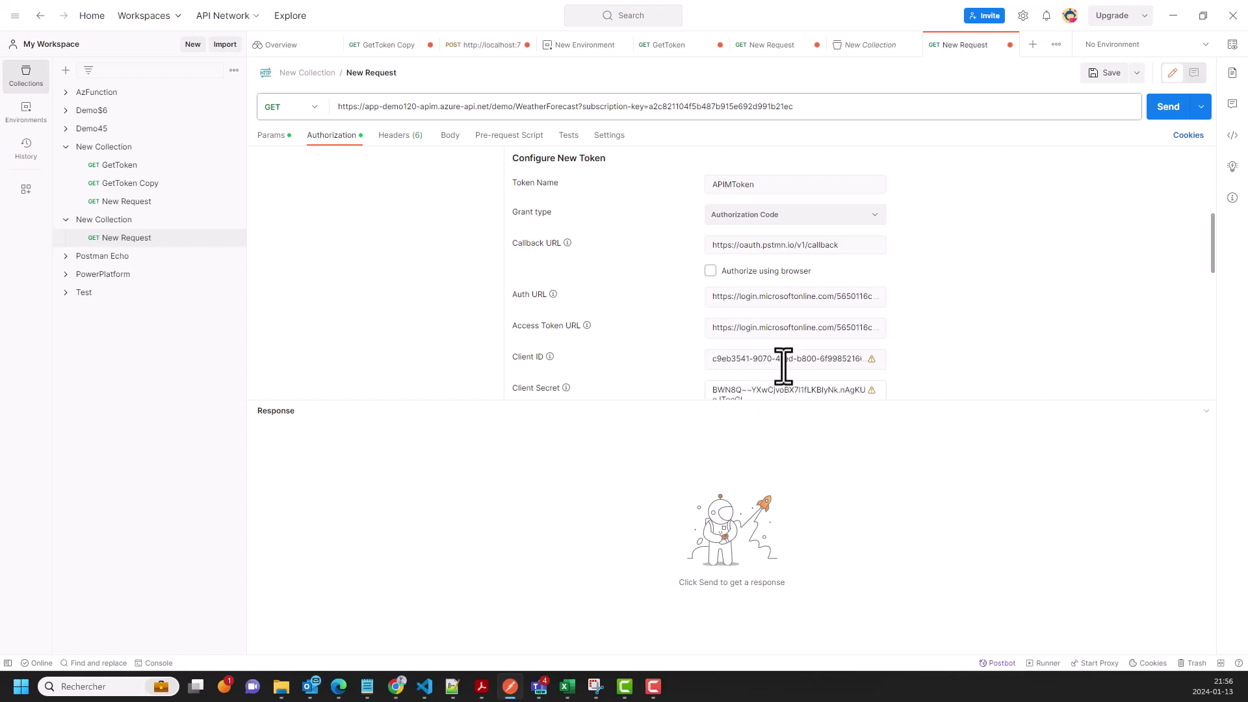
Copy the Access.API permission's scope URI from ClientAPIM's API permissions in the Azure portal and replace the Scope in Postman with it.
scroll(867, 339, "down", 1)
left_click(724, 356)
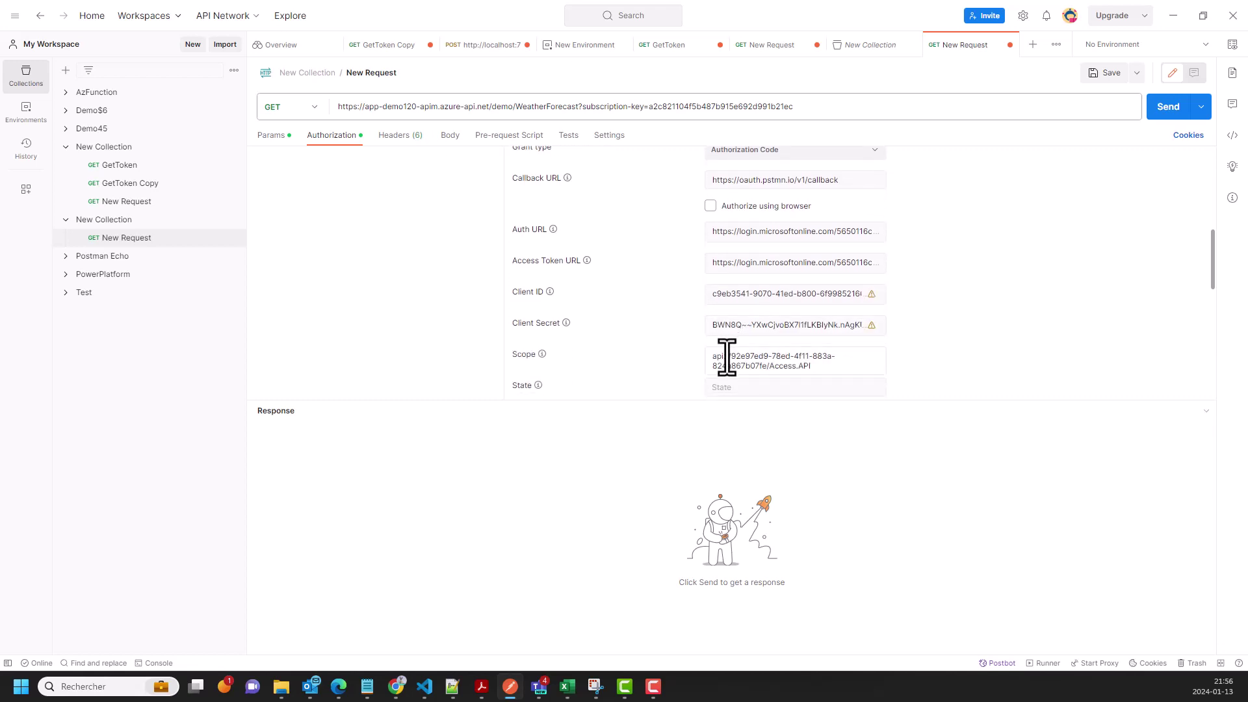
key("alt+Tab")
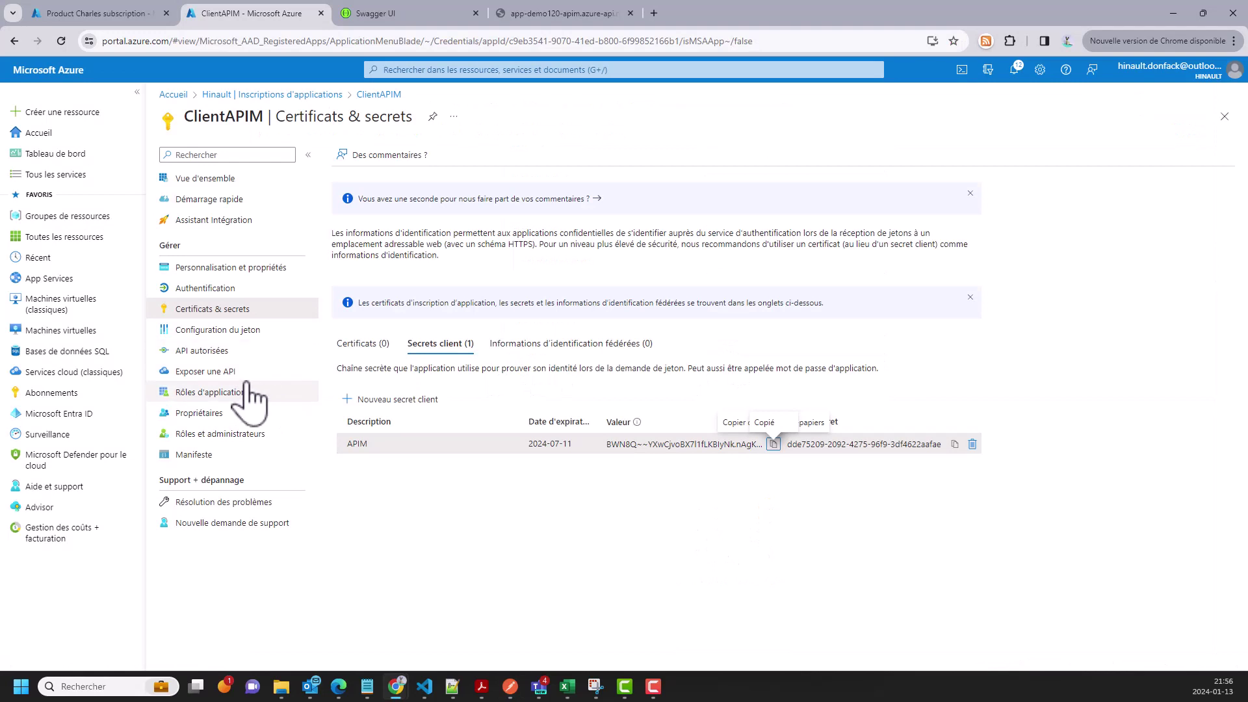
left_click(218, 355)
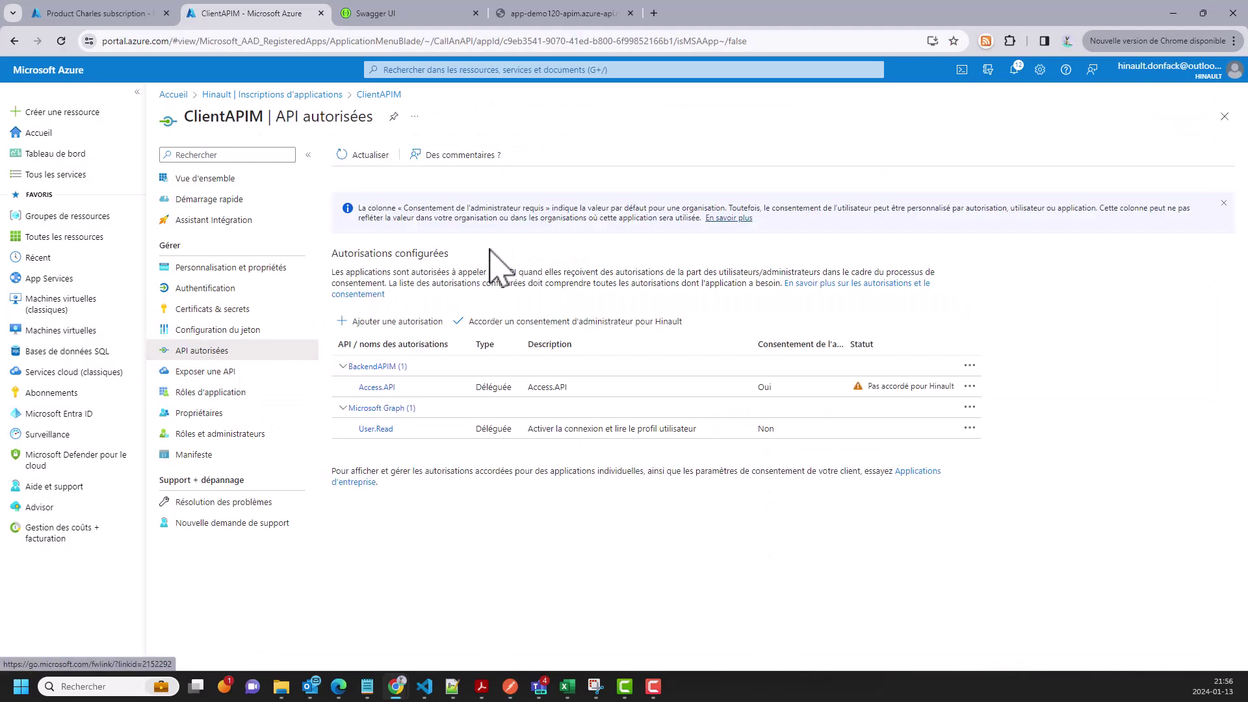
left_click(377, 387)
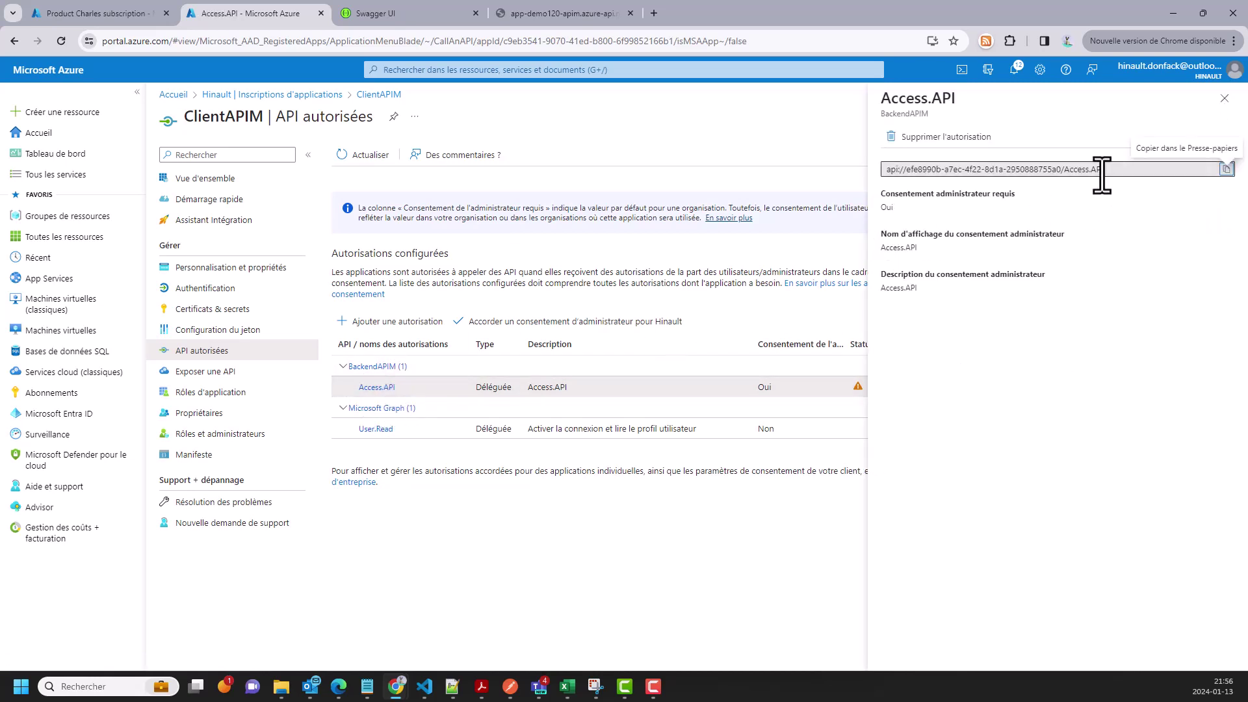
left_click(1226, 169)
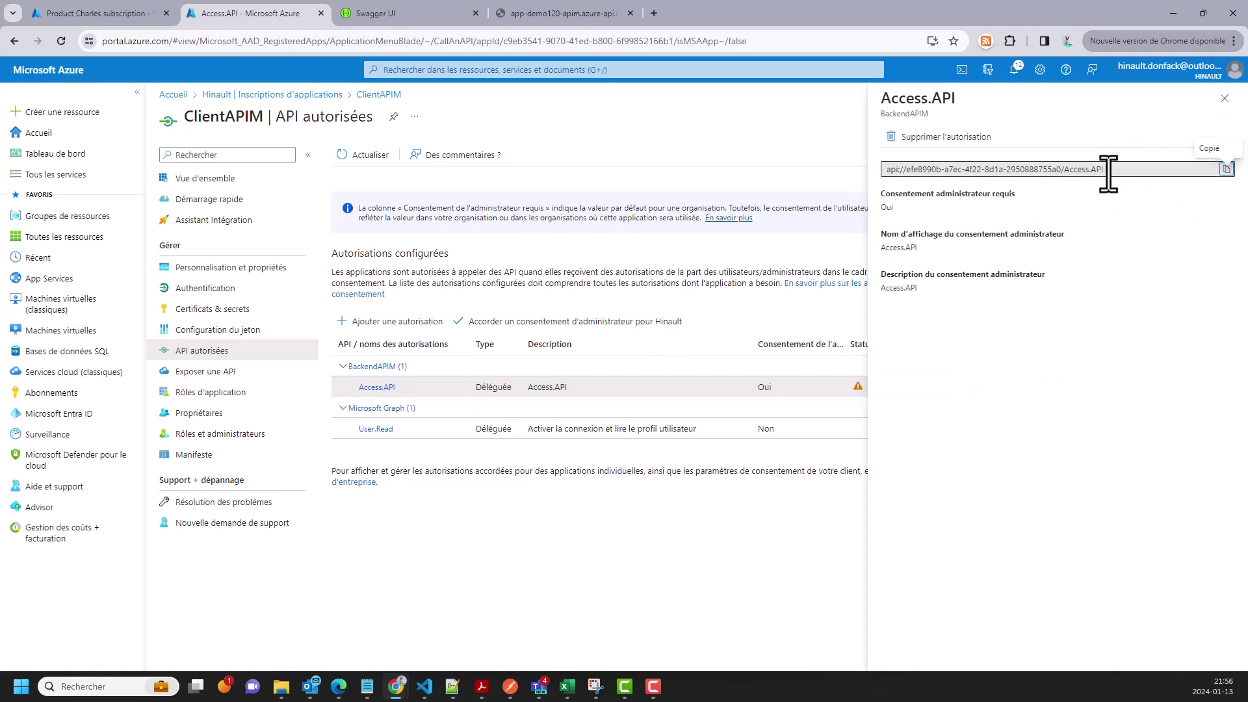
key("alt+Tab")
left_click_drag(802, 368, 696, 355)
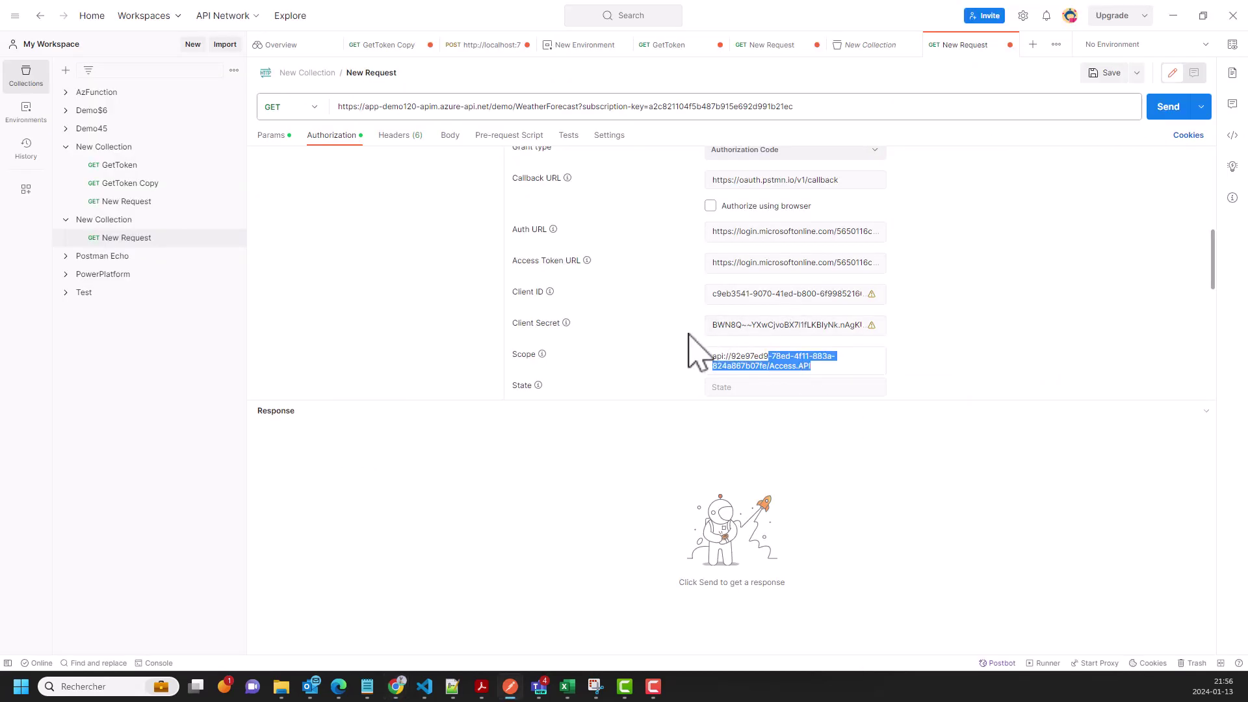
key("BackSpace")
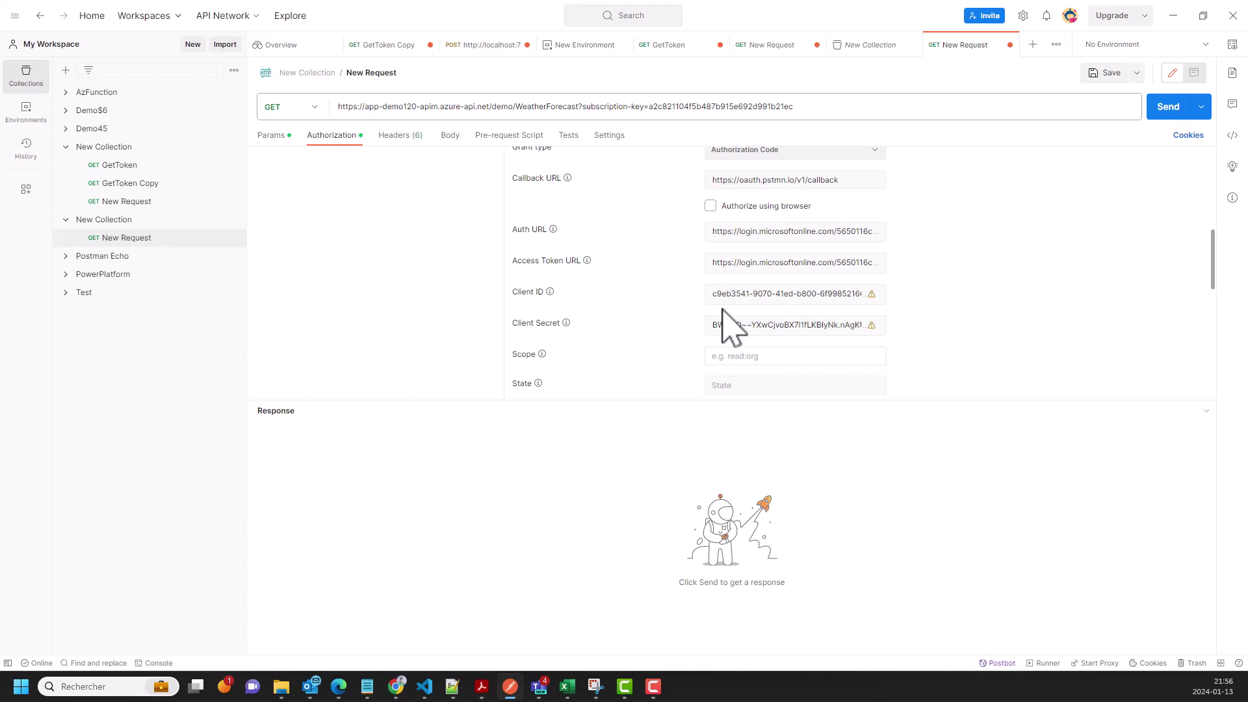
key("ctrl+v")
Keep client authentication as Send as Basic Auth header and request a new access token.
scroll(1029, 271, "down", 2)
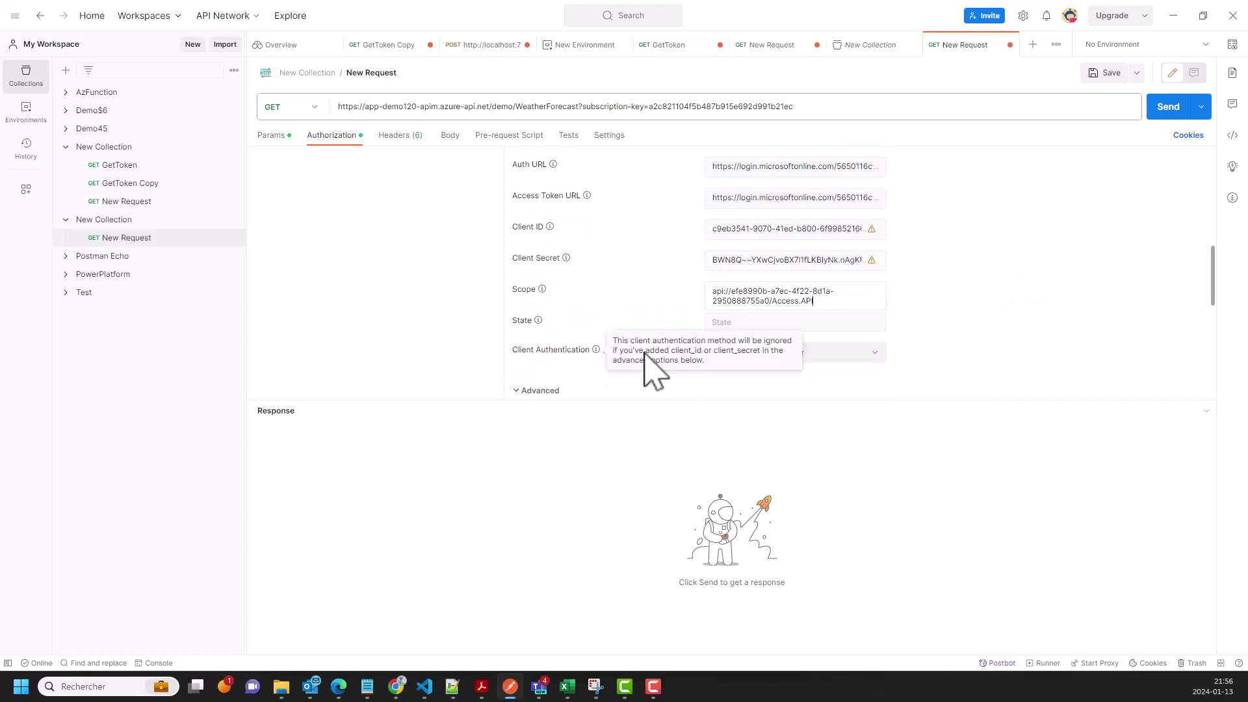
left_click(830, 357)
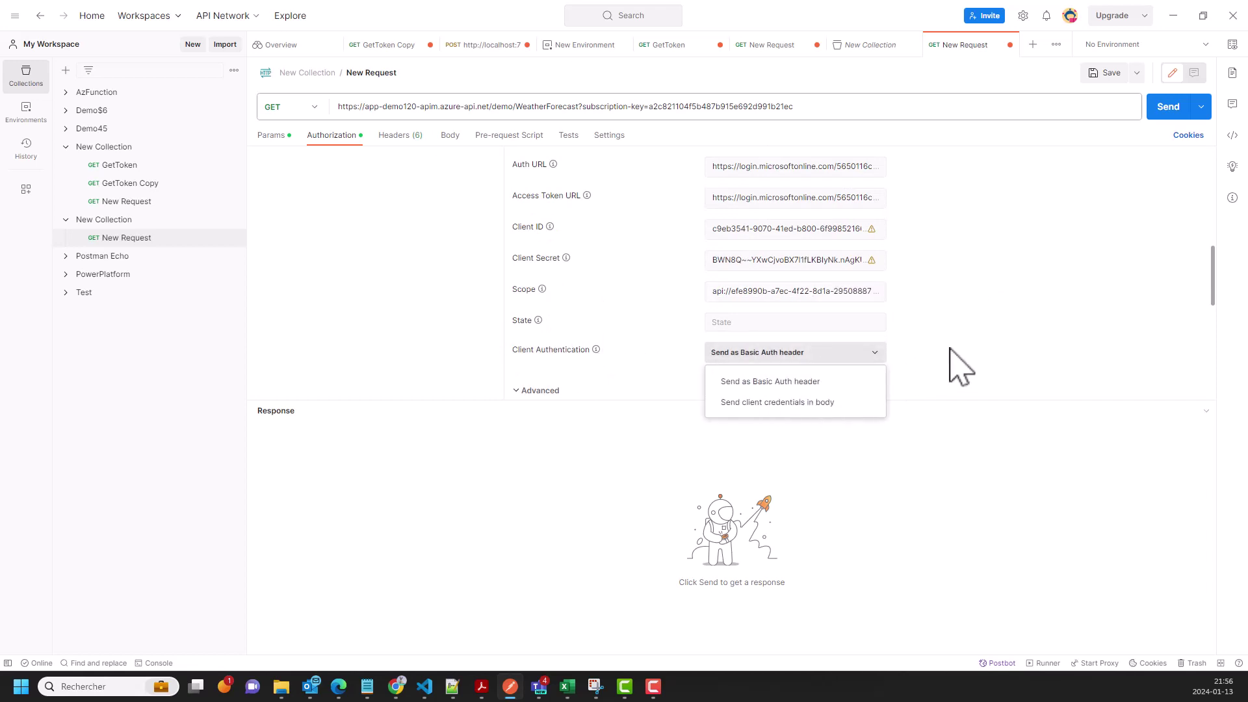
left_click(1001, 364)
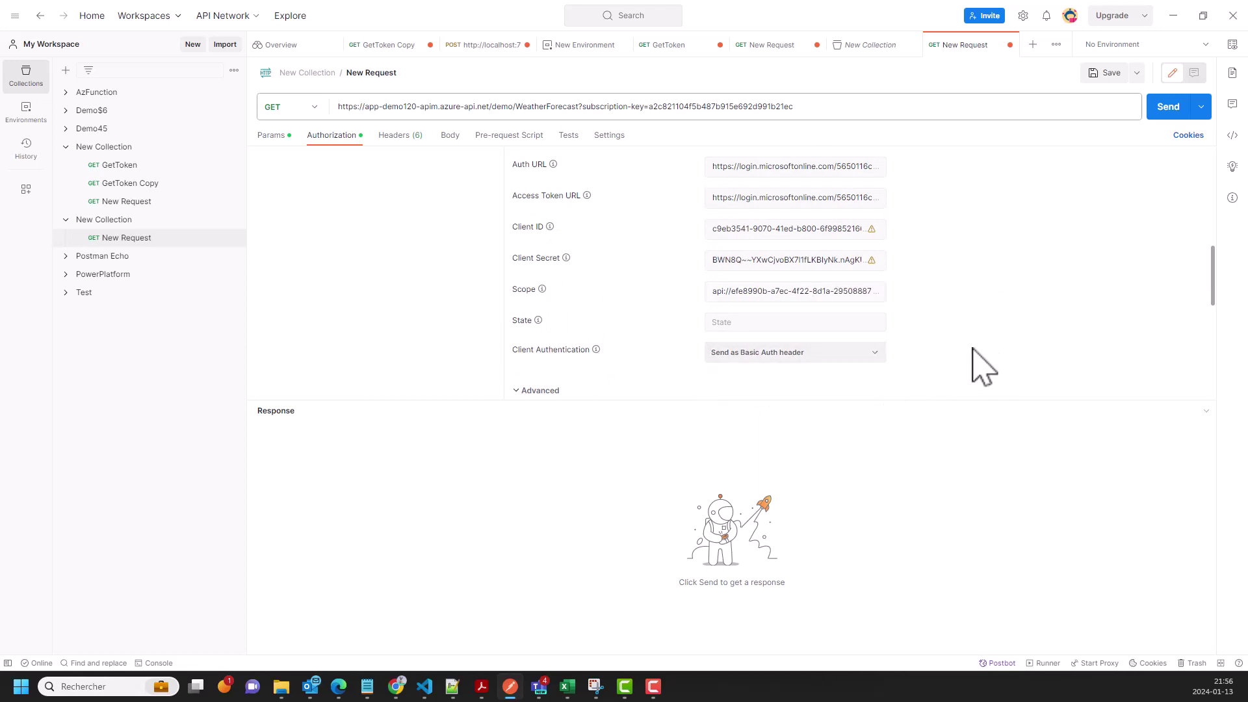
scroll(975, 354, "down", 2)
scroll(981, 351, "down", 1)
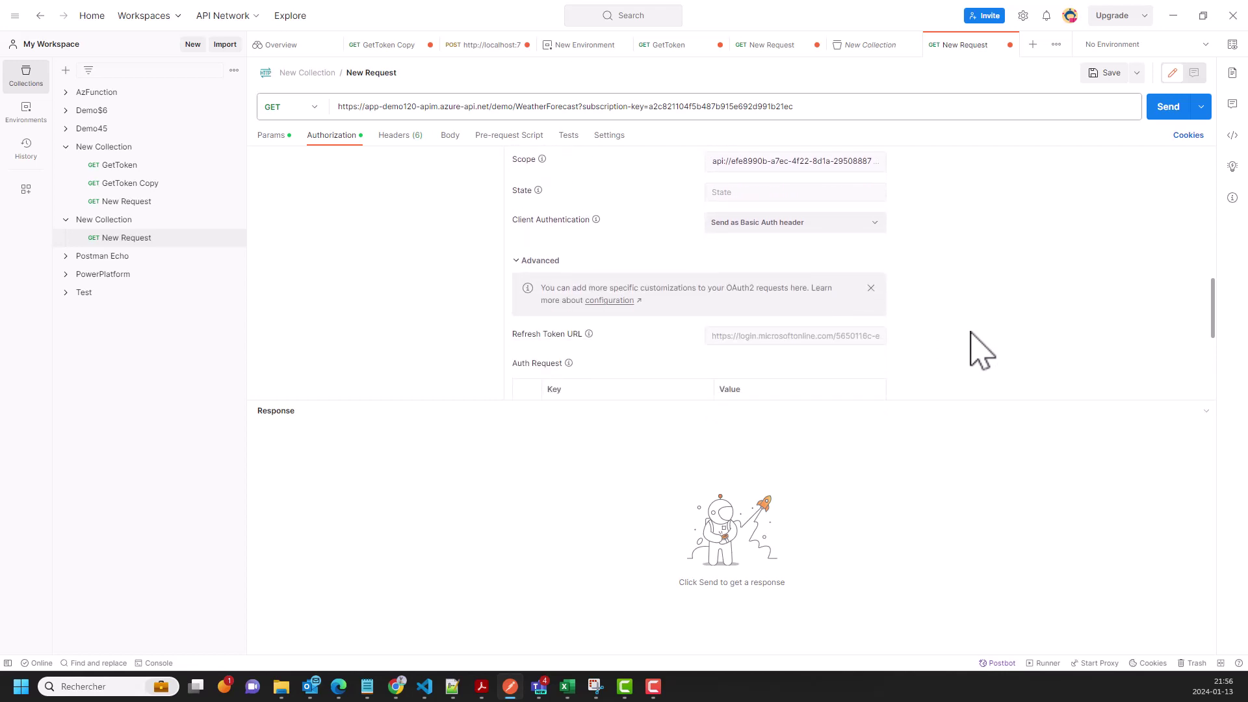
scroll(982, 350, "down", 5)
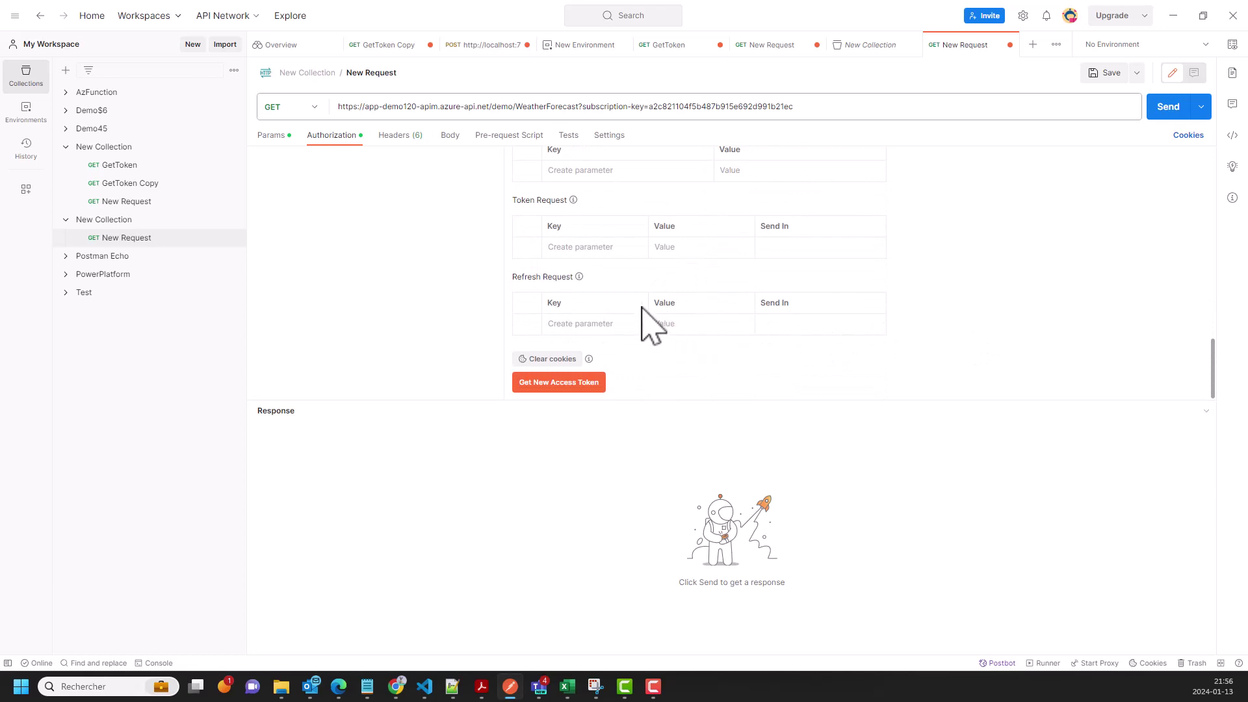
left_click(572, 384)
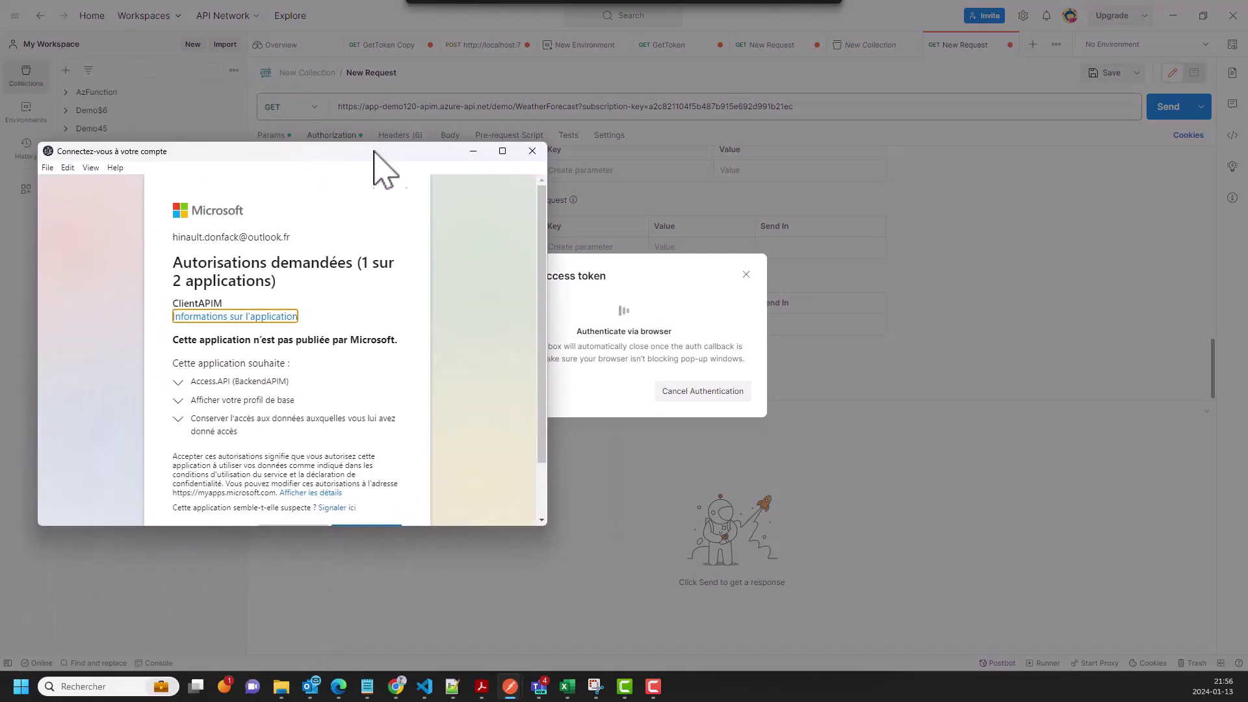
Accept the permissions requested for ClientAPIM and BackendAPIM, consenting on behalf of the organization, and proceed to the token details.
left_click_drag(384, 167, 614, 156)
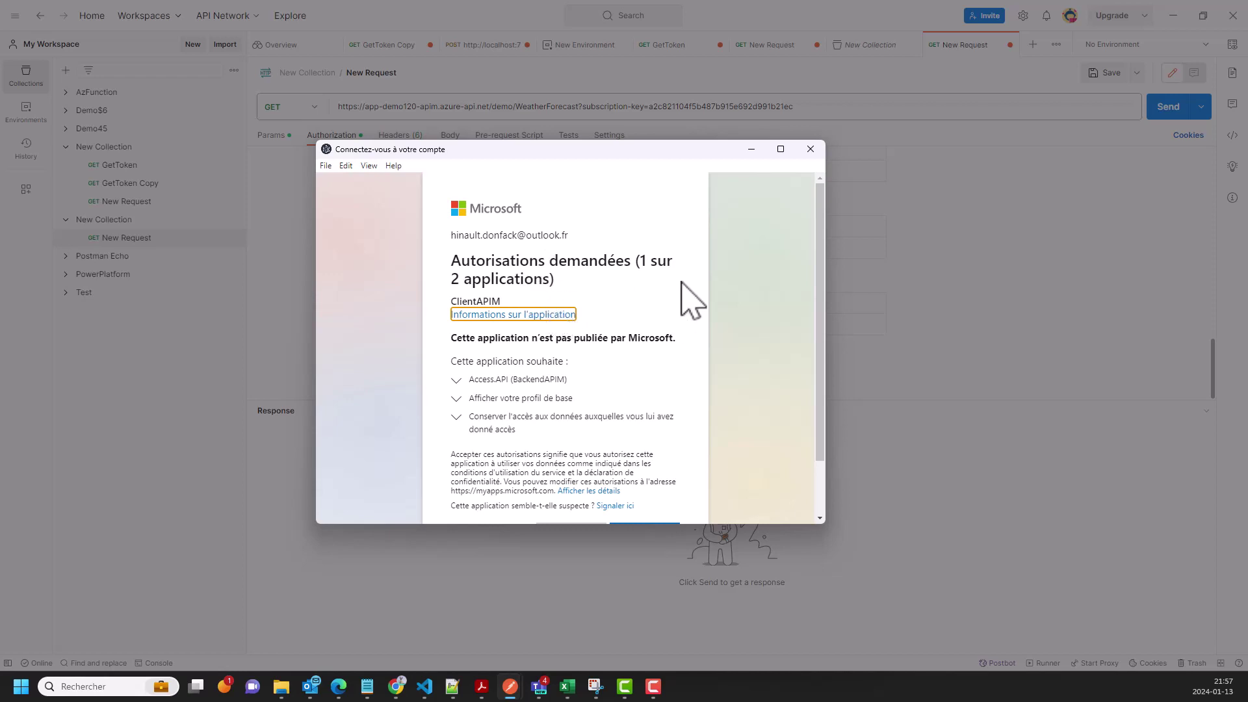
scroll(681, 284, "down", 1)
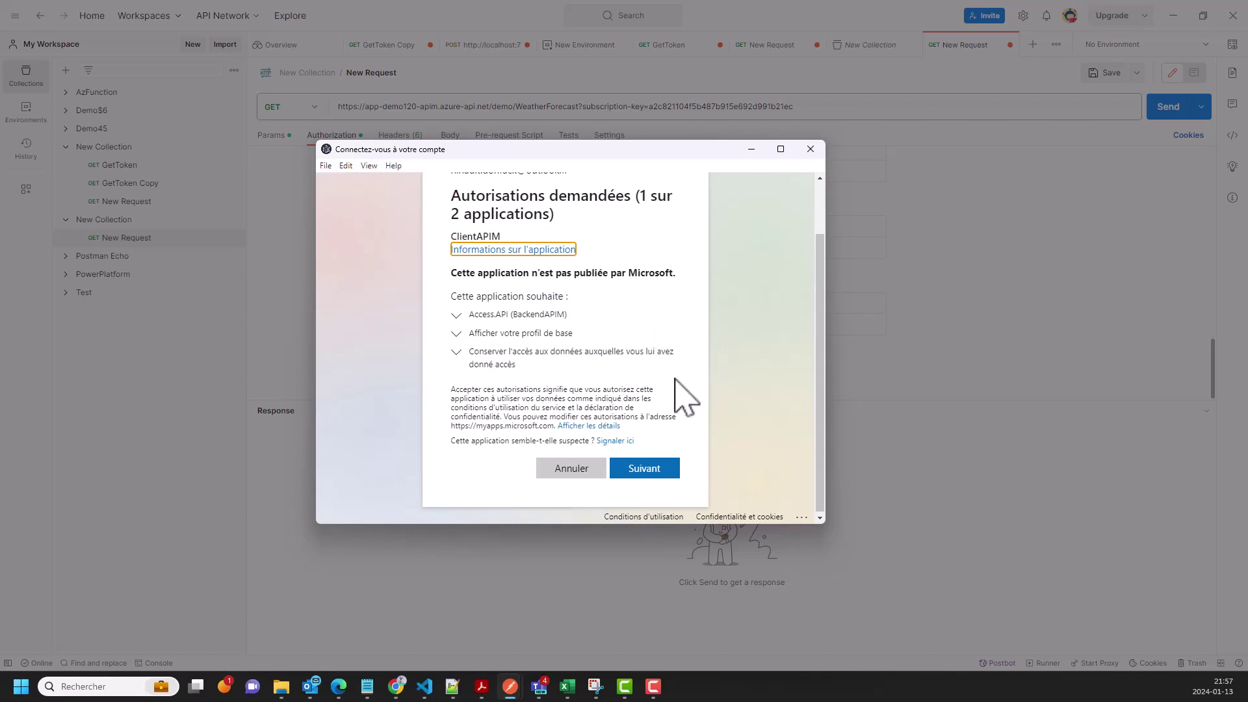
left_click(645, 469)
left_click(457, 399)
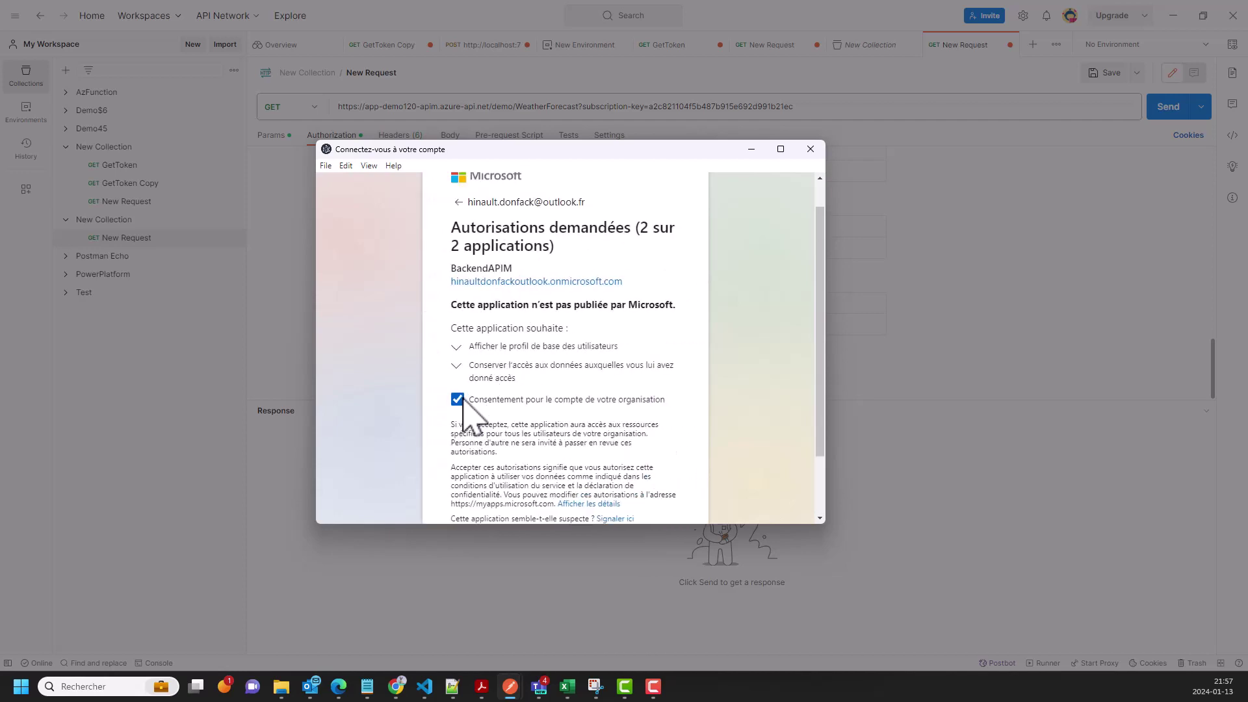
scroll(402, 290, "down", 2)
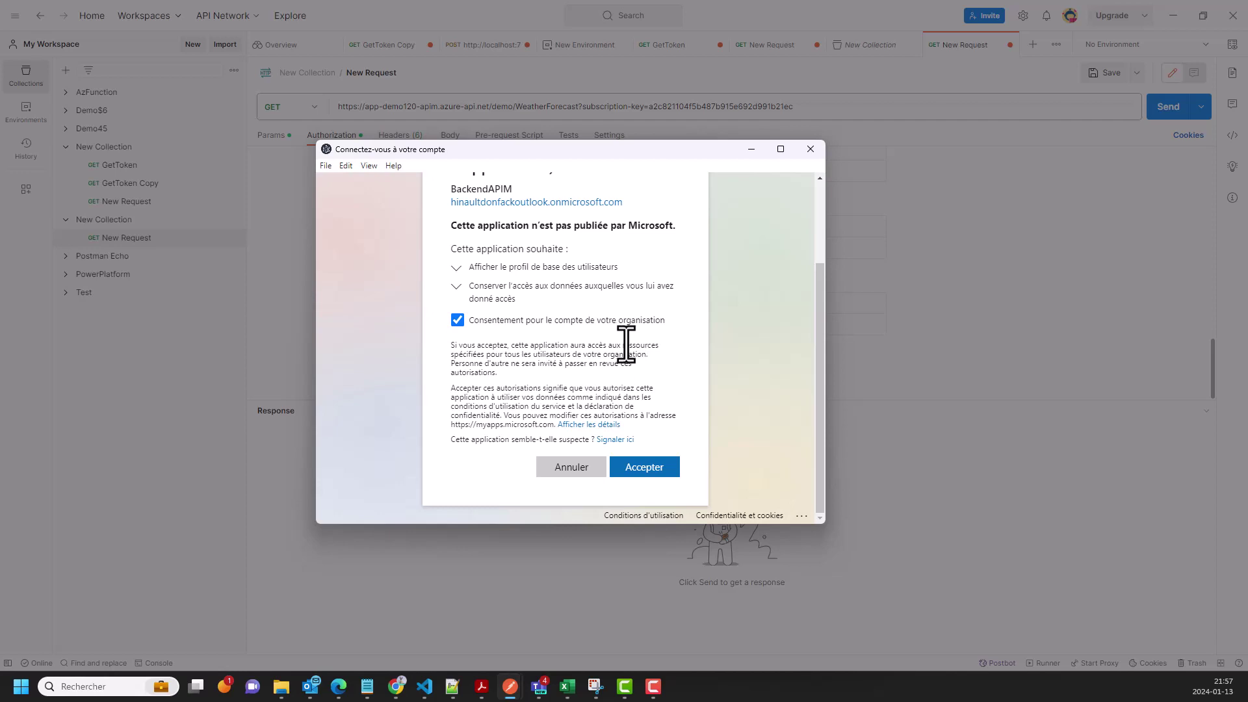
left_click(653, 467)
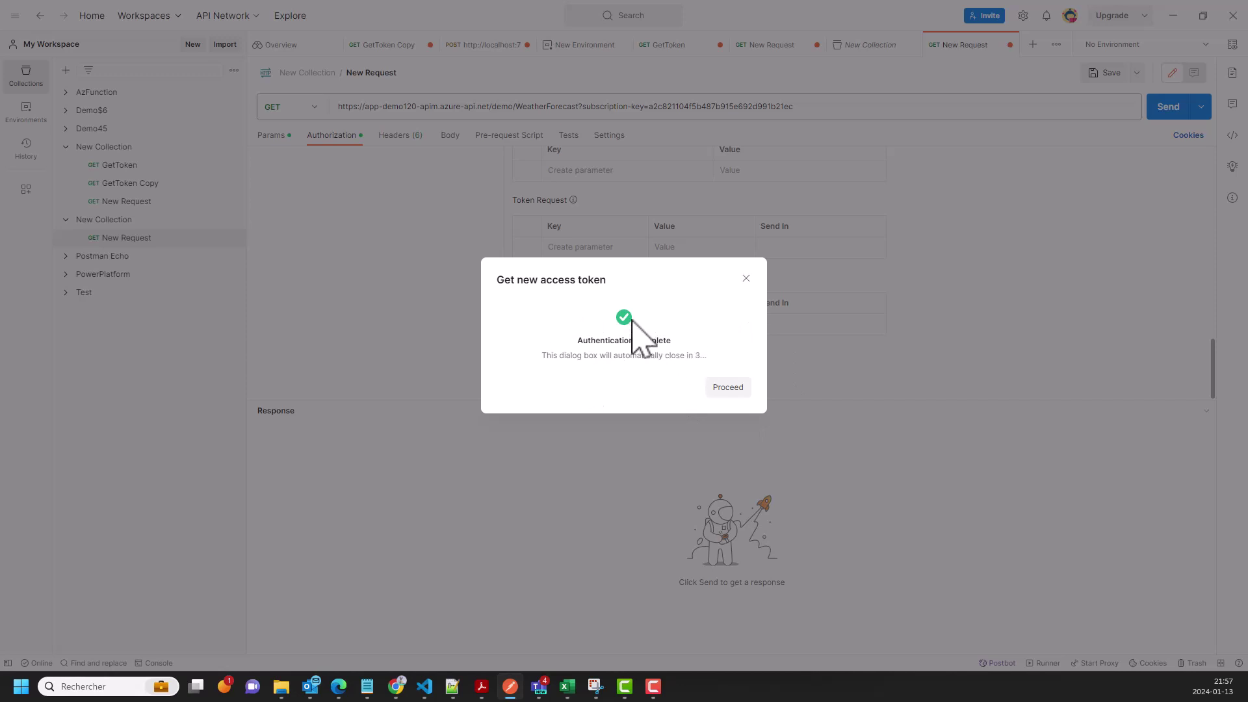
left_click(731, 390)
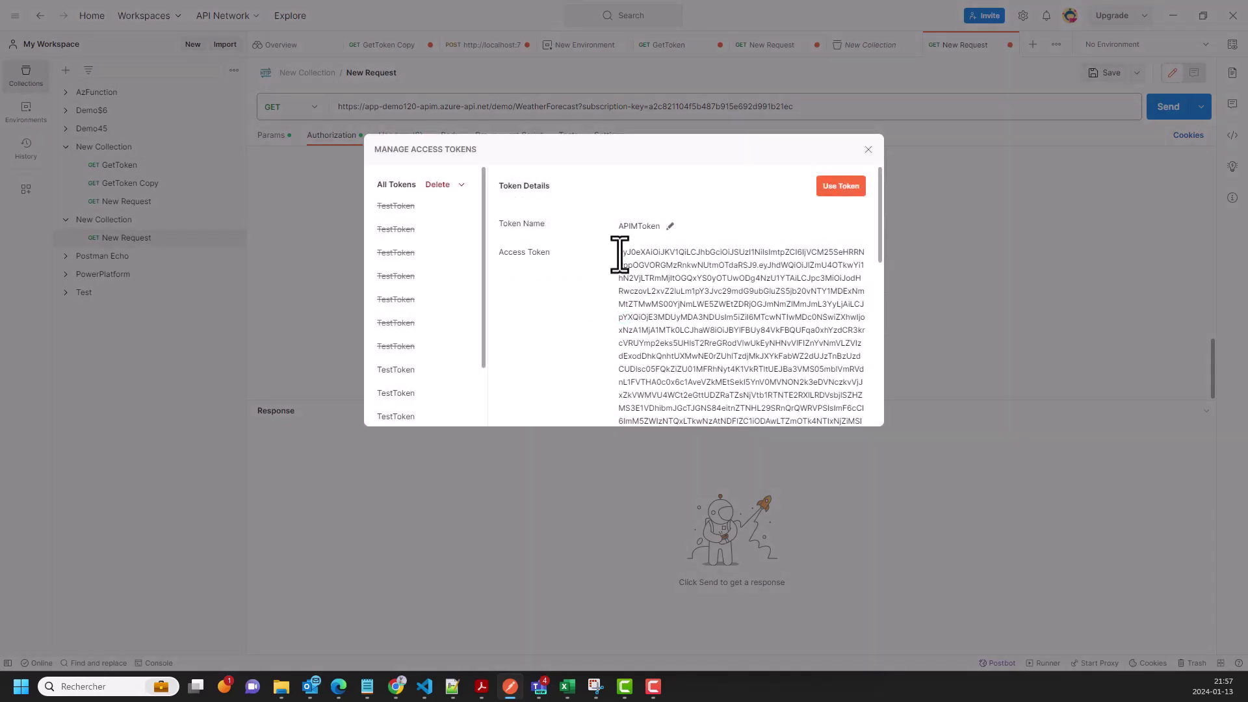
Copy the full access token value of APIMToken.
left_click_drag(618, 252, 832, 259)
right_click(763, 239)
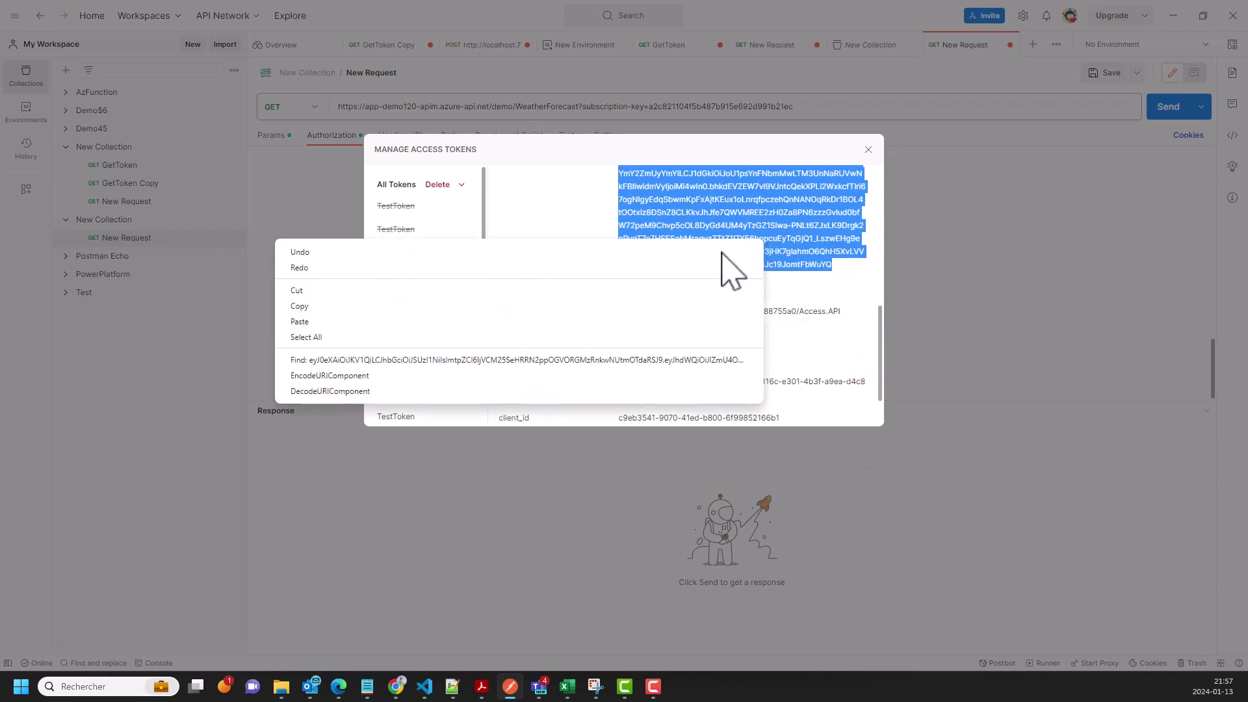
left_click(313, 305)
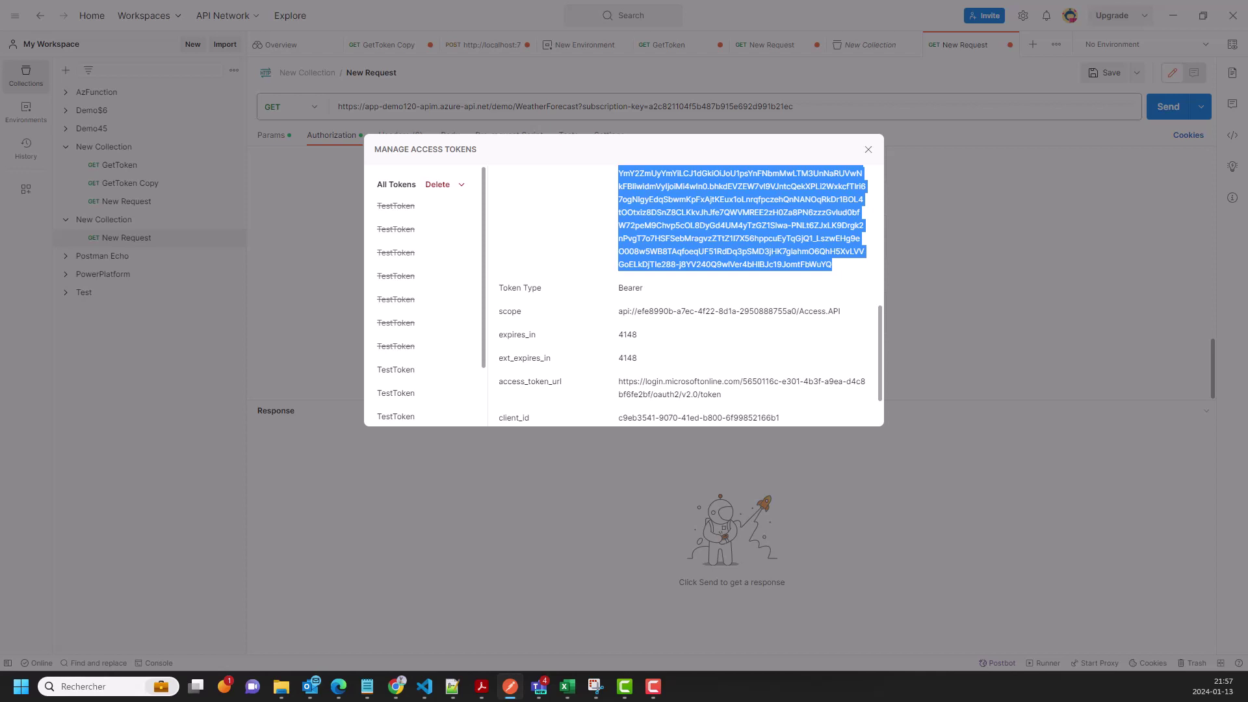
Switch to Chrome, search for "validate jwt" in a new tab, and open the jwt.io site.
key("alt+Tab")
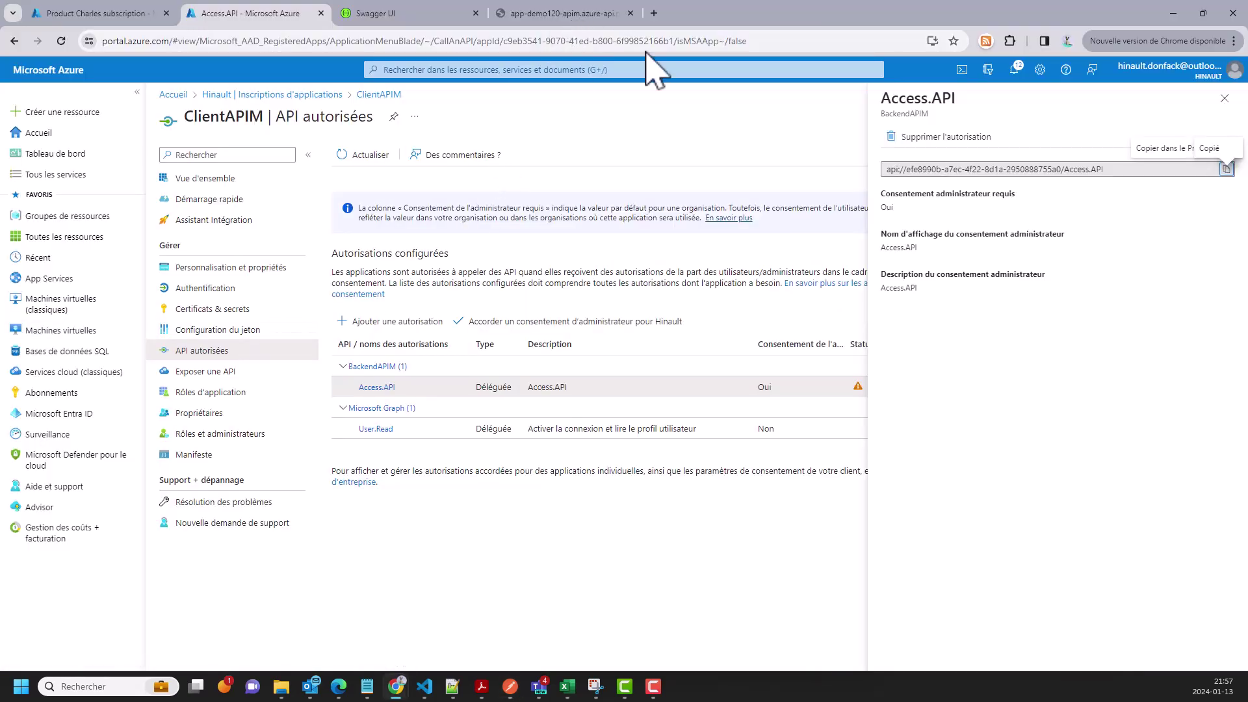
left_click(654, 13)
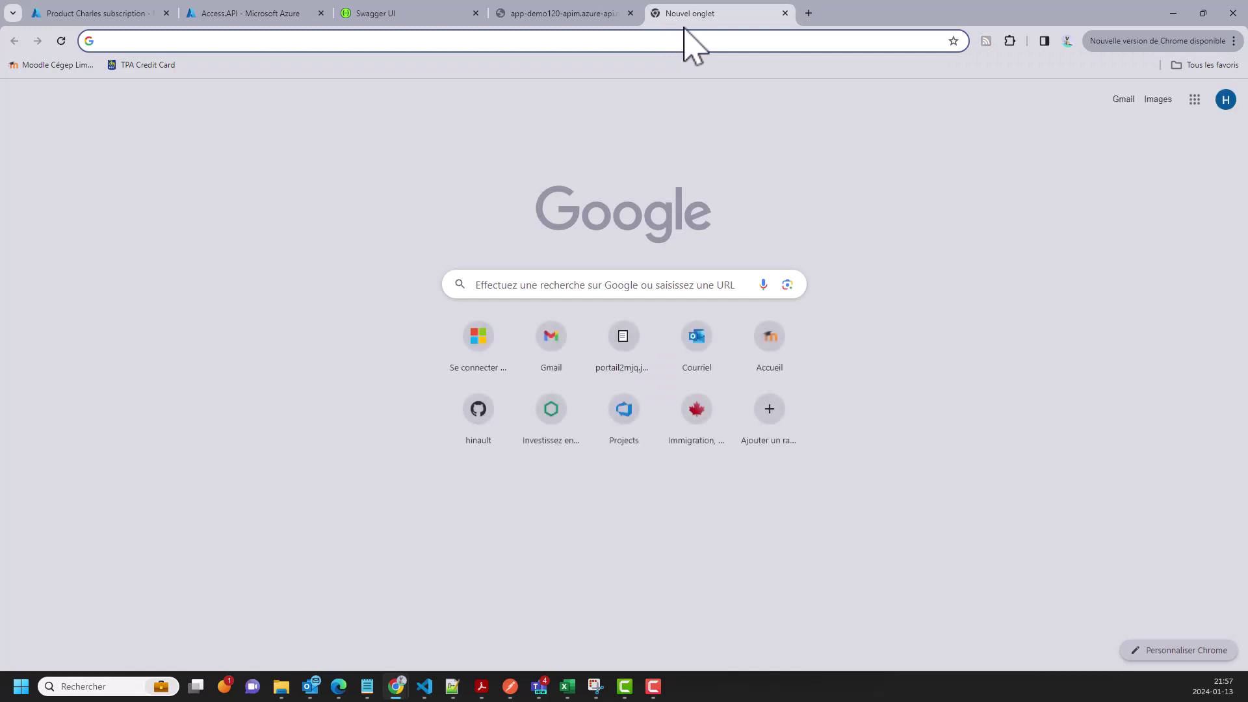
type("valida")
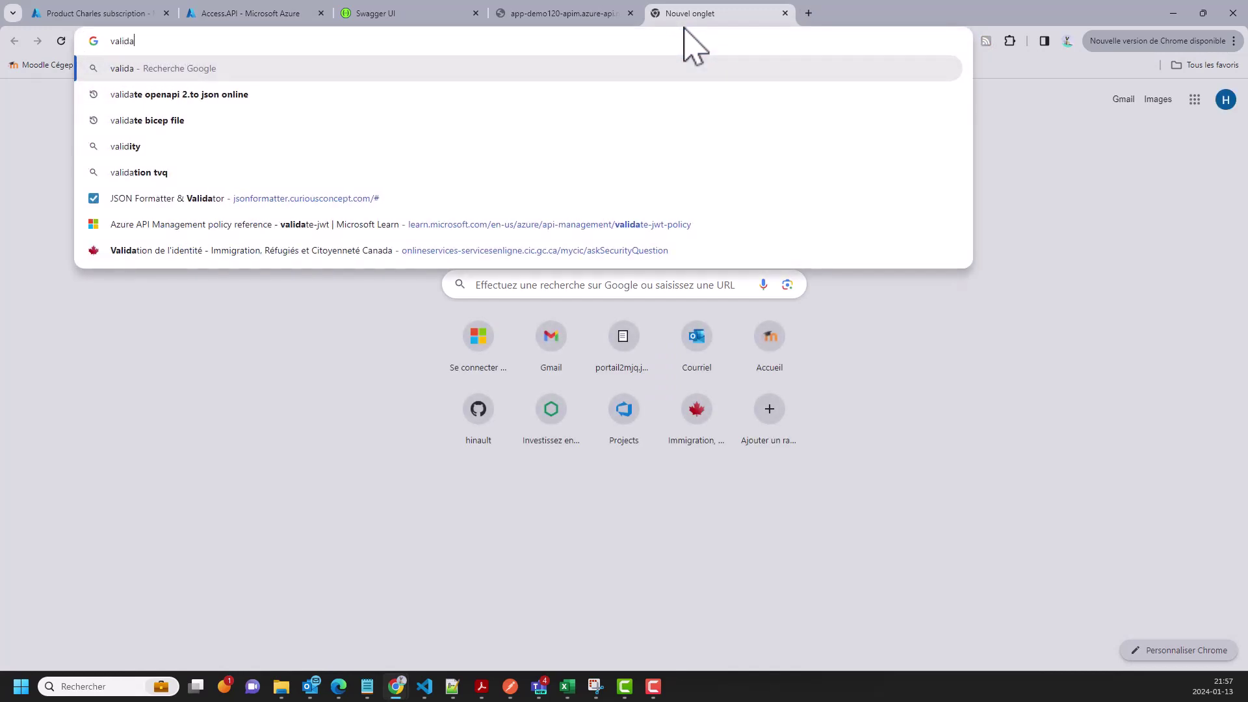
type("te jwt")
key("Return")
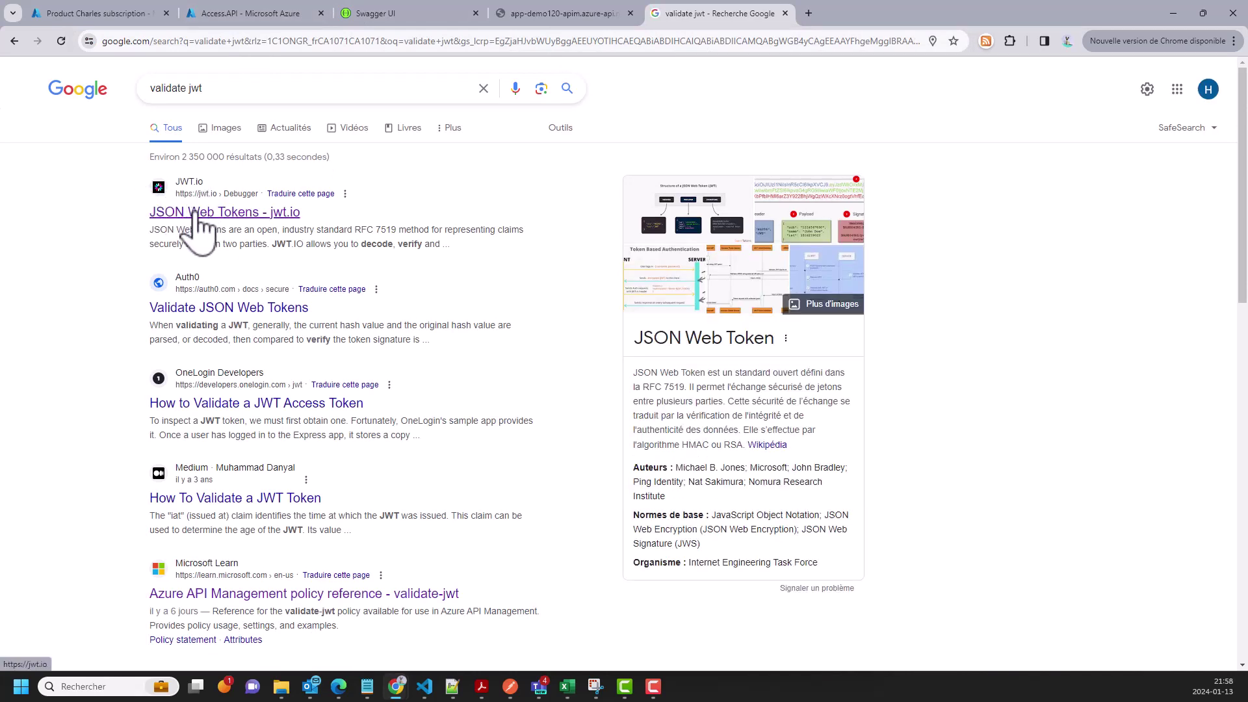
left_click(200, 213)
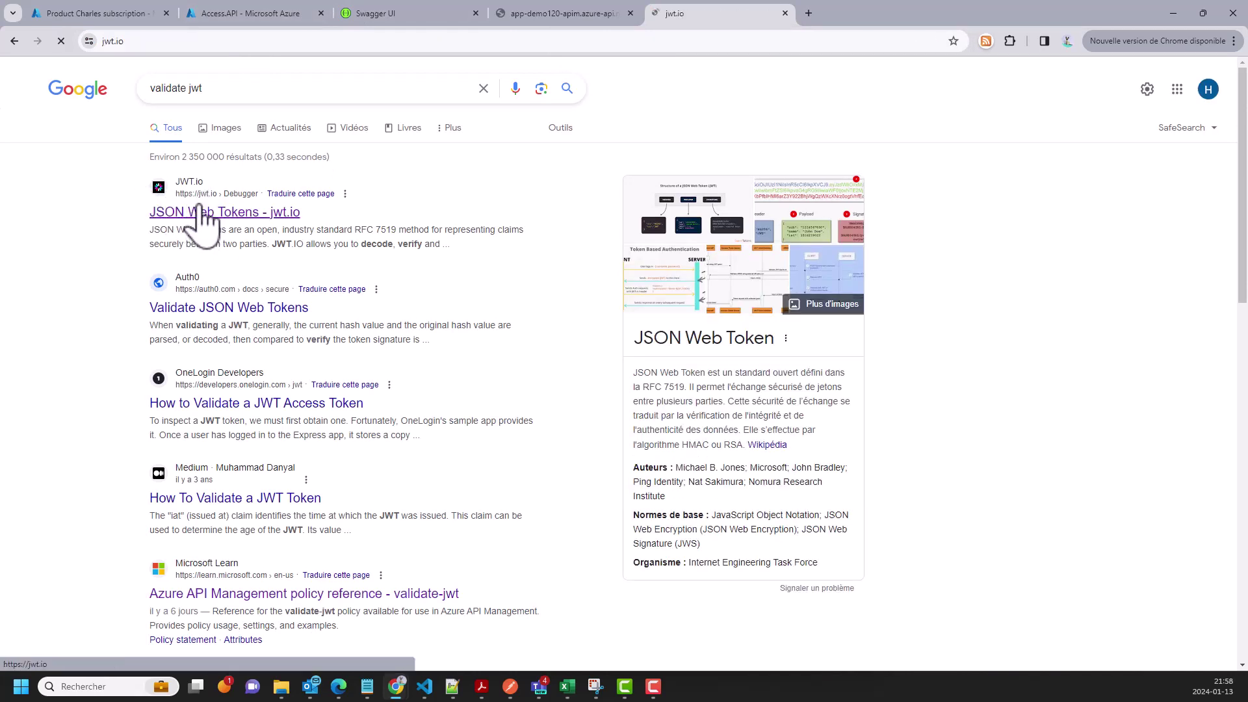
Replace the sample encoded token in the jwt.io debugger with the copied access token.
scroll(484, 312, "down", 5)
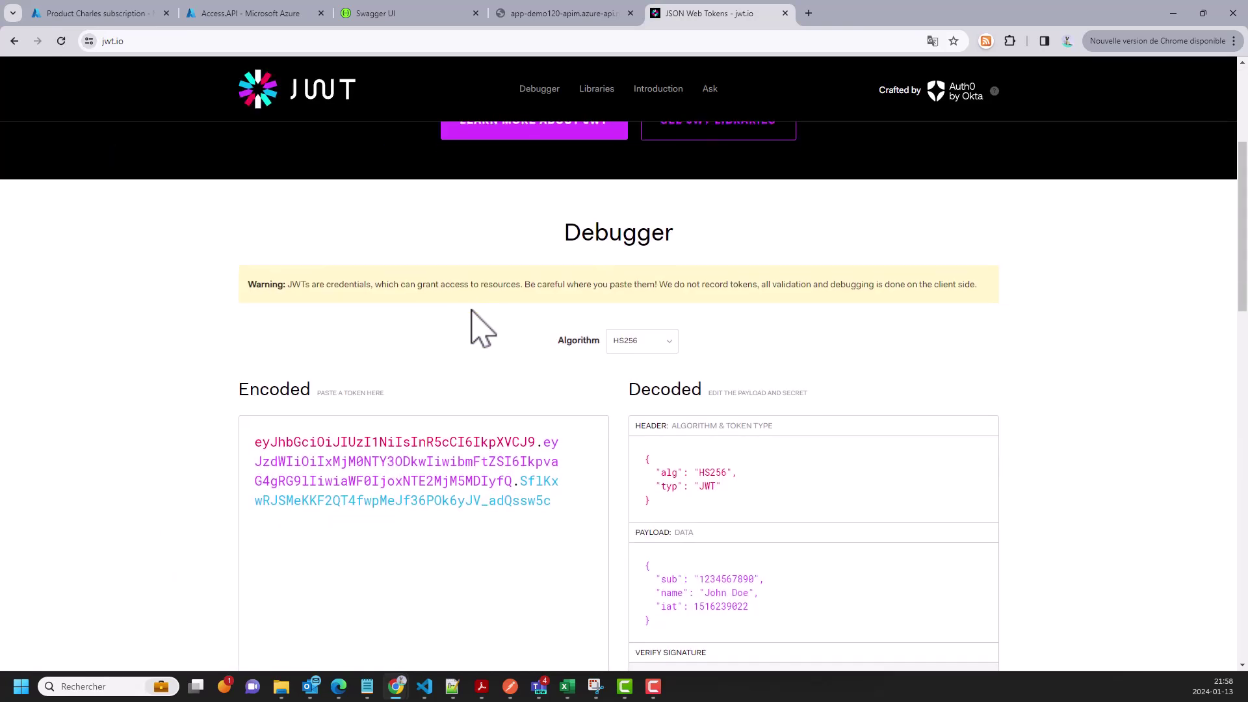
left_click_drag(547, 389, 259, 315)
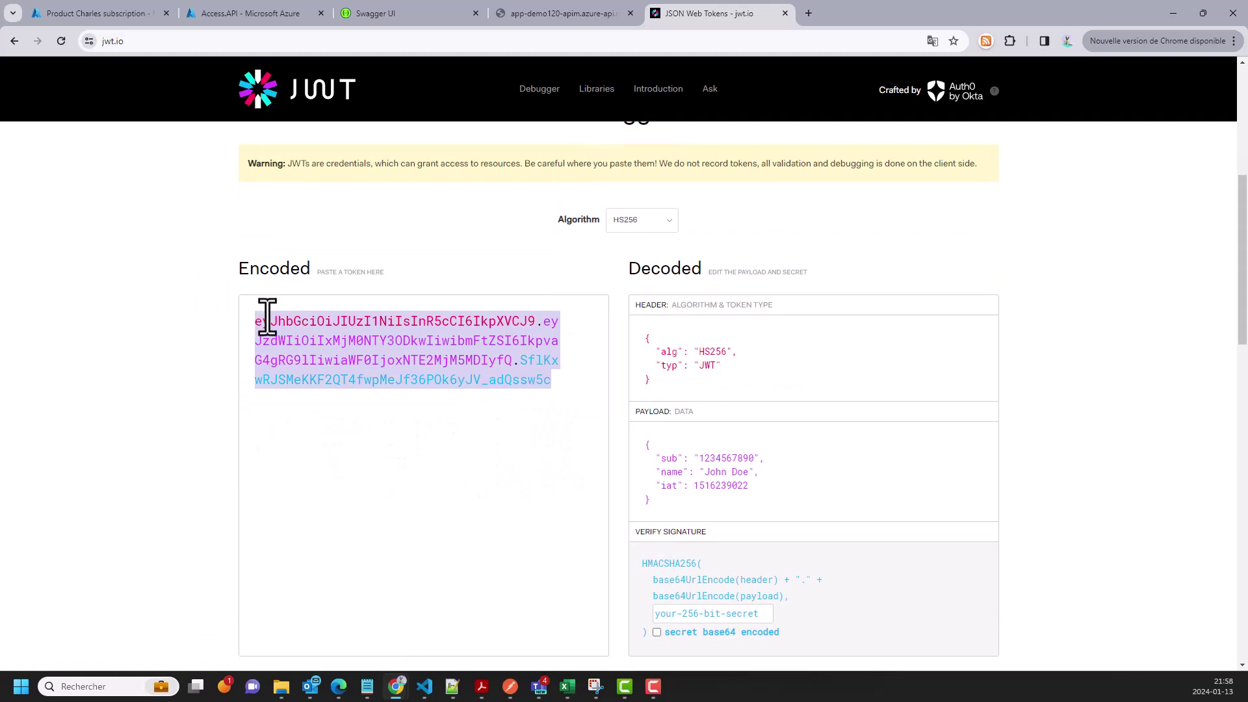
key("ctrl+v")
Examine the decoded token's payload on jwt.io, focusing on the audience (aud) and issuer (iss) claims.
scroll(844, 384, "down", 2)
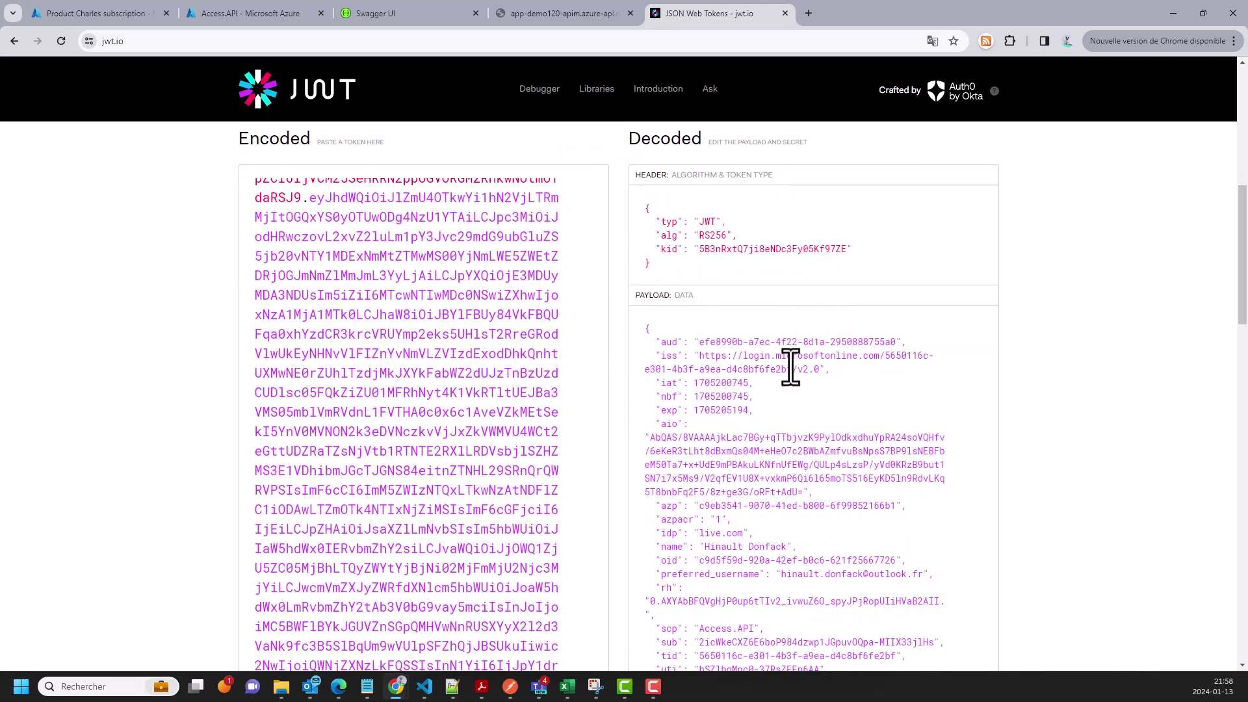
scroll(838, 387, "down", 1)
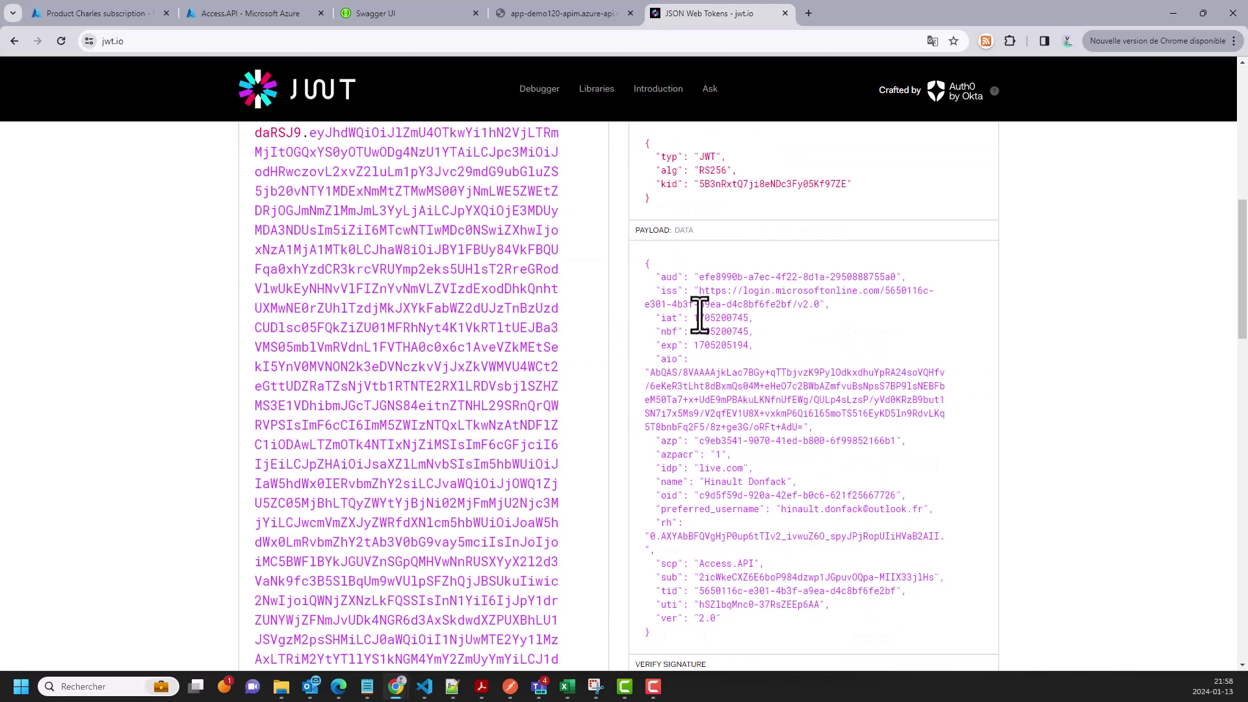
scroll(700, 316, "down", 1)
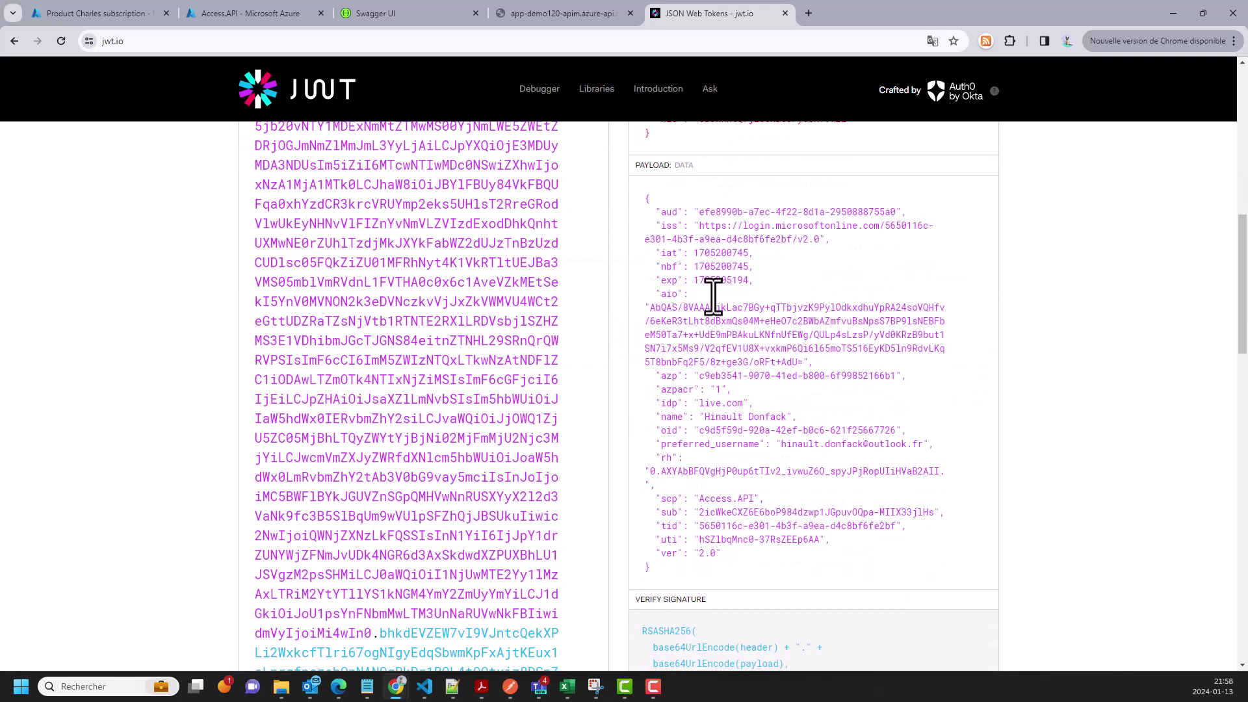
double_click(669, 212)
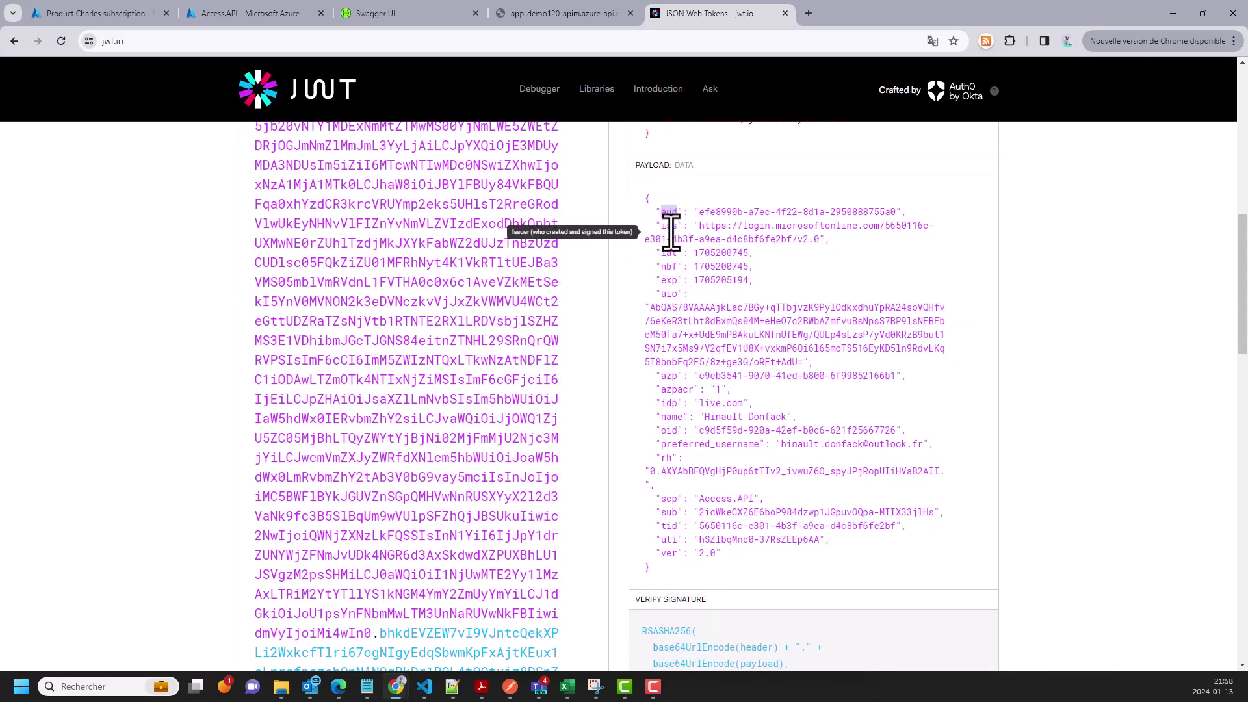
left_click(671, 231)
mouse_move(796, 269)
left_click_drag(698, 226, 838, 229)
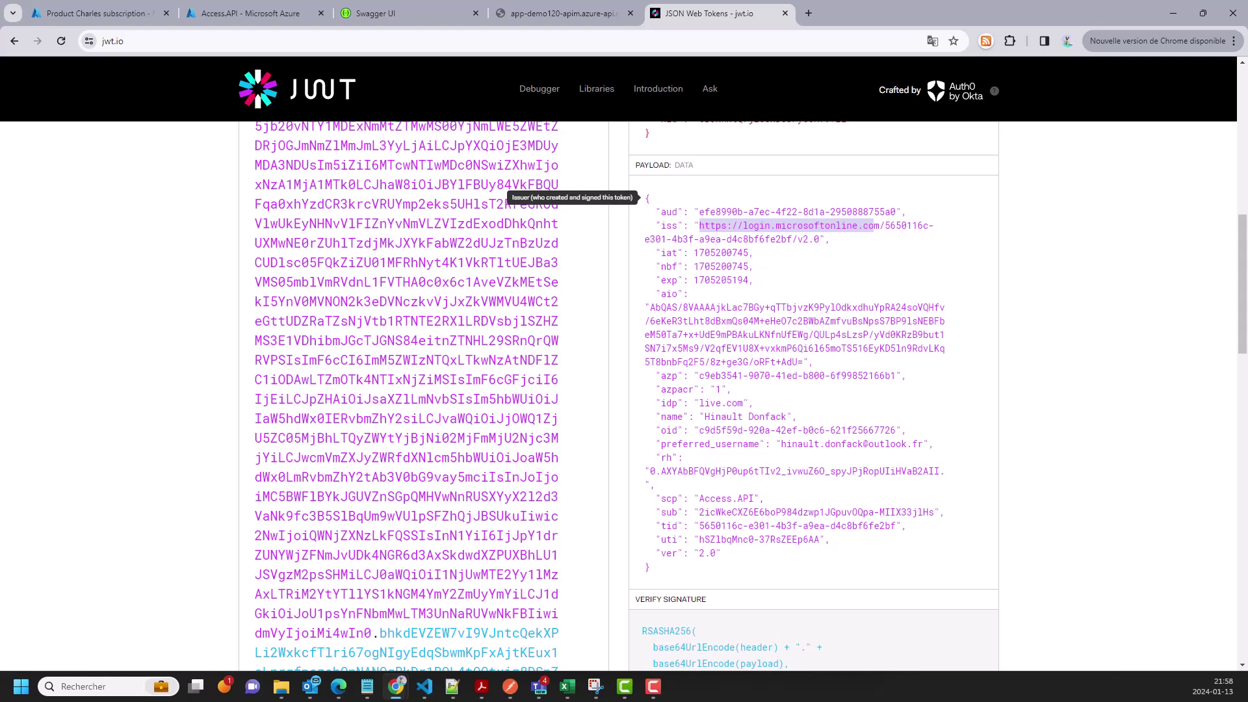
Switch back to Postman, use APIMToken as the request's OAuth 2.0 token, and view the full token value in the authorization settings.
key("alt+Tab")
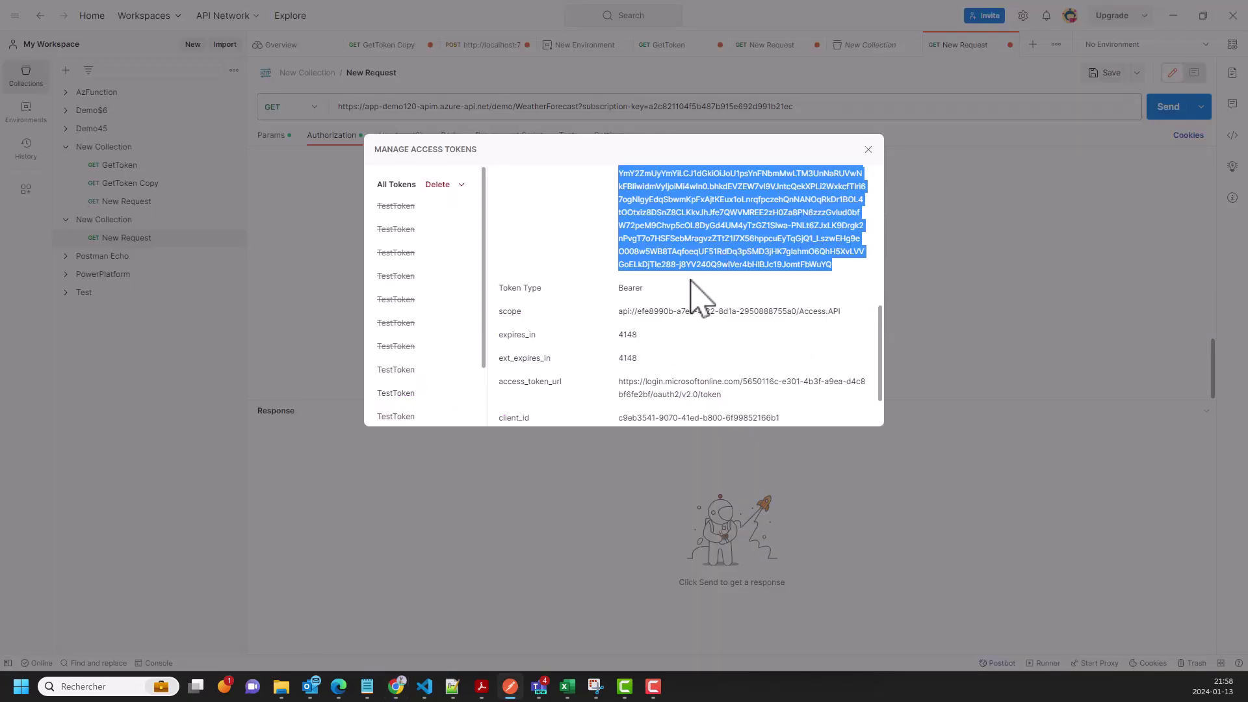
scroll(692, 286, "up", 10)
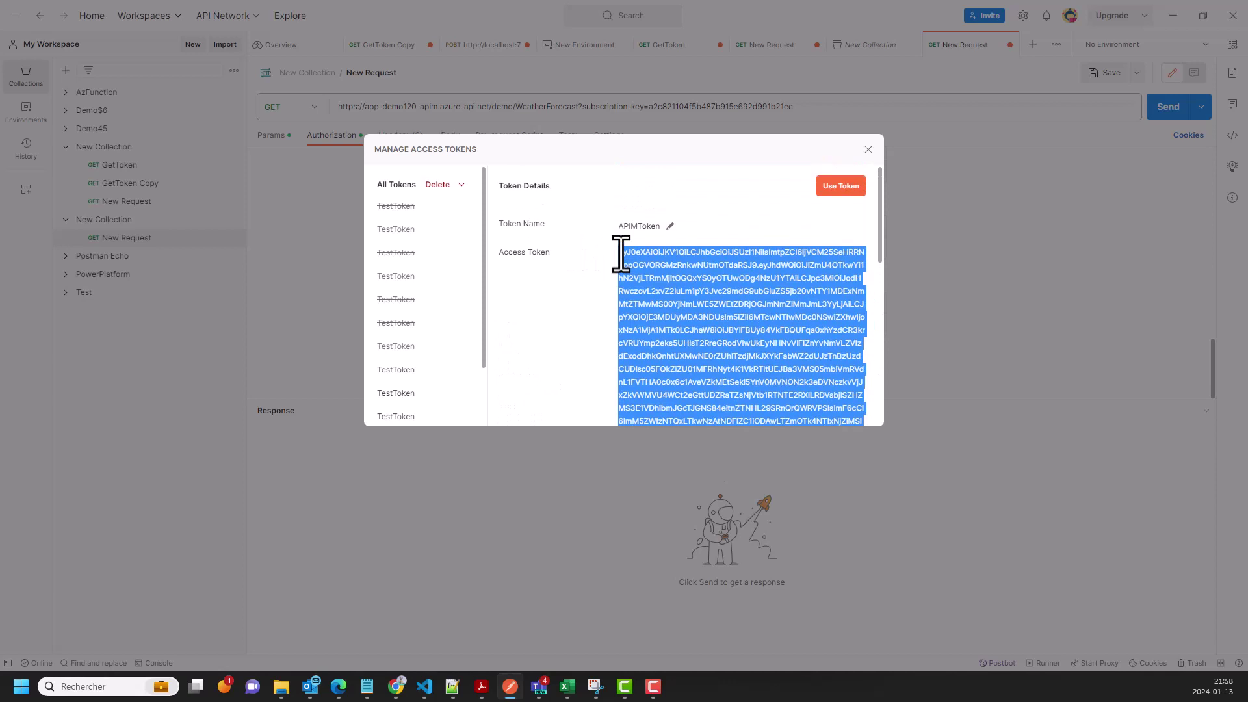
left_click(836, 195)
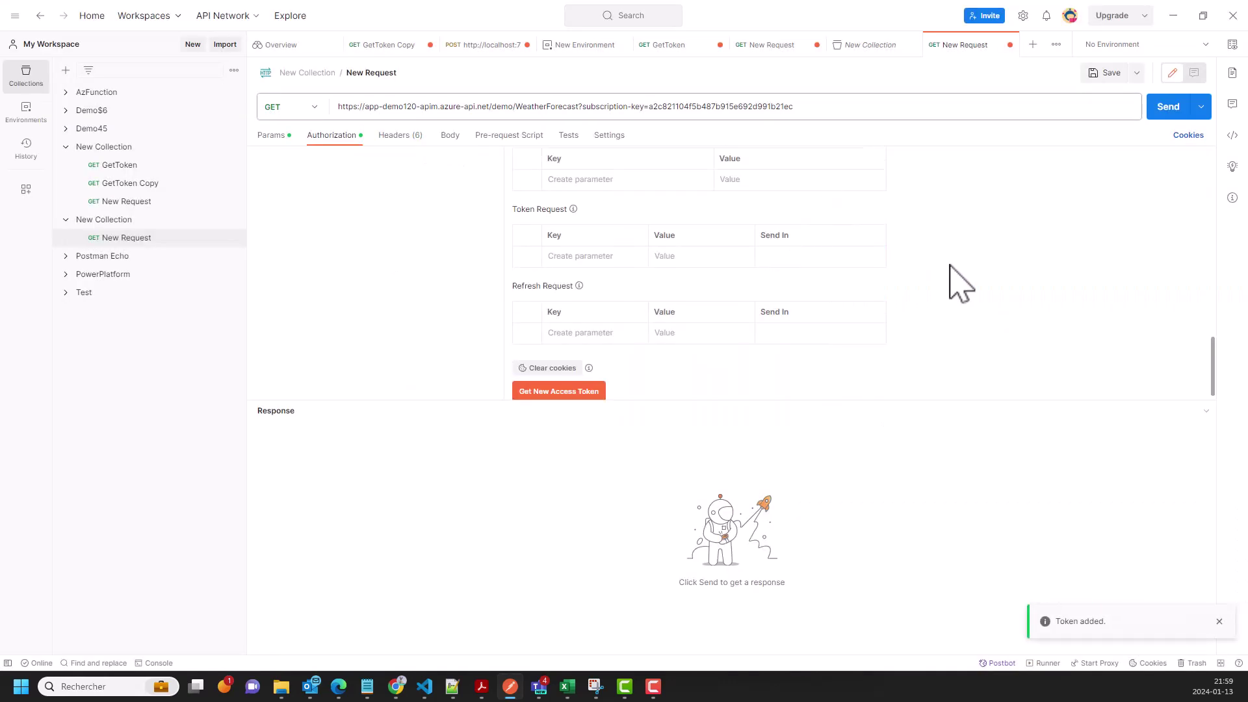
scroll(865, 265, "up", 3)
scroll(871, 265, "up", 8)
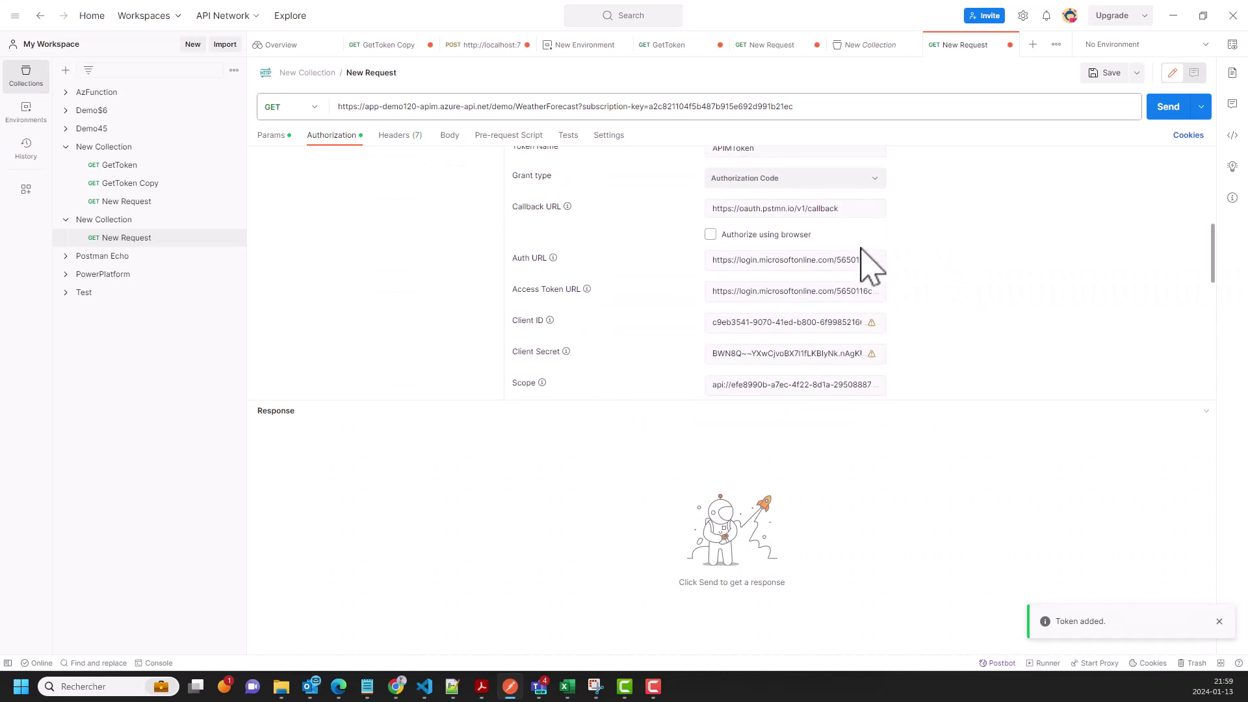
scroll(871, 264, "up", 2)
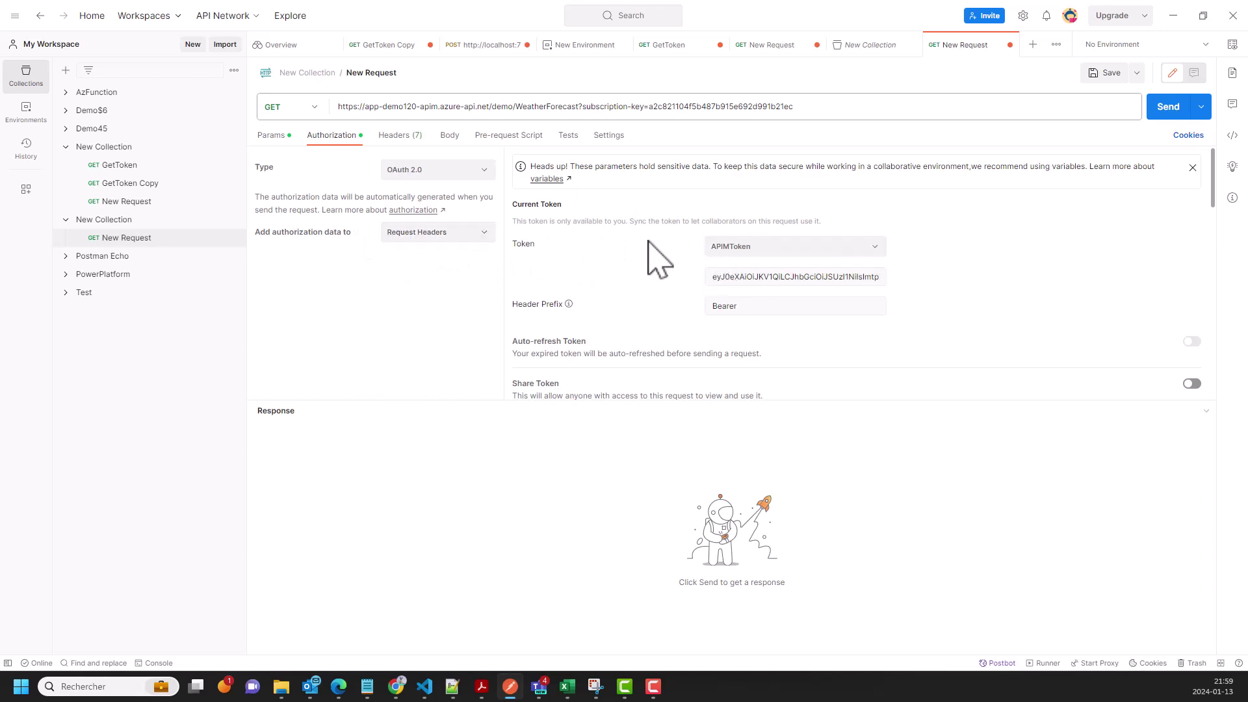
left_click(720, 278)
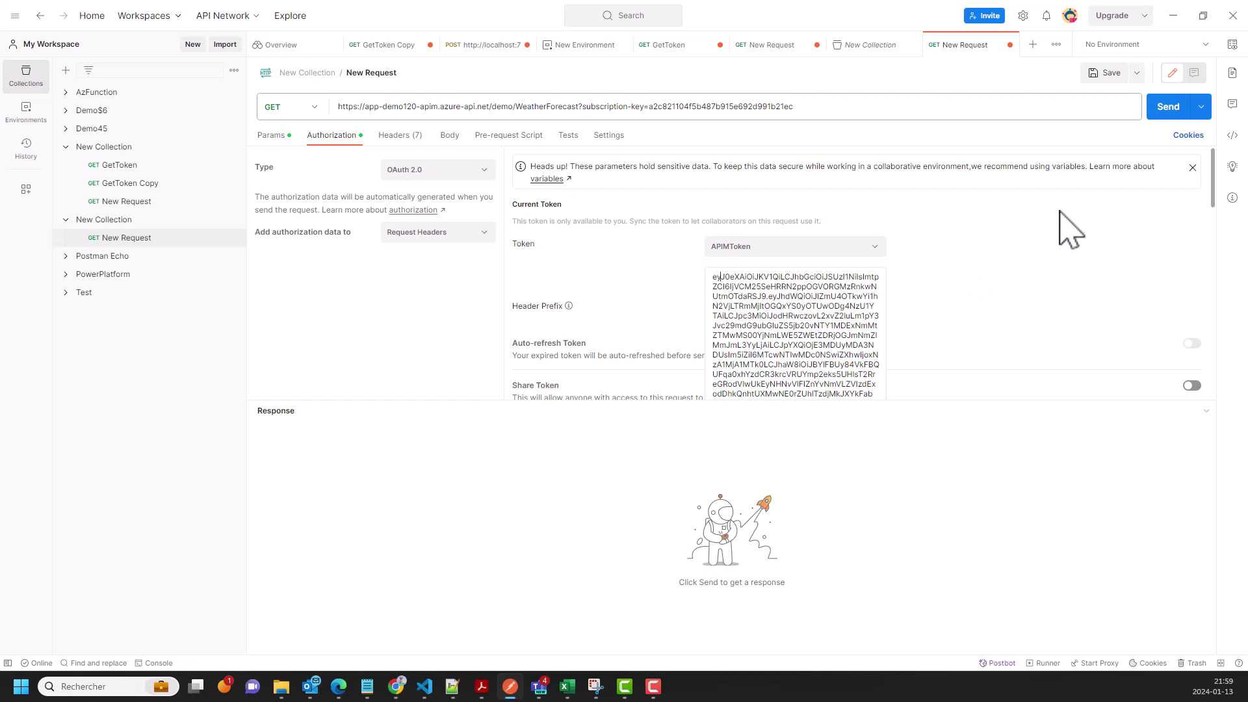
Send the WeatherForecast GET request with the applied token and review the returned JSON body.
left_click(1163, 116)
left_click(1166, 123)
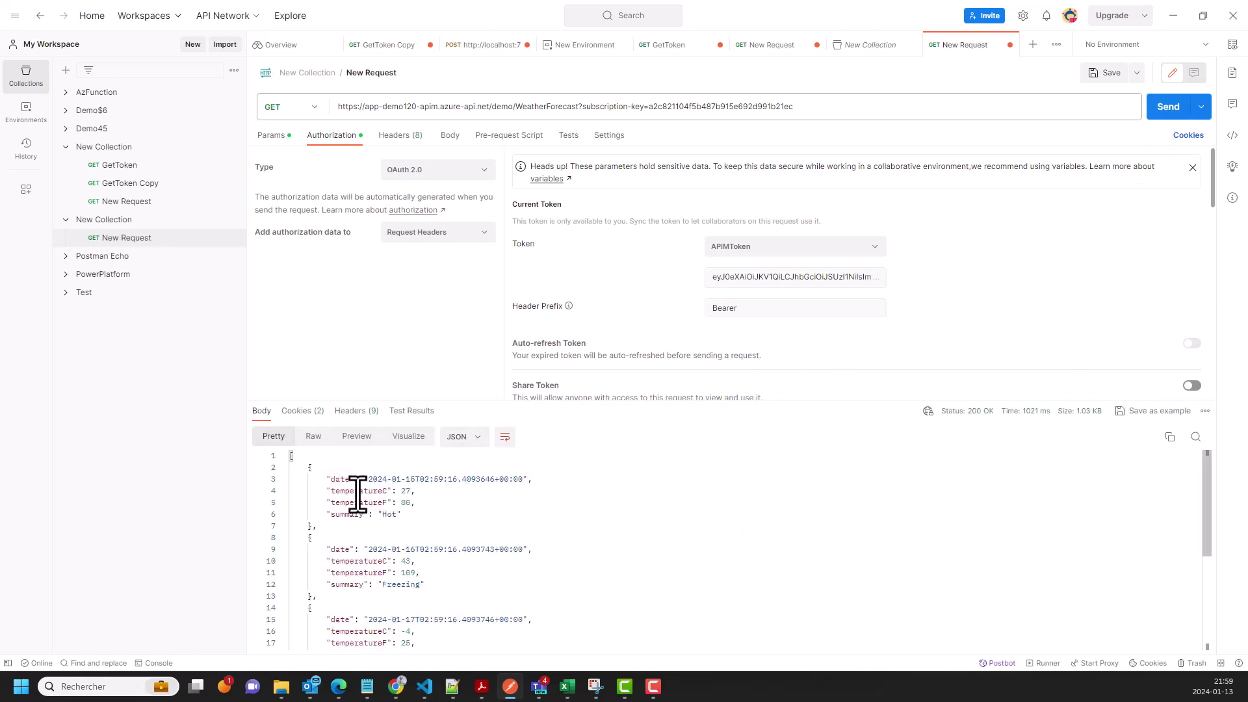
left_click_drag(317, 468, 442, 643)
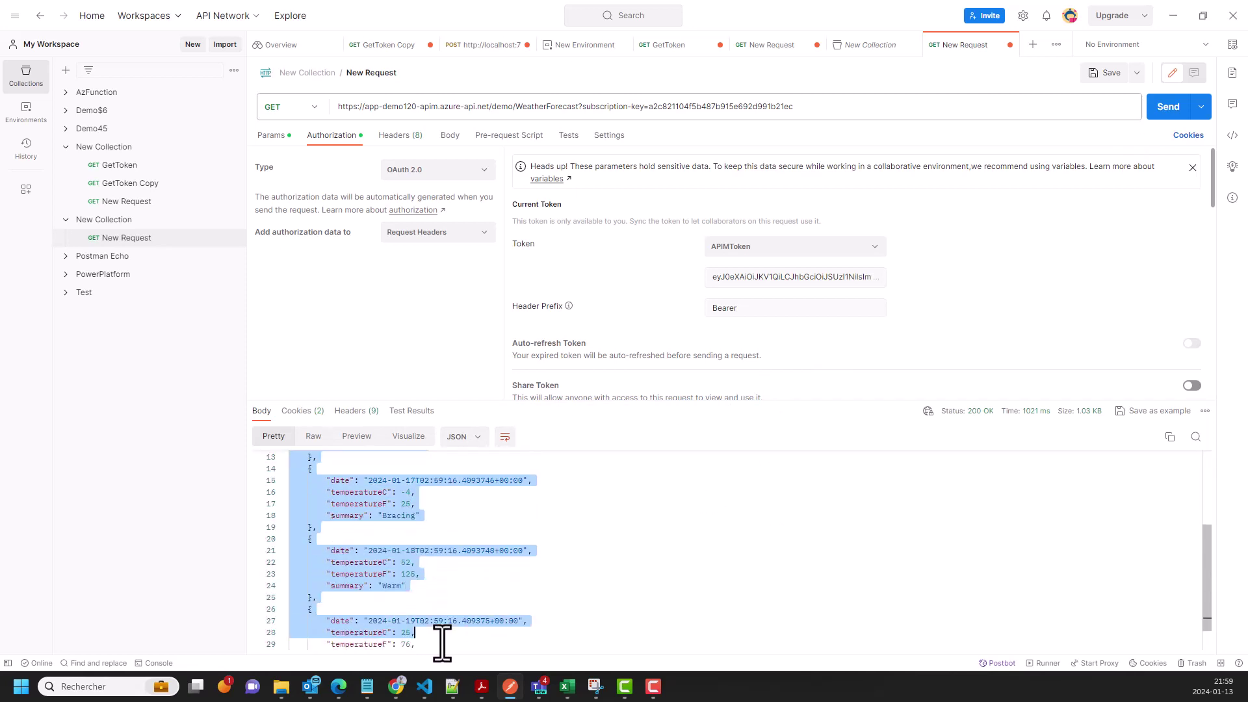